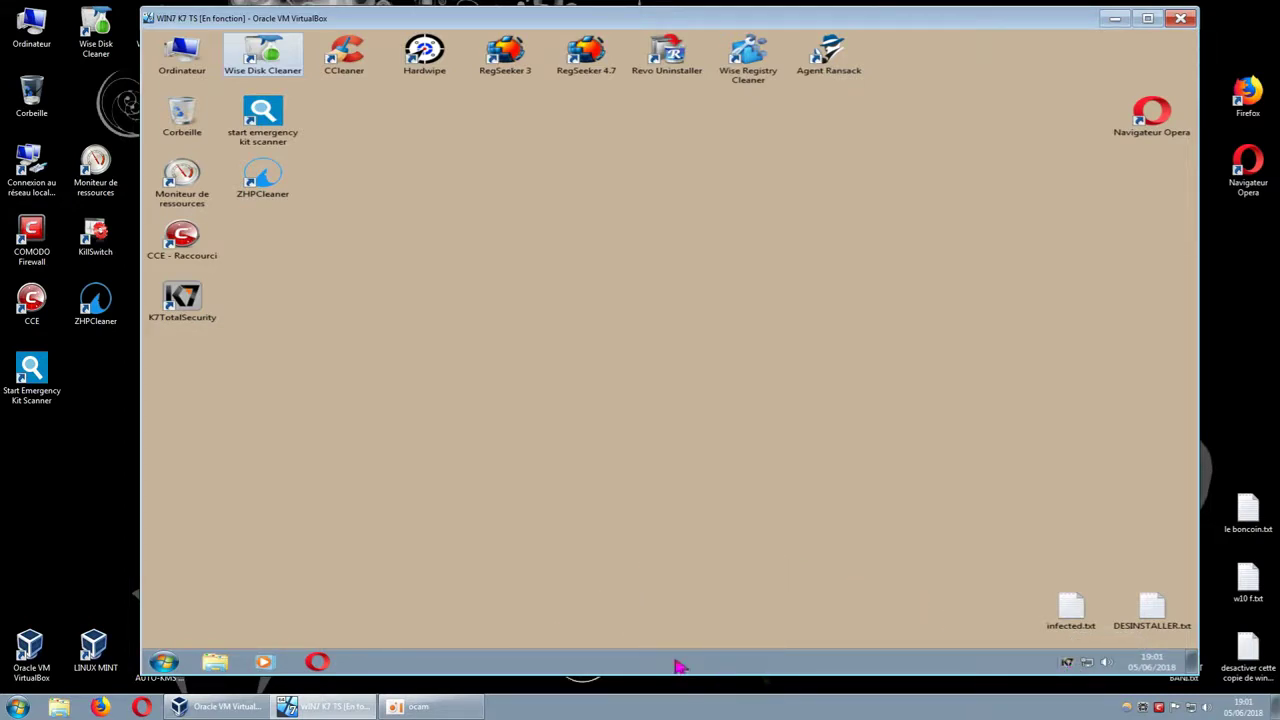
Step: Launch K7TotalSecurity in the virtual machine and open its settings overview
drag(765, 18, 753, 23)
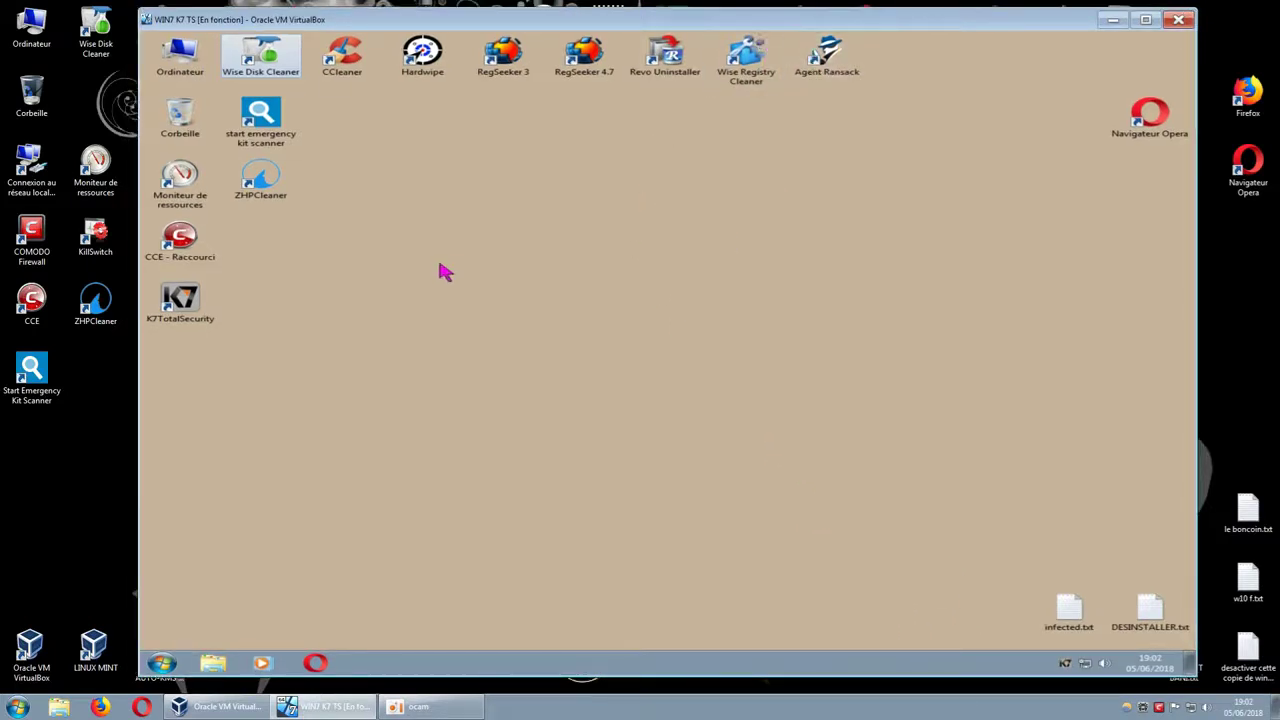
double_click(180, 300)
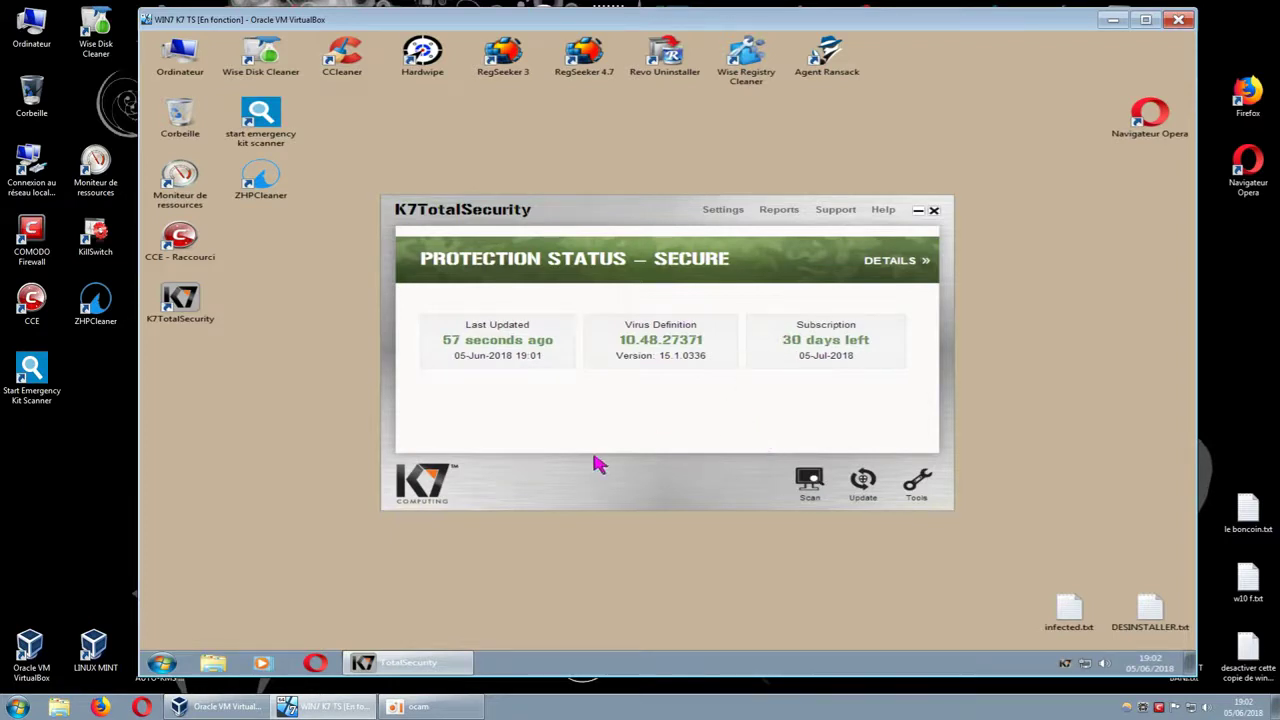
click(724, 211)
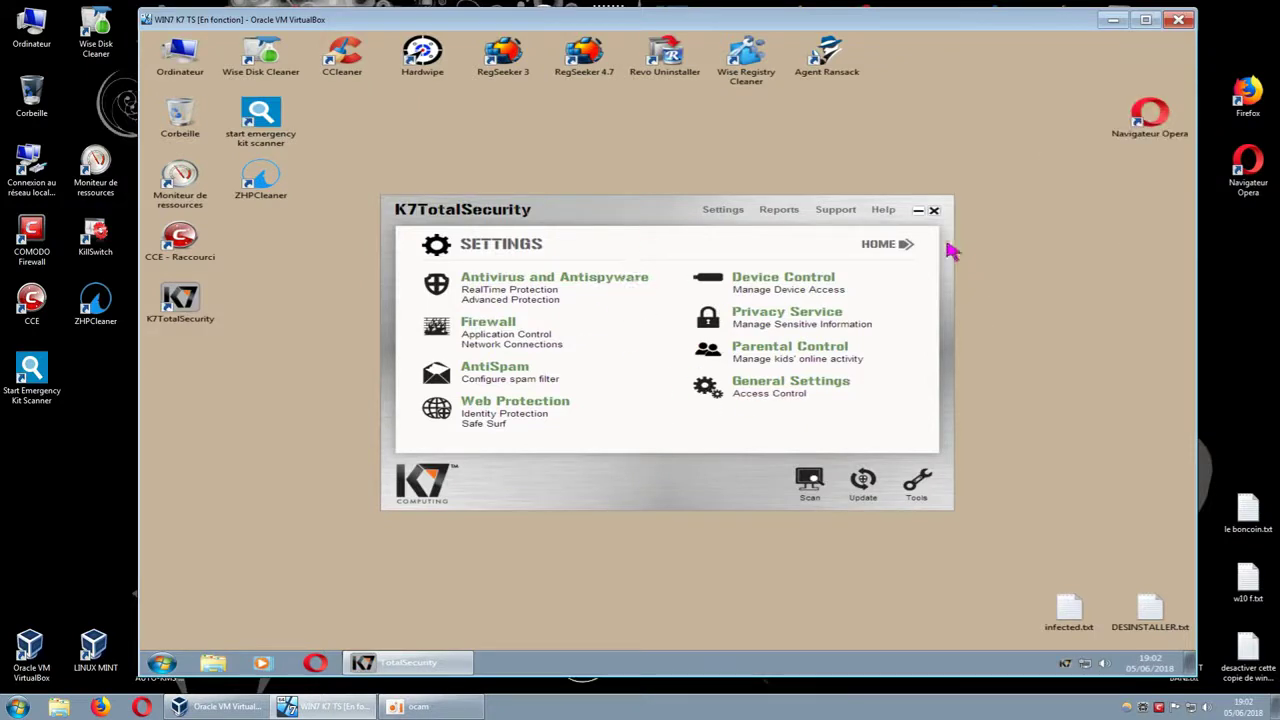
click(890, 247)
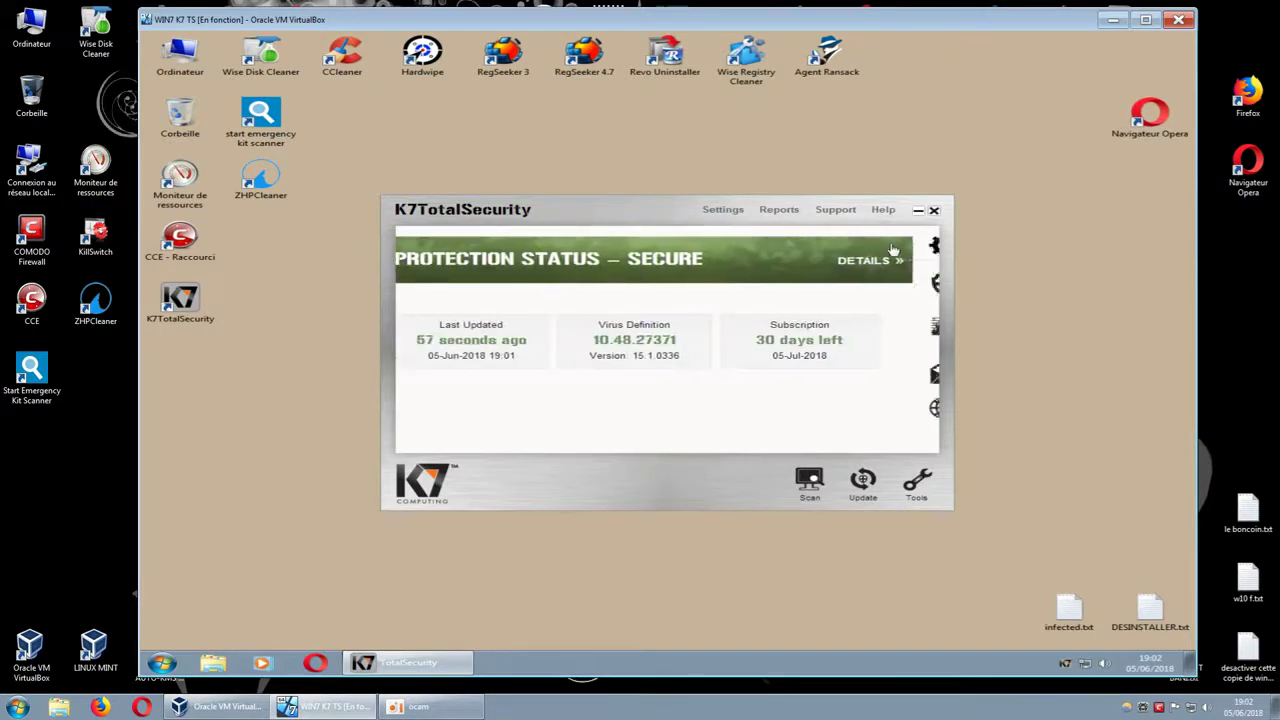
click(724, 212)
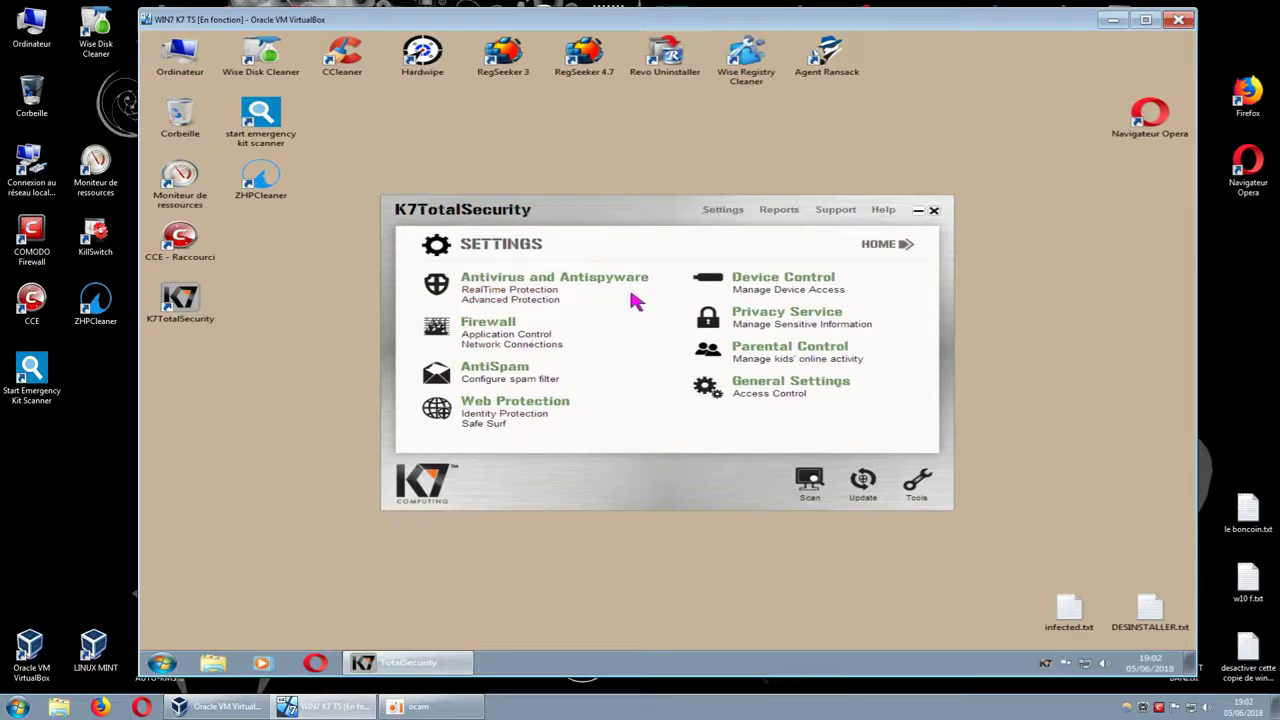
Step: Review the Sentry, Email, Add-ons and System Monitor settings of Antivirus and Antispyware
click(577, 282)
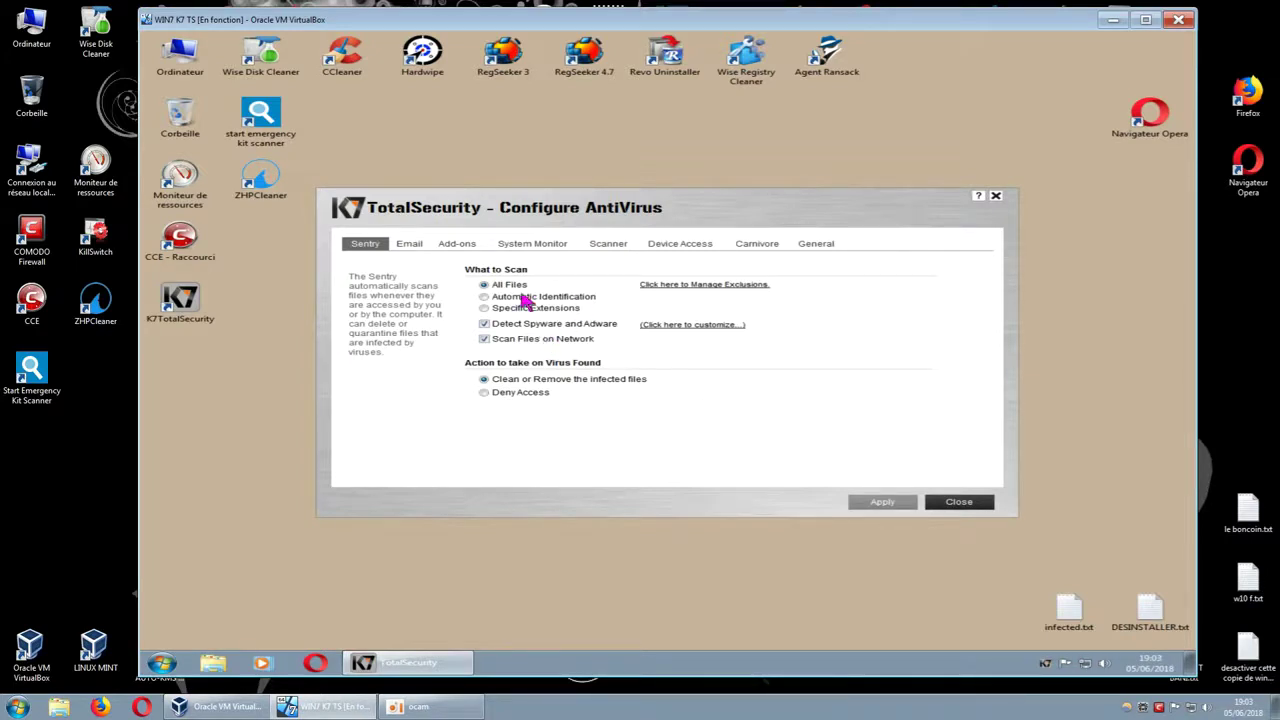
click(412, 247)
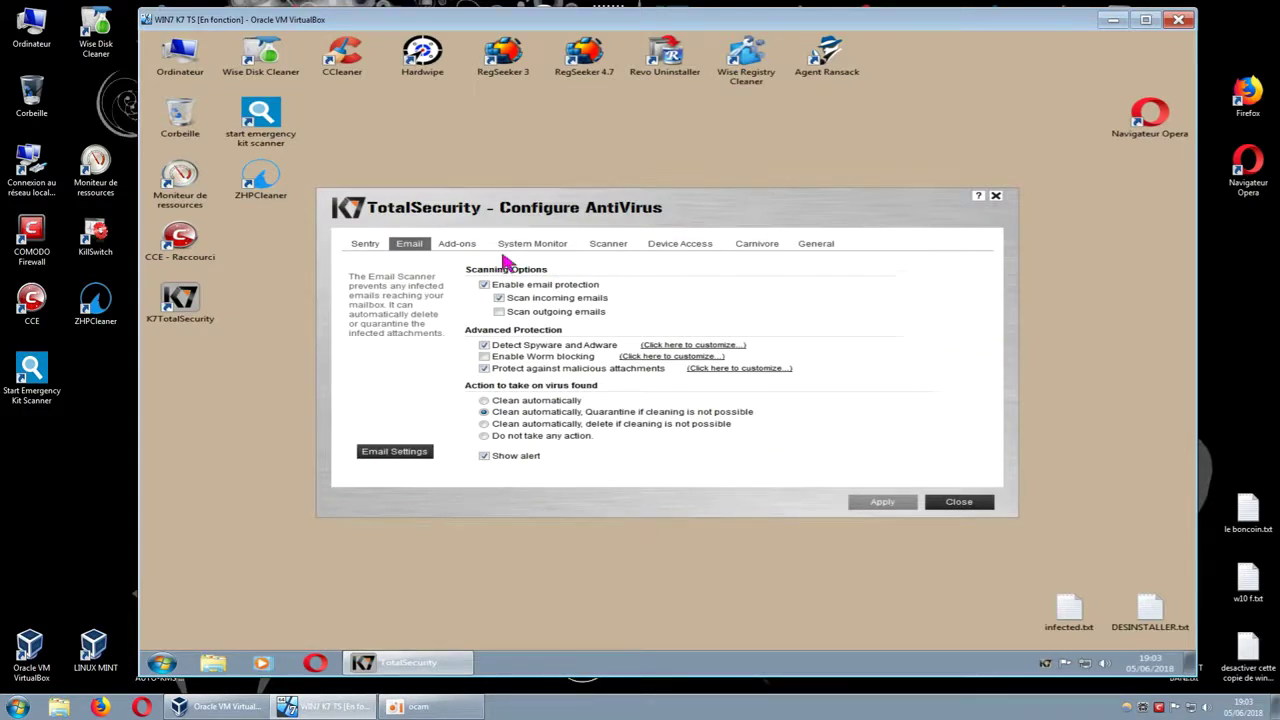
click(462, 246)
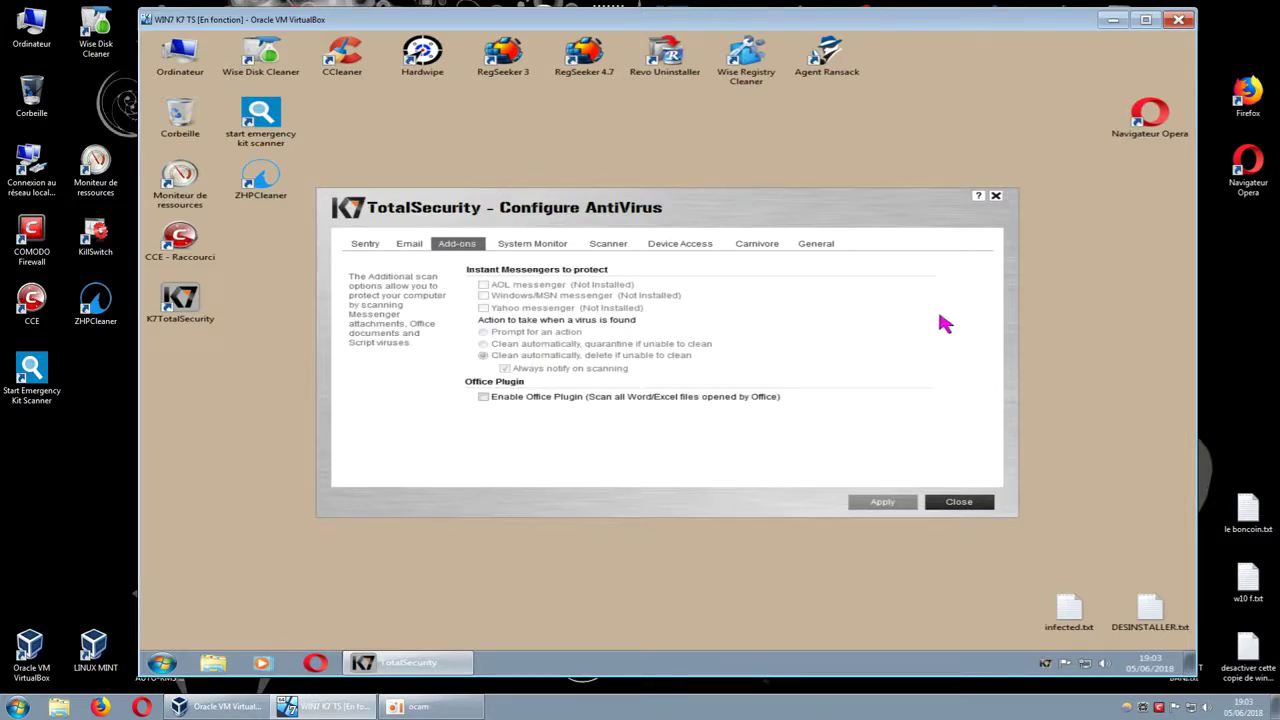
click(557, 246)
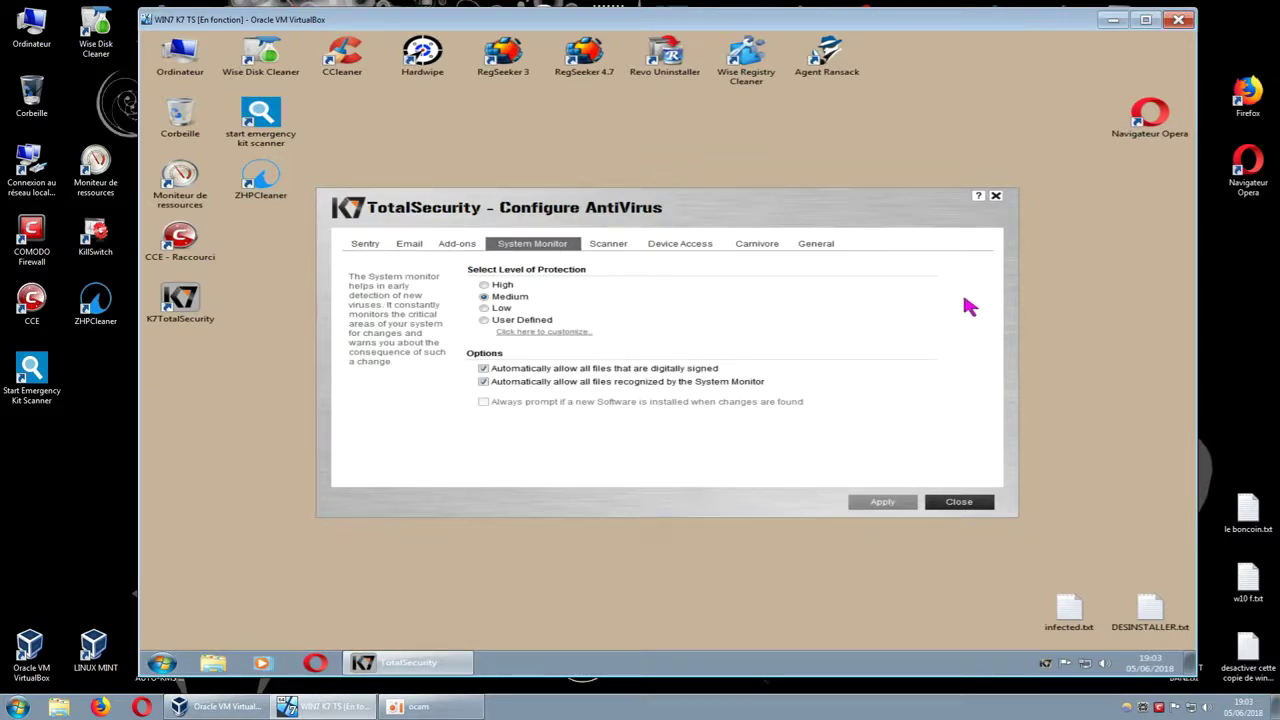
Step: Exclude Unwanted Program from the scanner's spyware and adware threat types and apply the change
click(612, 248)
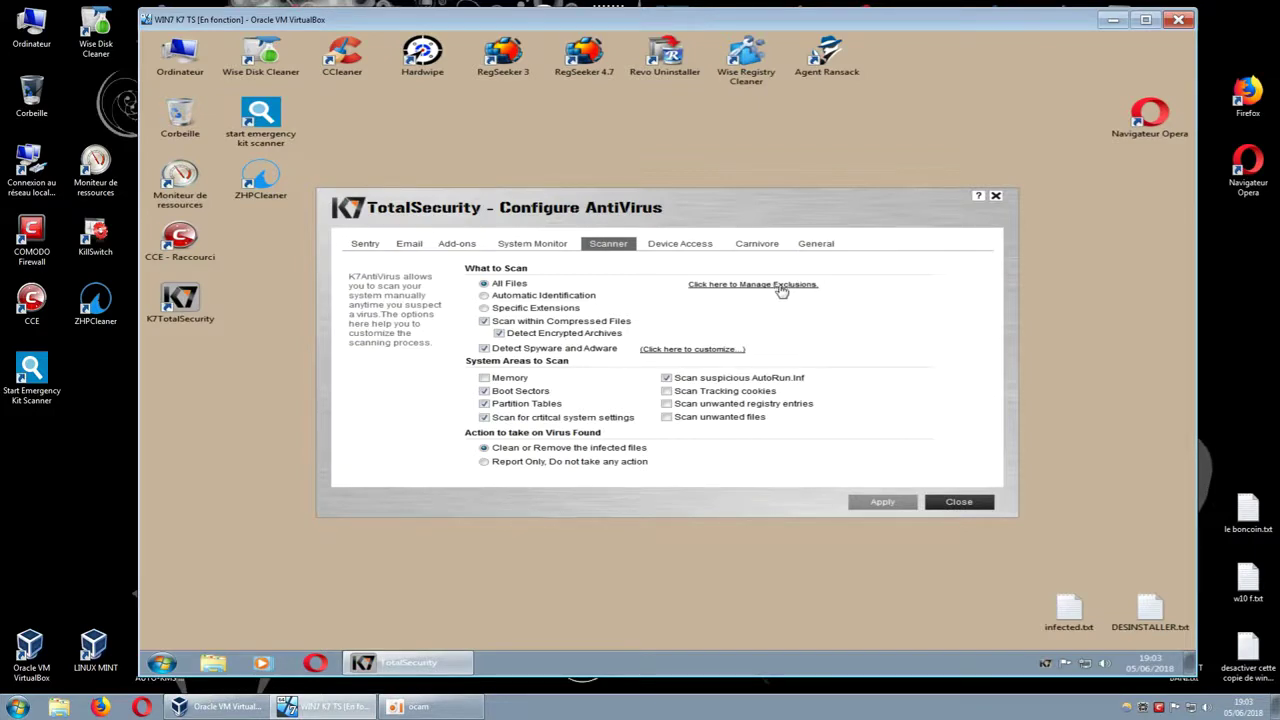
click(695, 351)
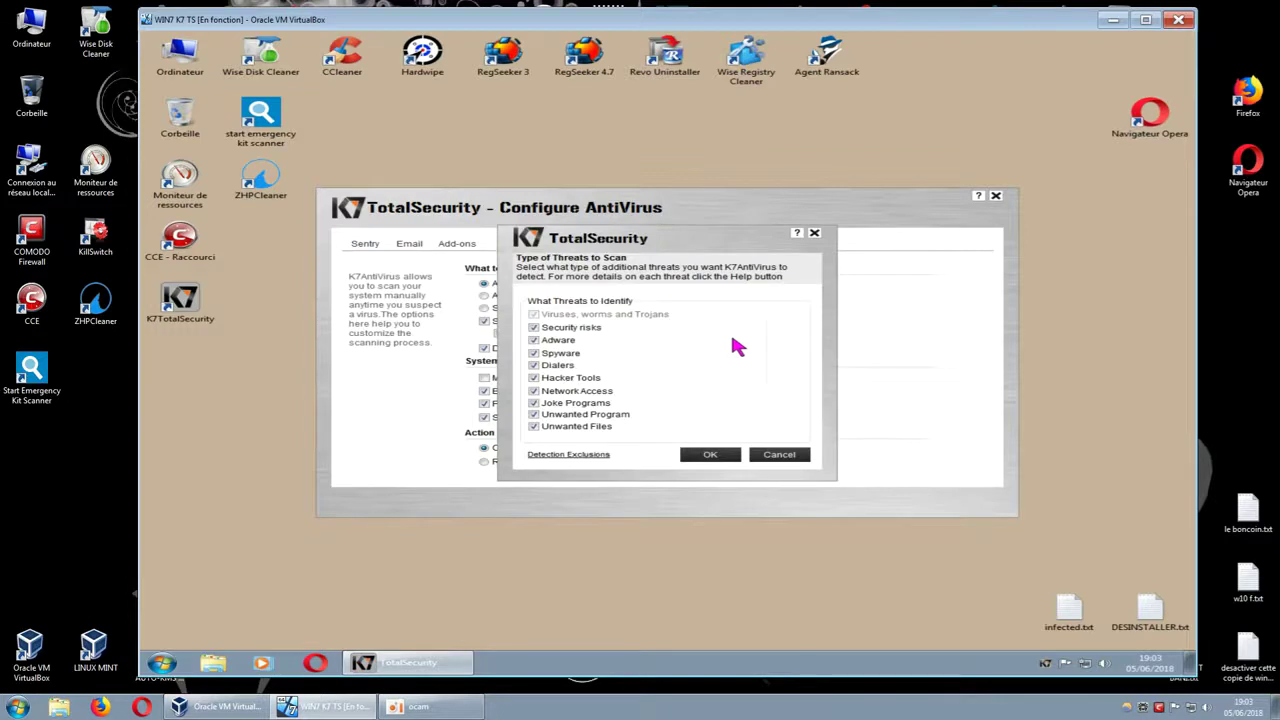
drag(703, 250, 944, 166)
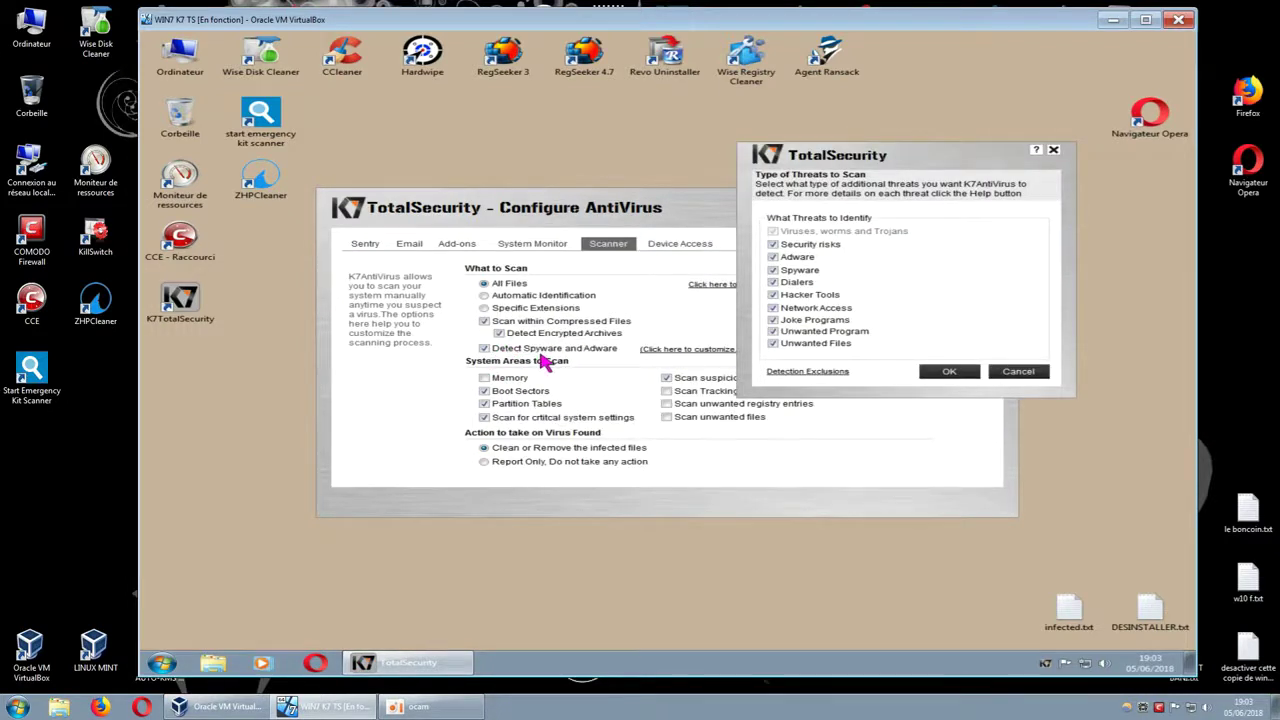
click(773, 332)
click(947, 373)
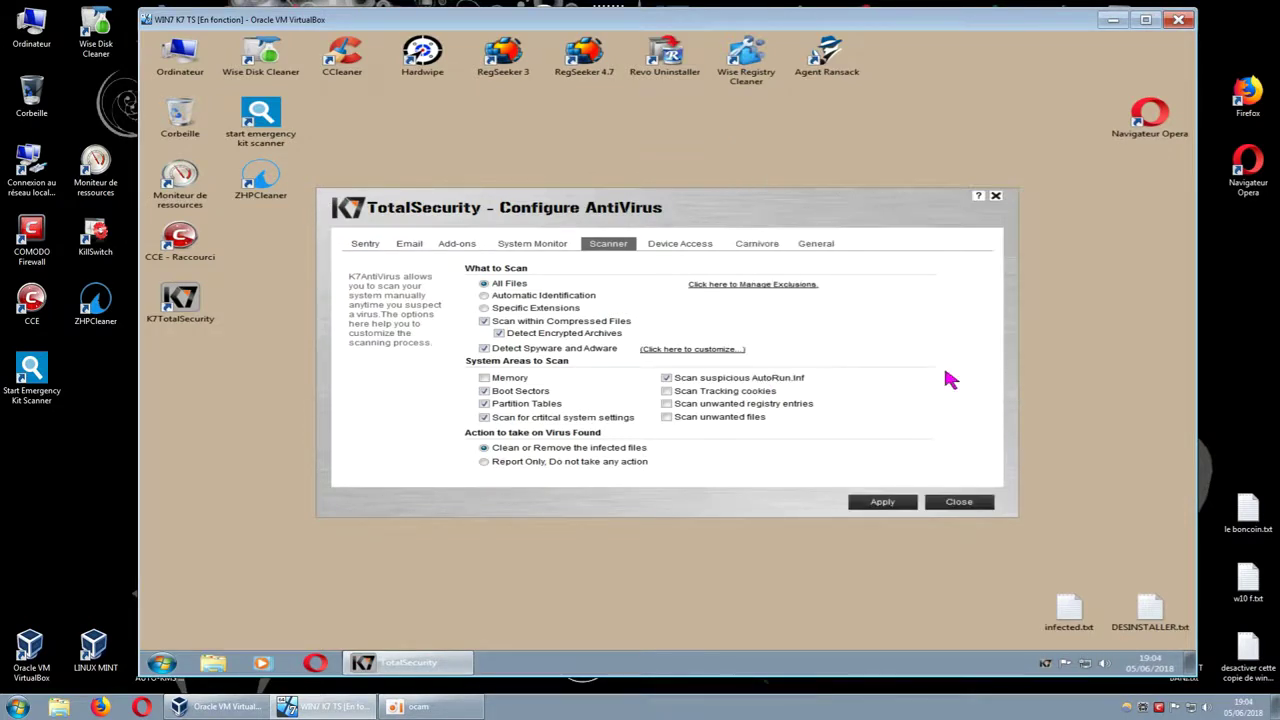
click(882, 502)
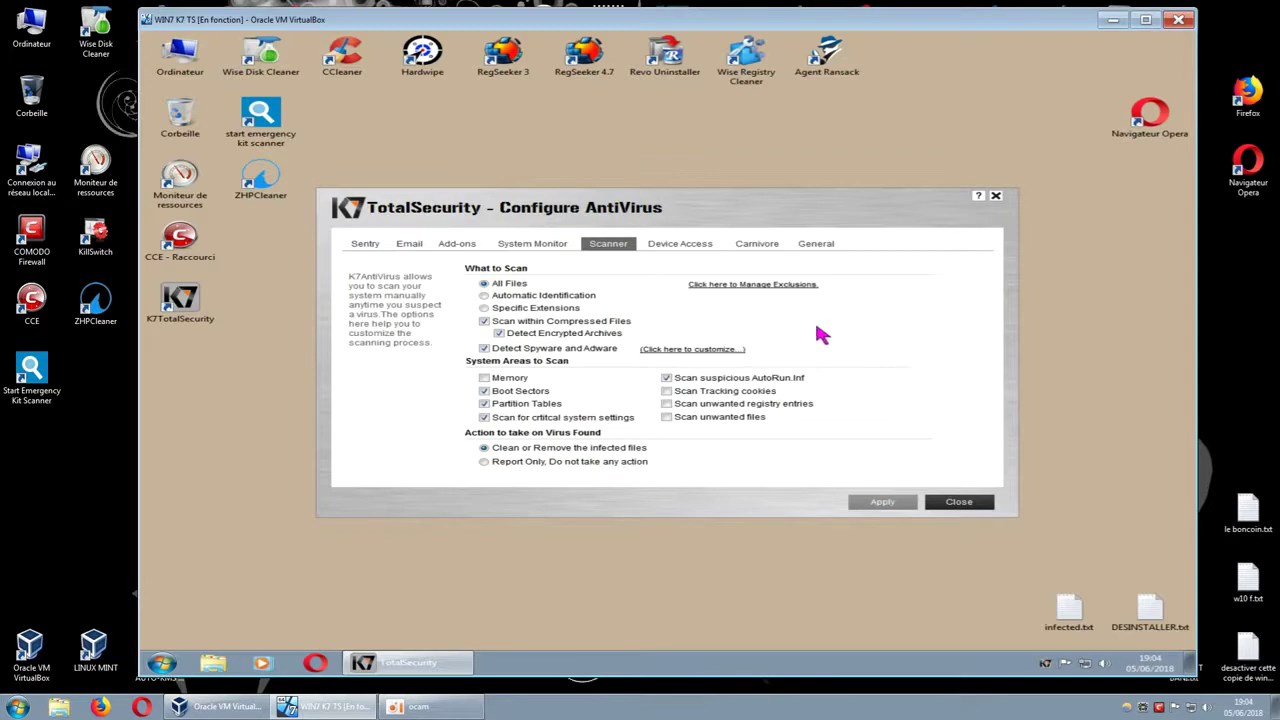
Step: Recheck which threat types are selected for the scanner's spyware and adware detection
click(716, 350)
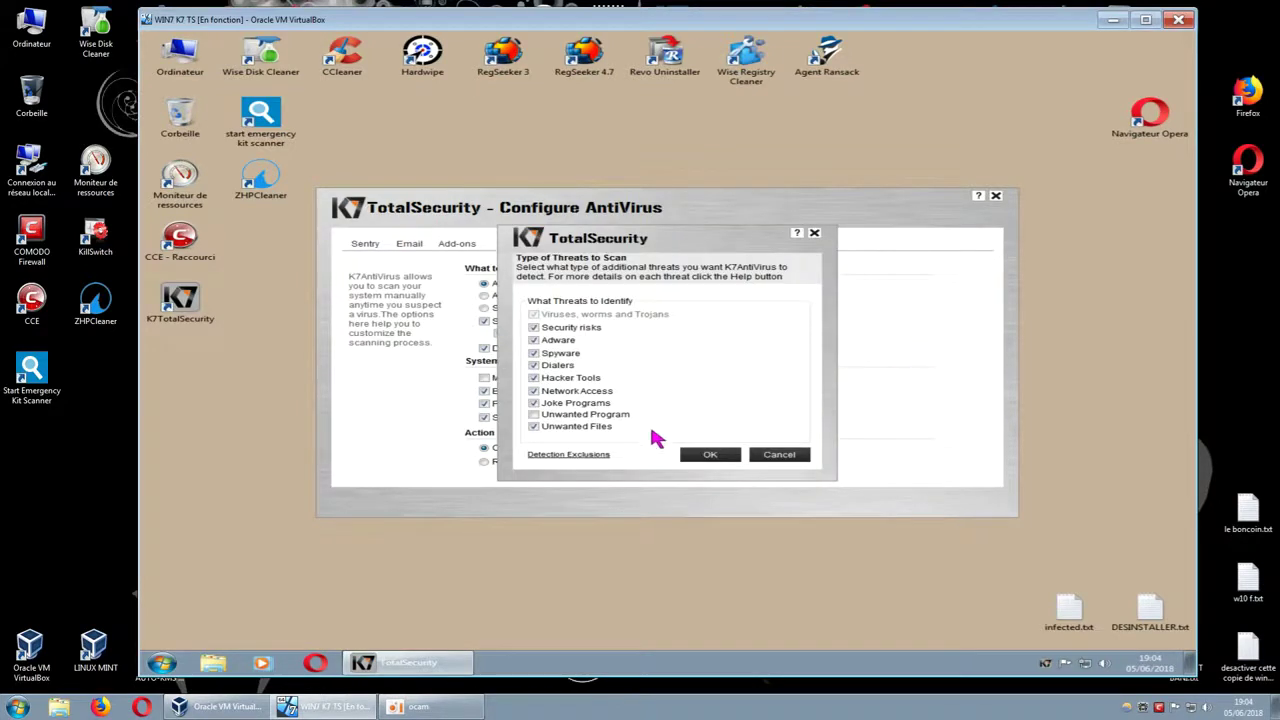
click(705, 454)
click(868, 504)
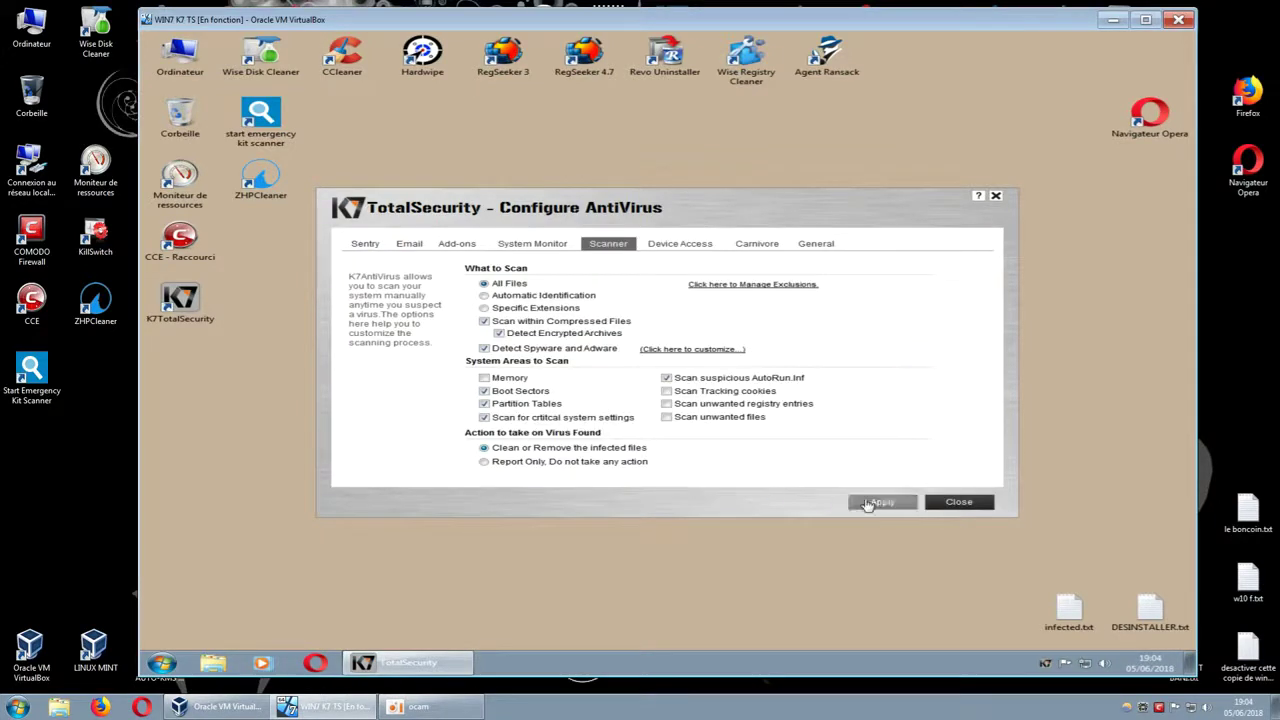
Step: Try to add a file entry to the scanner's exclusion list, excluded from both the RealTime Scanner and the Offline Scanner
click(737, 286)
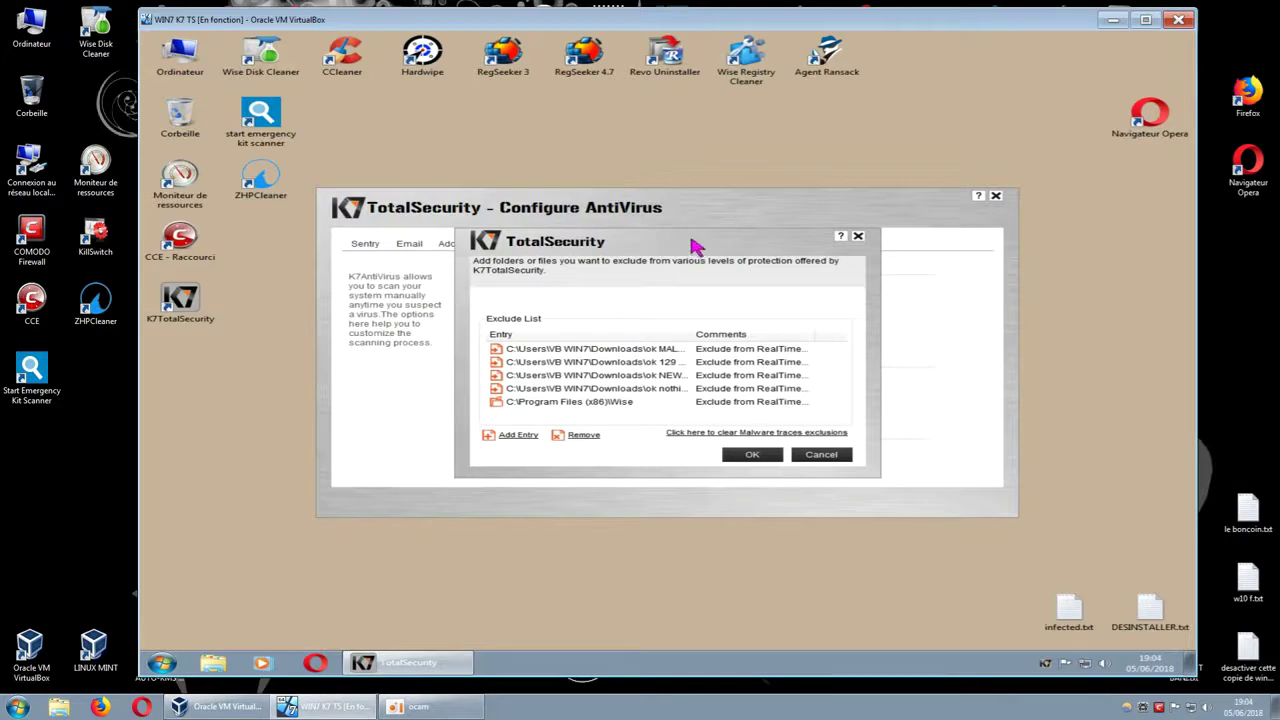
drag(690, 245, 893, 147)
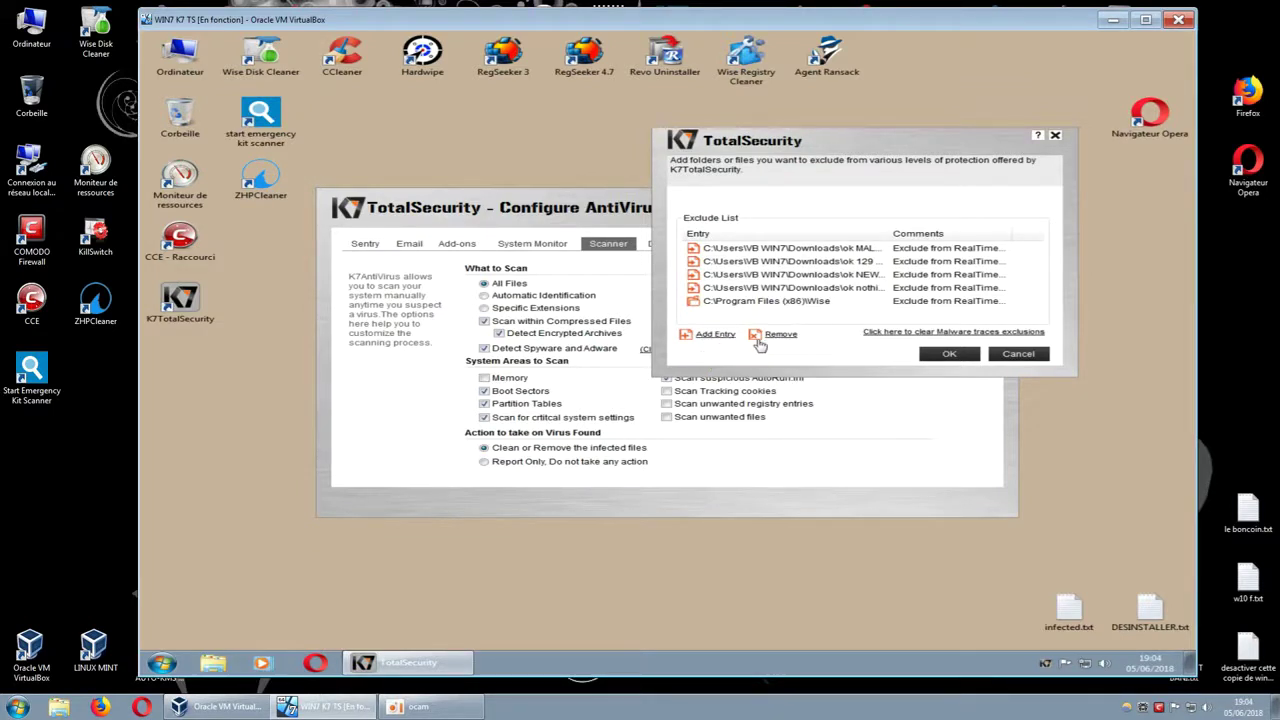
click(715, 336)
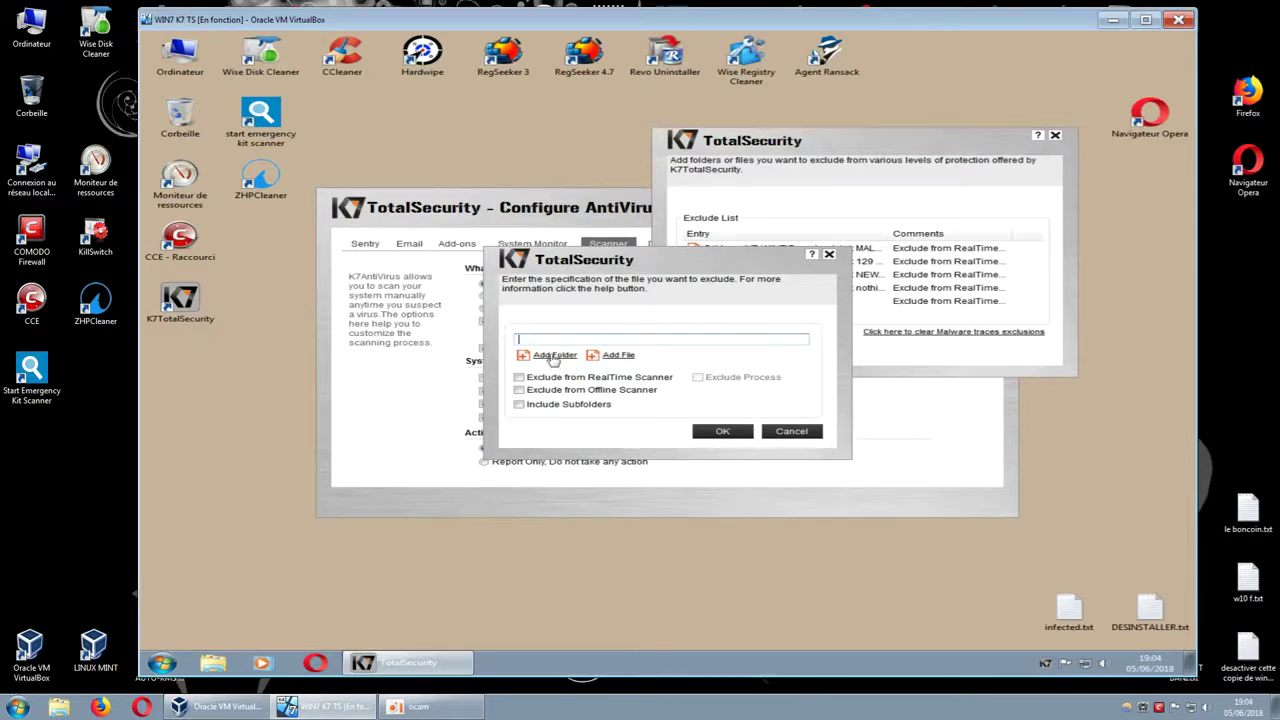
click(619, 356)
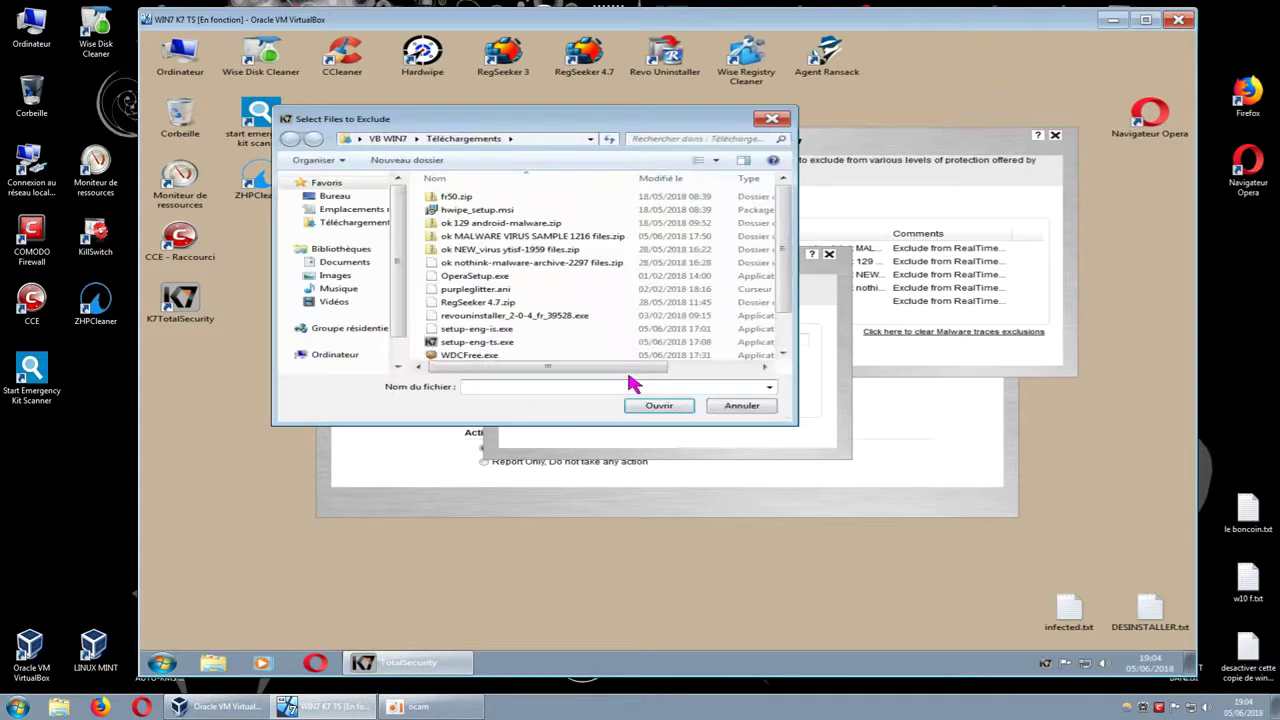
click(772, 119)
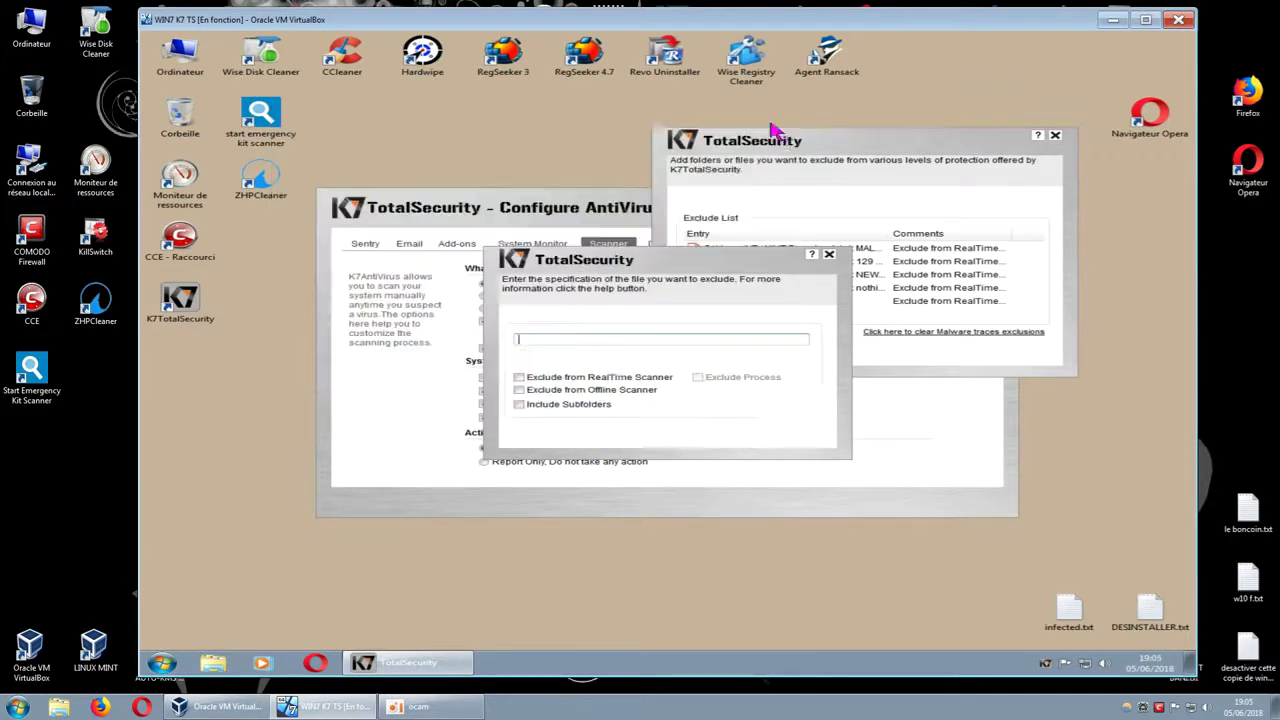
click(520, 379)
click(520, 391)
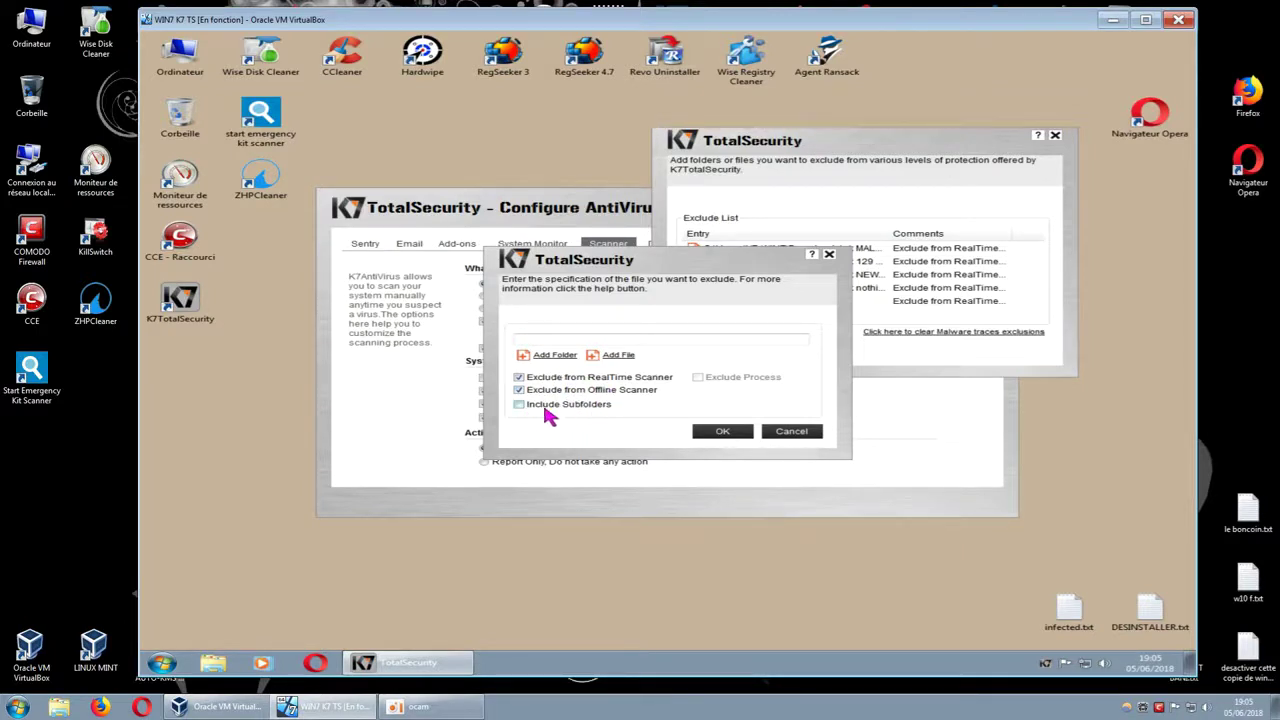
click(828, 255)
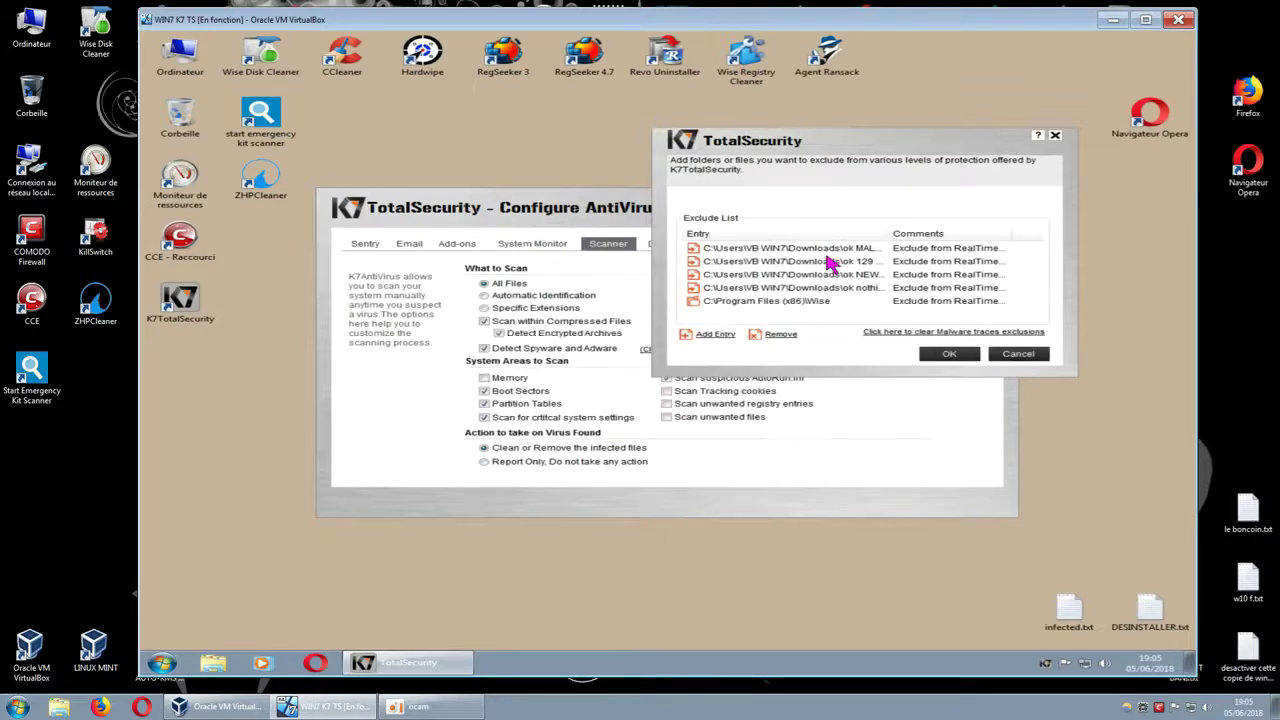
click(1055, 135)
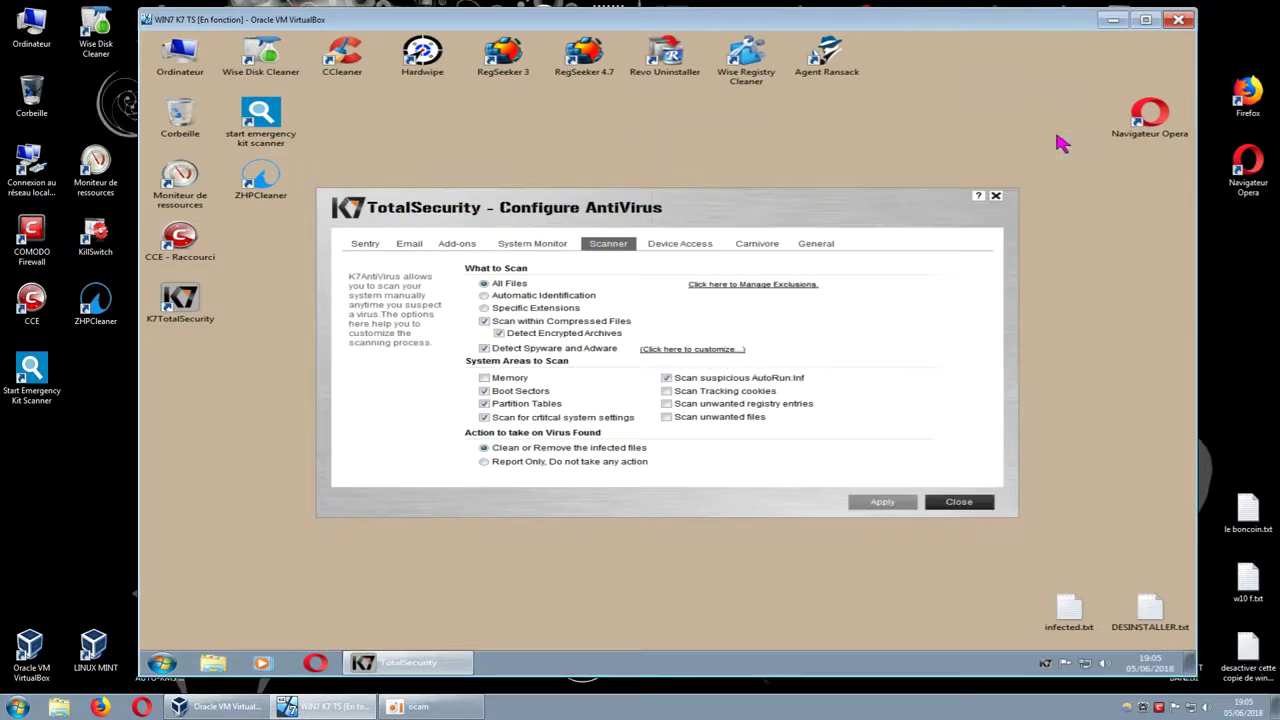
Step: Review the antivirus Device Access, Carnivore and General settings, and close the antivirus configuration
click(671, 249)
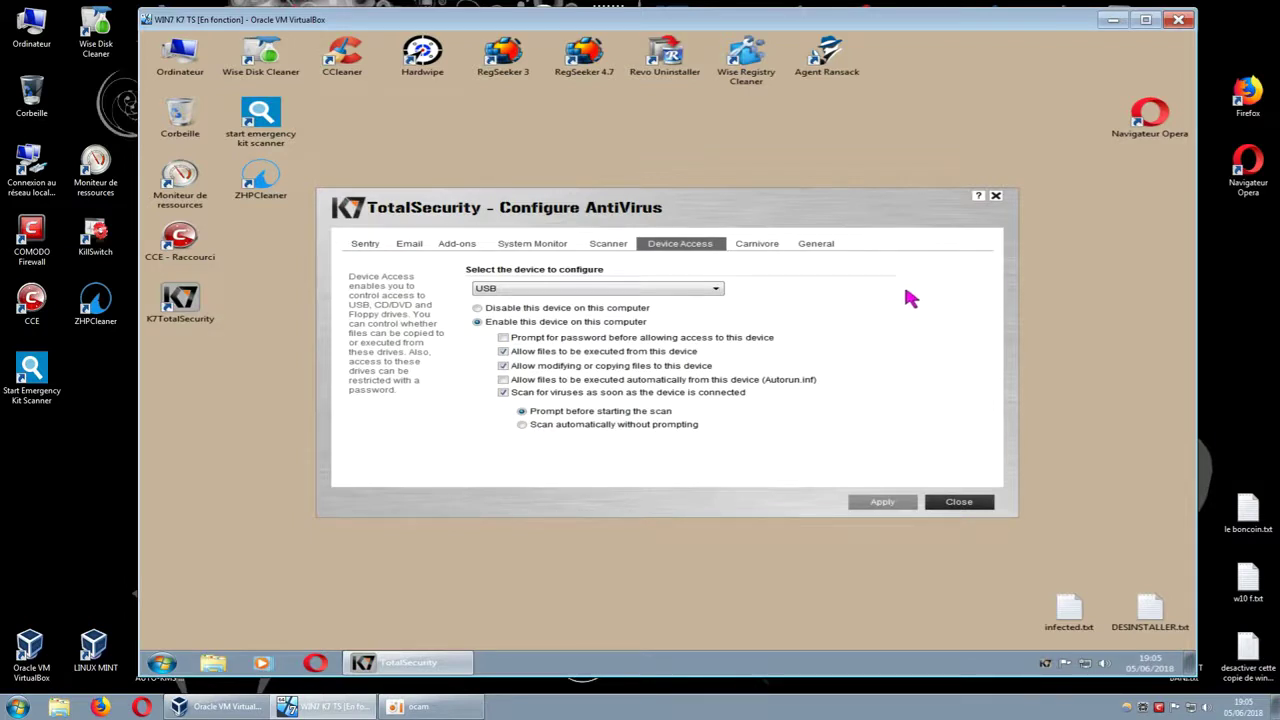
click(765, 249)
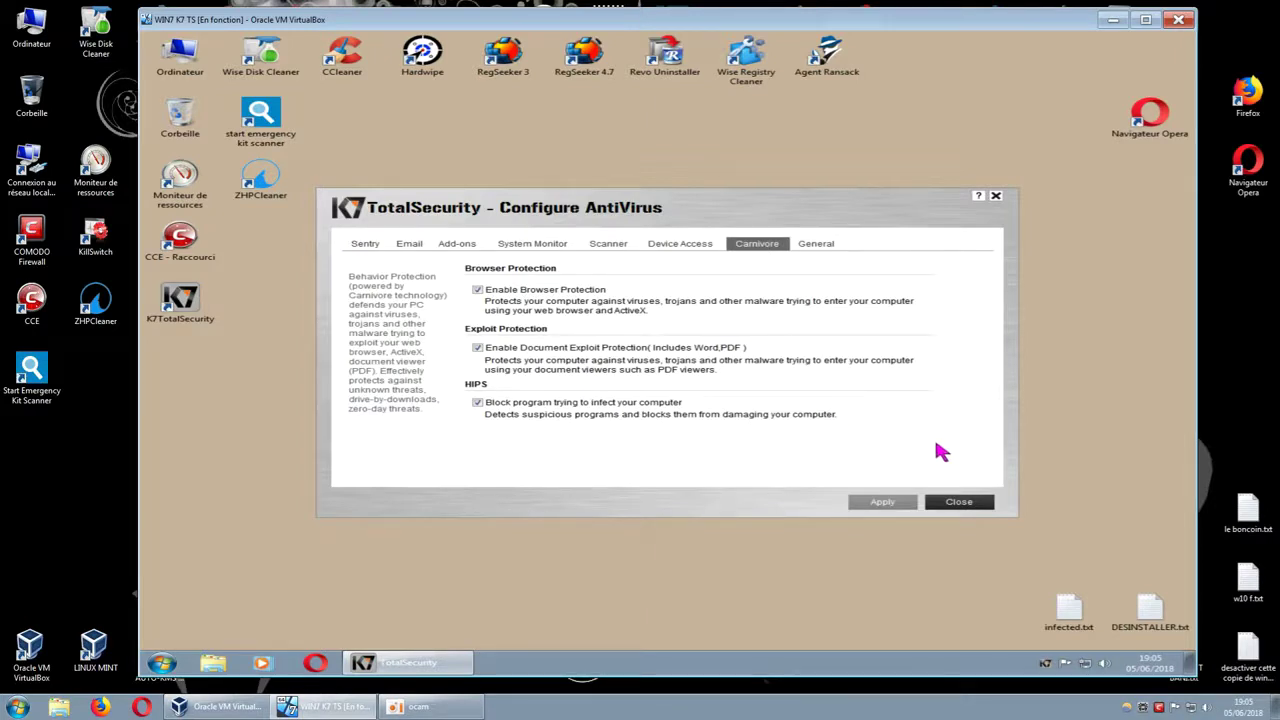
click(816, 245)
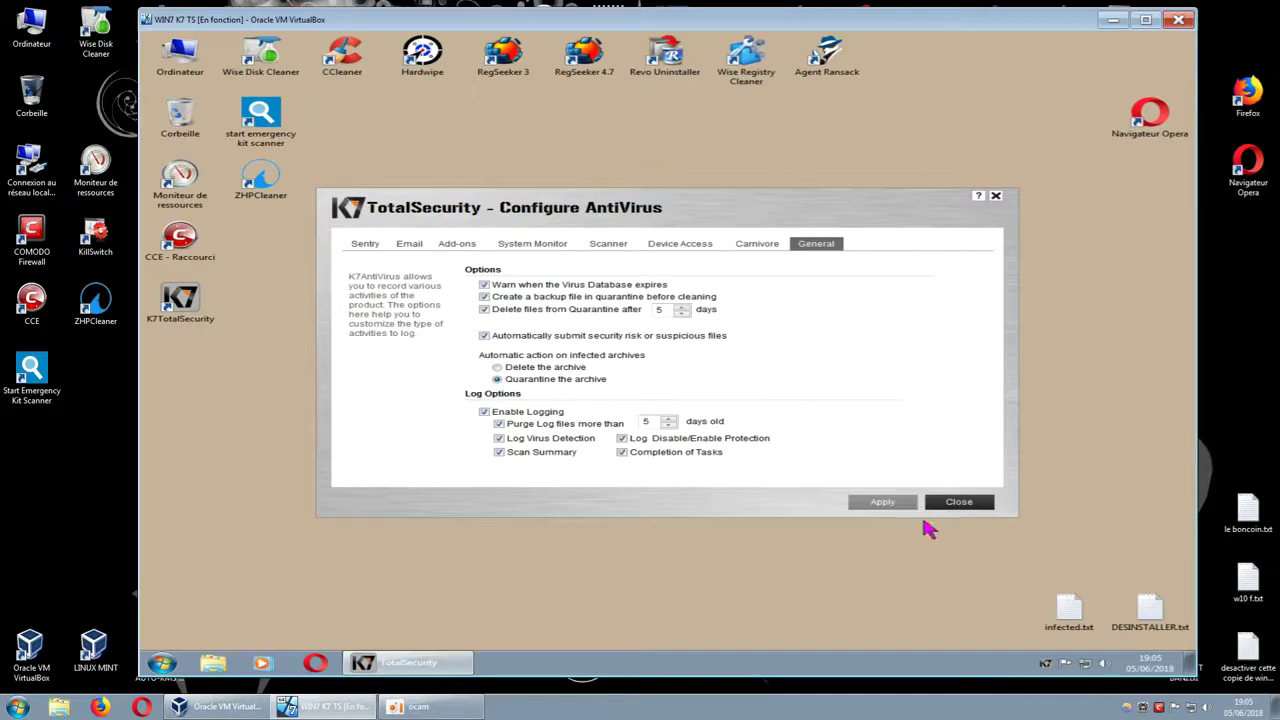
click(961, 505)
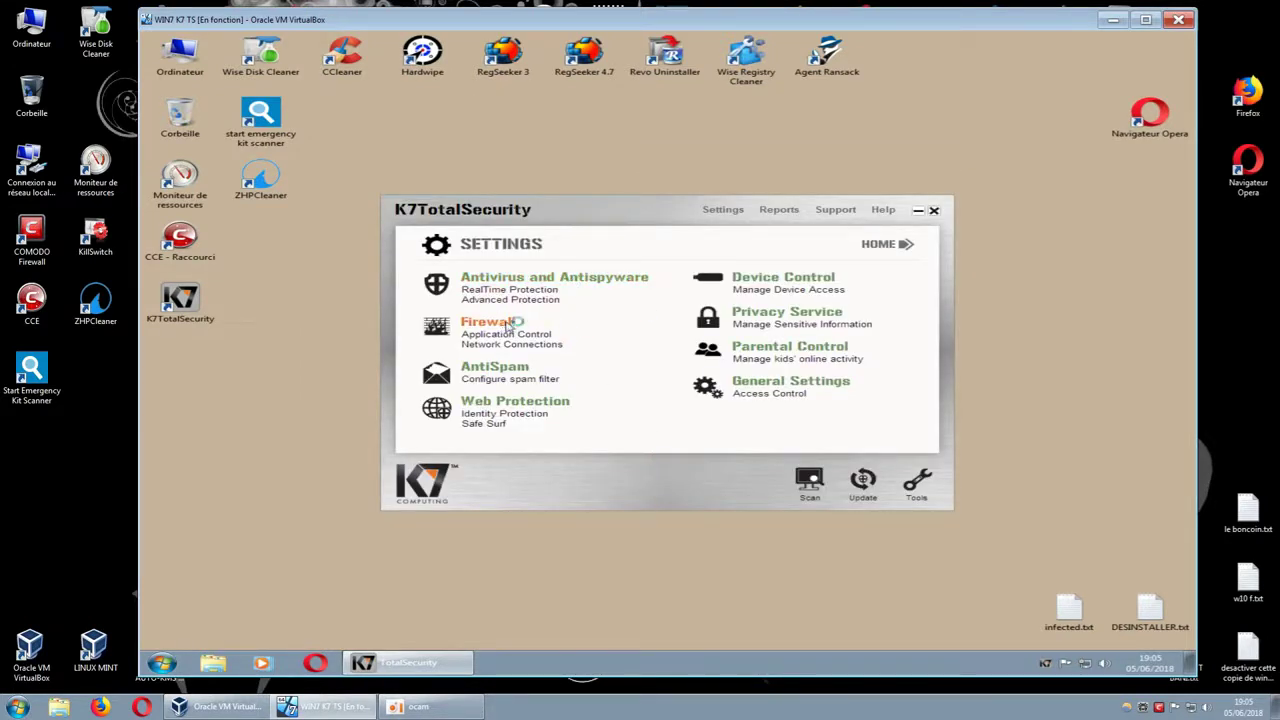
Step: Review the firewall's General, Intrusions, Applications and Exceptions settings, and close the firewall configuration
click(569, 328)
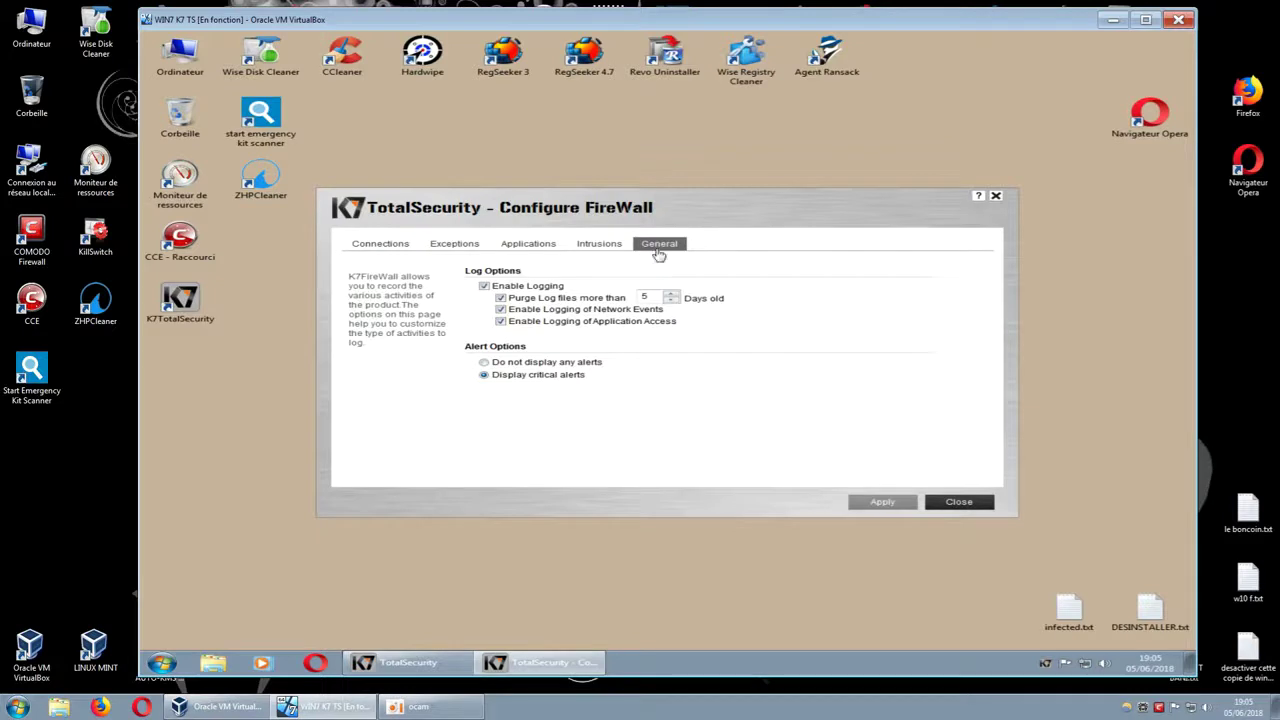
click(608, 246)
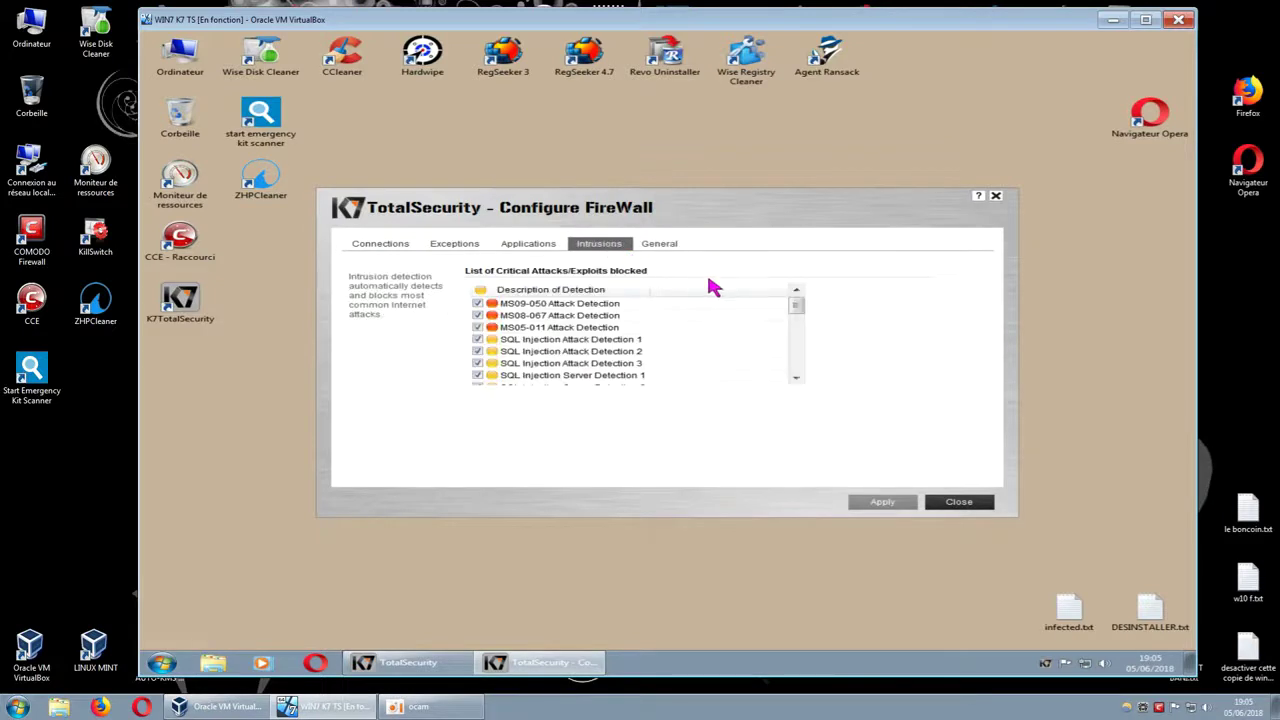
click(546, 246)
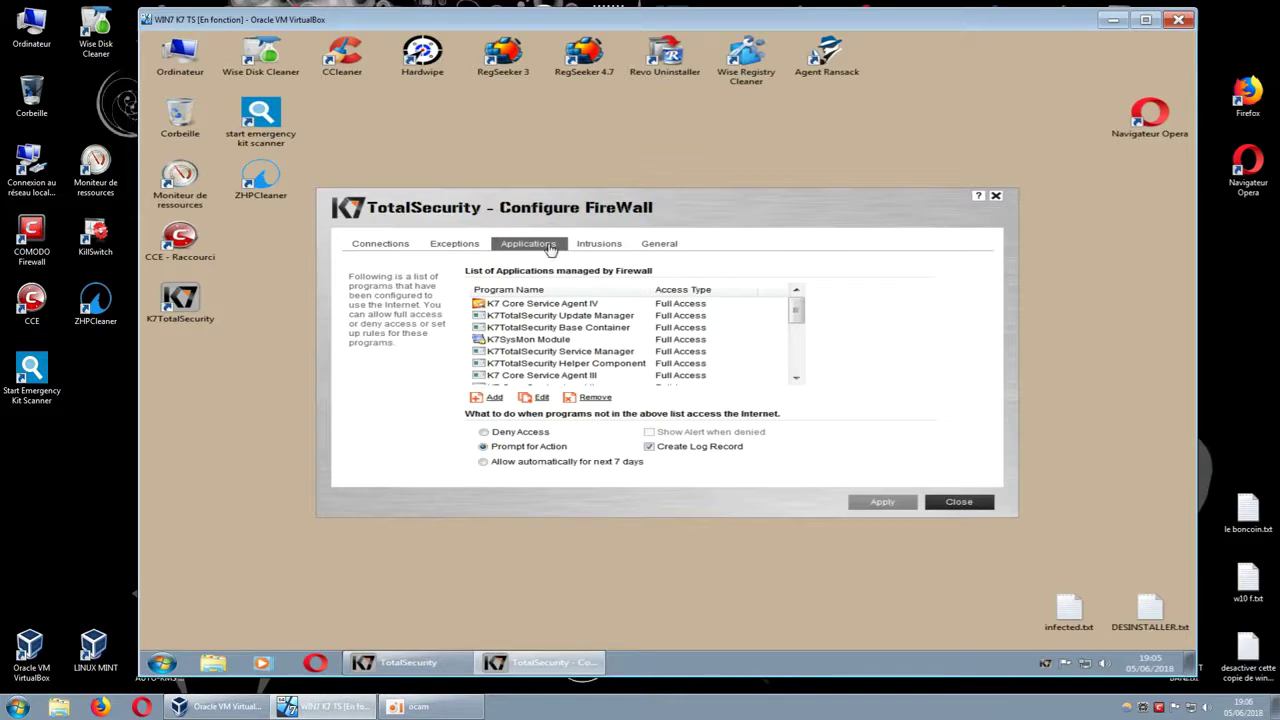
click(471, 250)
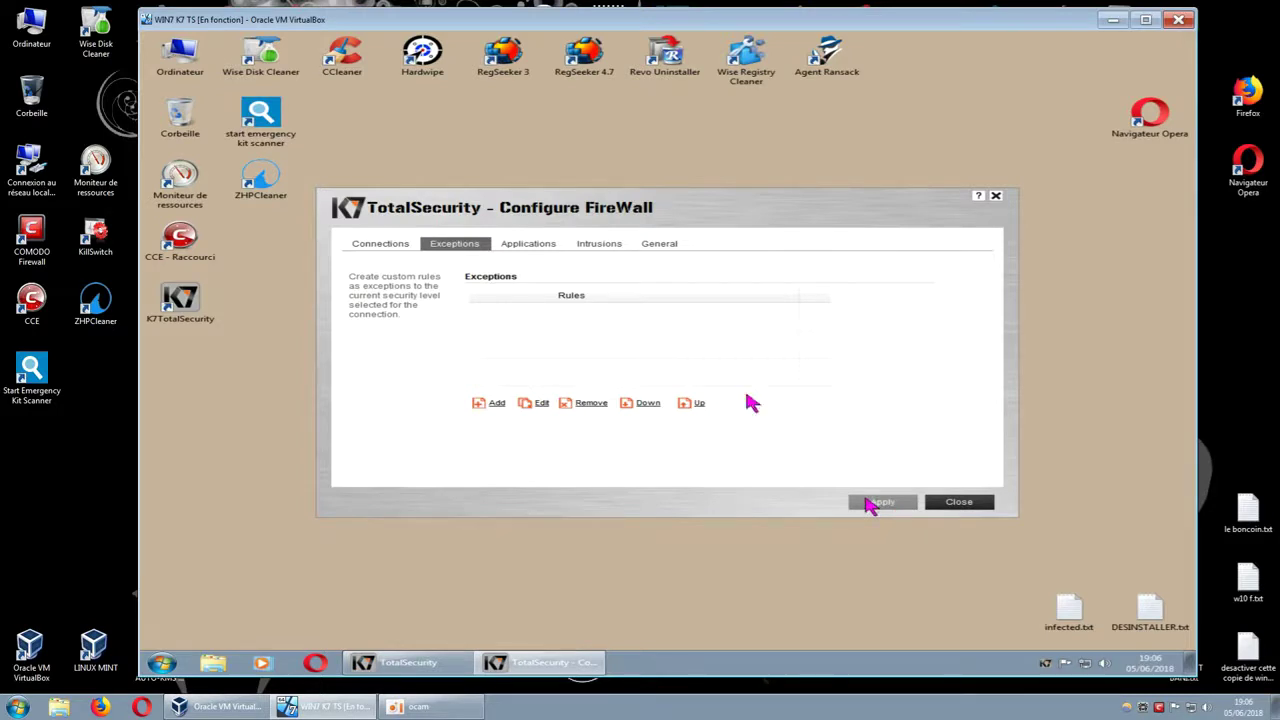
click(955, 502)
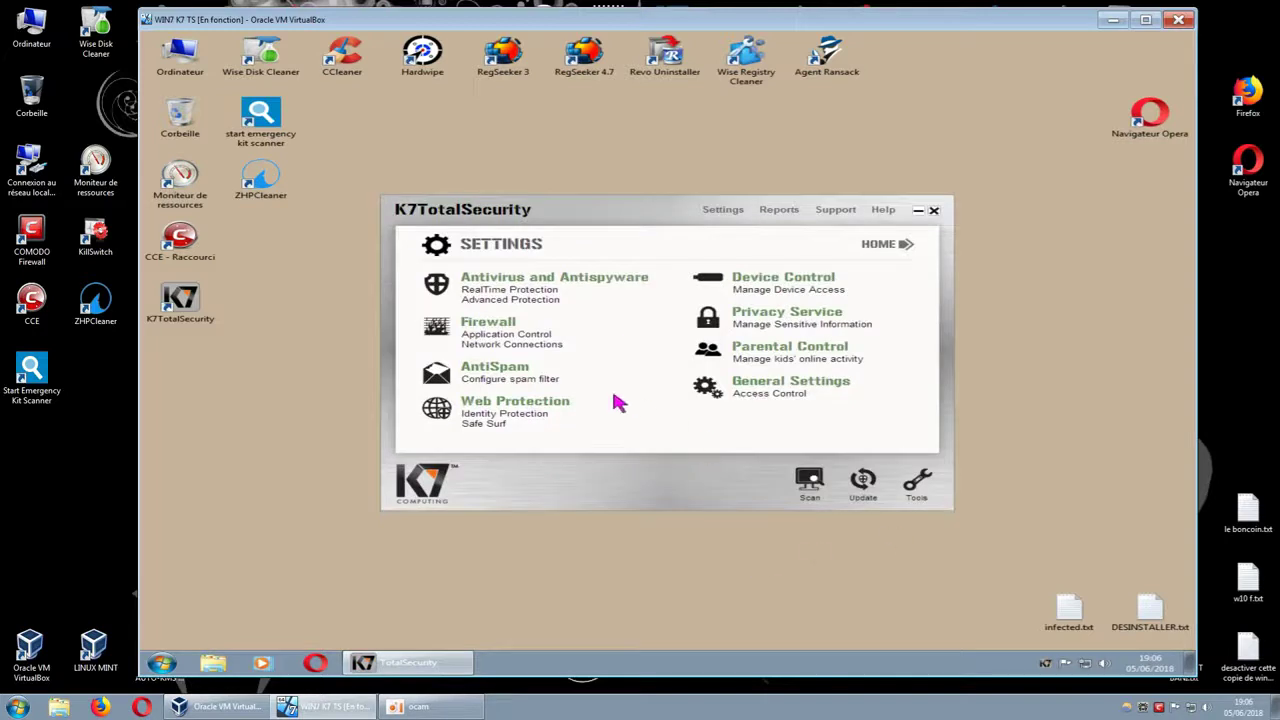
Step: Review all AntiSpam pages from Approved through General, check the Web Protection options, and close both configurations
click(512, 377)
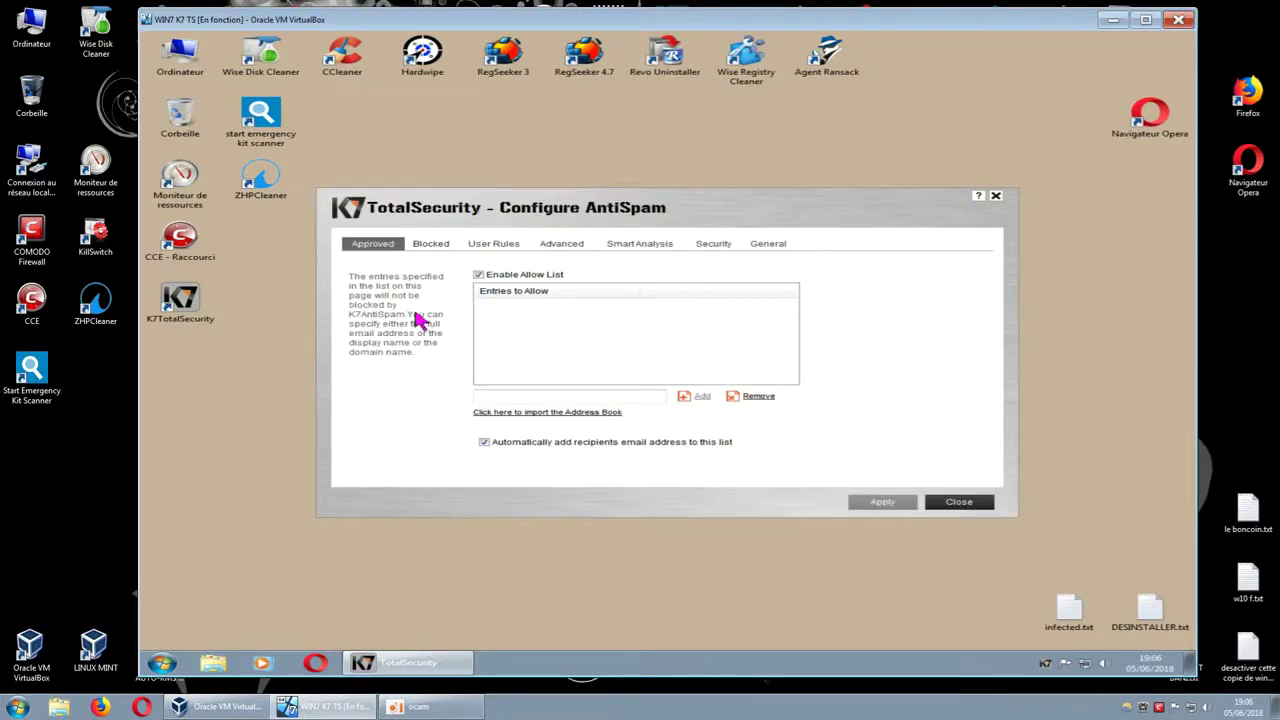
click(431, 246)
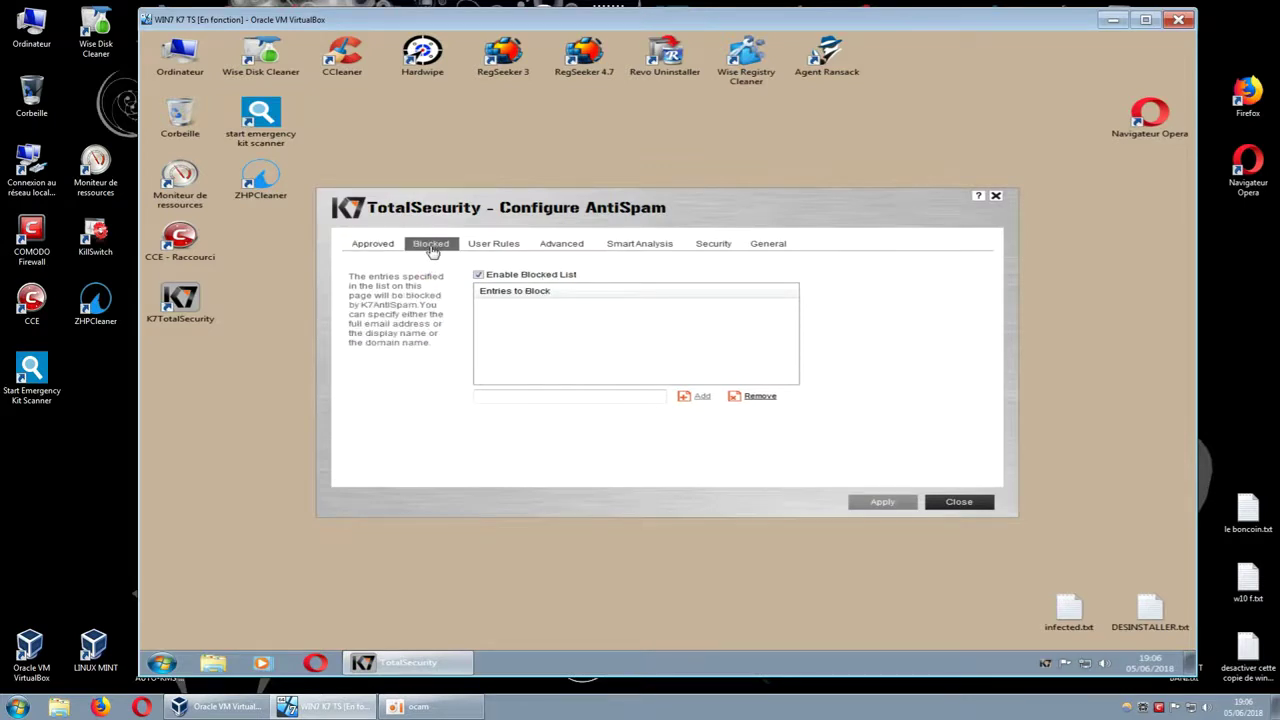
click(497, 245)
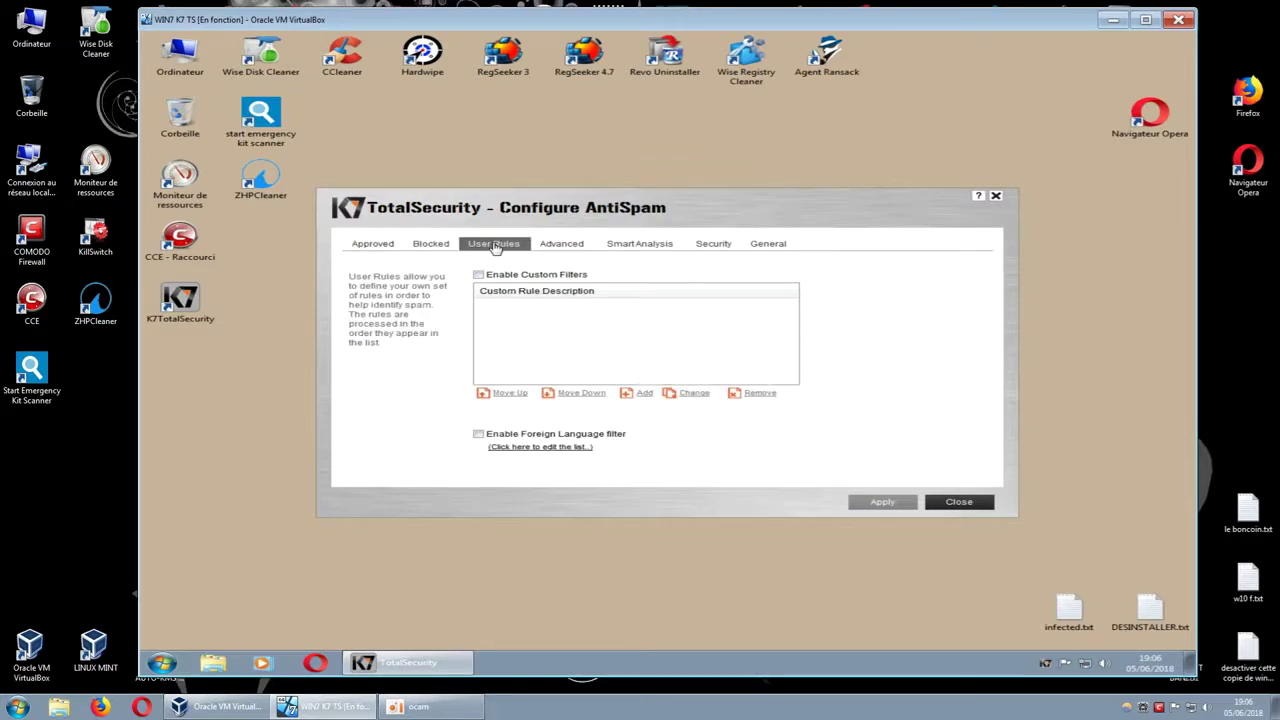
click(563, 249)
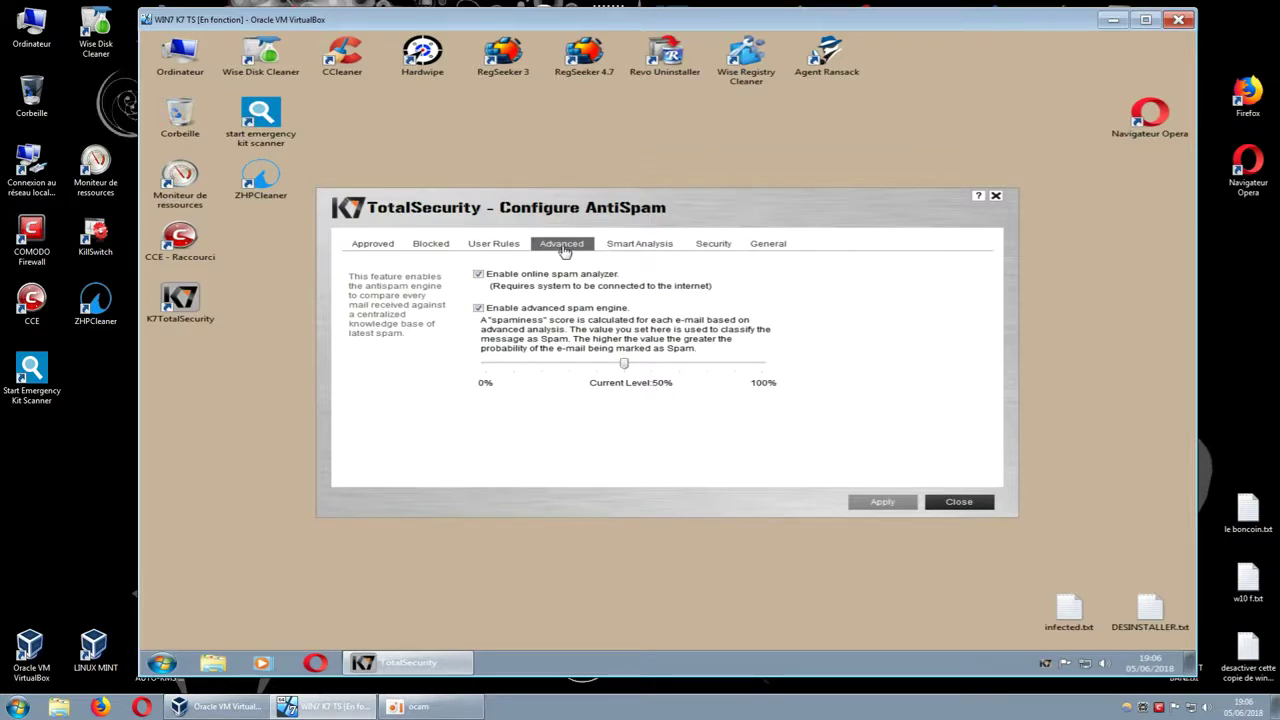
click(628, 248)
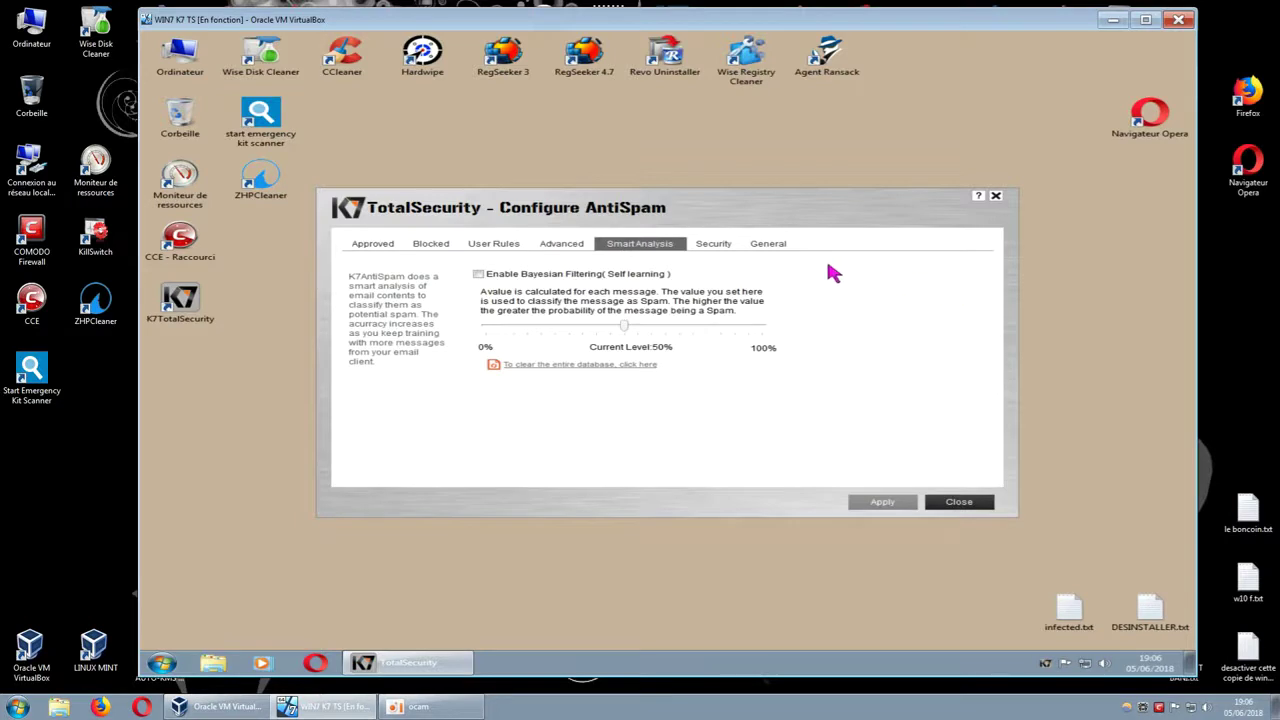
click(715, 246)
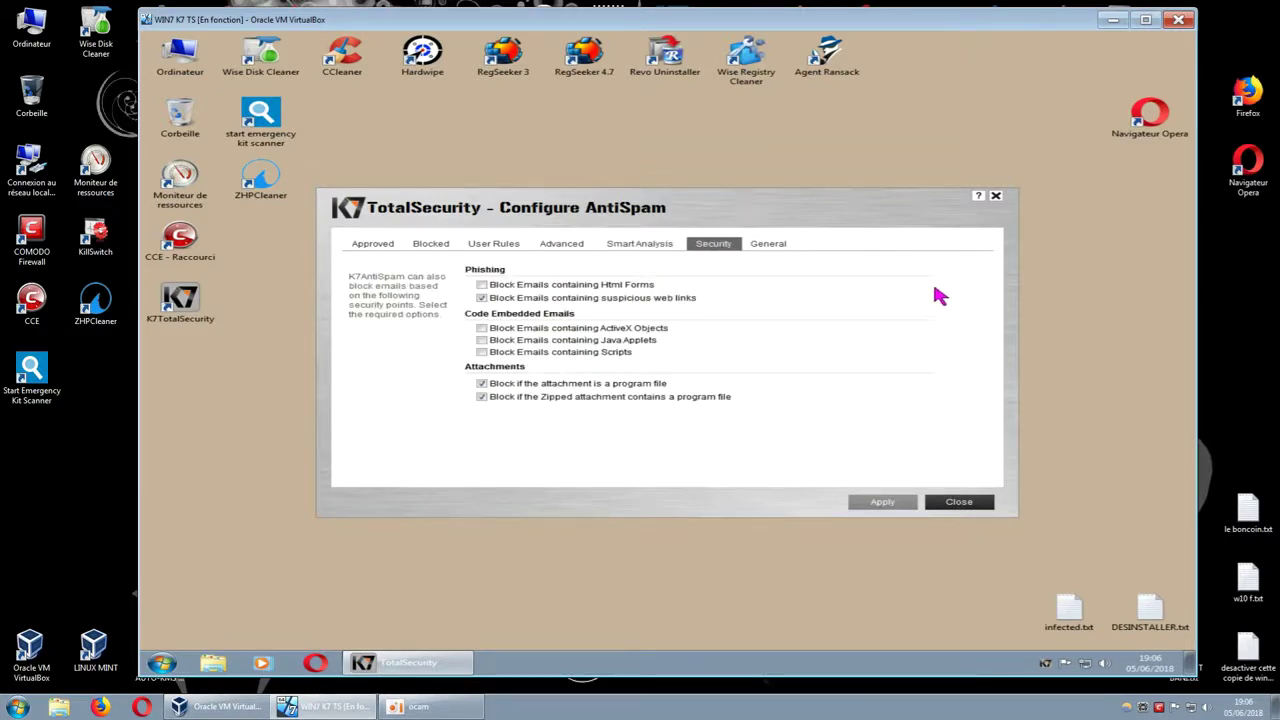
click(768, 246)
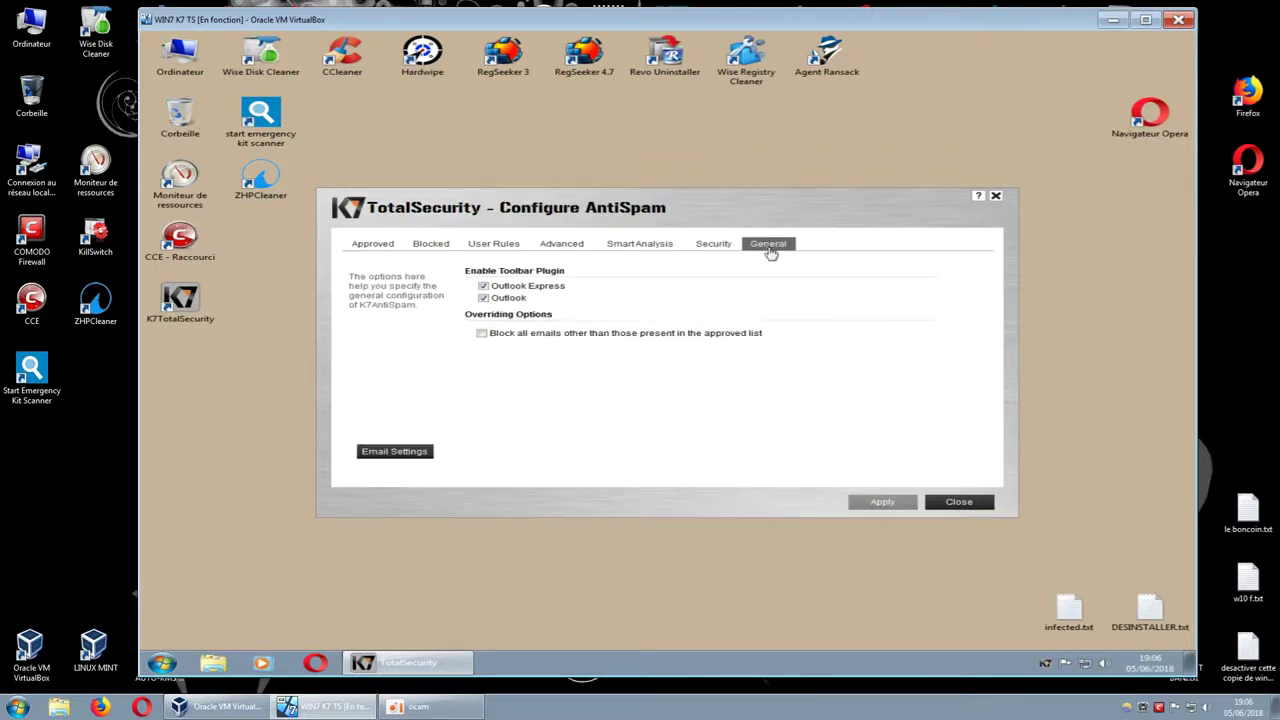
click(957, 503)
click(555, 410)
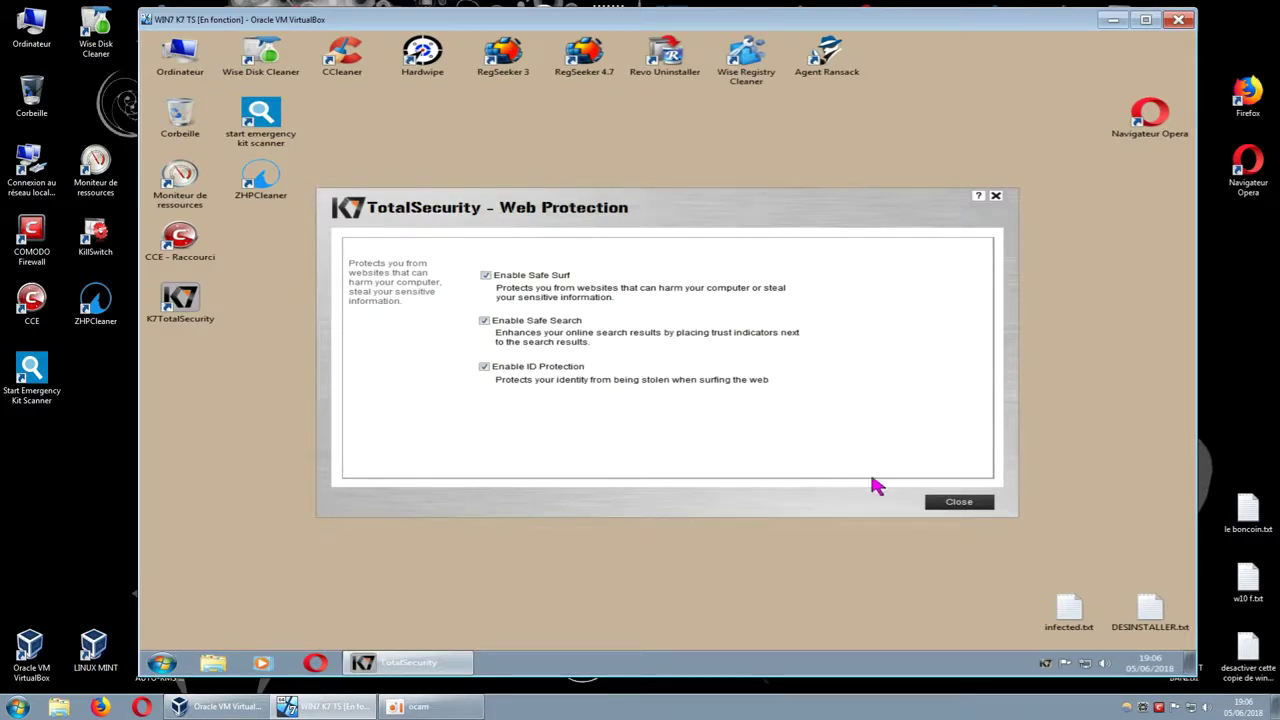
click(942, 505)
Step: Open the Device Control settings, review every antivirus configuration page from Sentry through General, and close the configuration
click(815, 281)
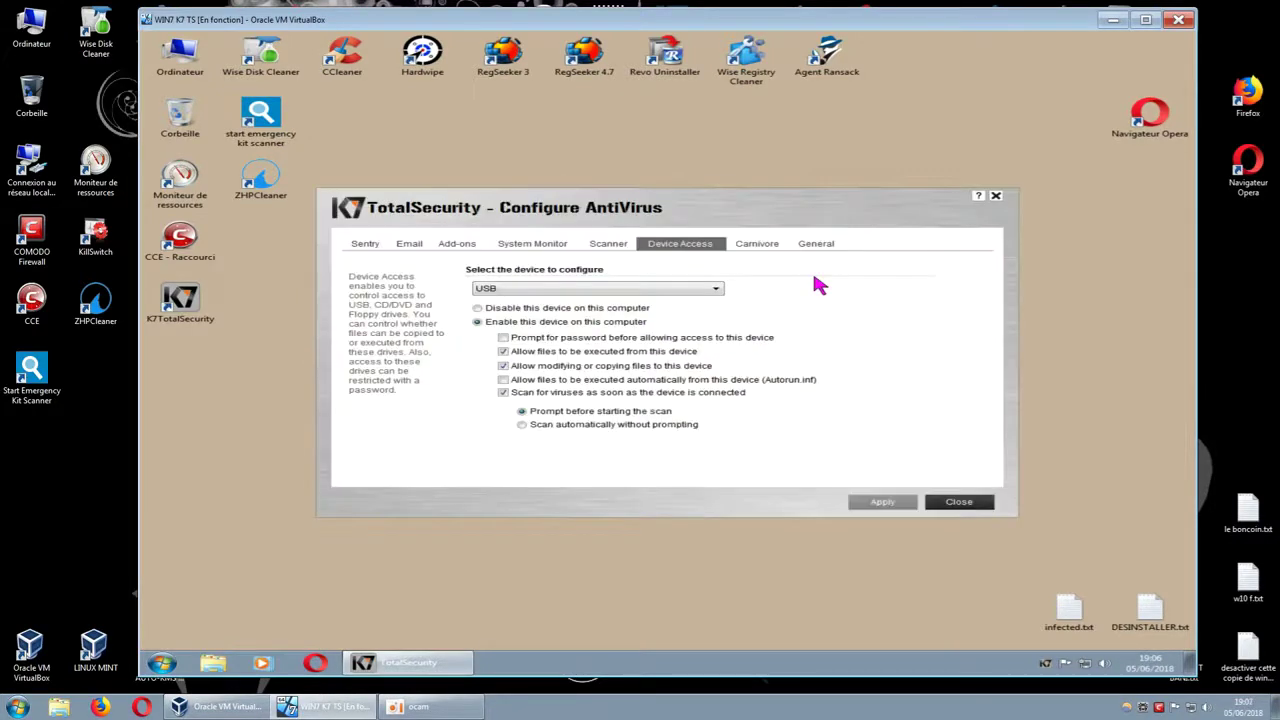
click(366, 246)
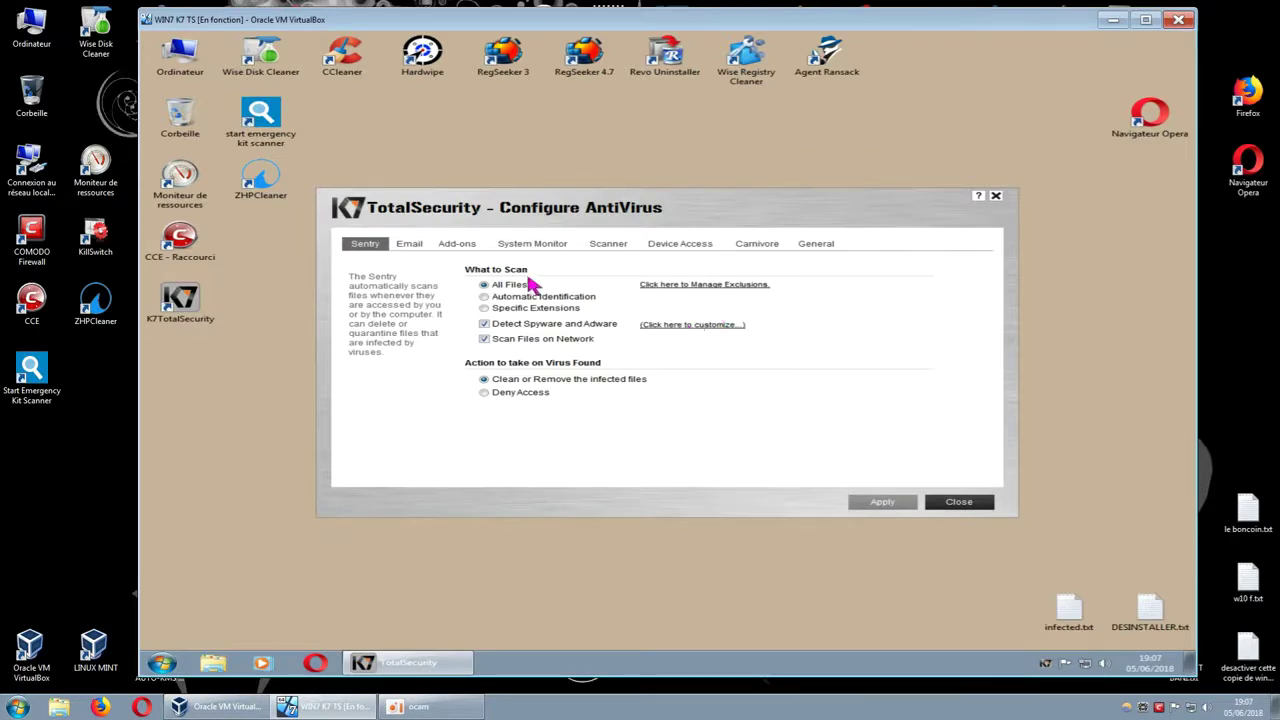
click(417, 251)
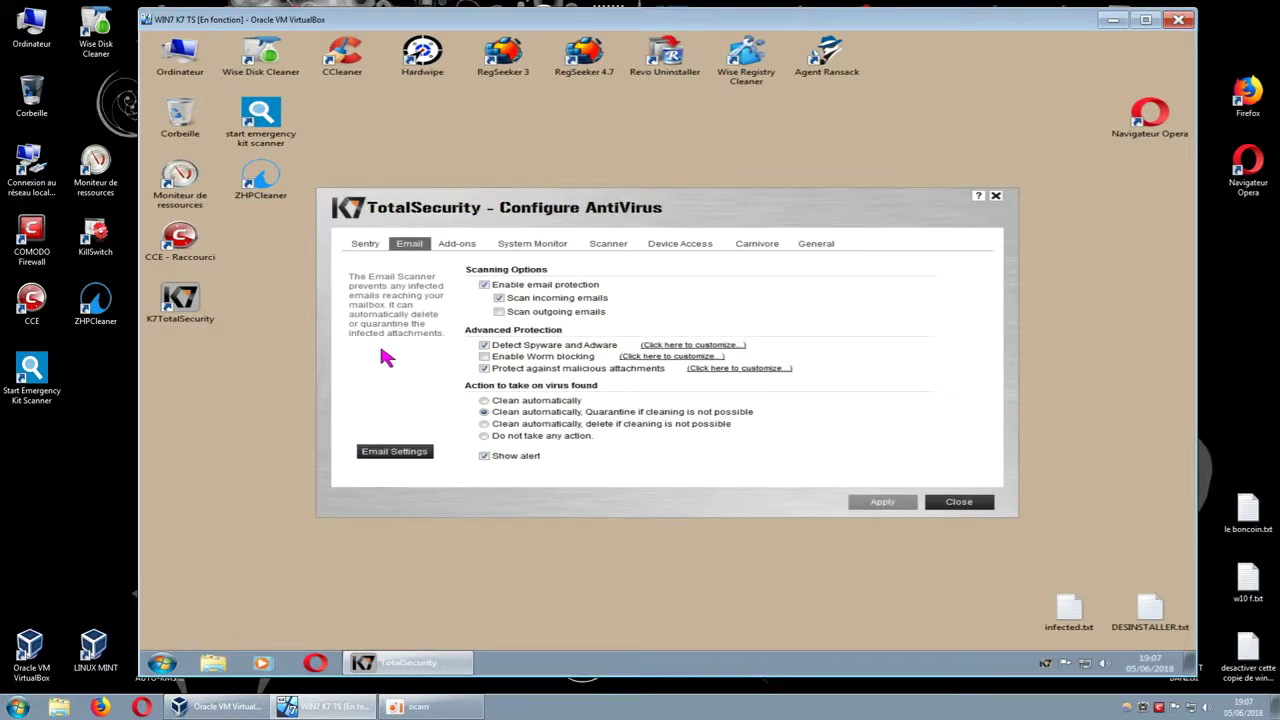
click(459, 246)
click(518, 248)
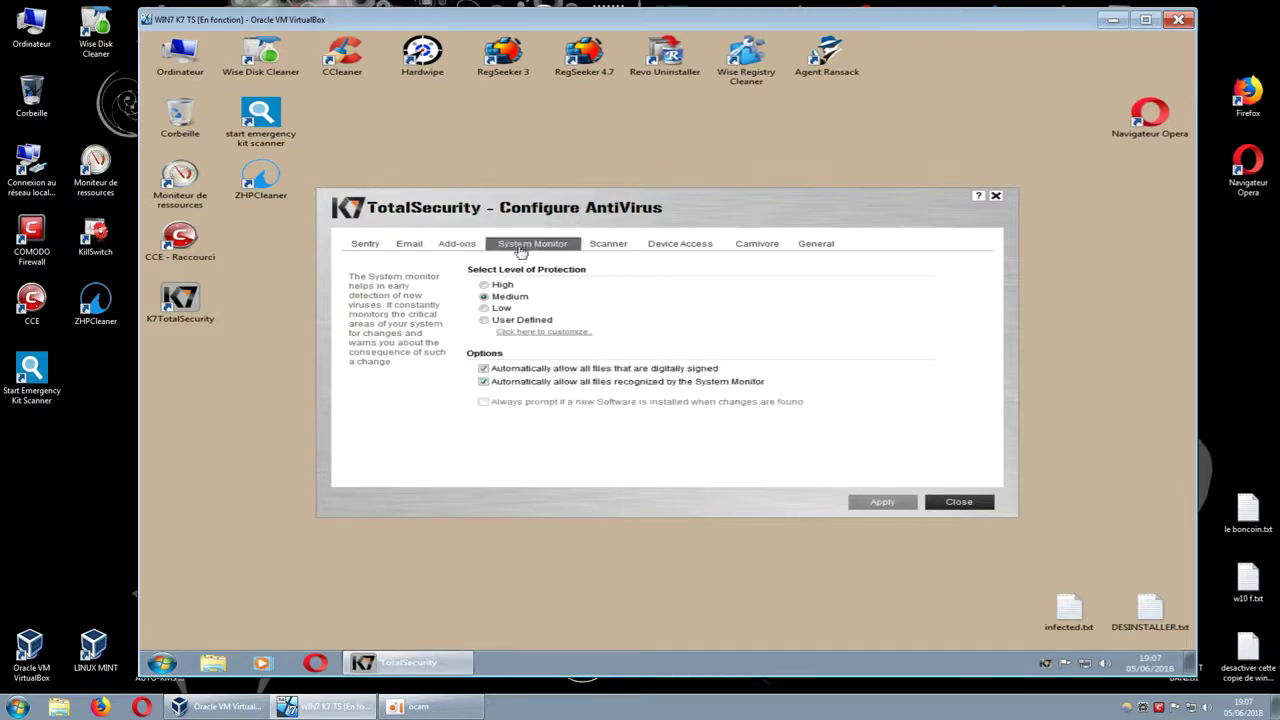
click(613, 248)
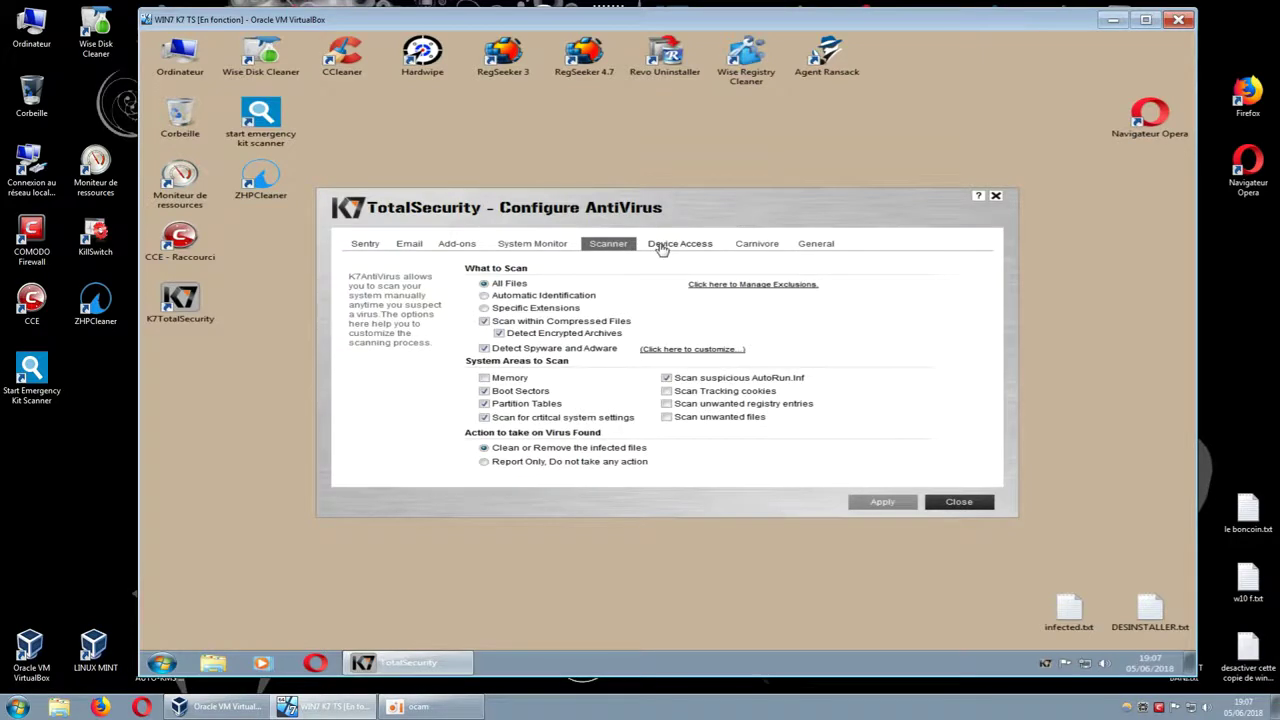
click(661, 247)
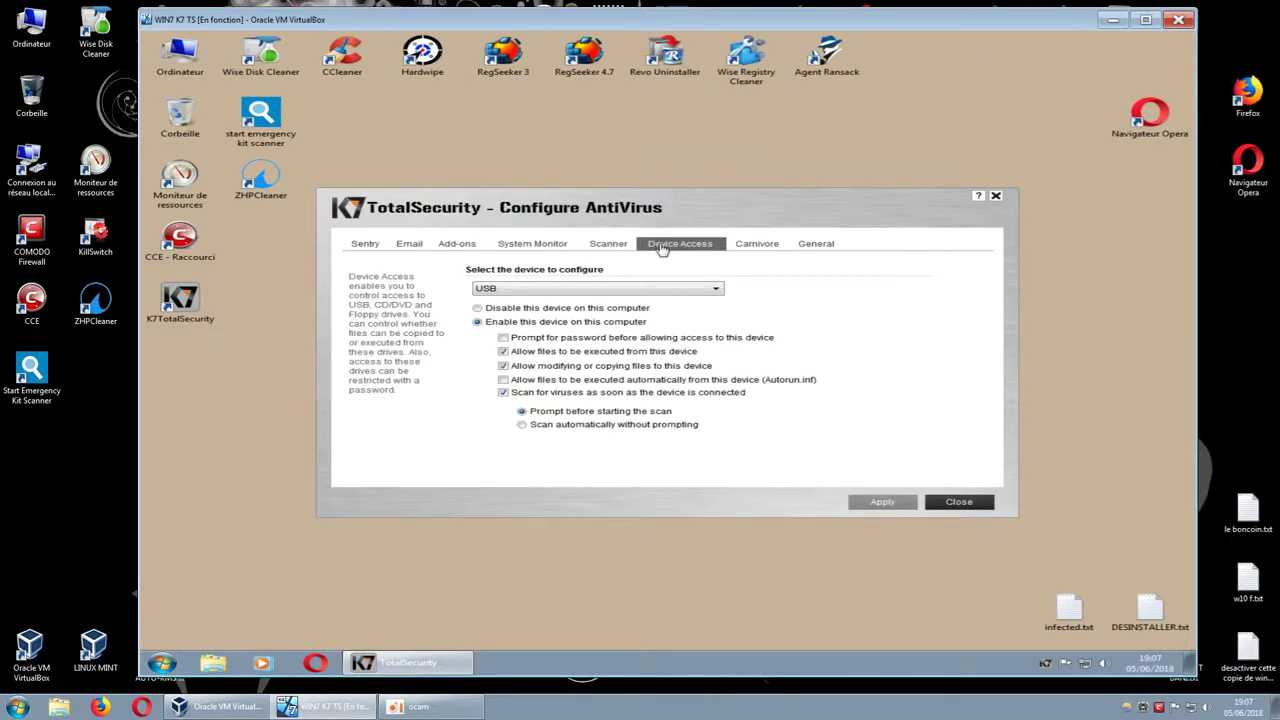
click(753, 248)
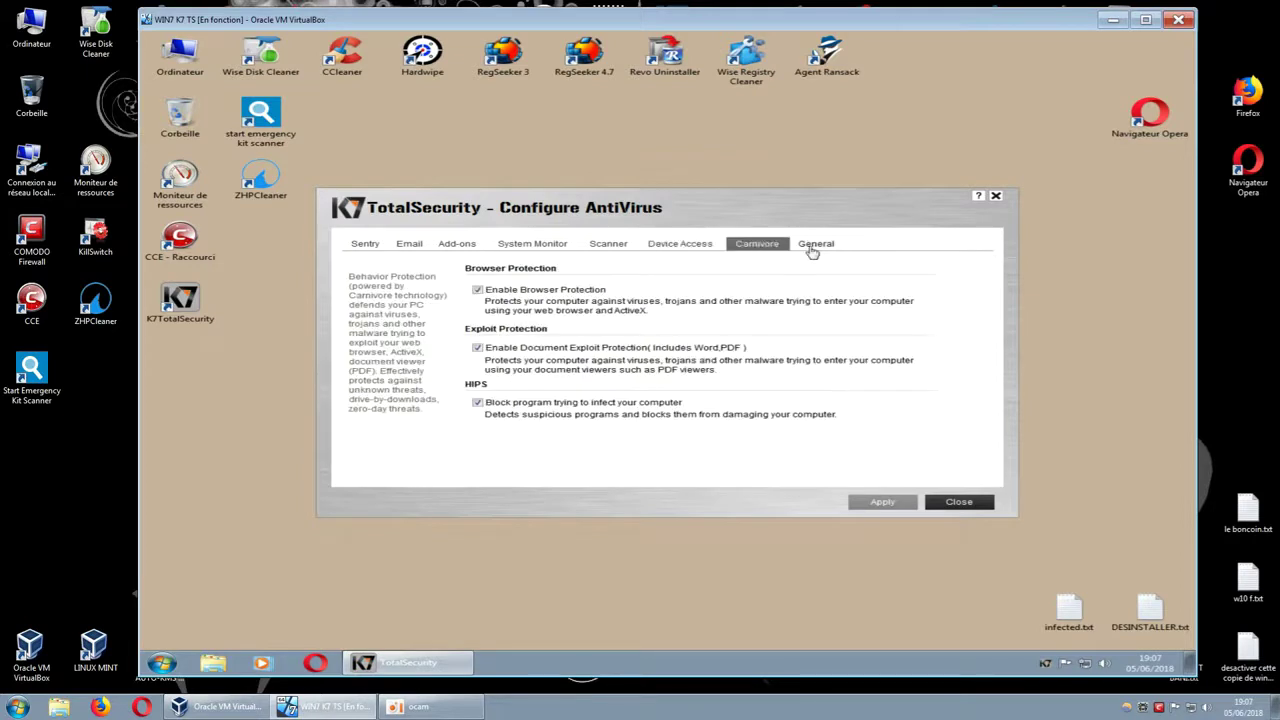
click(813, 248)
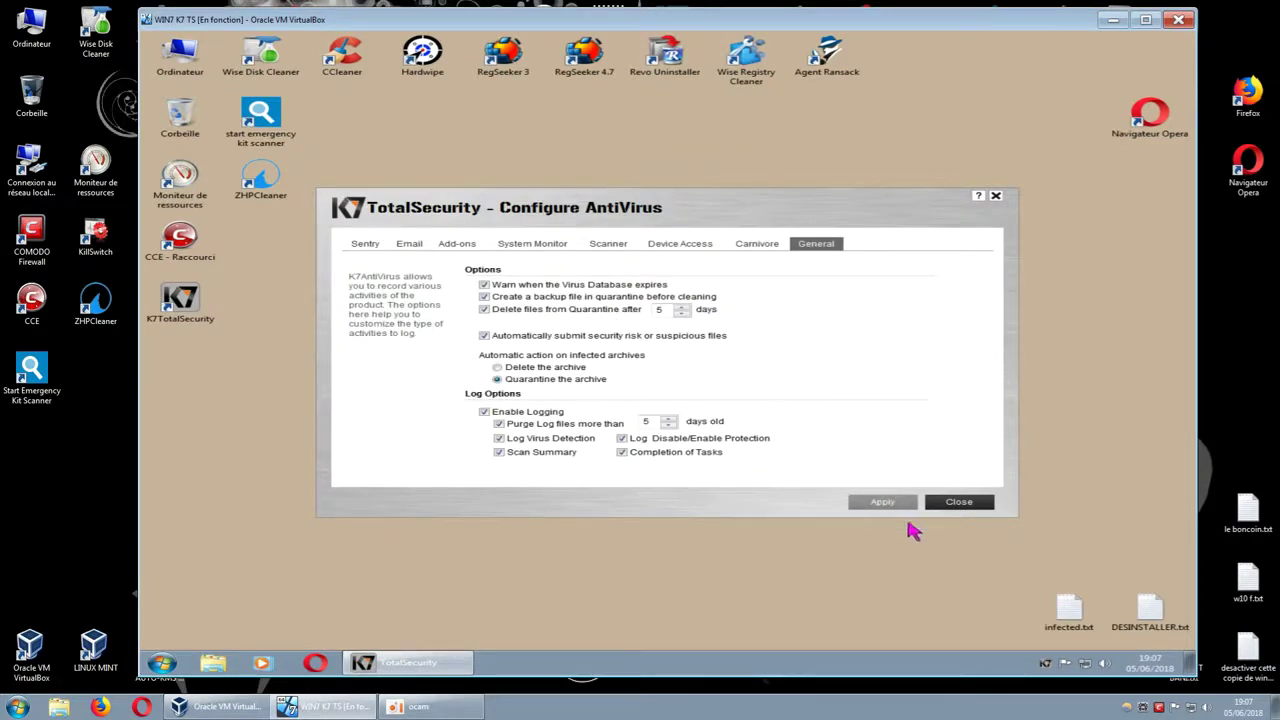
click(957, 502)
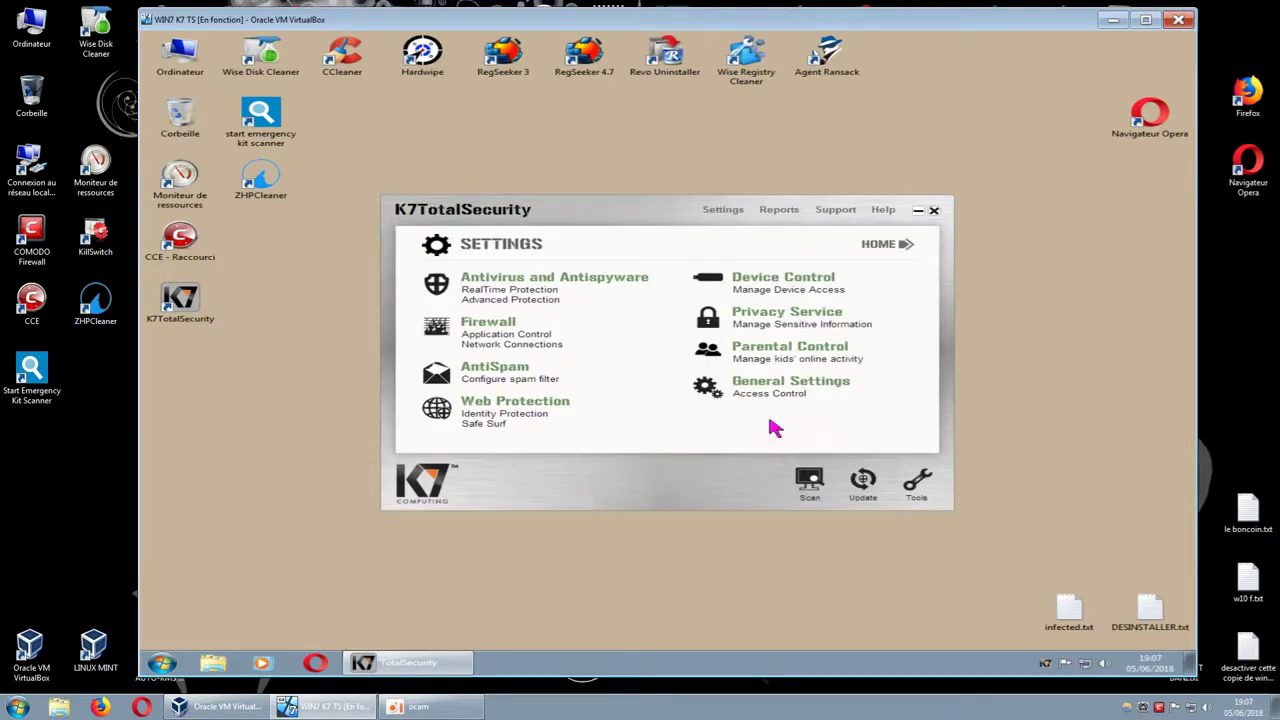
Step: Recheck the USB device access options and view the Privacy Service's protected information and trusted websites, closing each window
click(816, 285)
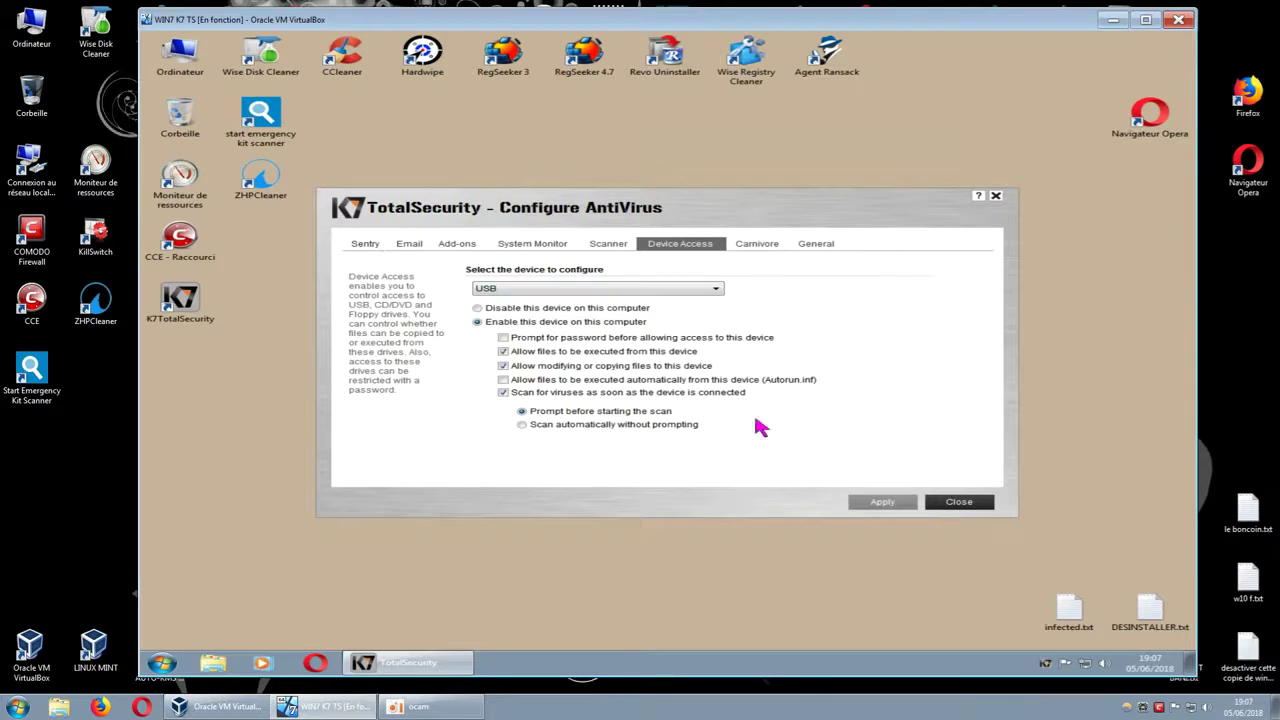
click(942, 503)
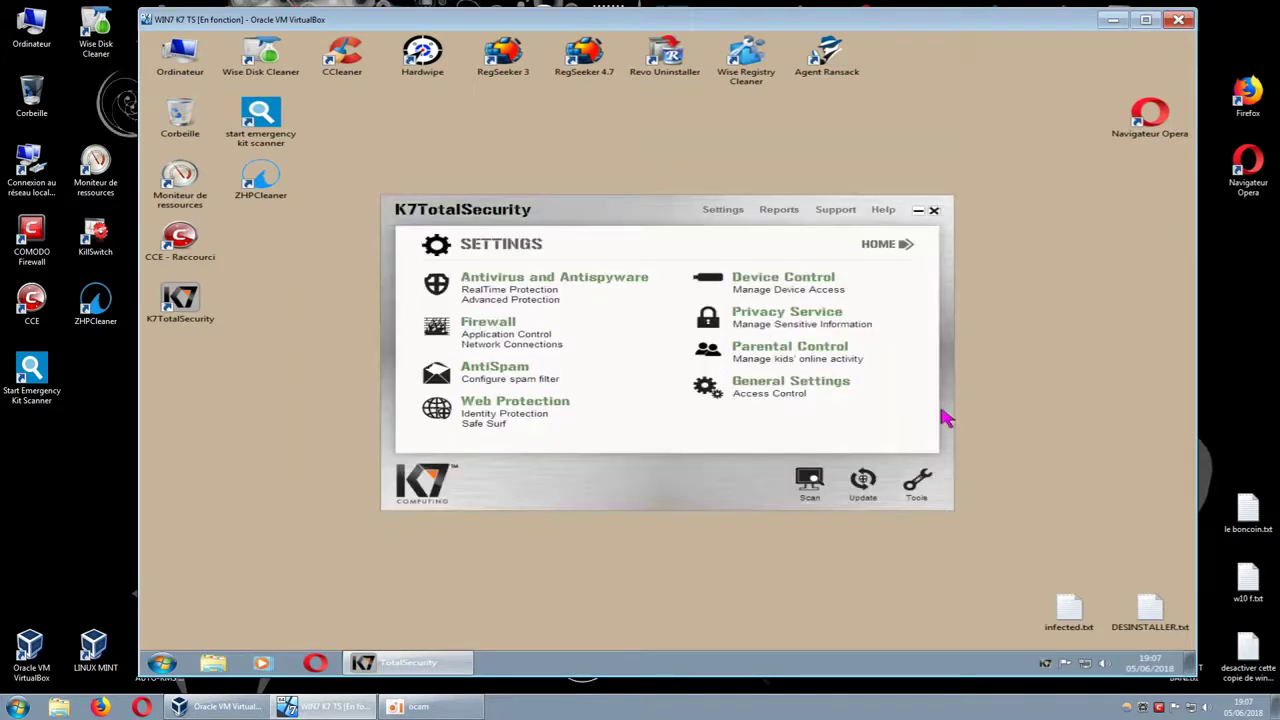
click(828, 318)
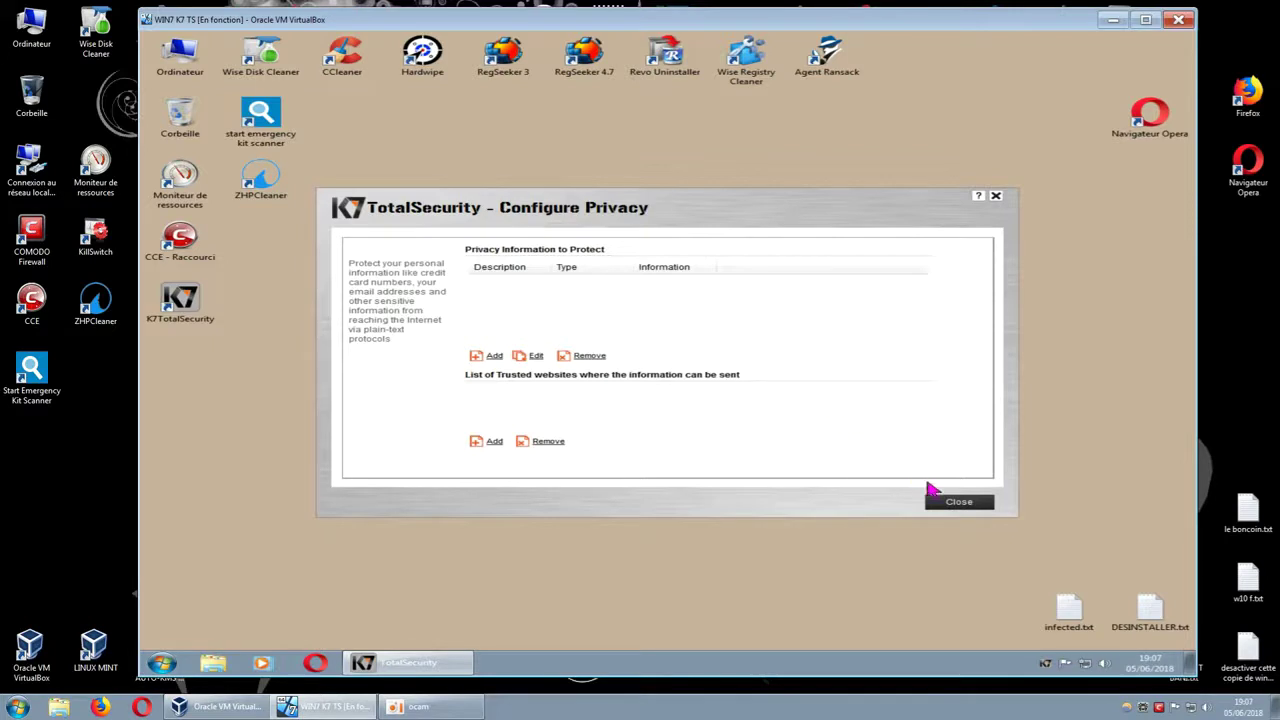
click(948, 506)
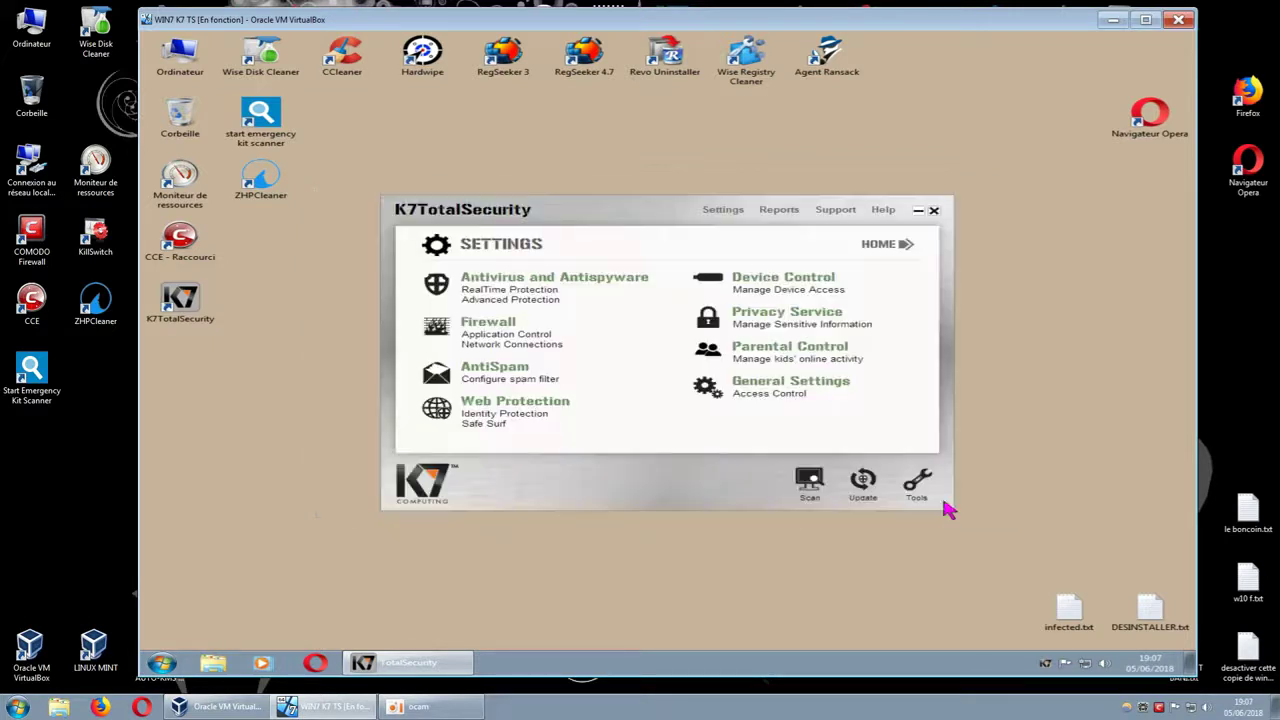
Step: Review the computer user's Parental Control settings from Web Filter through Application Control, and leave user management without making changes
click(835, 349)
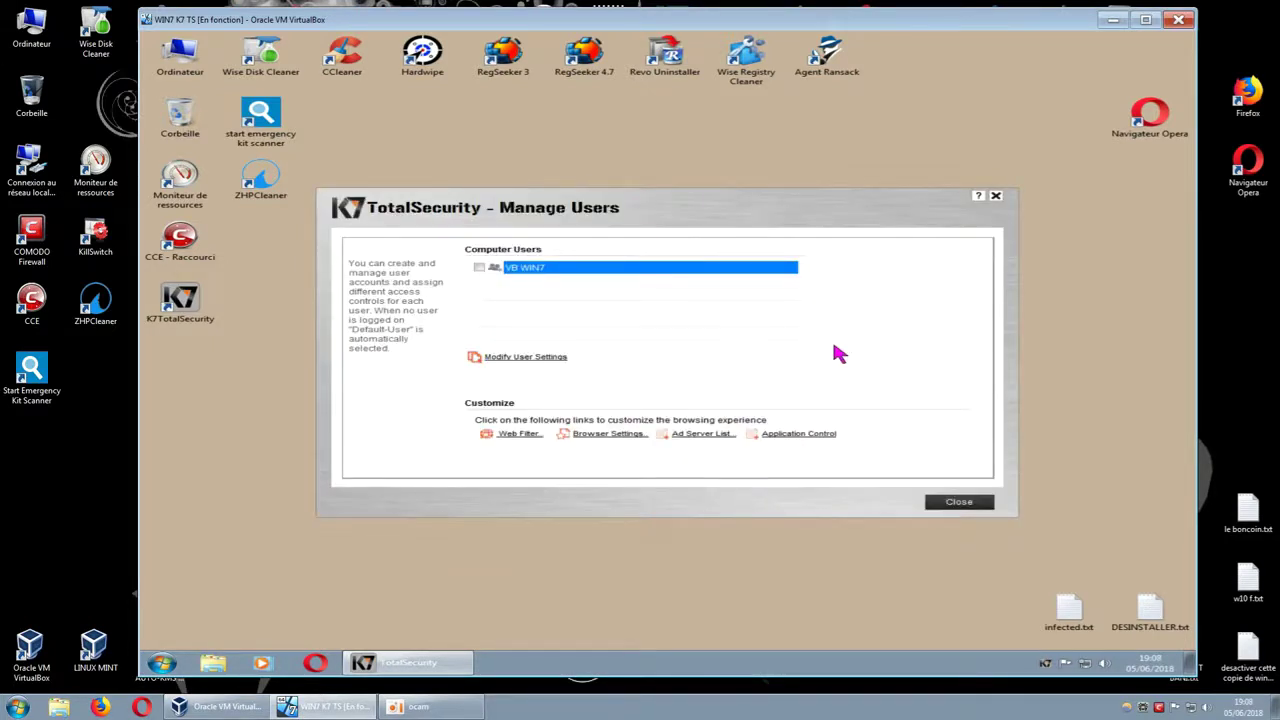
click(540, 358)
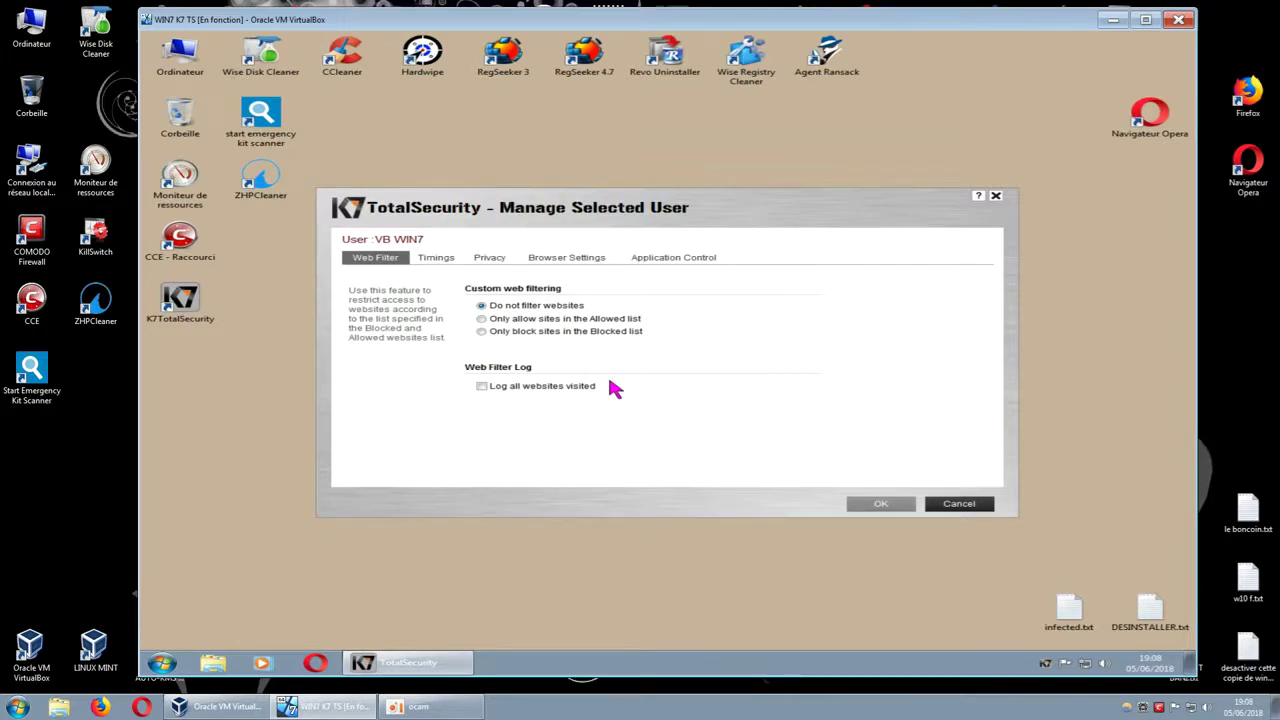
click(443, 258)
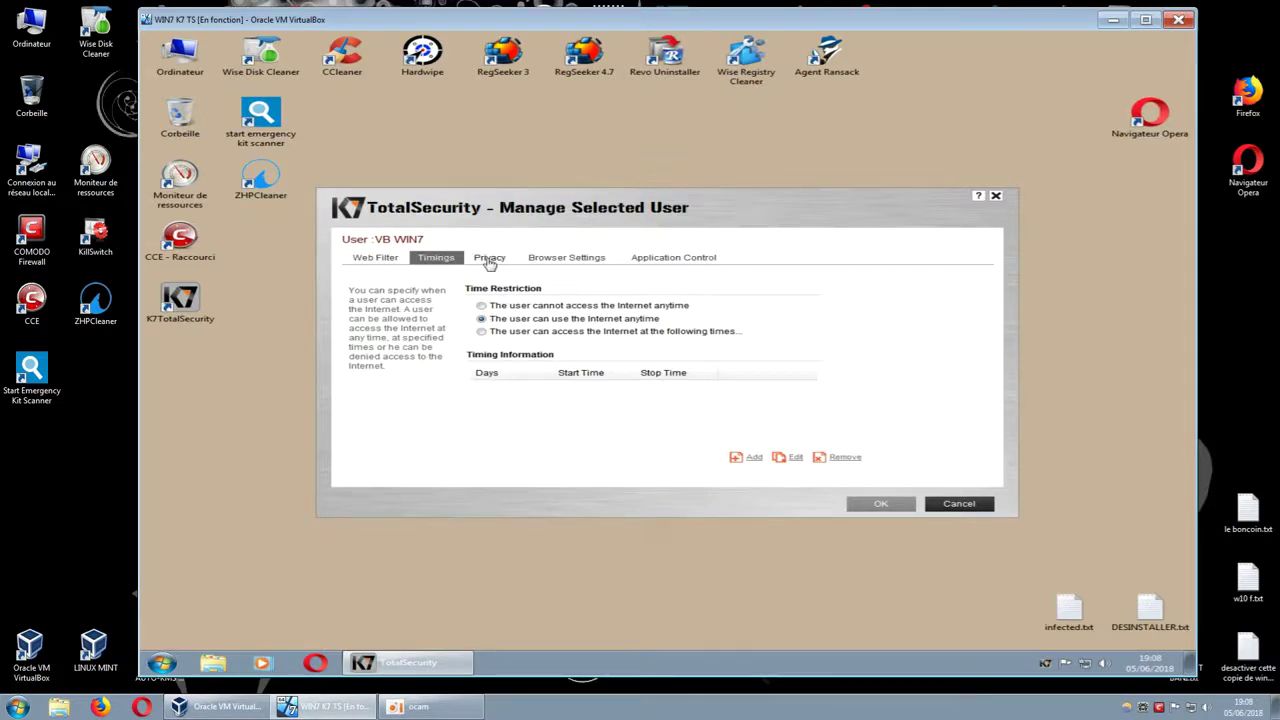
click(490, 260)
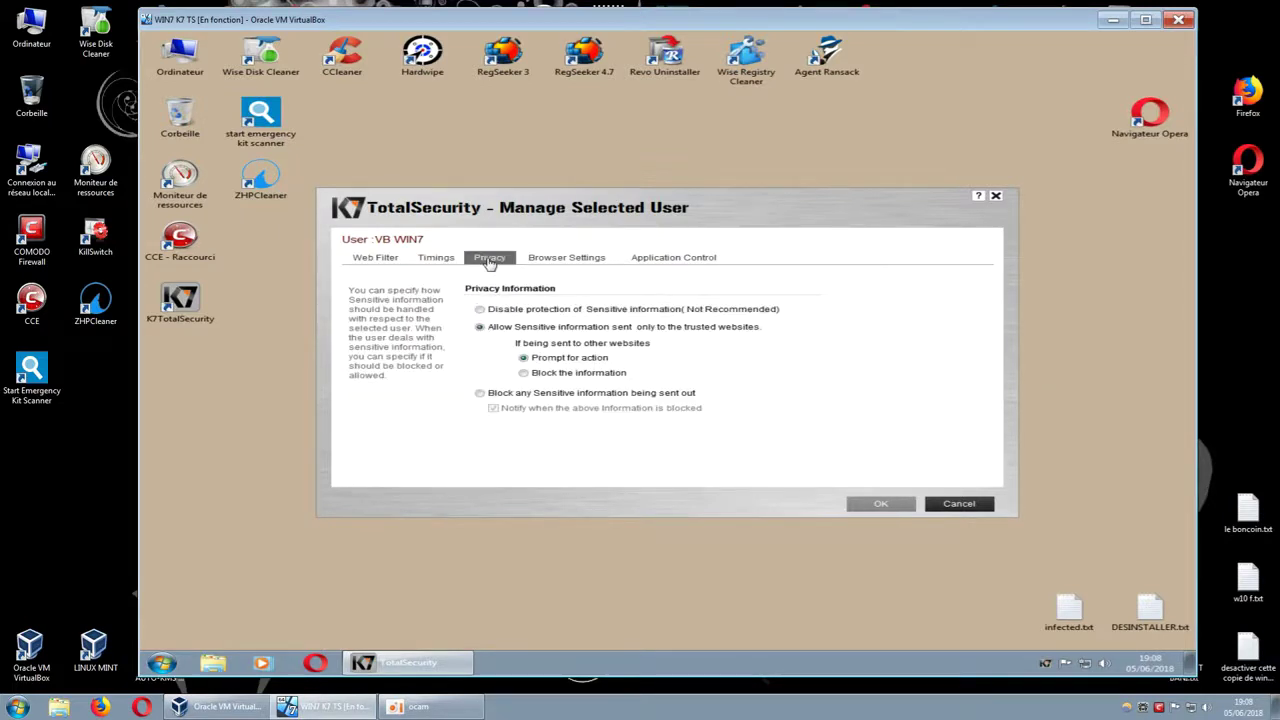
click(542, 262)
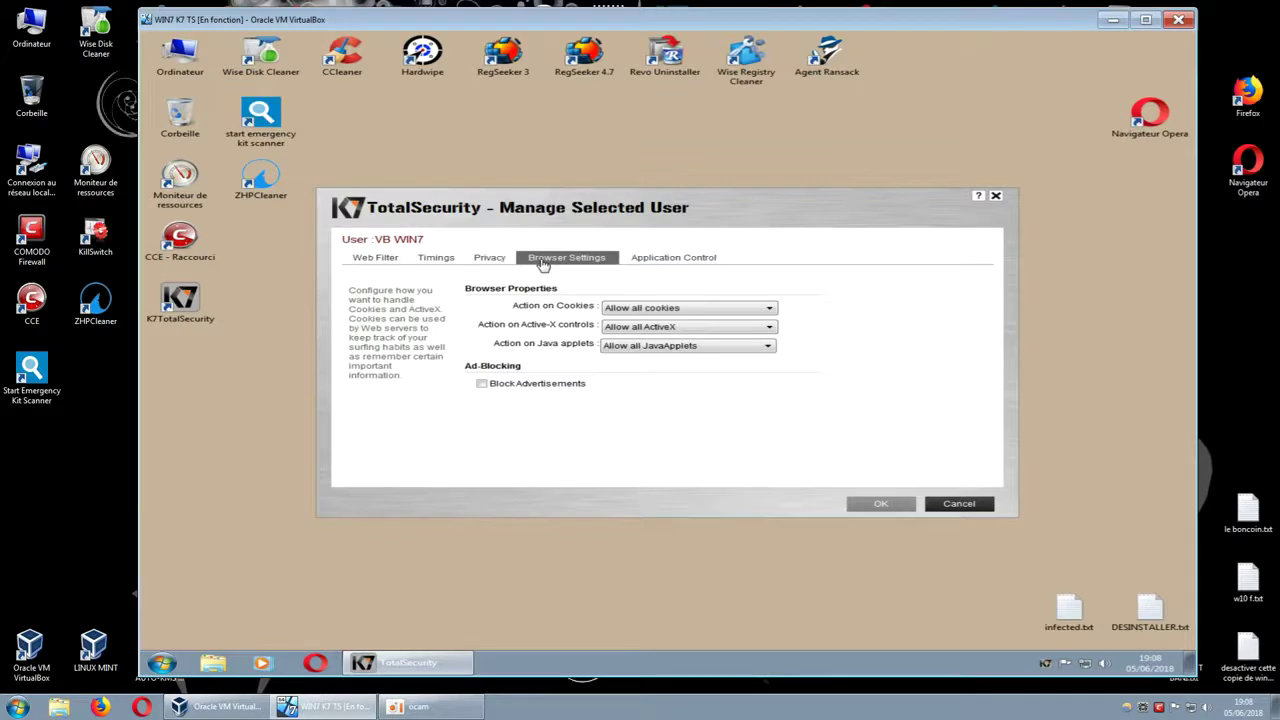
click(673, 262)
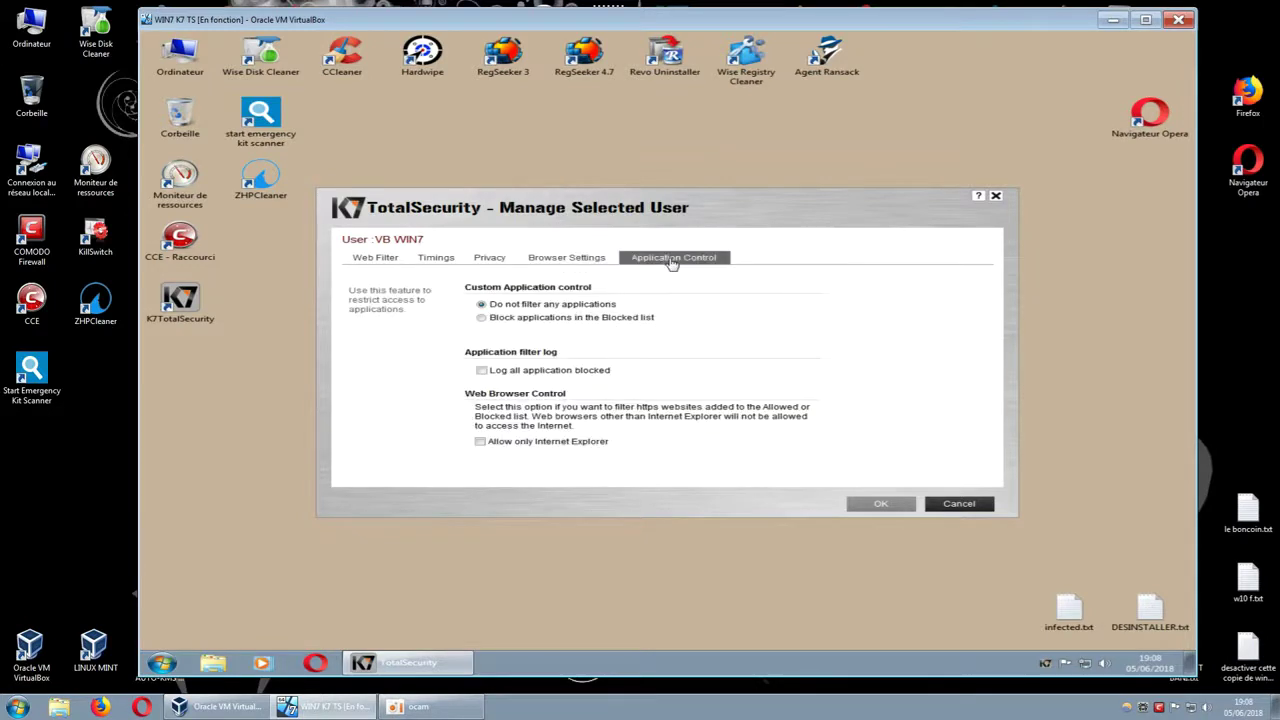
click(956, 503)
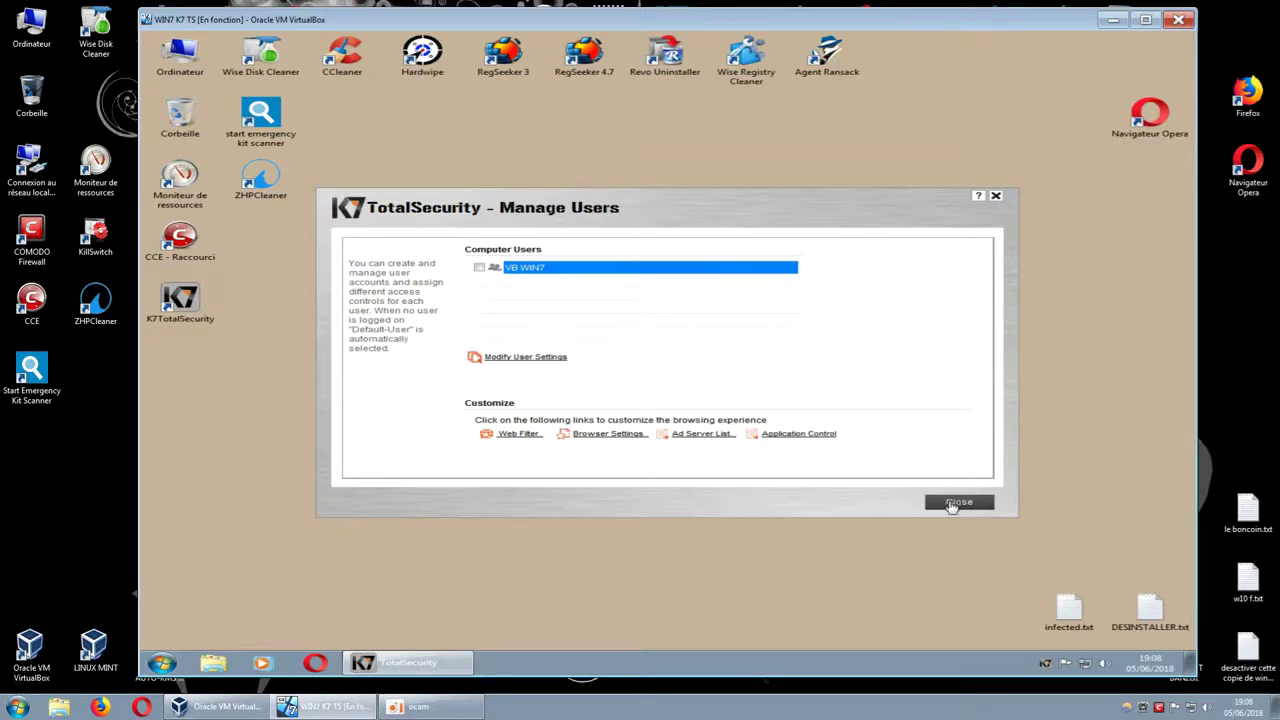
click(956, 503)
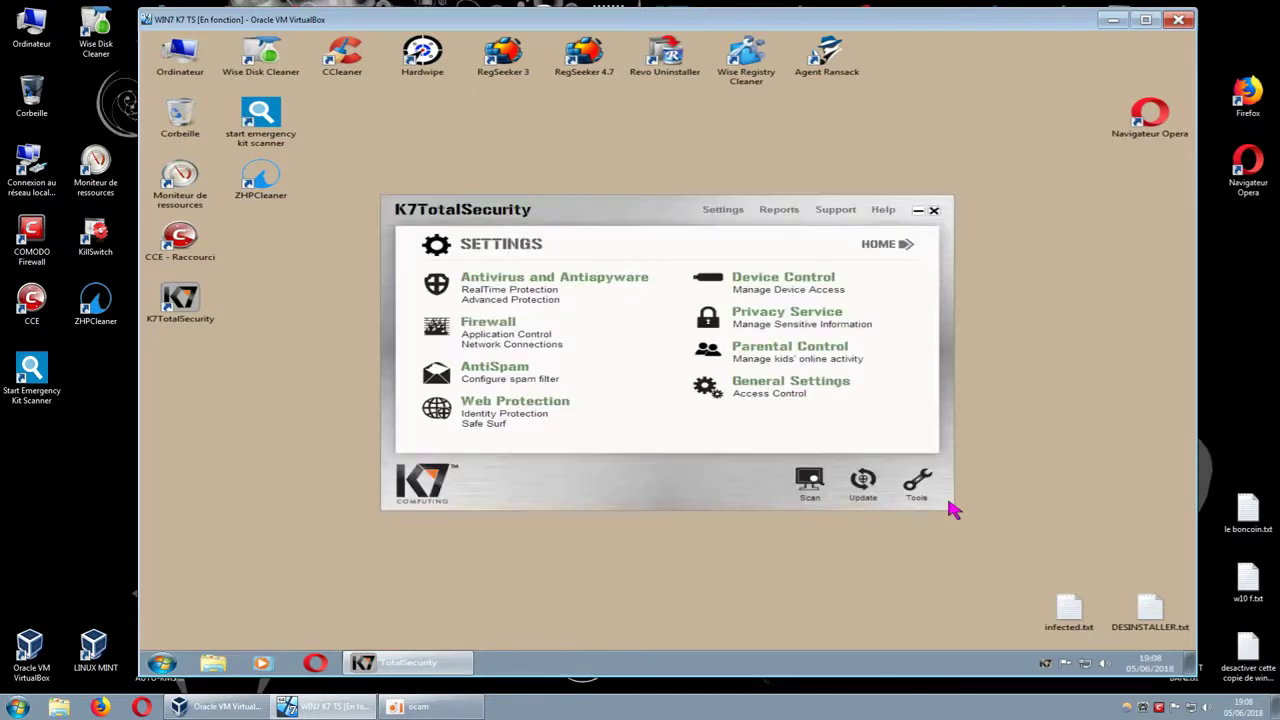
Step: Review the General Settings for access control, miscellaneous and product settings management, and return to the protection status overview
click(833, 388)
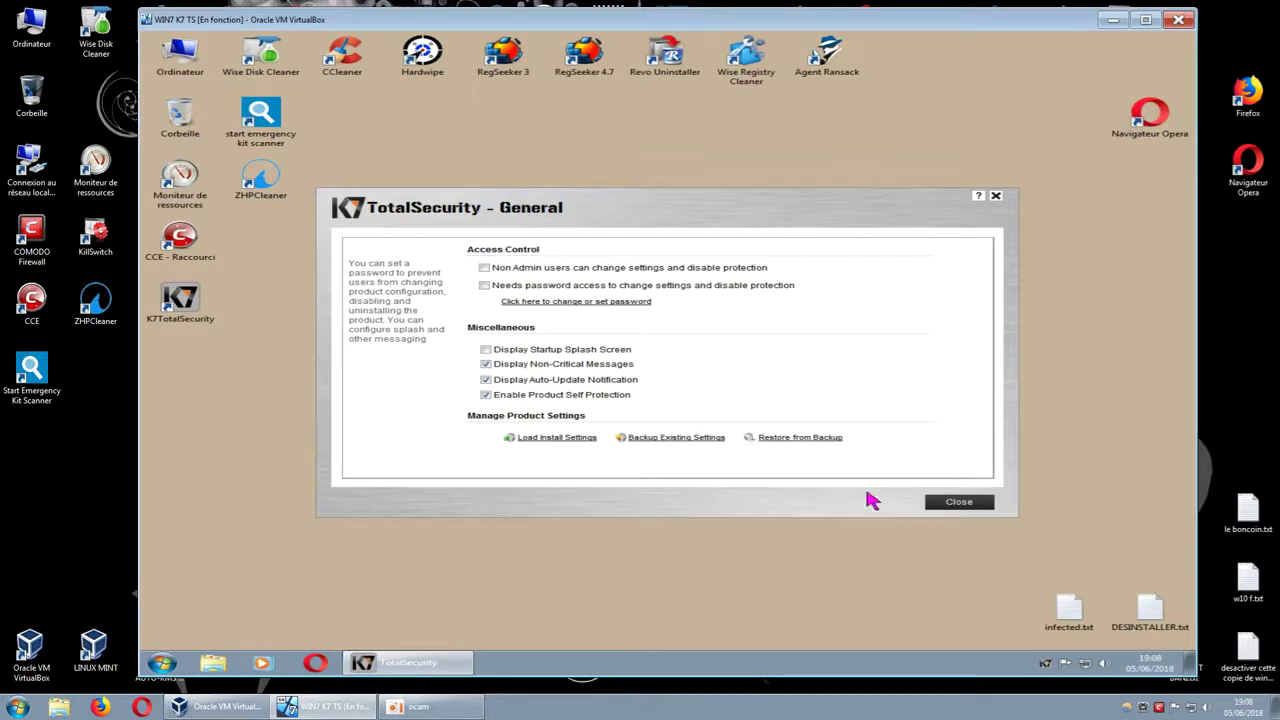
click(945, 501)
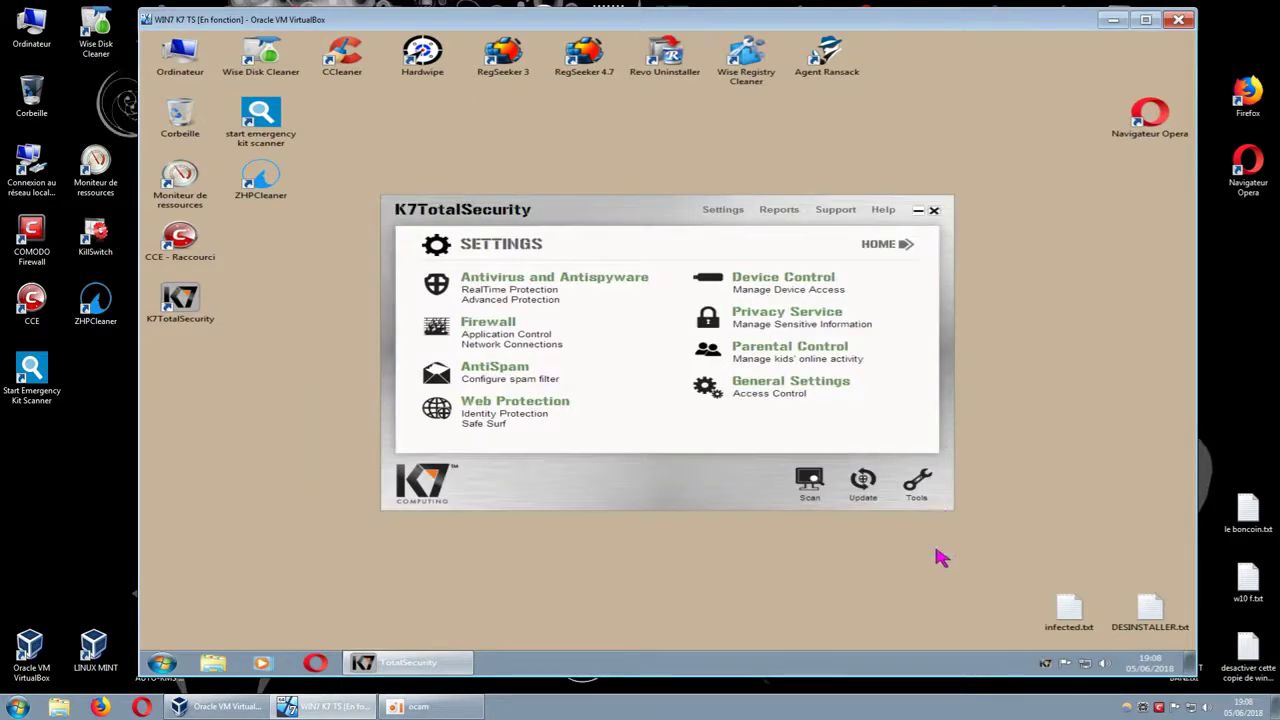
click(882, 246)
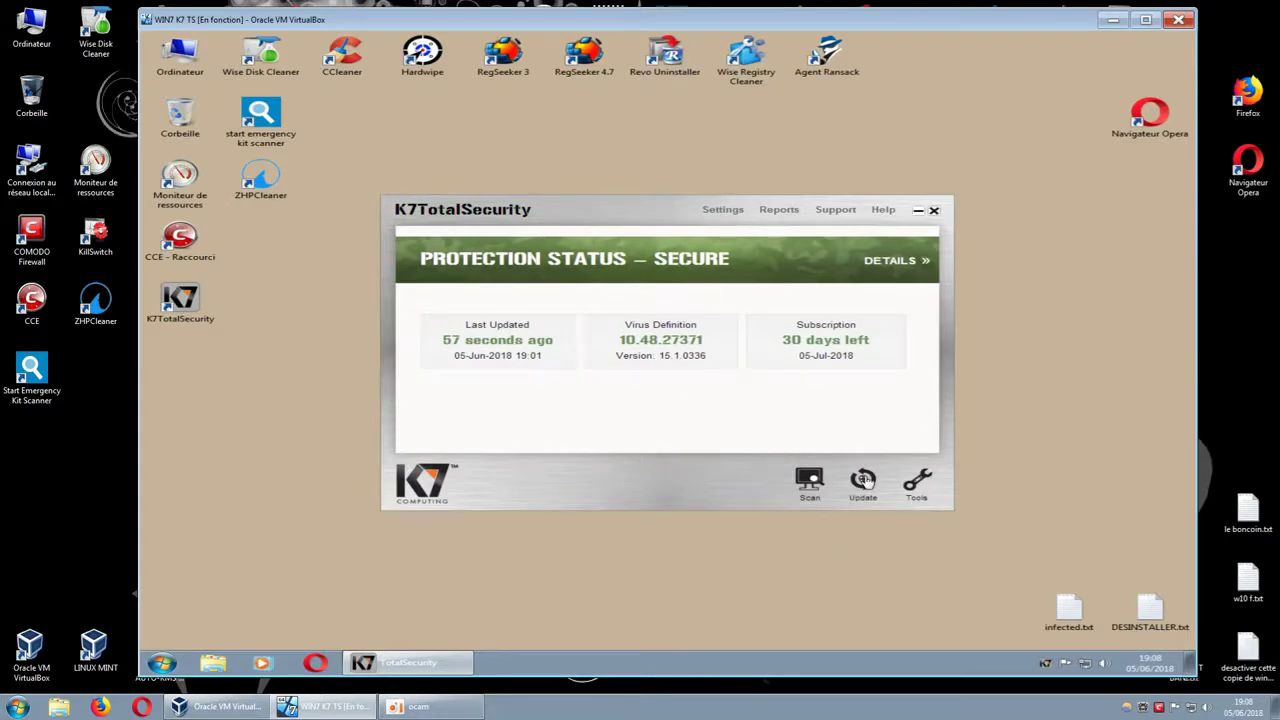
Step: Erase the Internet Explorer history, including URL history, cache files and registry entries, with the IE History Cleaner tool
click(905, 506)
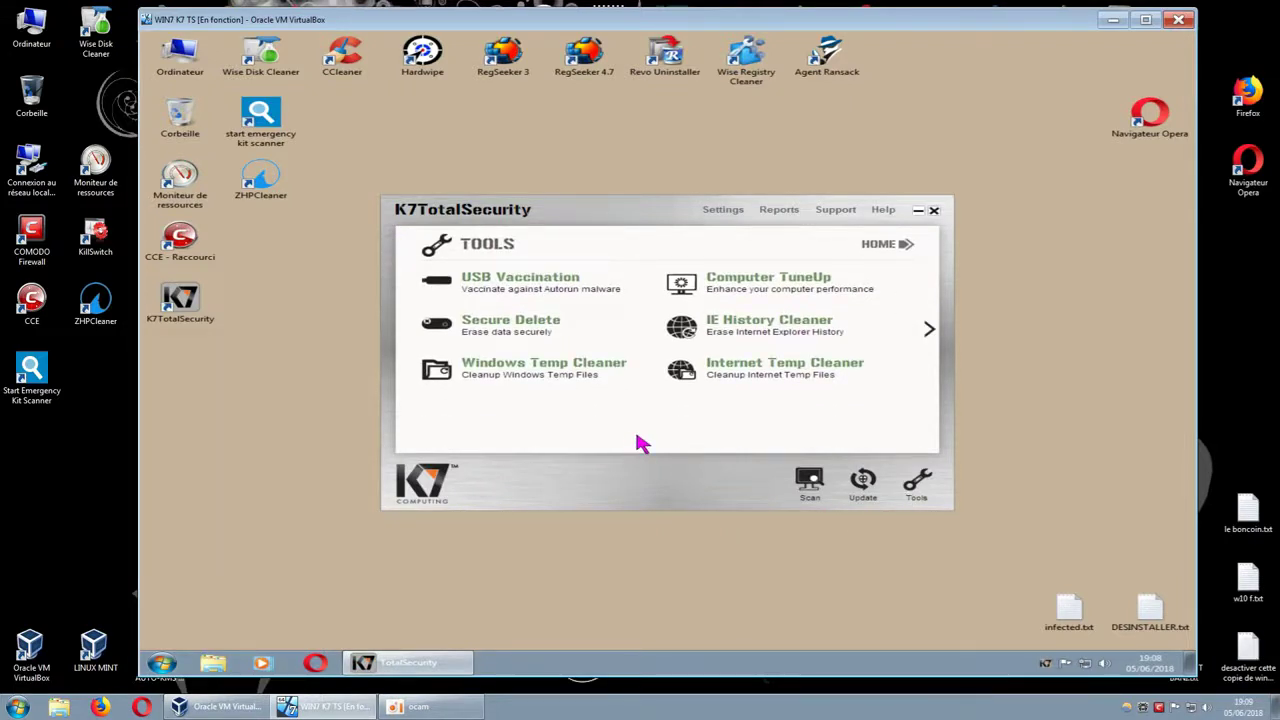
click(788, 326)
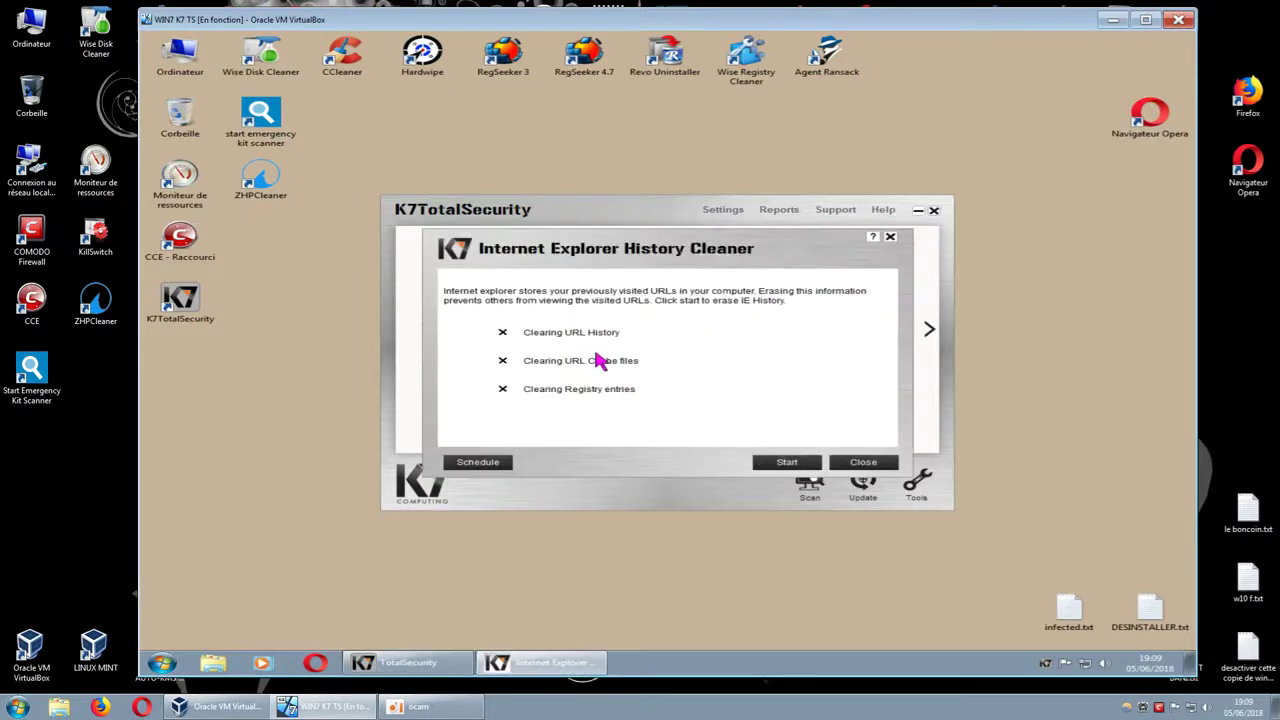
click(766, 465)
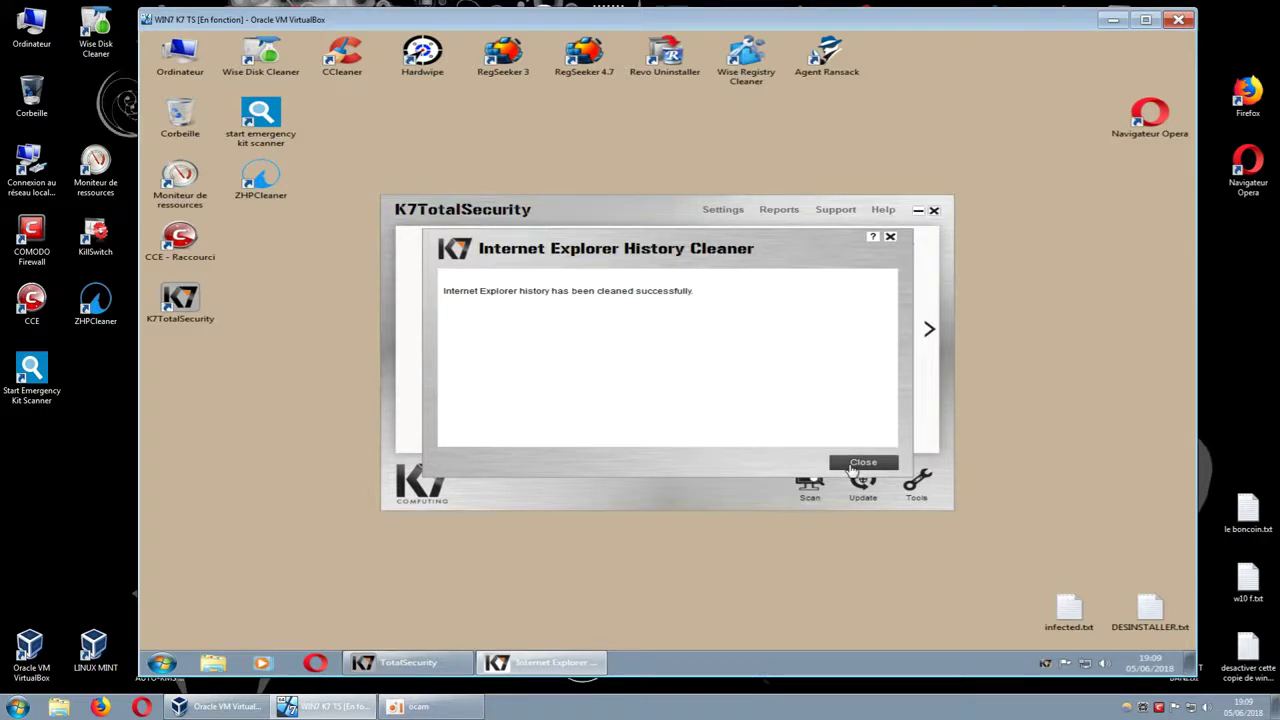
Step: Close the history cleaner and delete Internet Explorer's temporary files with the Internet Temp Cleaner
click(855, 463)
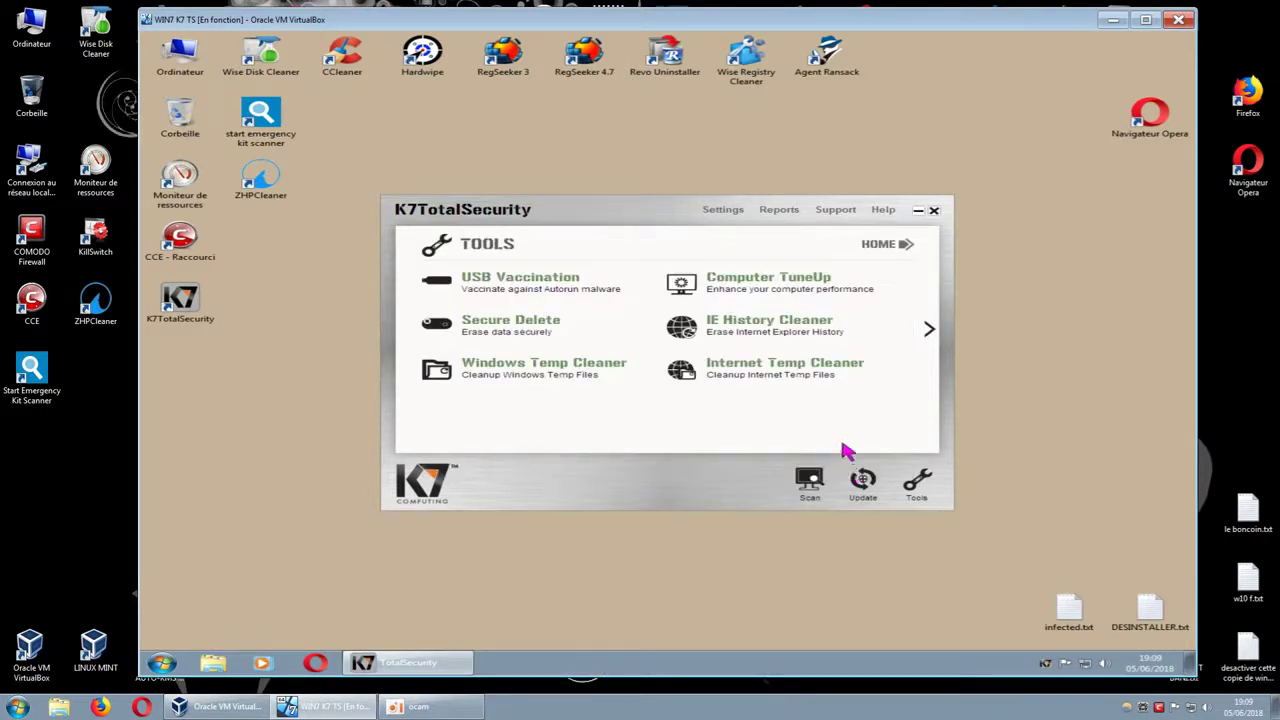
click(856, 372)
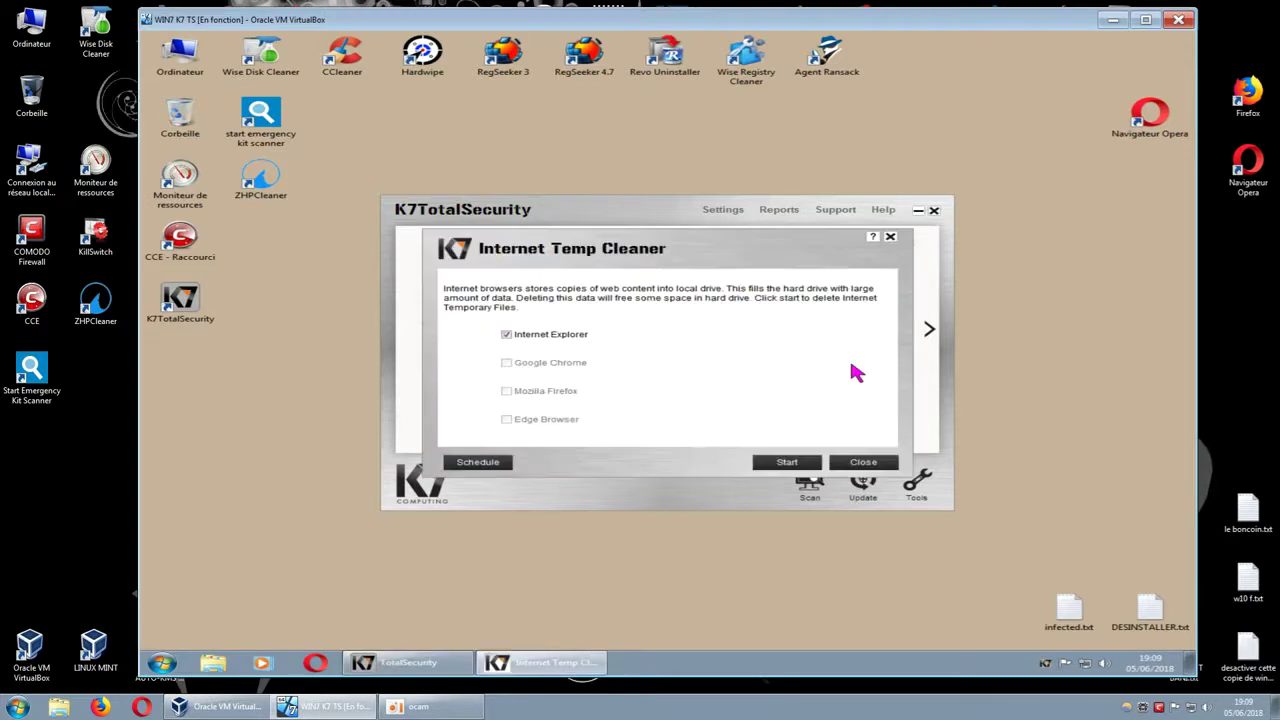
click(787, 462)
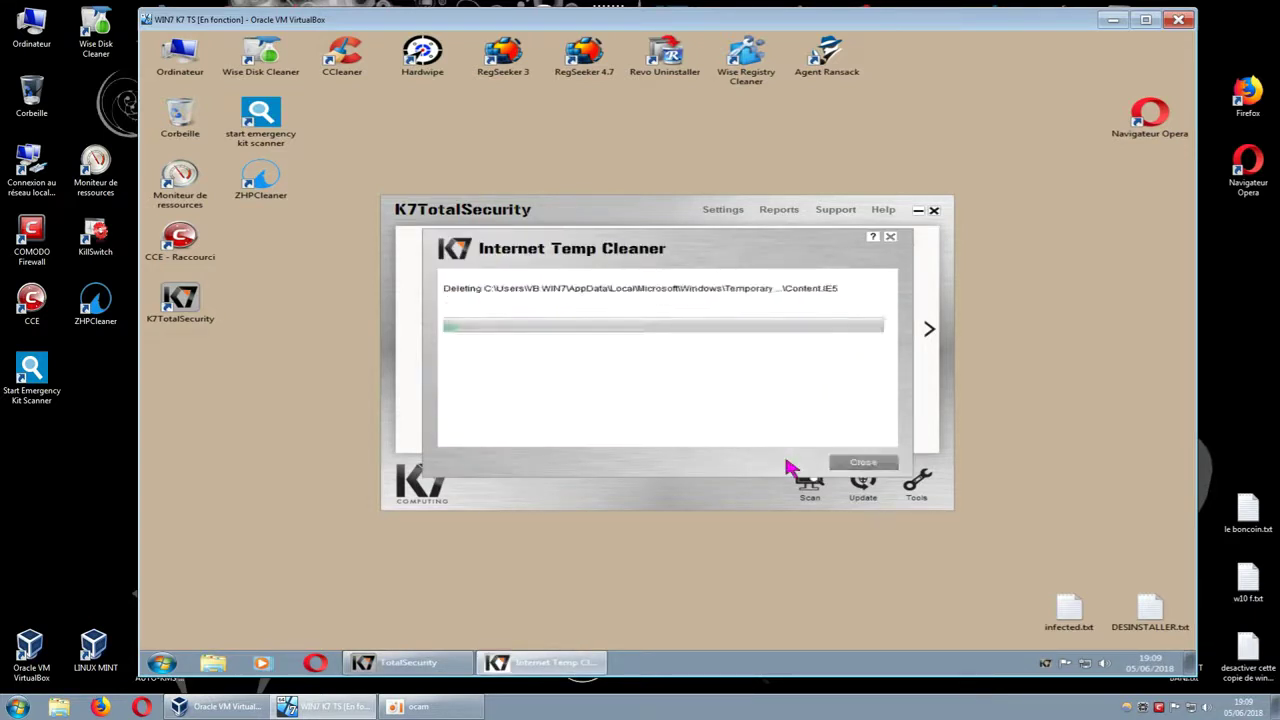
click(852, 463)
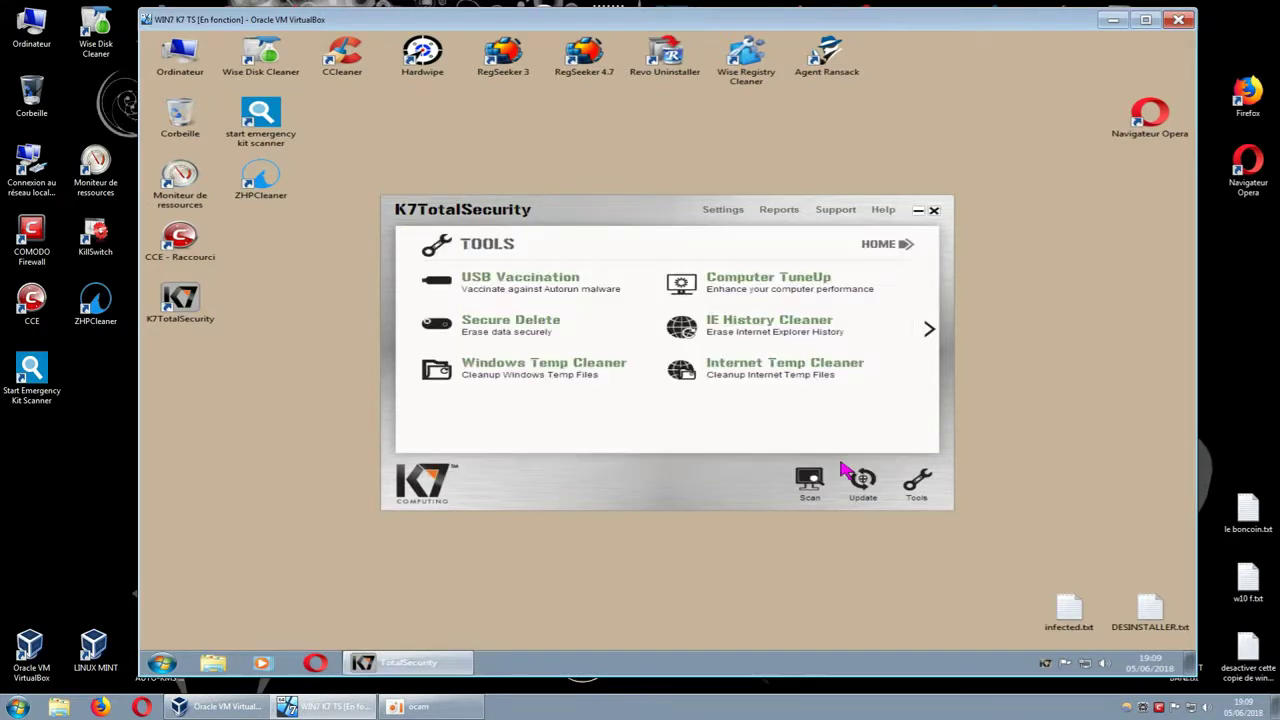
Step: Erase the activity information files and entries with the Activity History Eraser tool, and close it
click(929, 332)
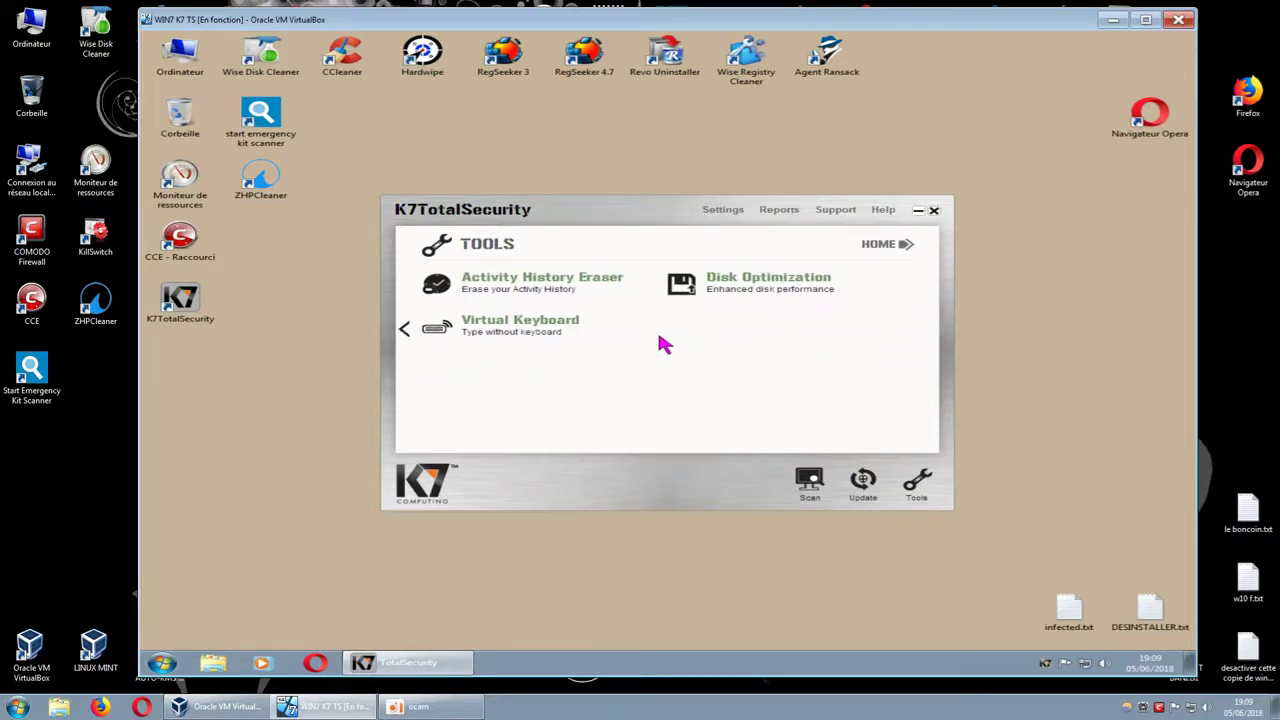
click(614, 283)
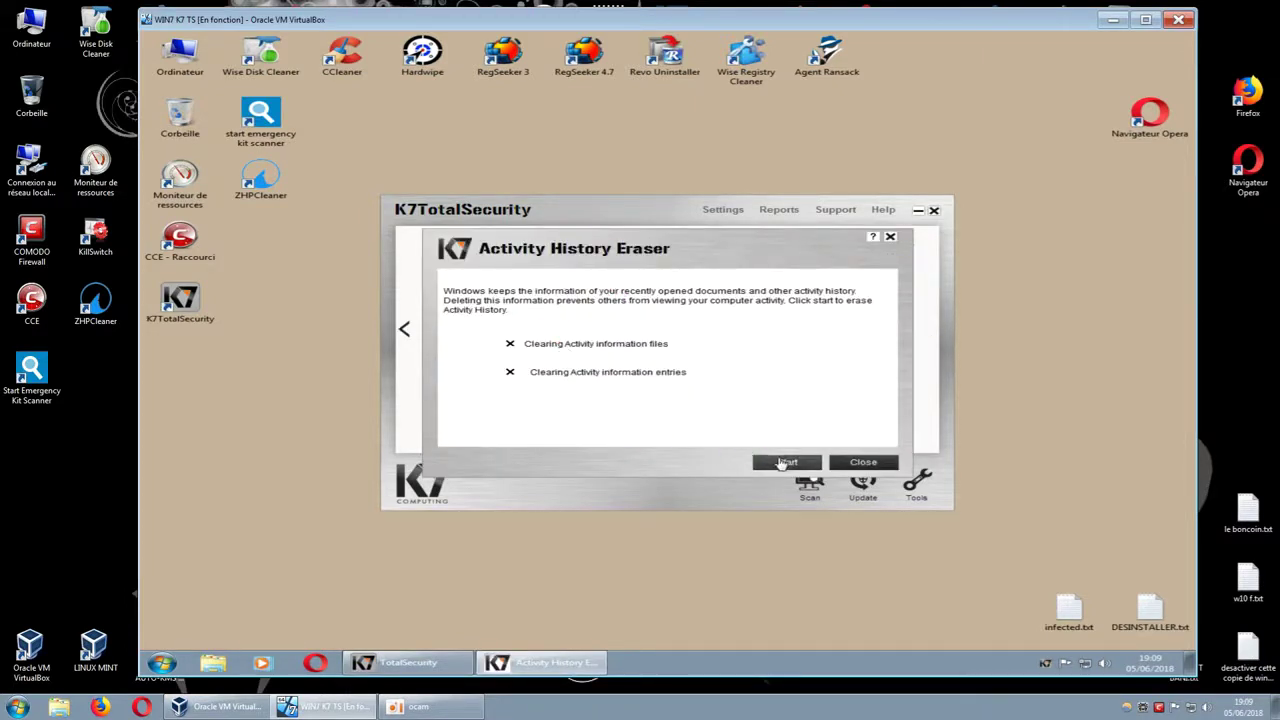
click(782, 462)
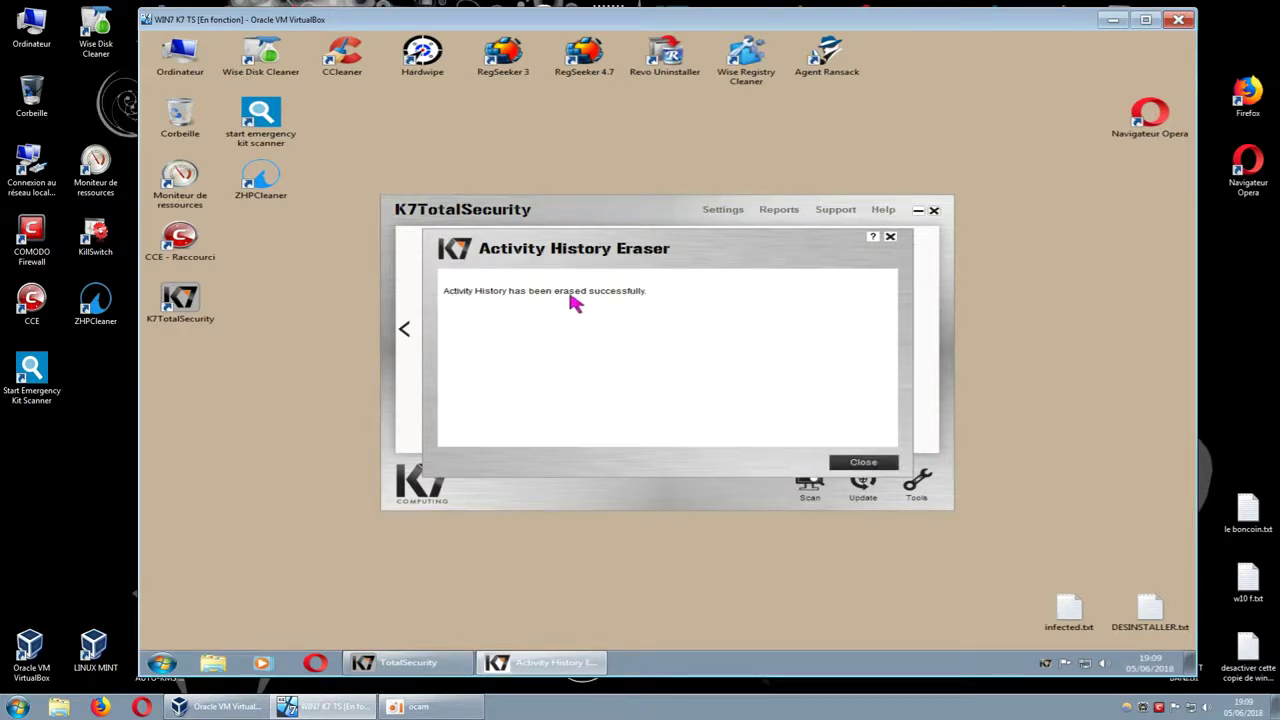
click(832, 463)
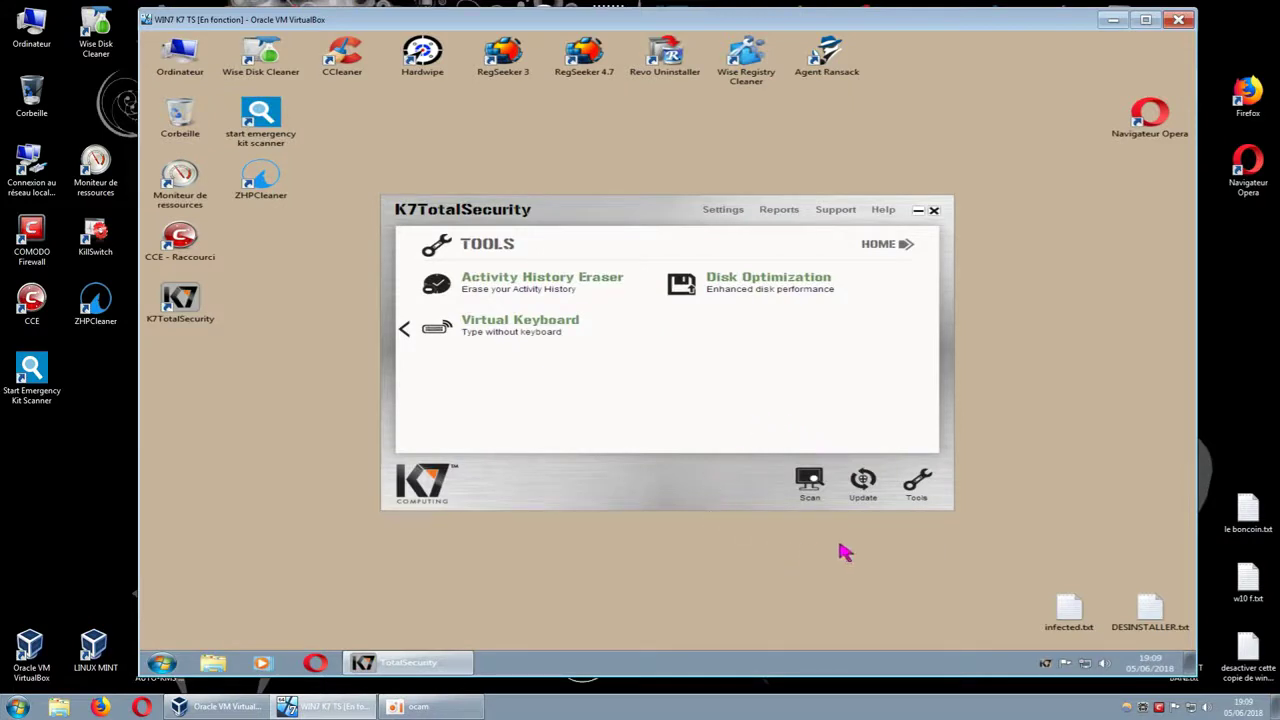
Step: View the Update page and the protection status overview, and open the list of scheduled scan tasks
click(862, 482)
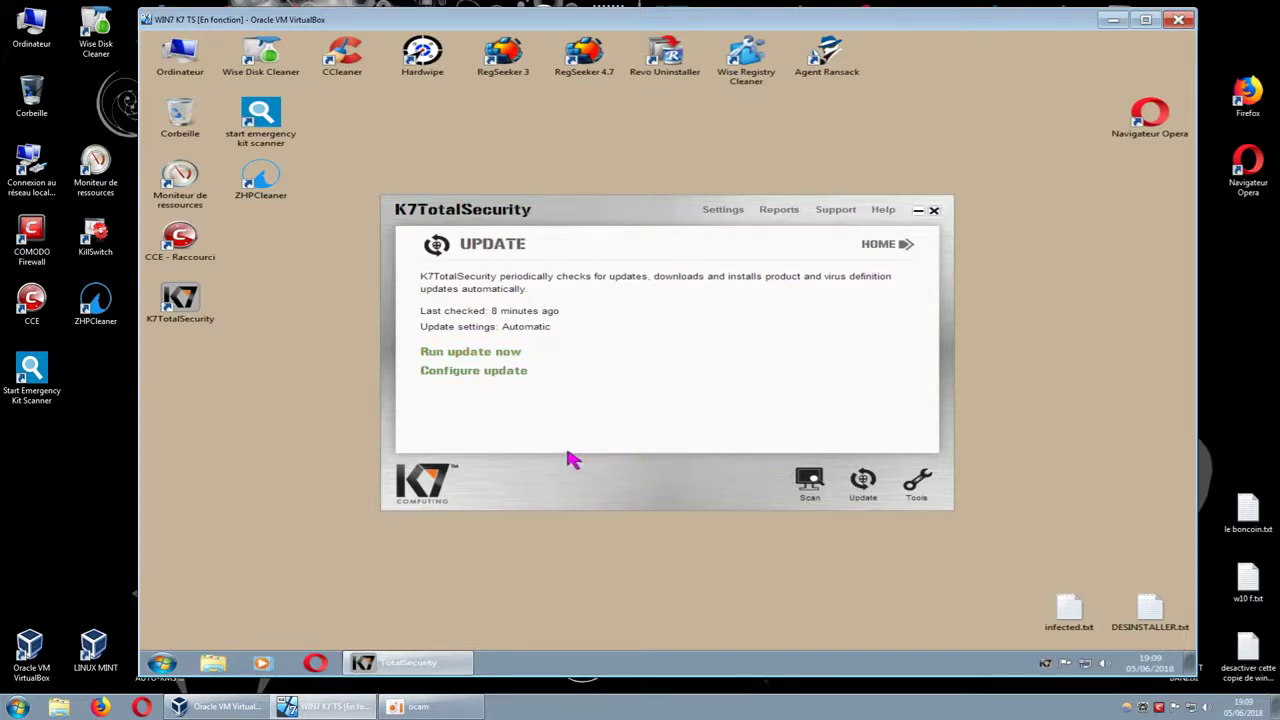
click(872, 246)
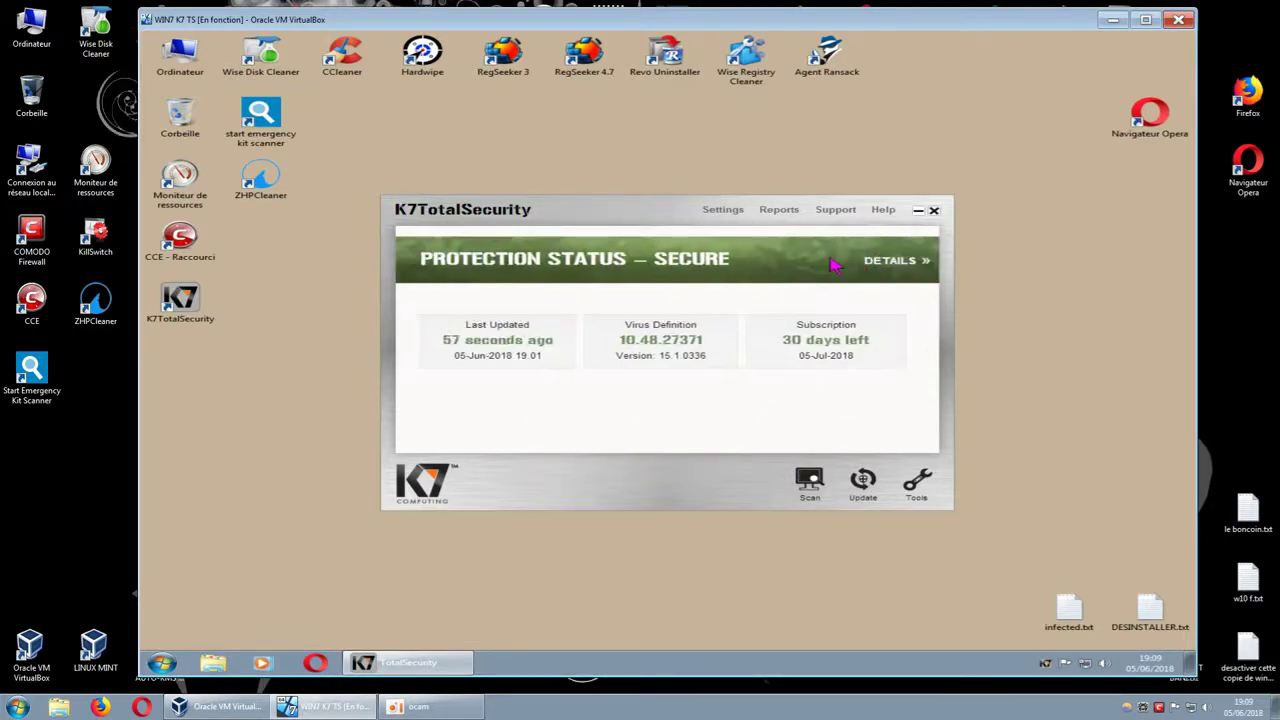
click(812, 482)
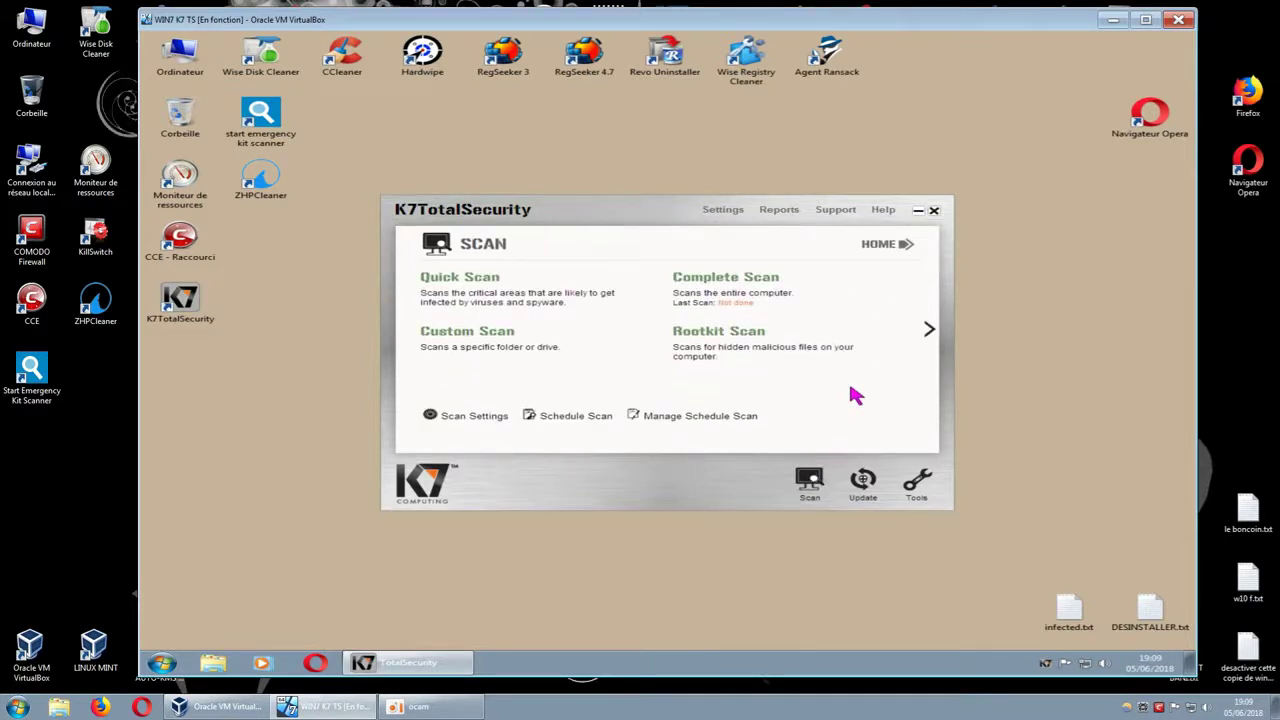
click(690, 418)
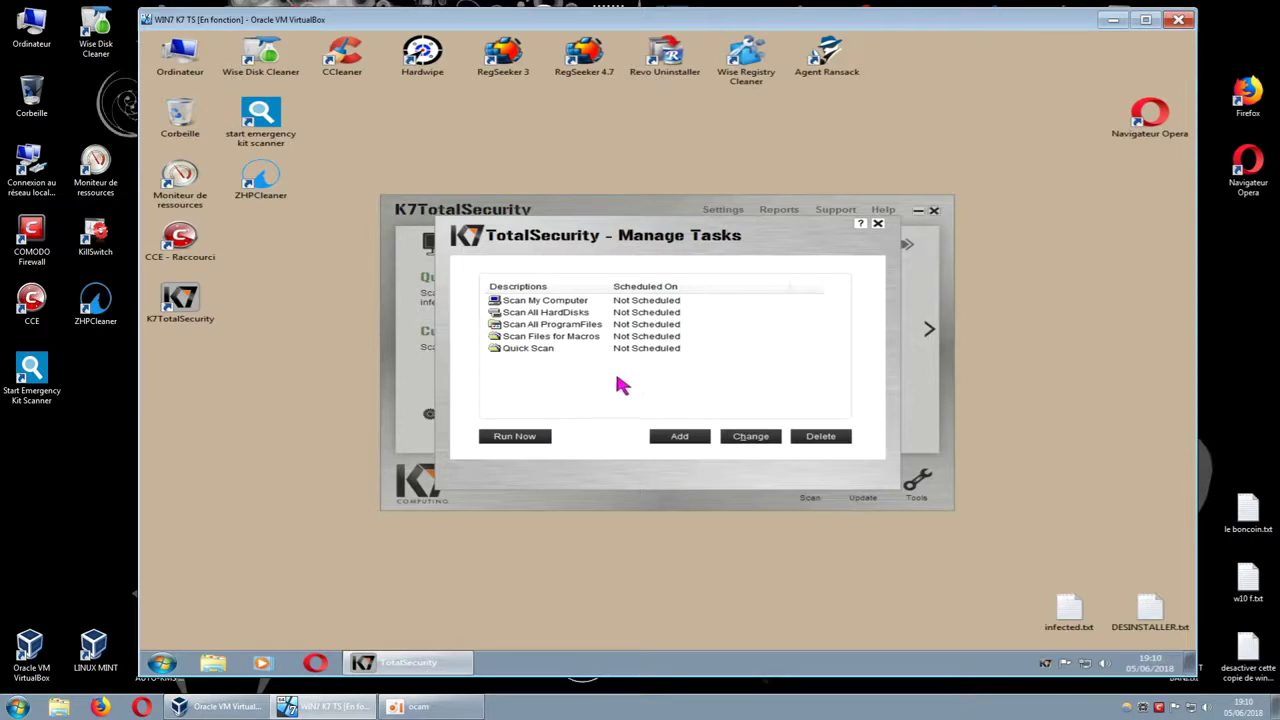
Step: Try to delete the Scan My Computer, Scan All HardDisks and Quick Scan tasks from the scheduled scan list
click(568, 306)
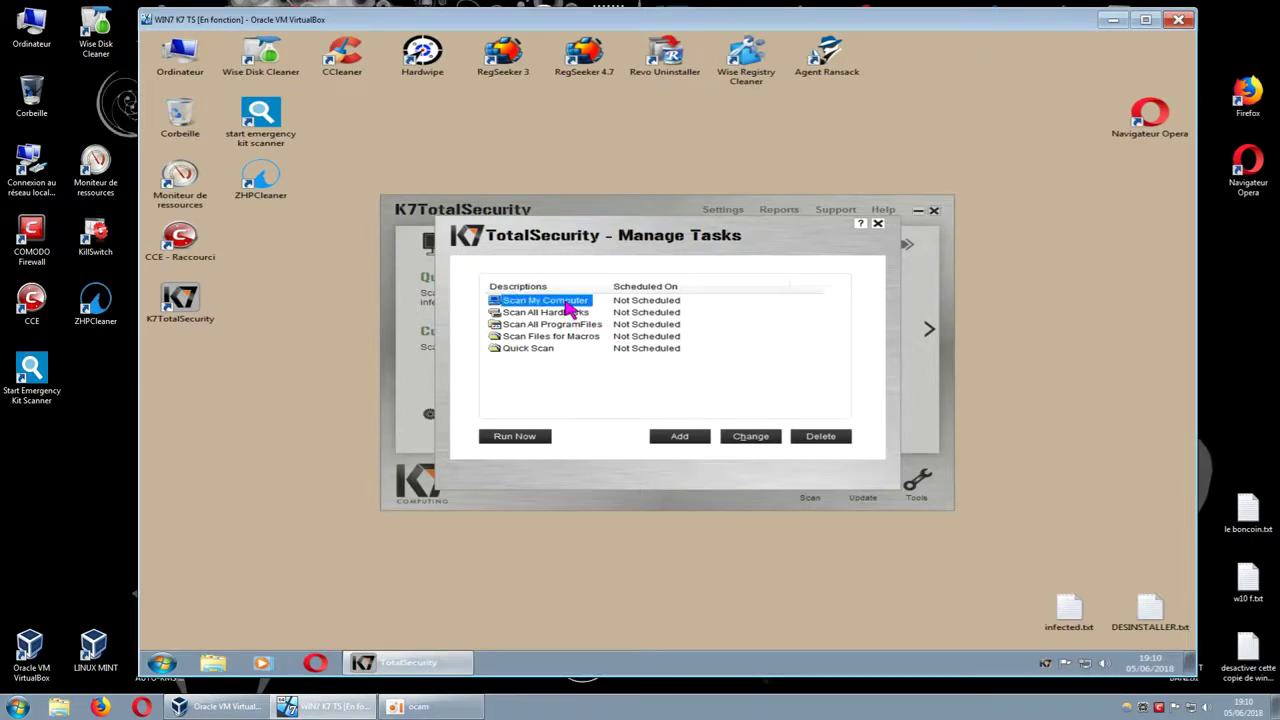
click(830, 440)
click(668, 371)
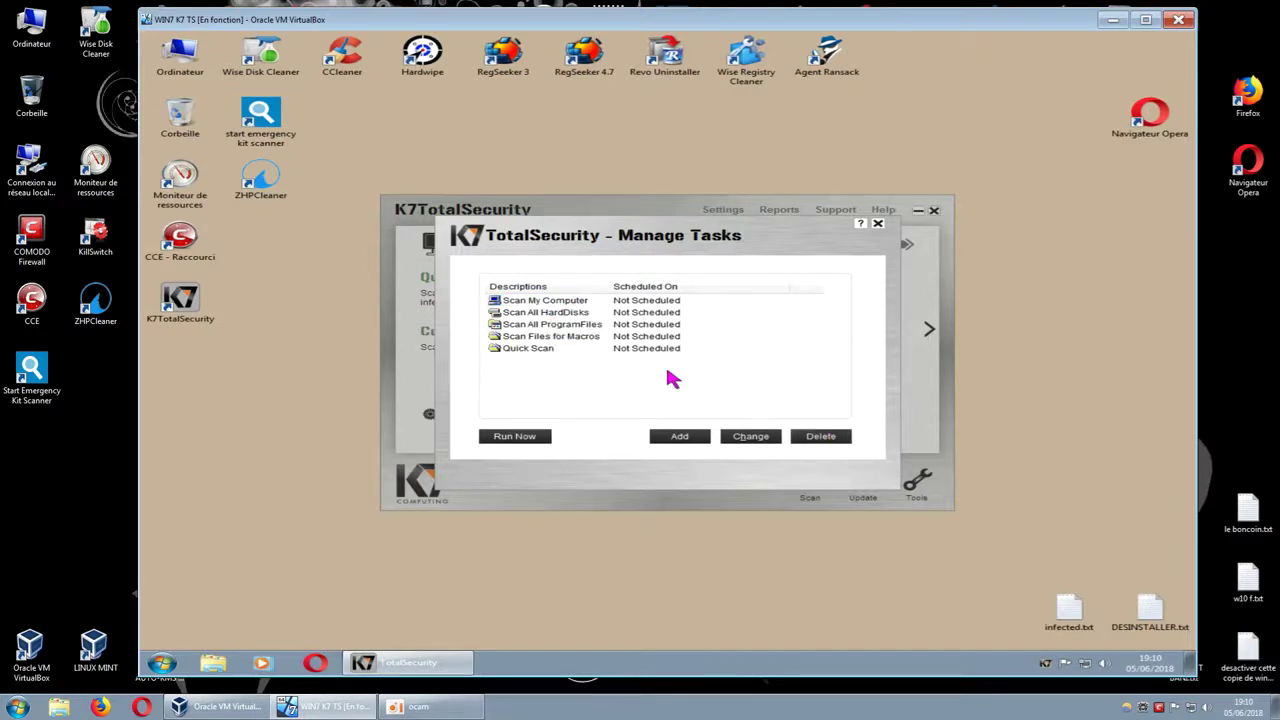
click(576, 313)
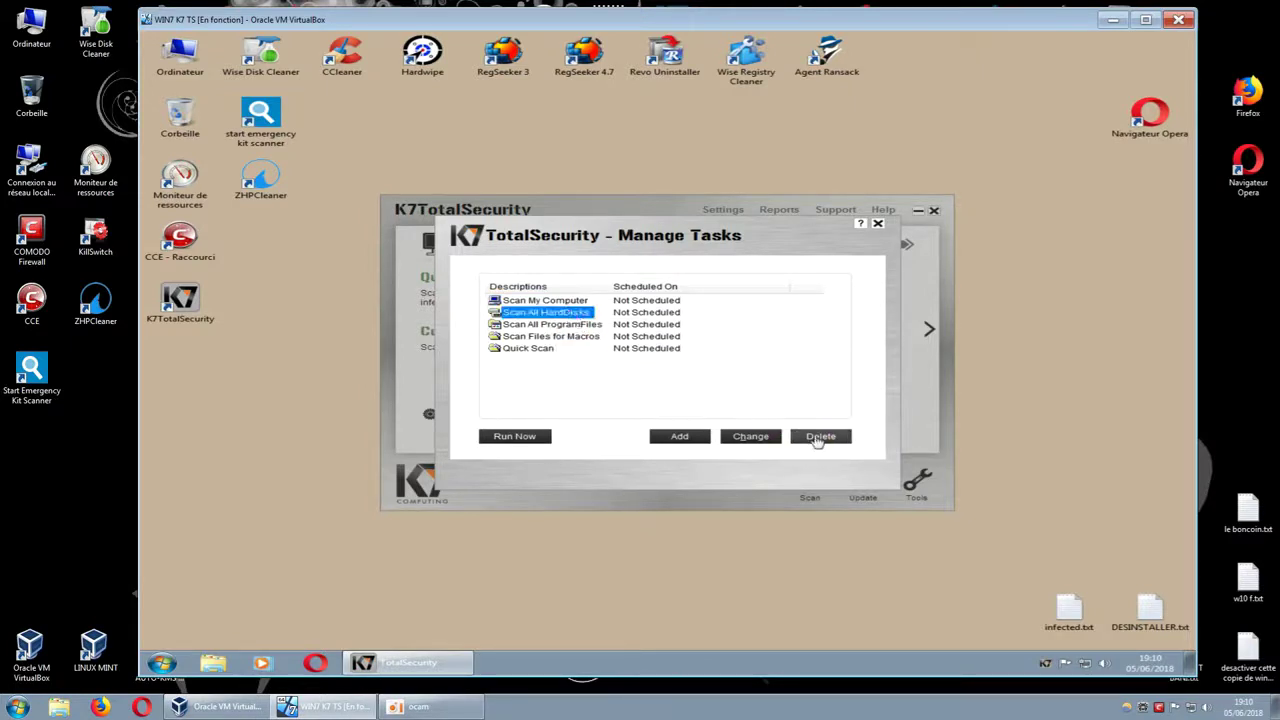
click(820, 437)
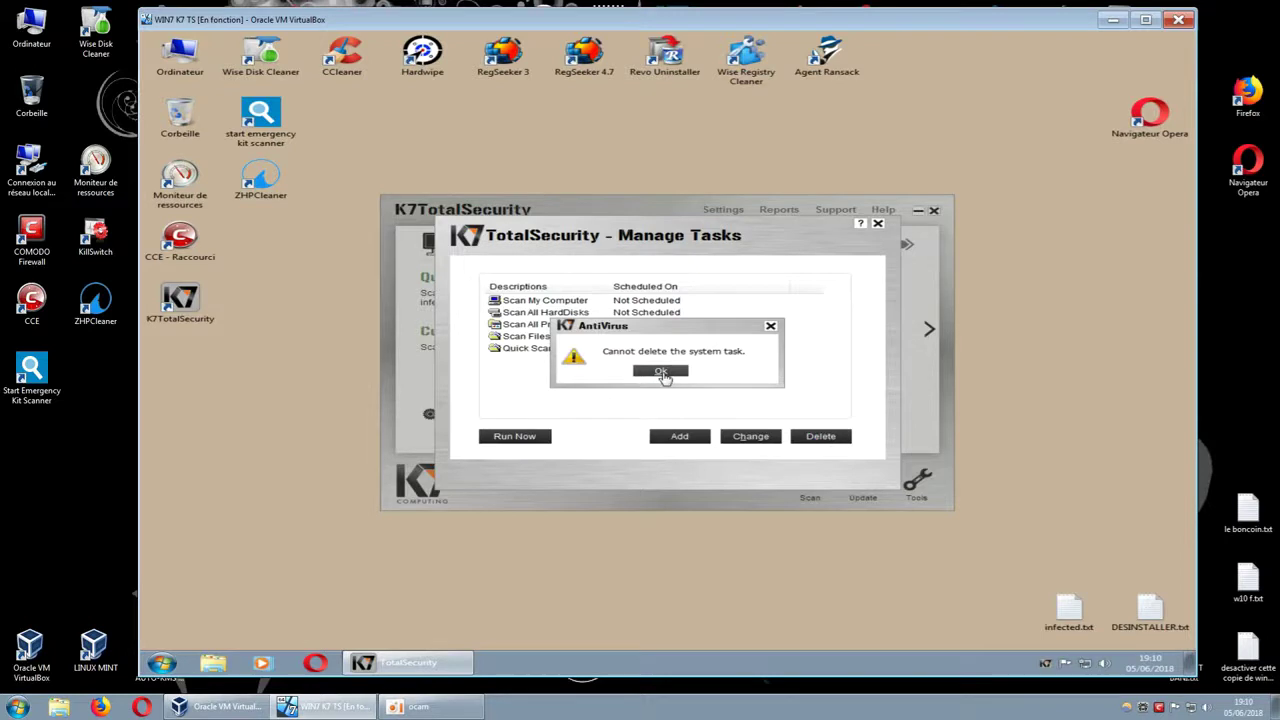
click(661, 372)
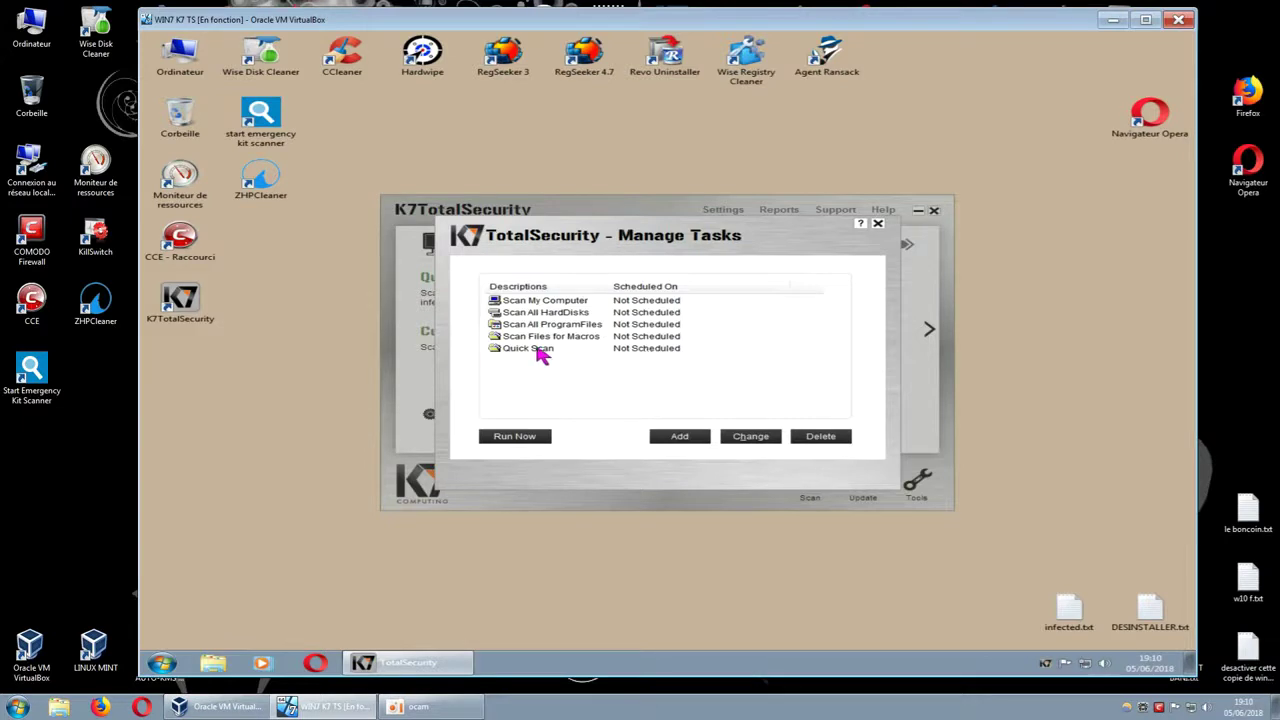
click(541, 352)
click(815, 440)
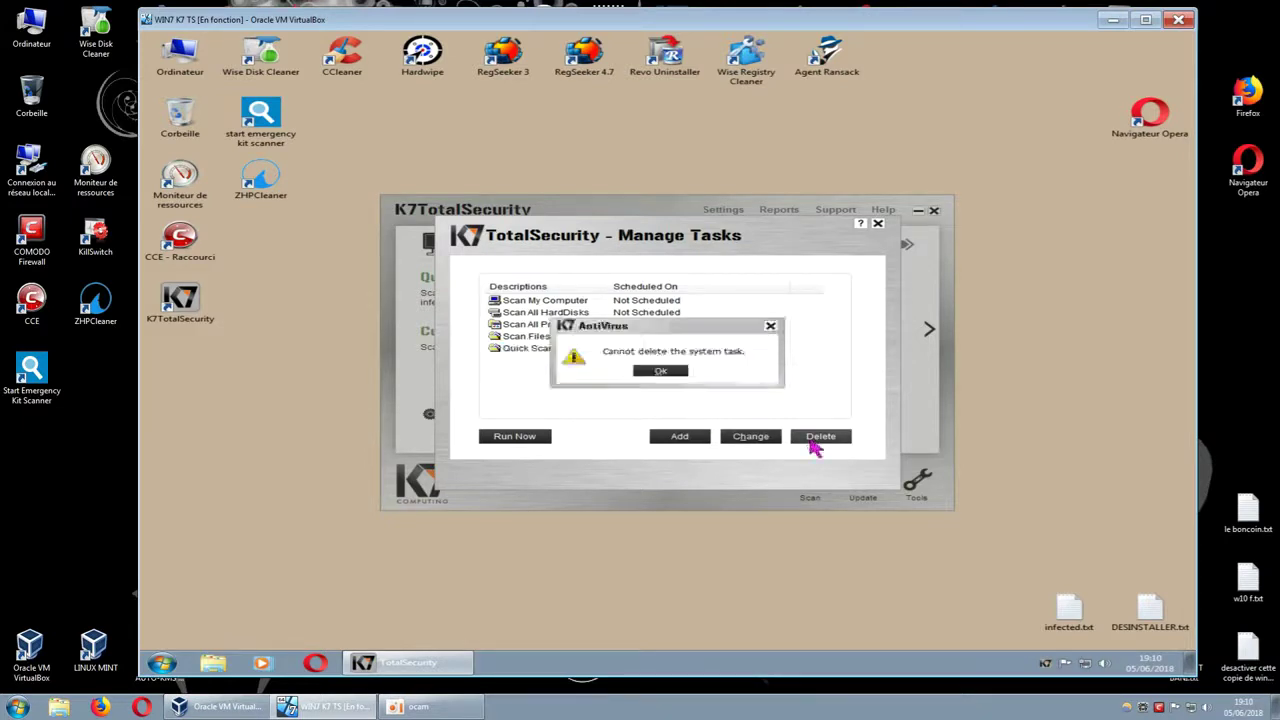
click(660, 371)
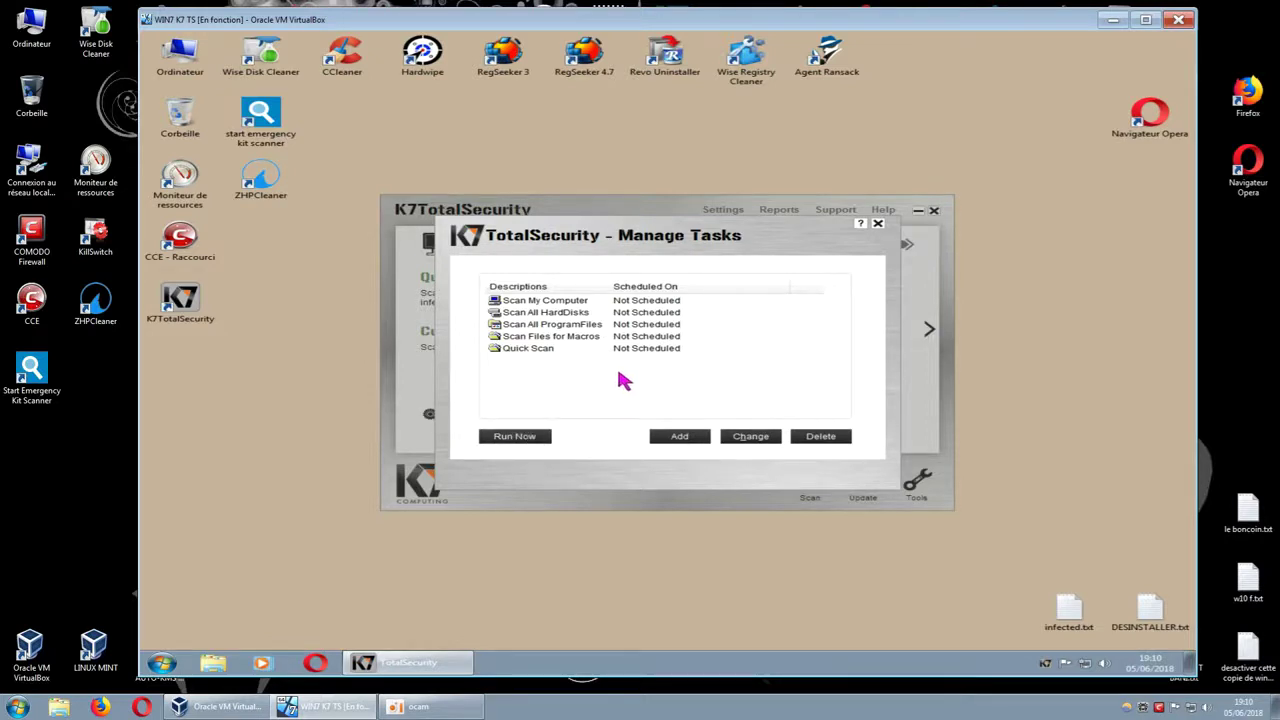
Step: Run the Quick Scan task immediately from the task list, and close the scan results and task management
click(541, 352)
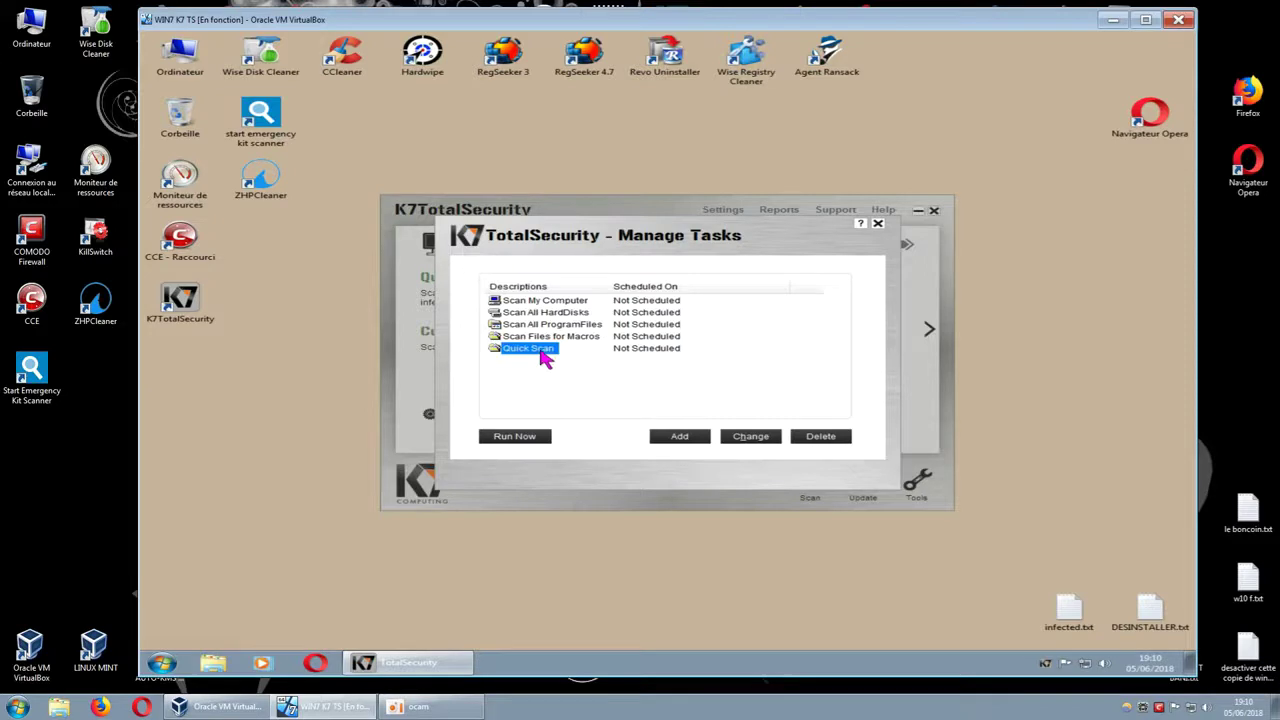
click(516, 438)
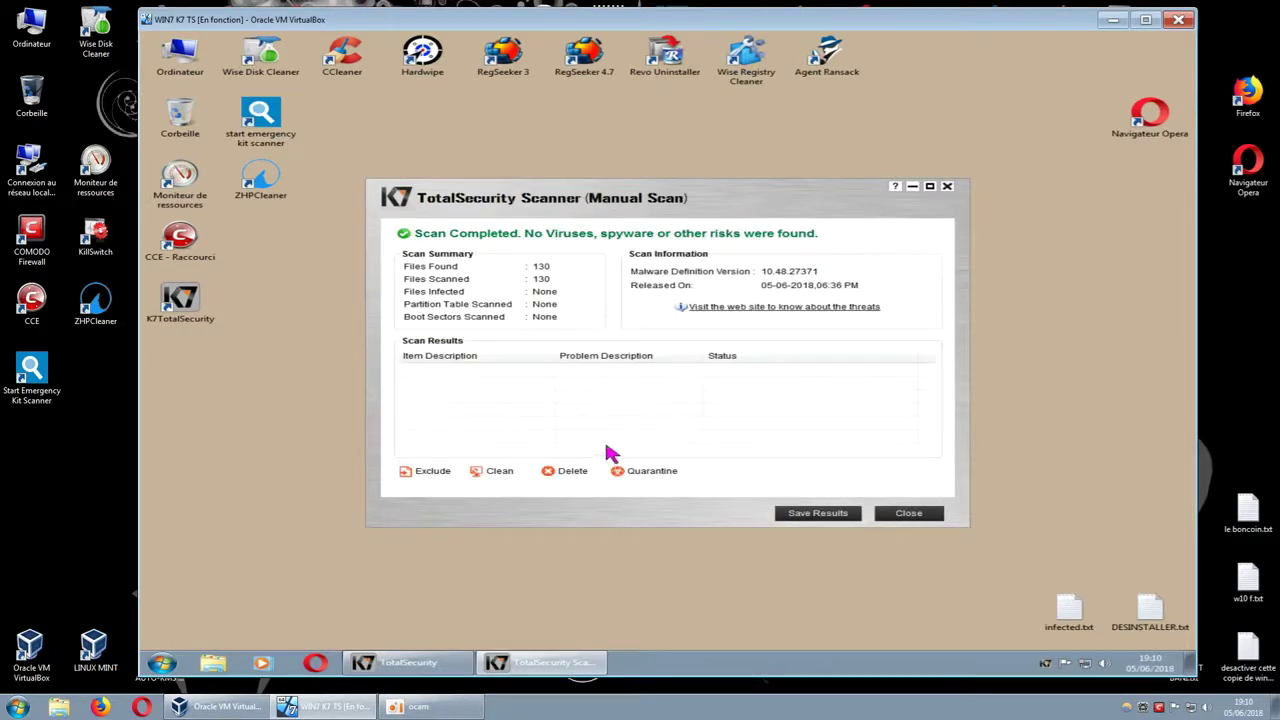
click(908, 514)
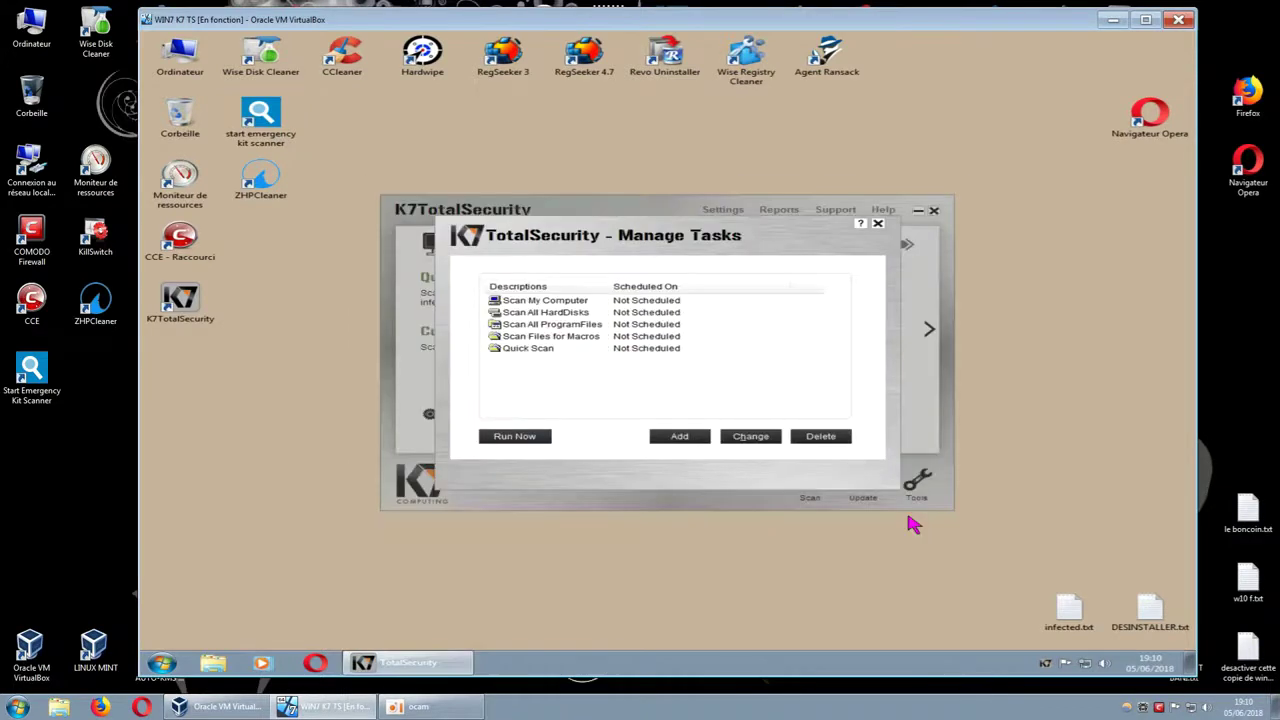
click(878, 224)
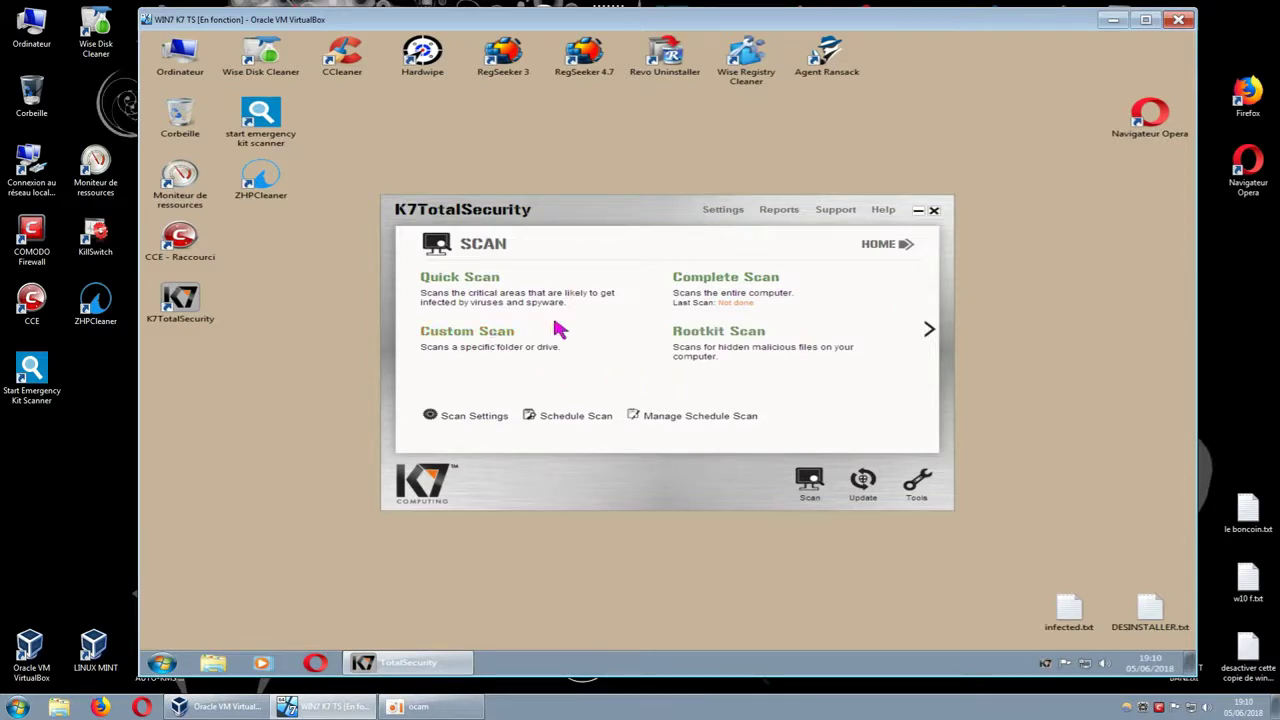
Step: View the folder selection for a Custom Scan and close it without starting a scan
click(493, 336)
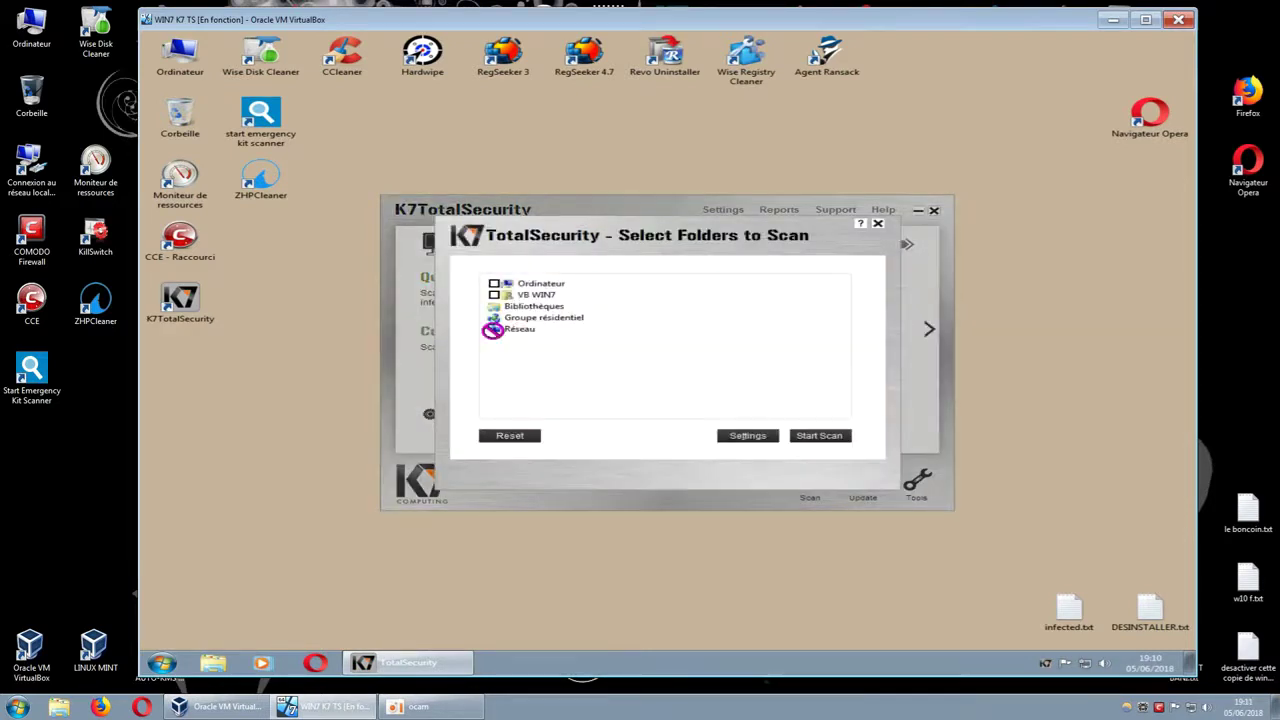
click(877, 226)
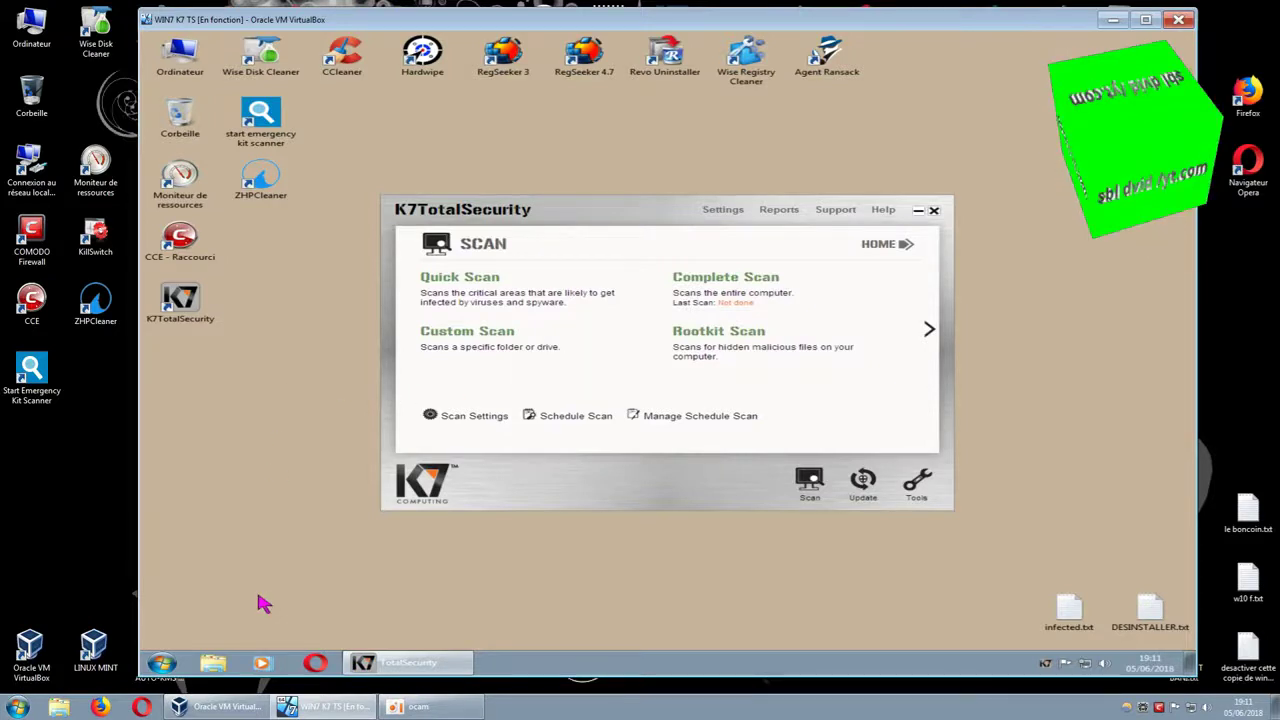
Step: Examine the available file actions for "ok NEW_virus ytisf-1959 files.zip" in the Téléchargements folder, and close the folder window
click(214, 663)
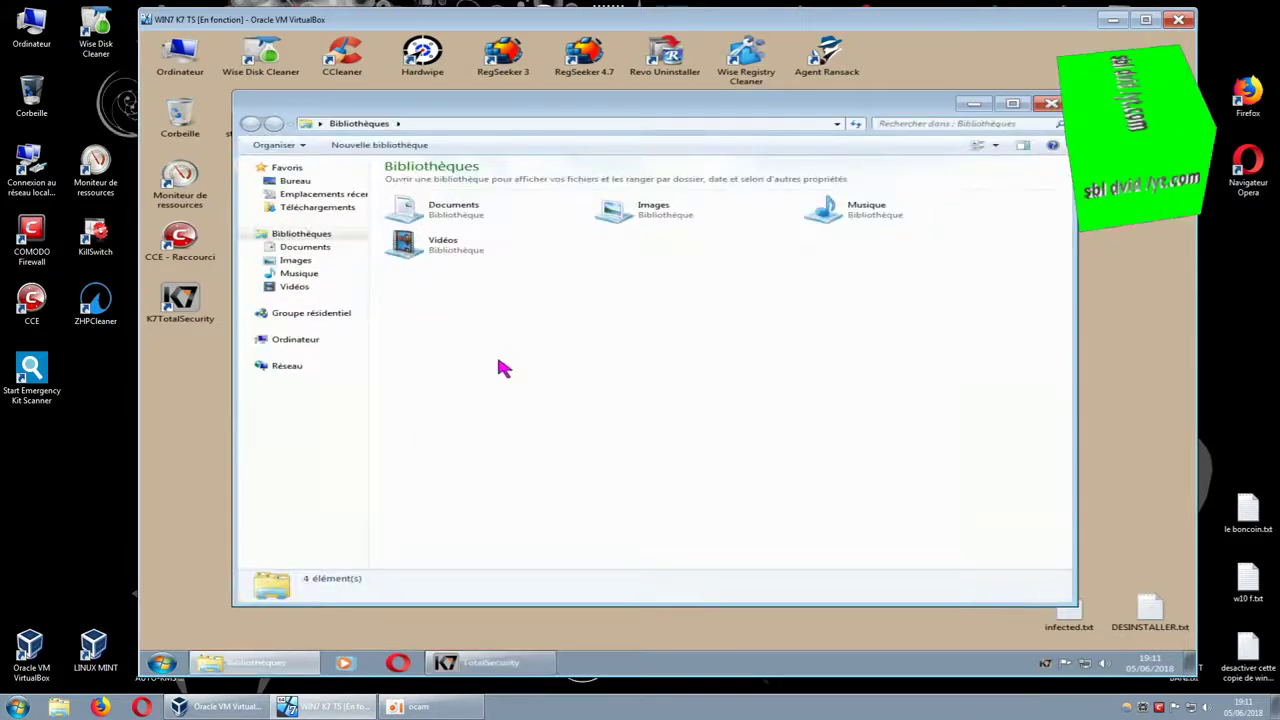
click(336, 208)
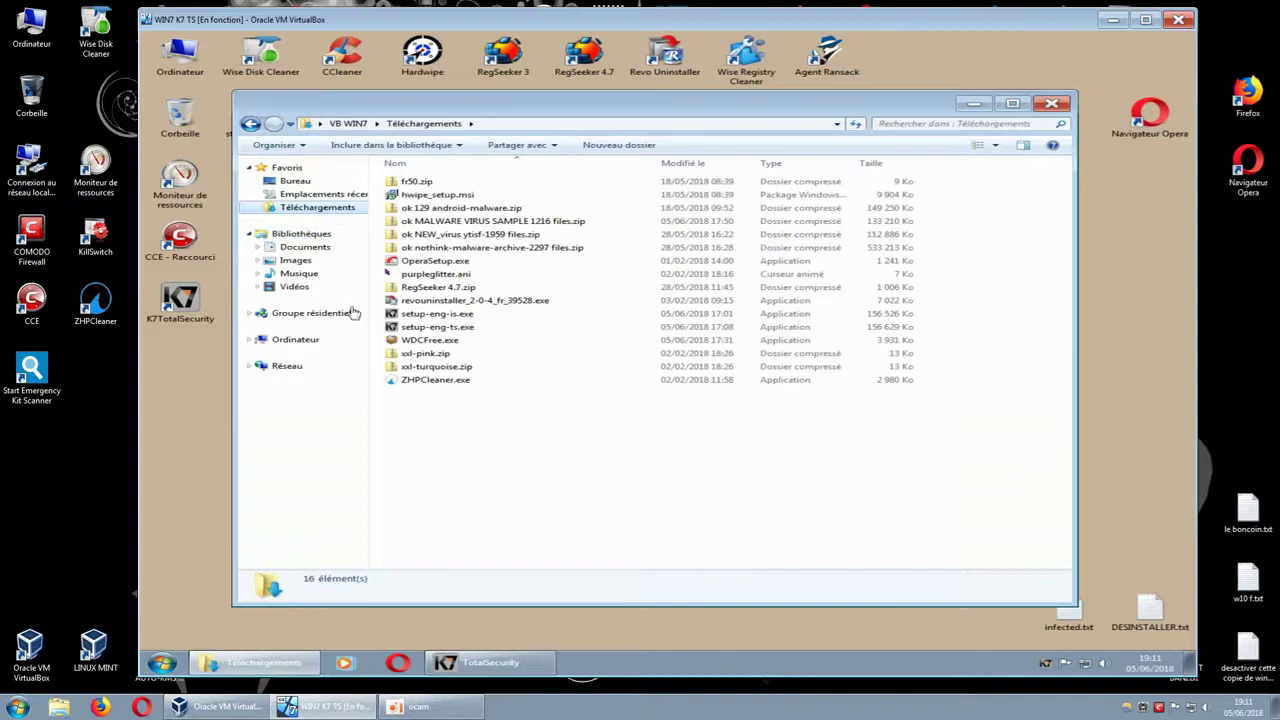
drag(910, 115, 1097, 427)
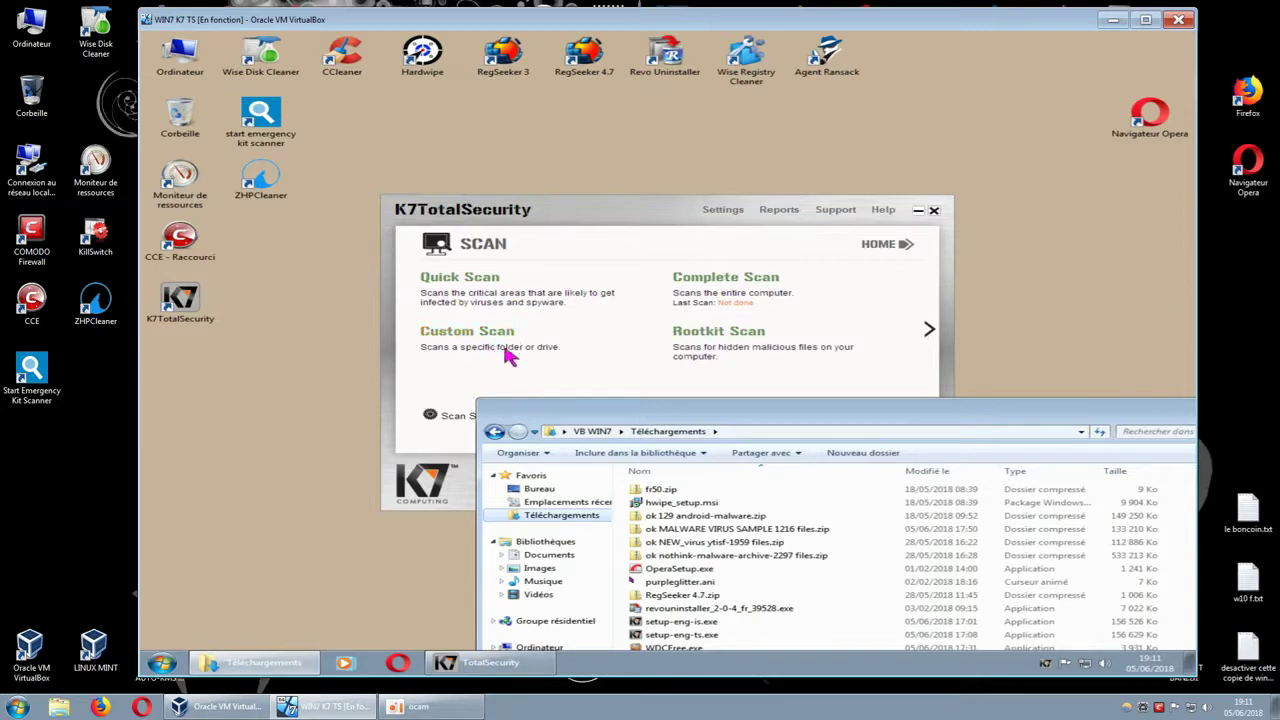
drag(797, 417, 600, 110)
click(540, 230)
right_click(538, 232)
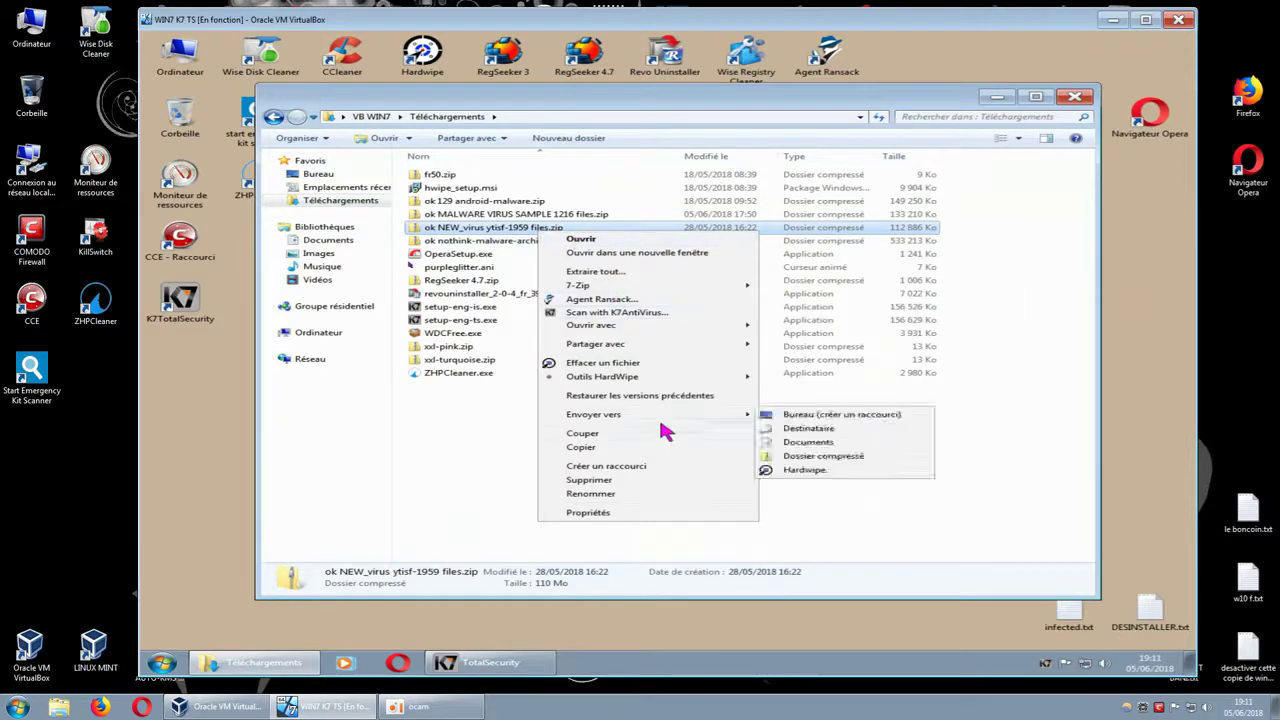
click(886, 471)
click(1074, 97)
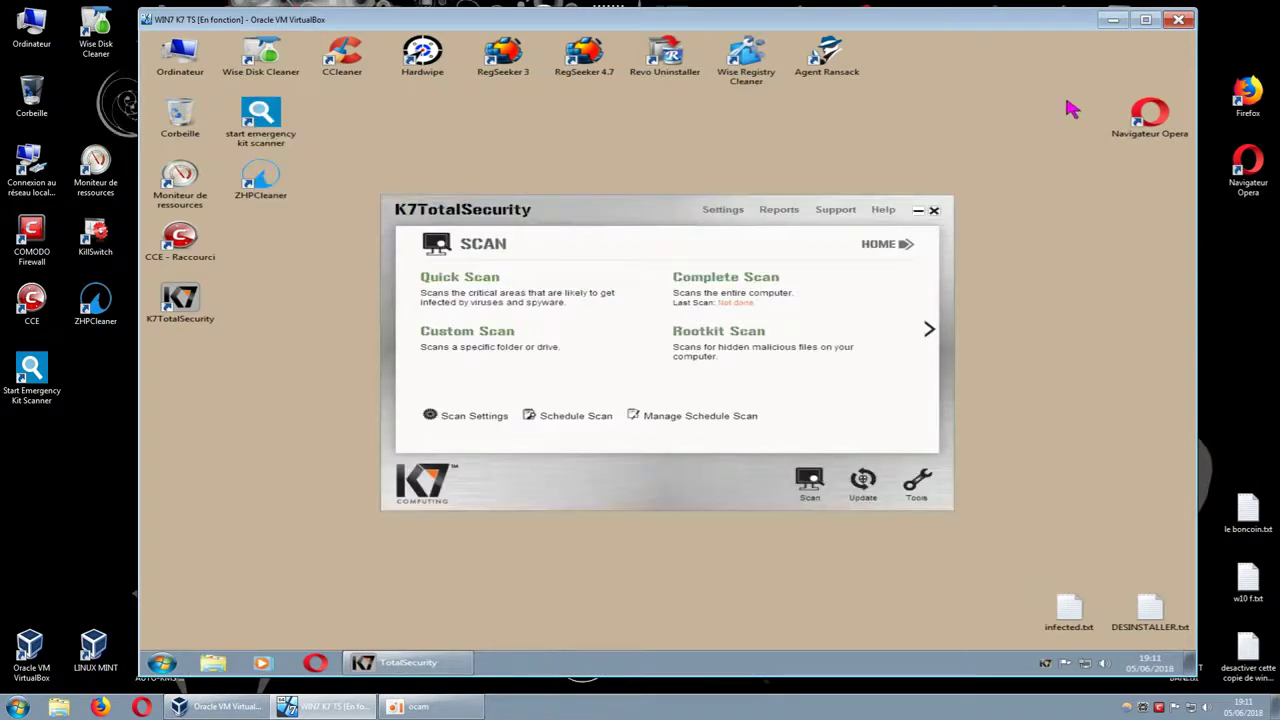
Step: Recheck the drives and folders offered for a Custom Scan, and leave without selecting any
click(500, 336)
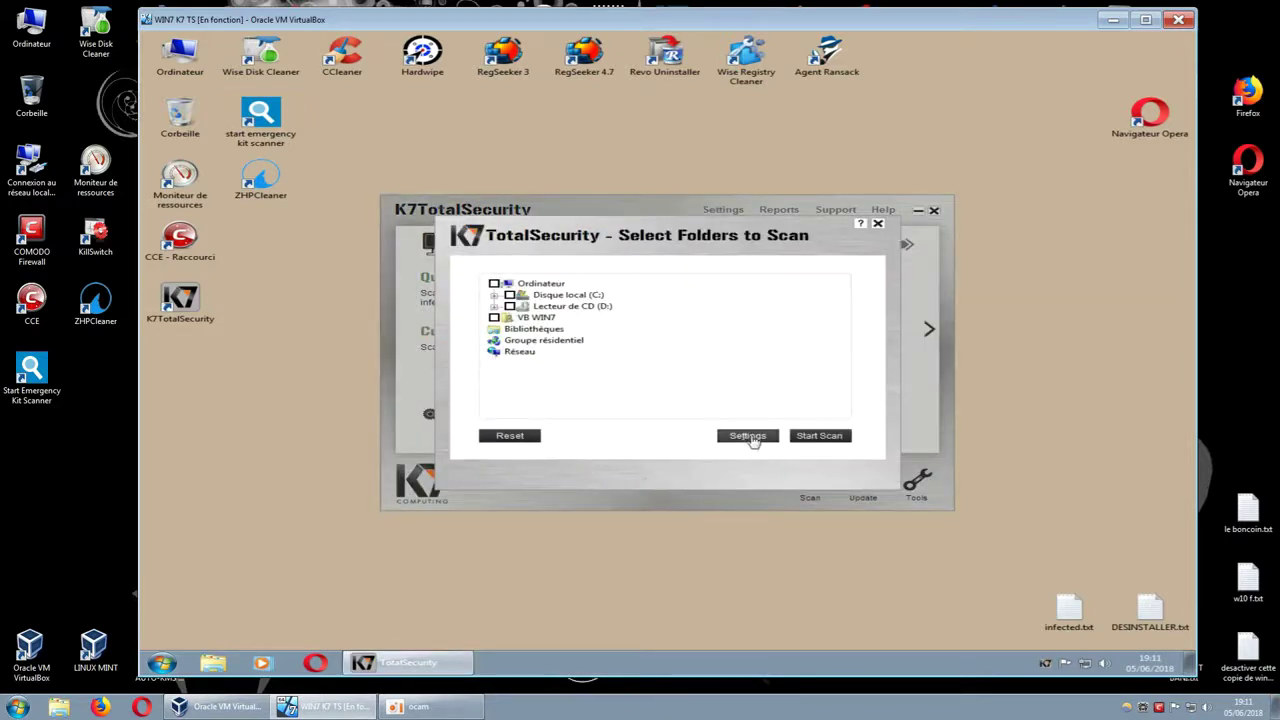
click(879, 224)
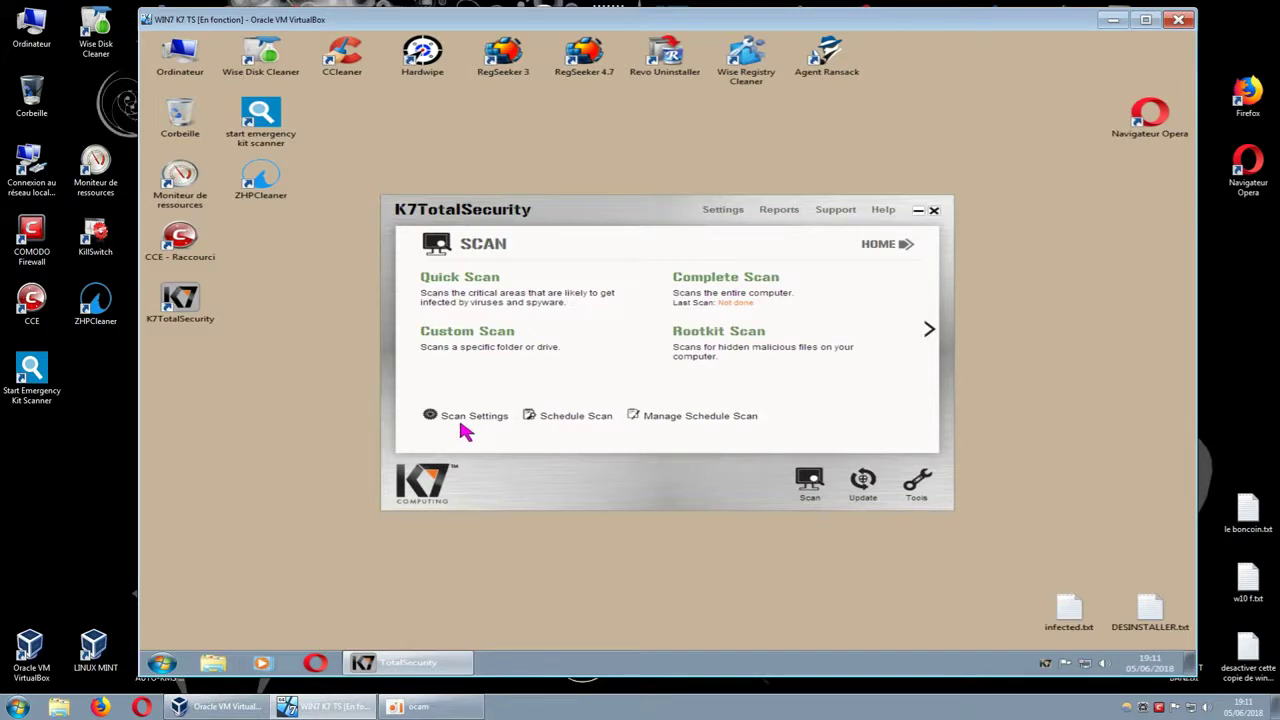
Step: Run a Quick Scan of the critical areas, close its results, and show the additional scan types
click(480, 280)
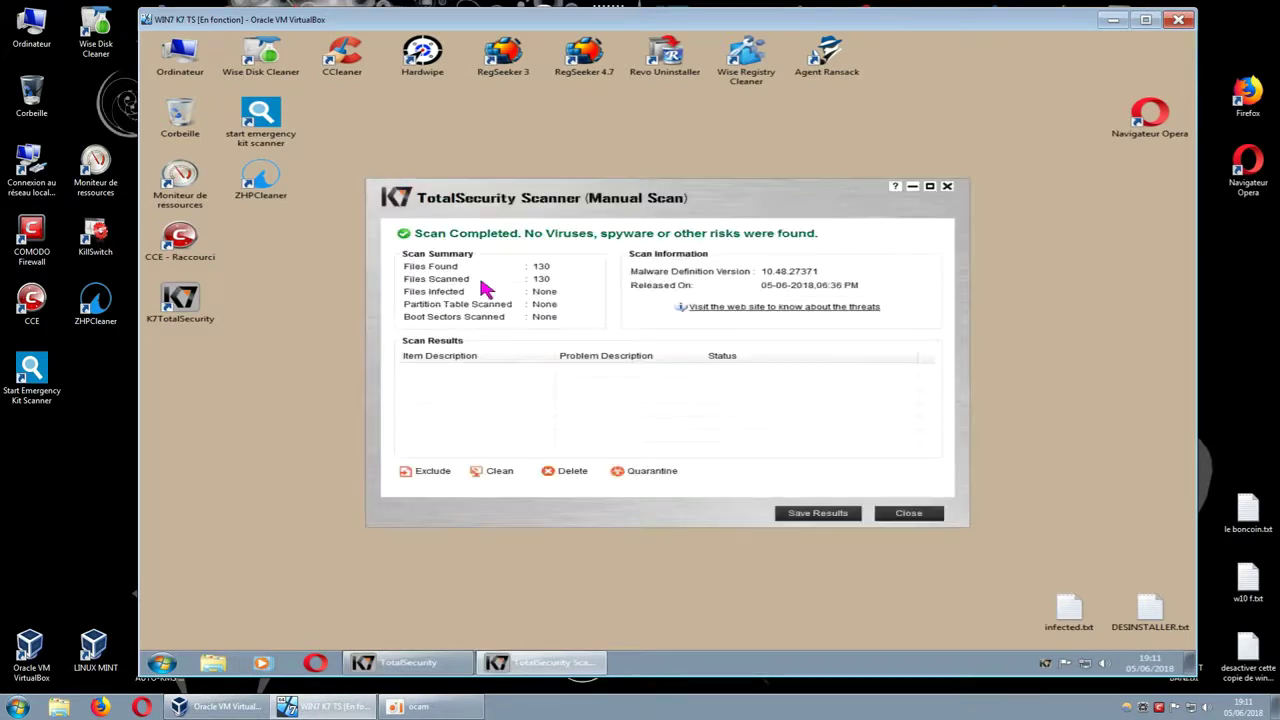
click(886, 518)
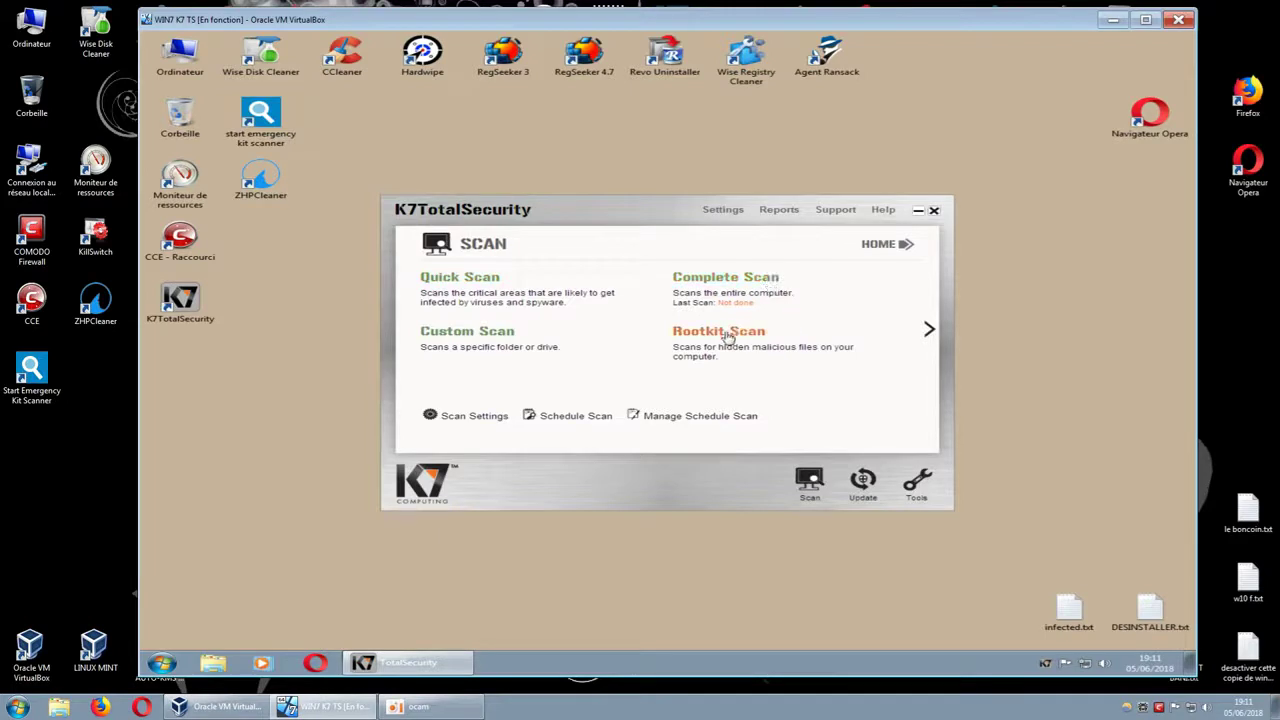
click(929, 331)
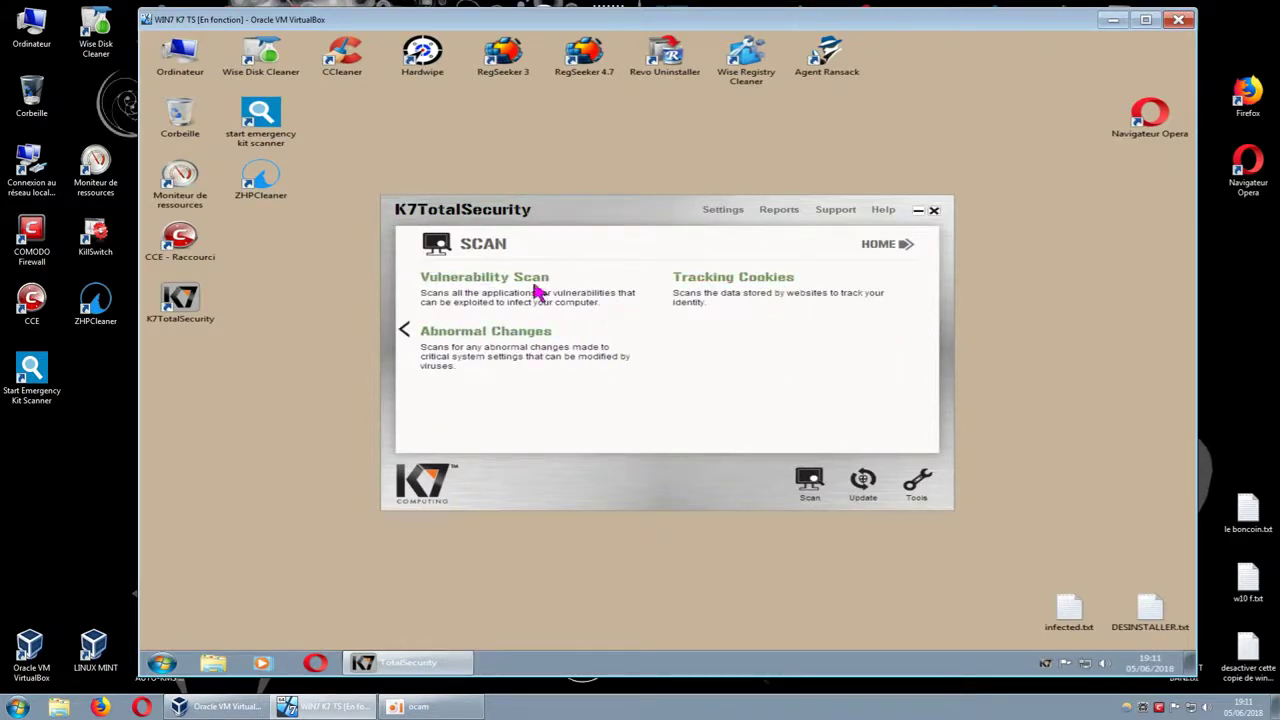
Step: Run the Tracking Cookies scan and the Vulnerability Scan, close each result window, and exit K7TotalSecurity
click(720, 281)
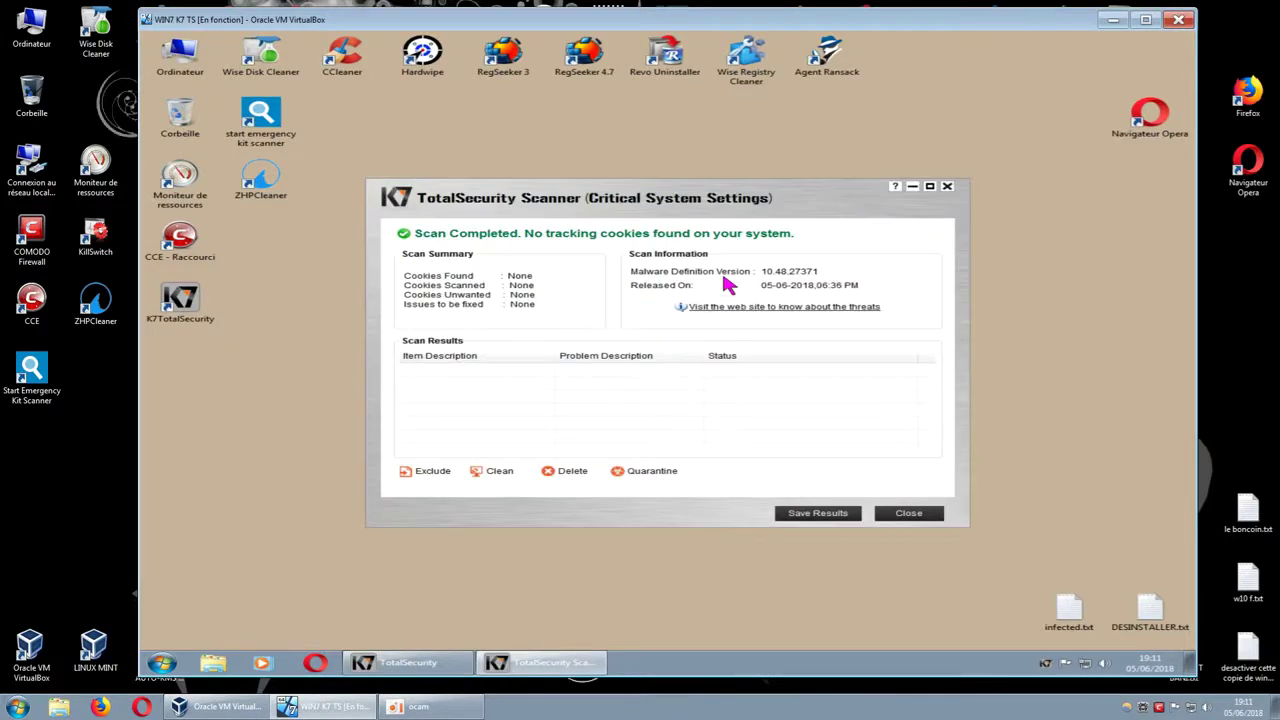
click(906, 513)
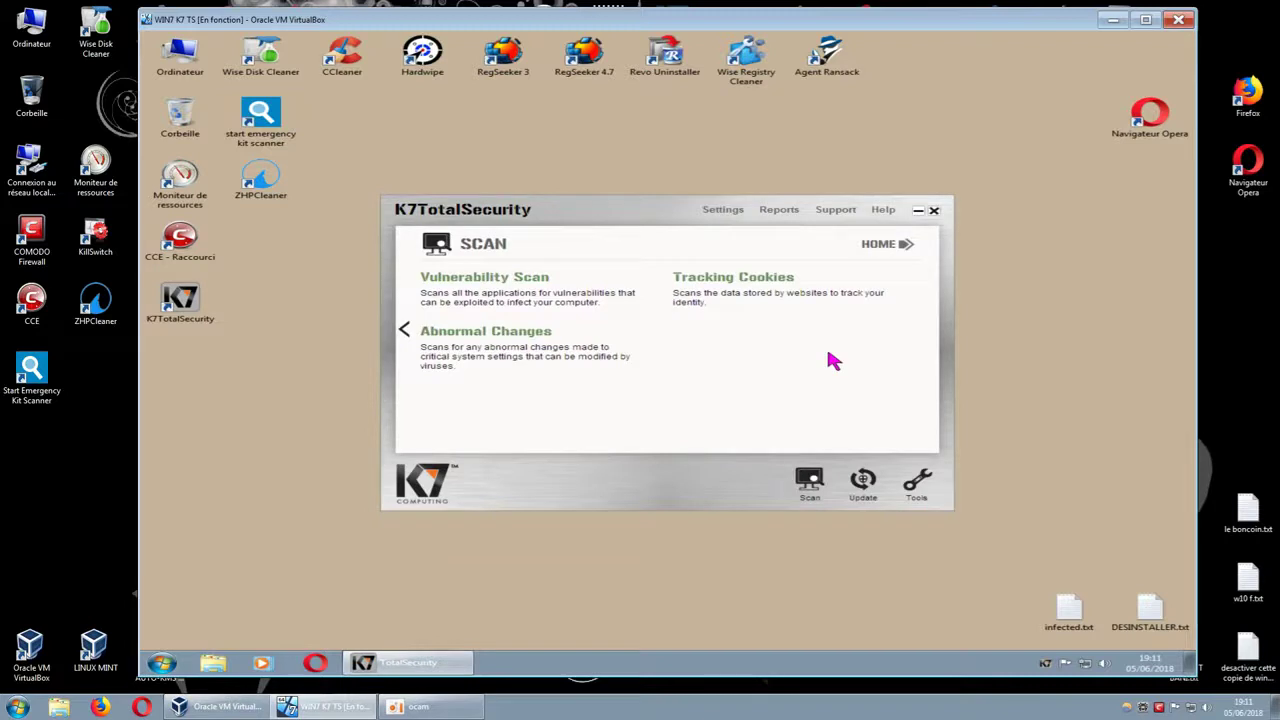
click(537, 285)
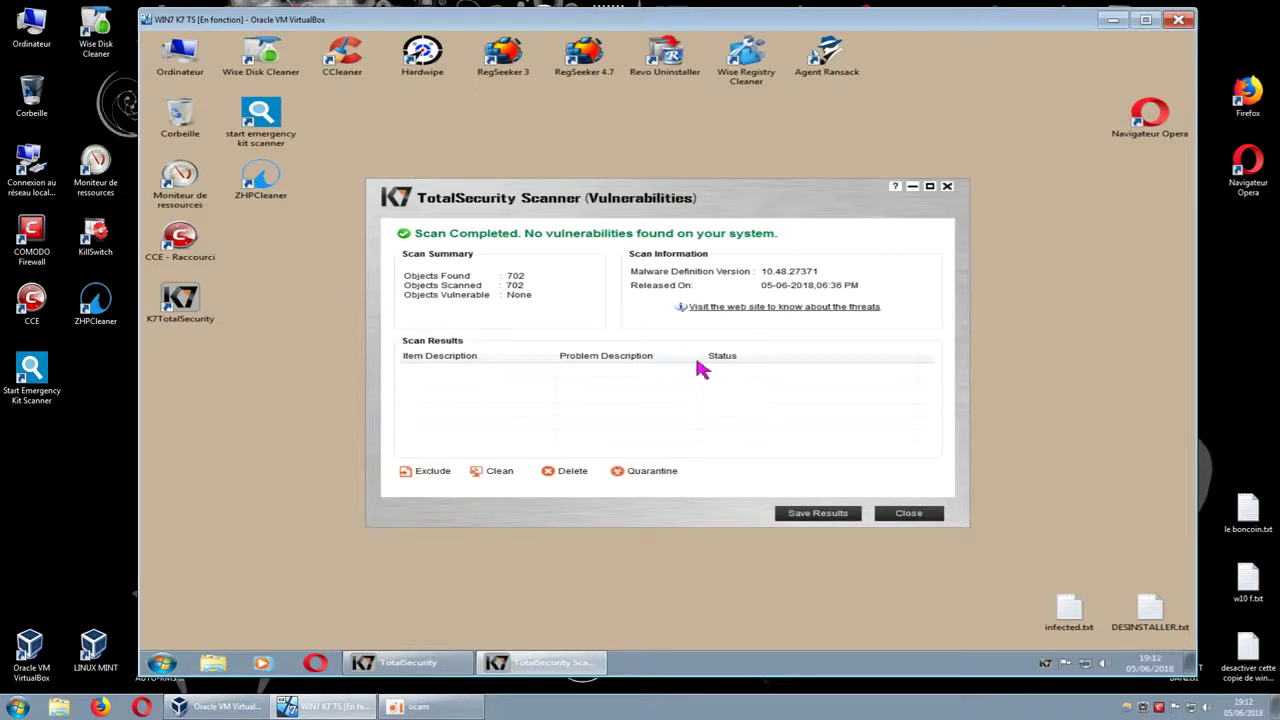
click(892, 516)
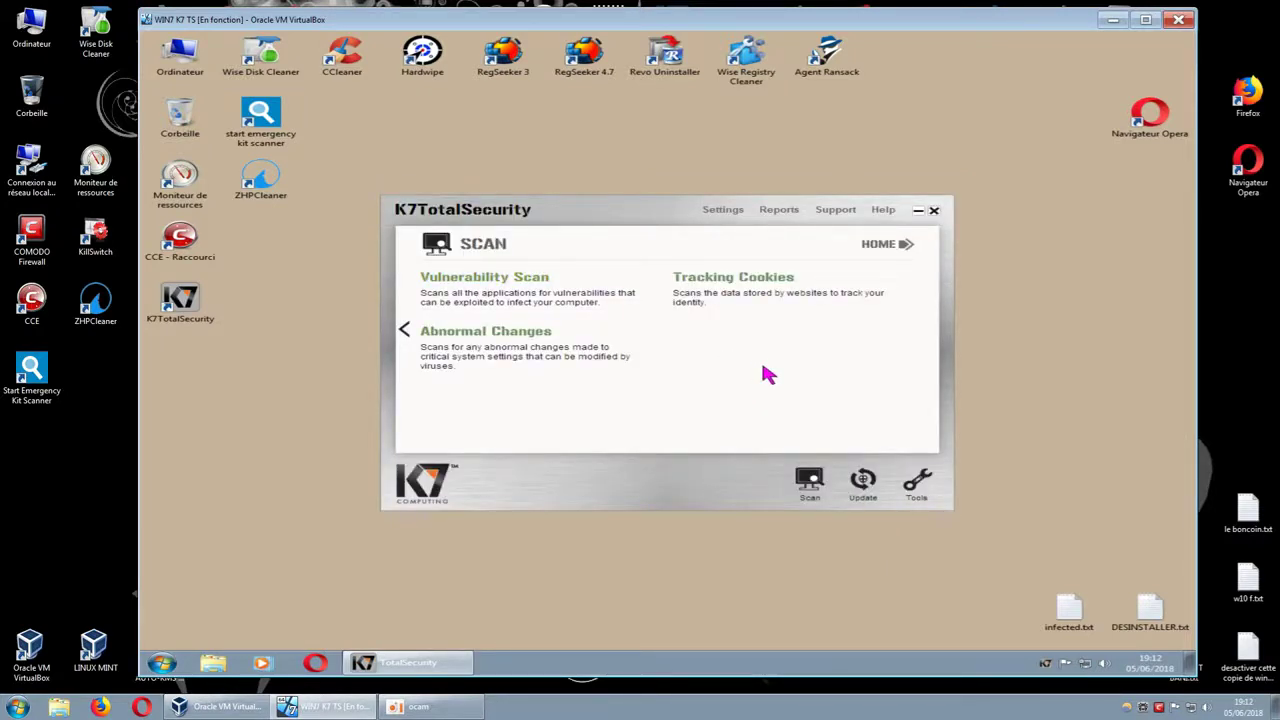
click(934, 212)
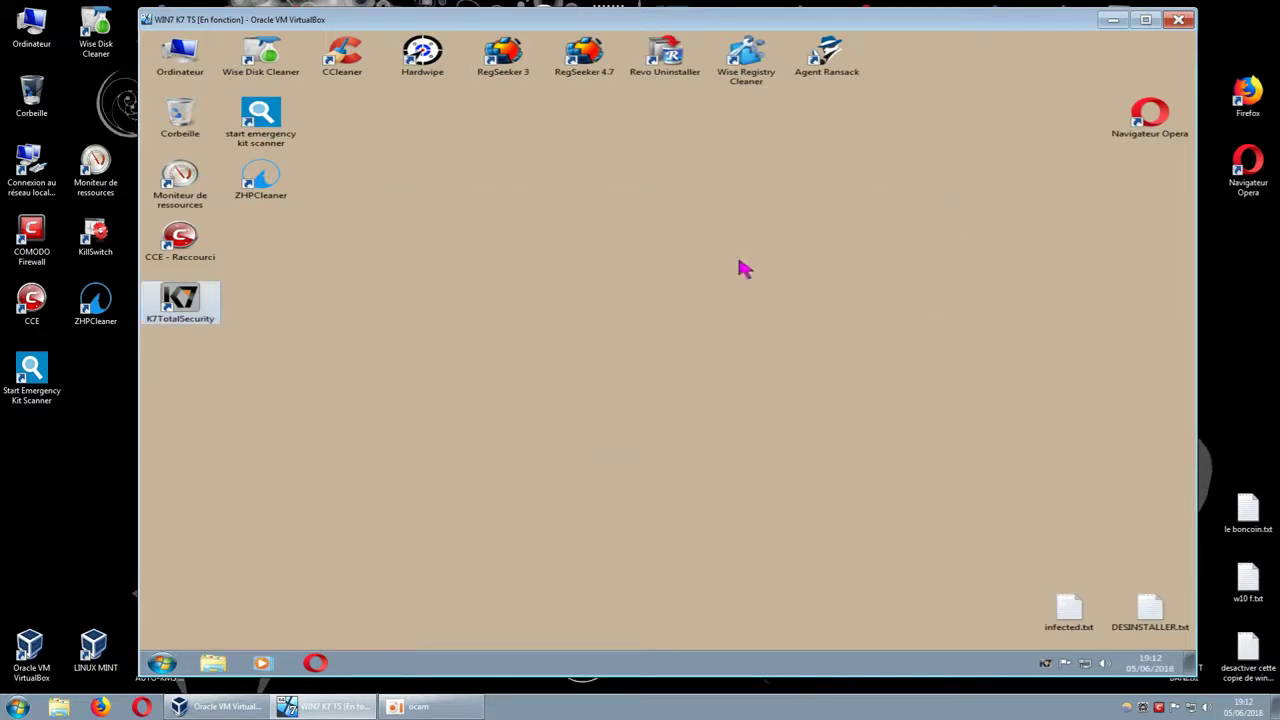
Step: Reopen K7TotalSecurity to check its protection status, and close it again
double_click(199, 315)
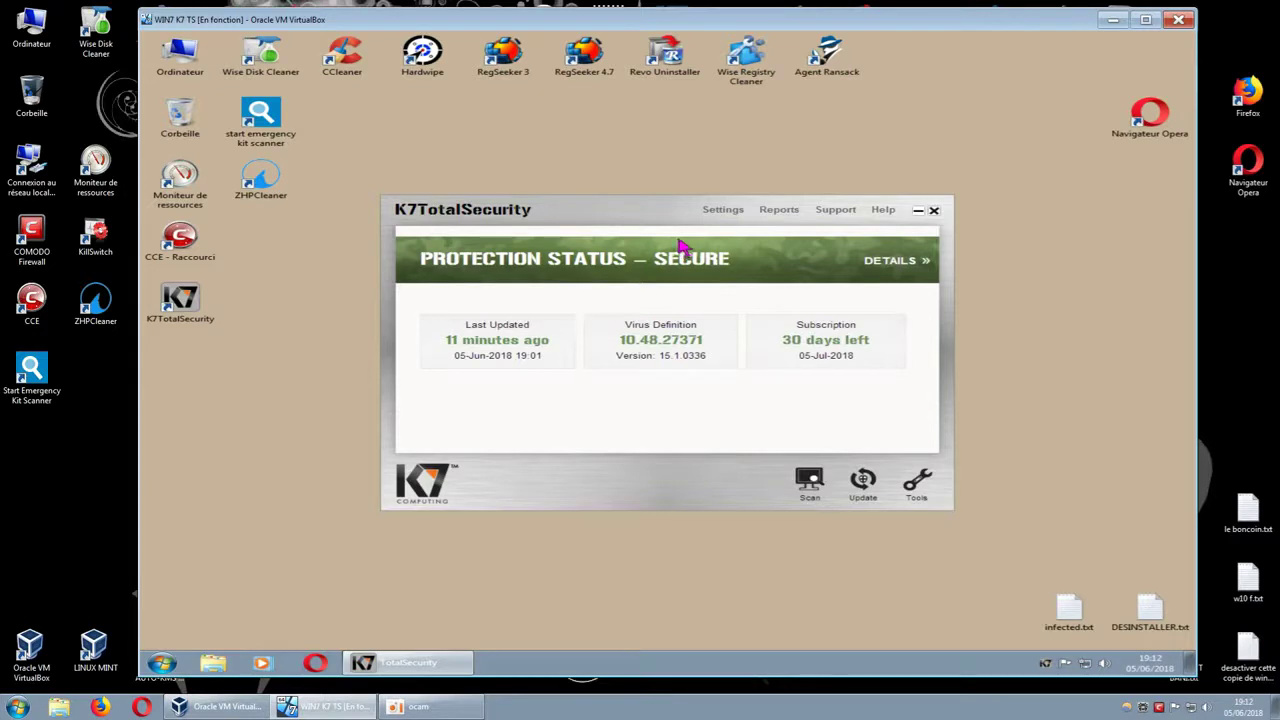
click(934, 213)
click(530, 280)
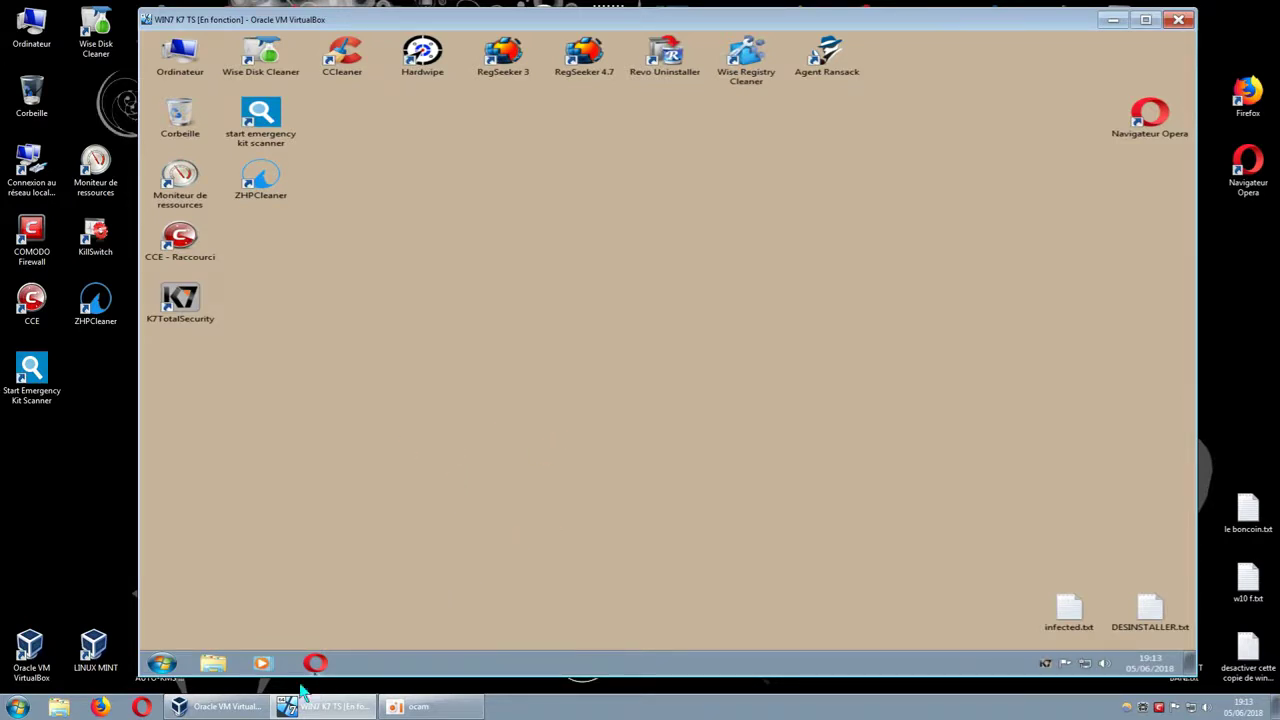
Step: Close the Oracle VM VirtualBox manager window on the host, and keep the virtual machine's Téléchargements folder open but minimized
right_click(248, 707)
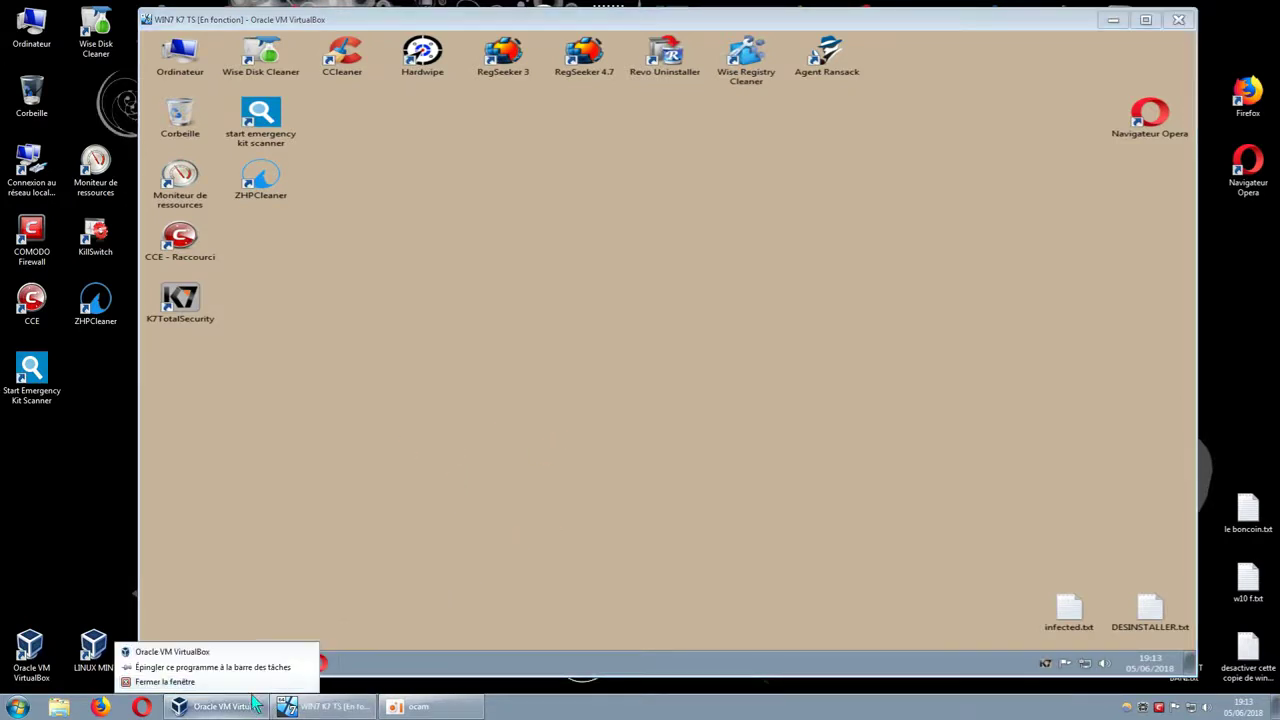
click(200, 682)
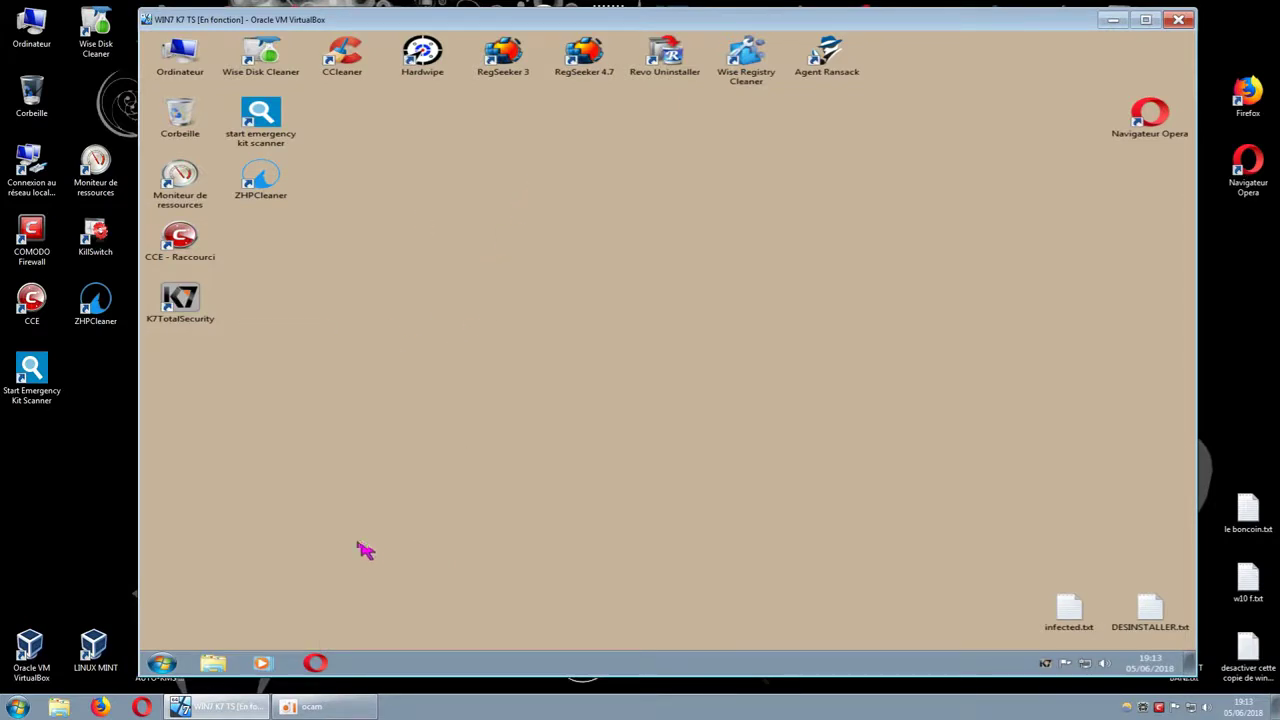
click(222, 665)
click(362, 205)
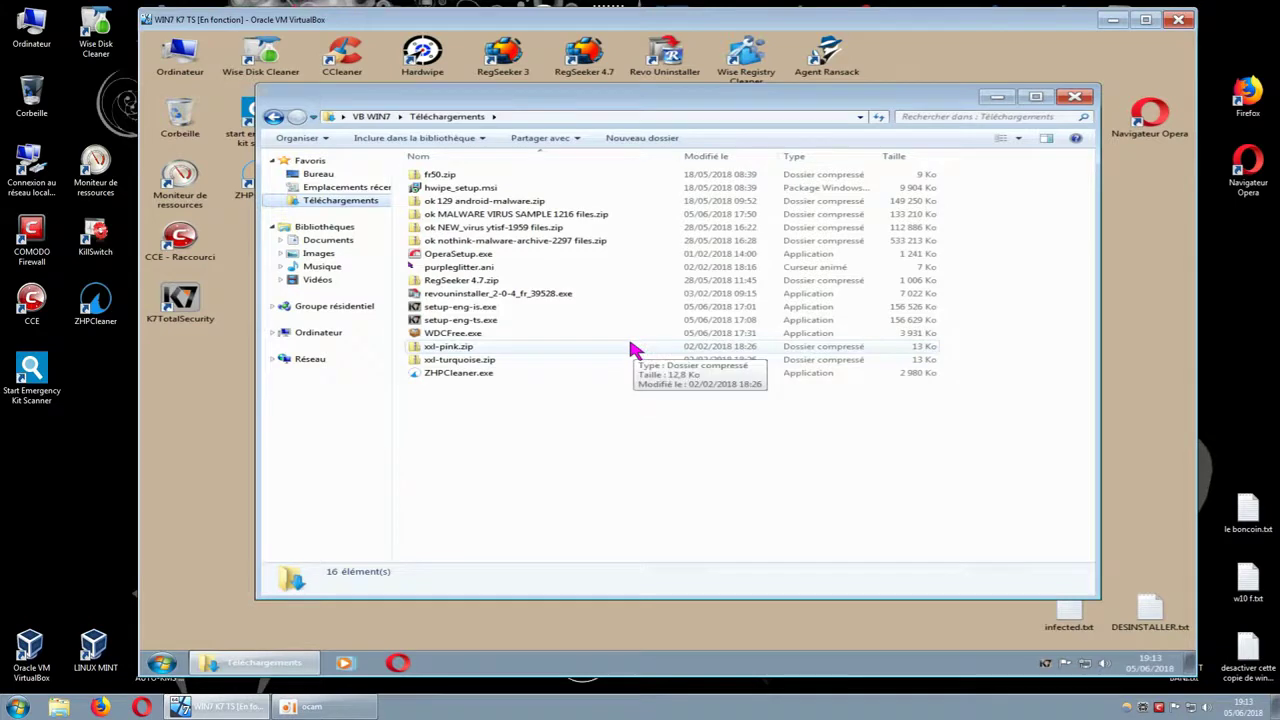
click(997, 97)
Step: Review the Sentry antivirus settings, including the types of threats to identify and the exclusion list
double_click(186, 305)
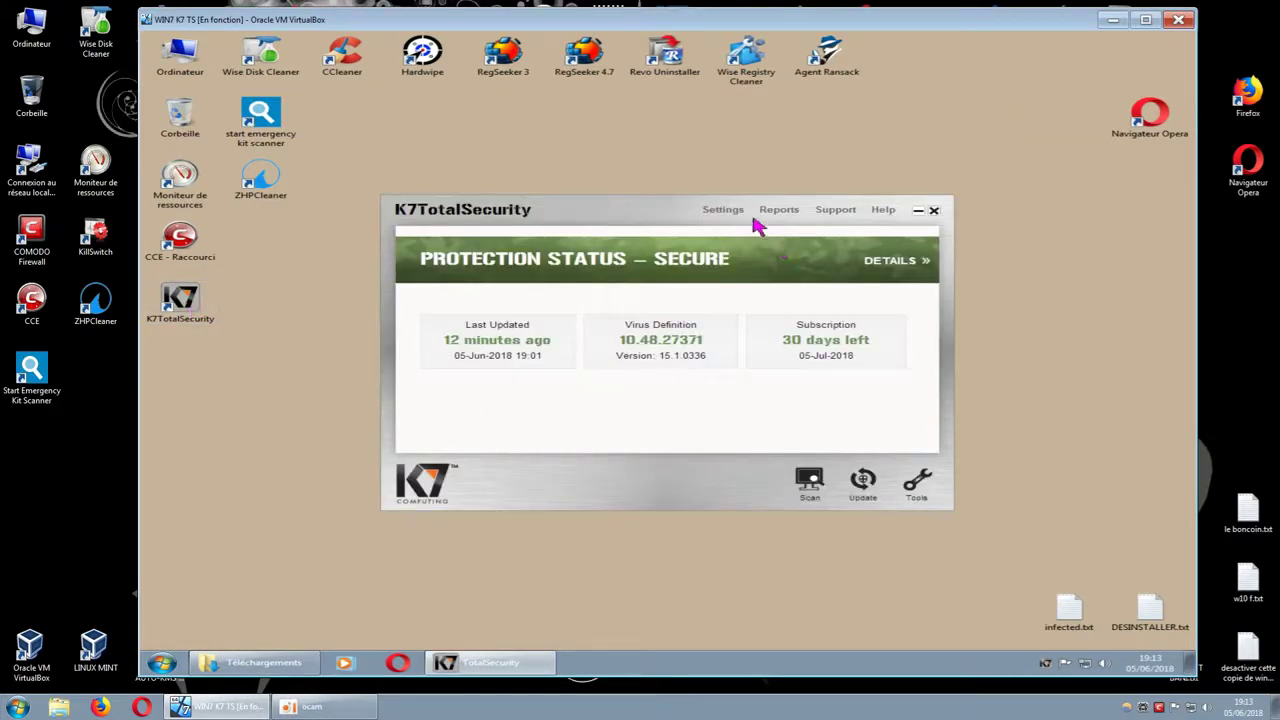
click(722, 210)
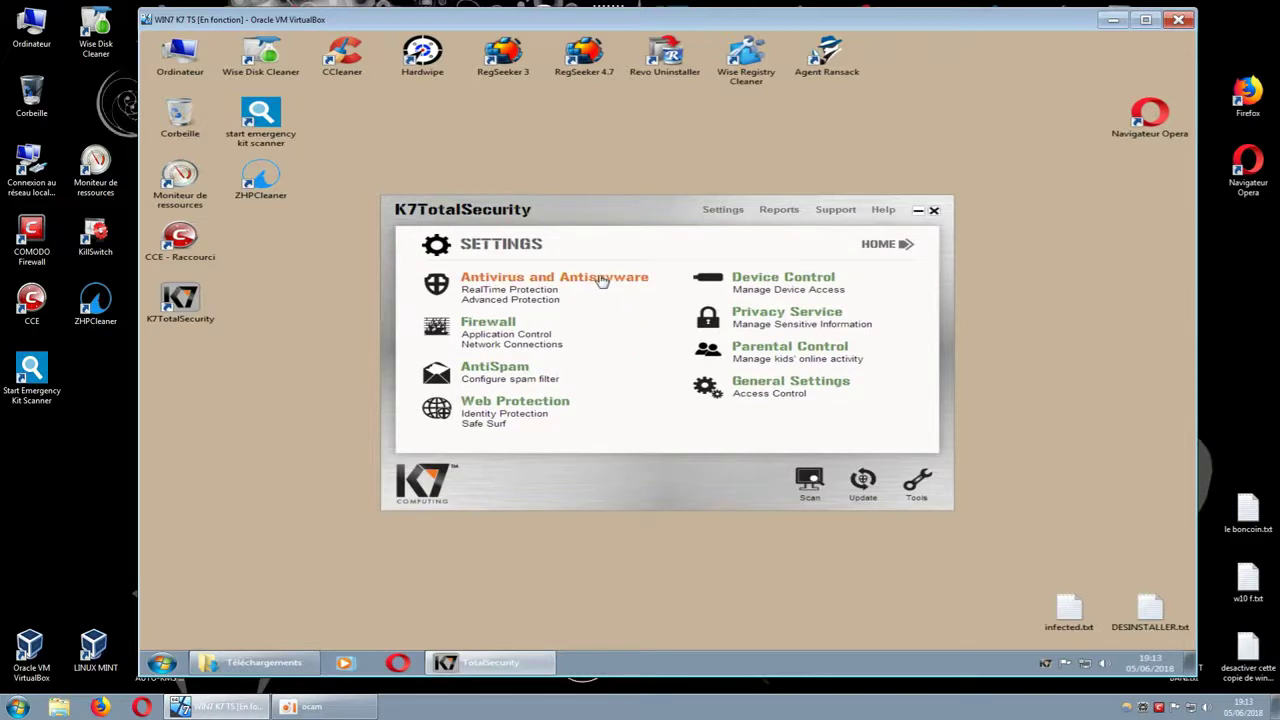
click(603, 282)
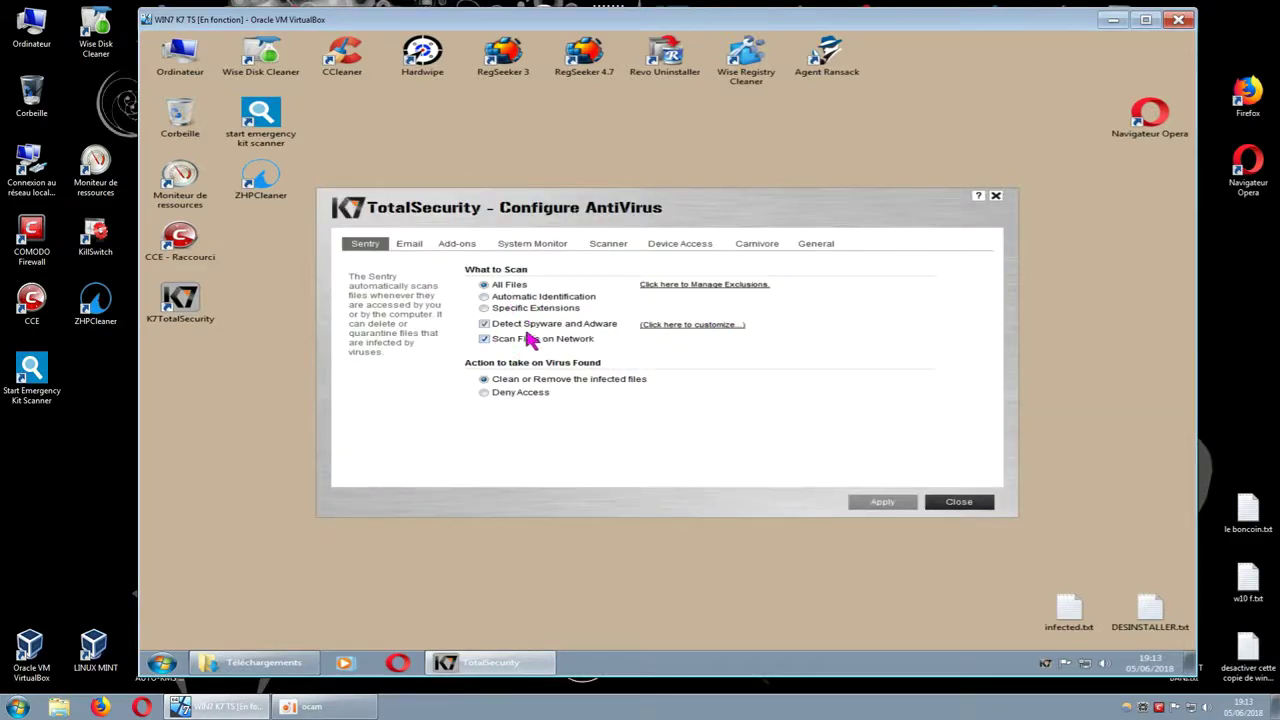
click(701, 328)
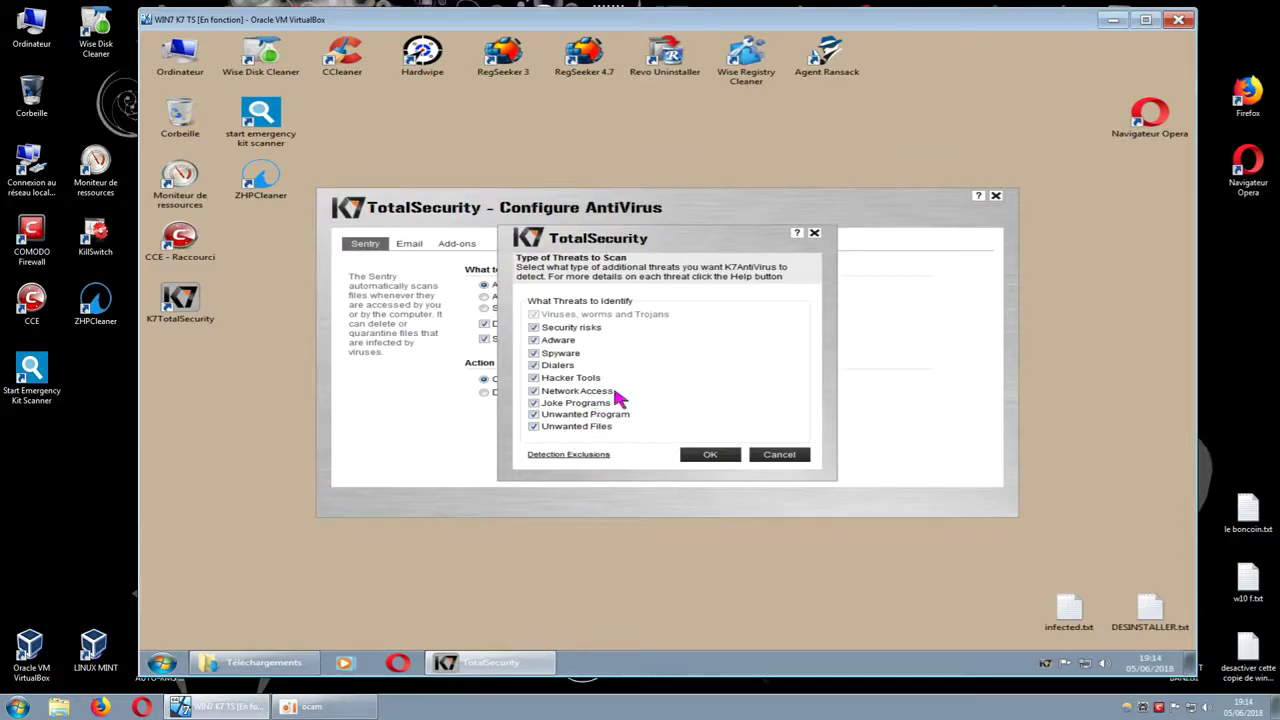
click(700, 456)
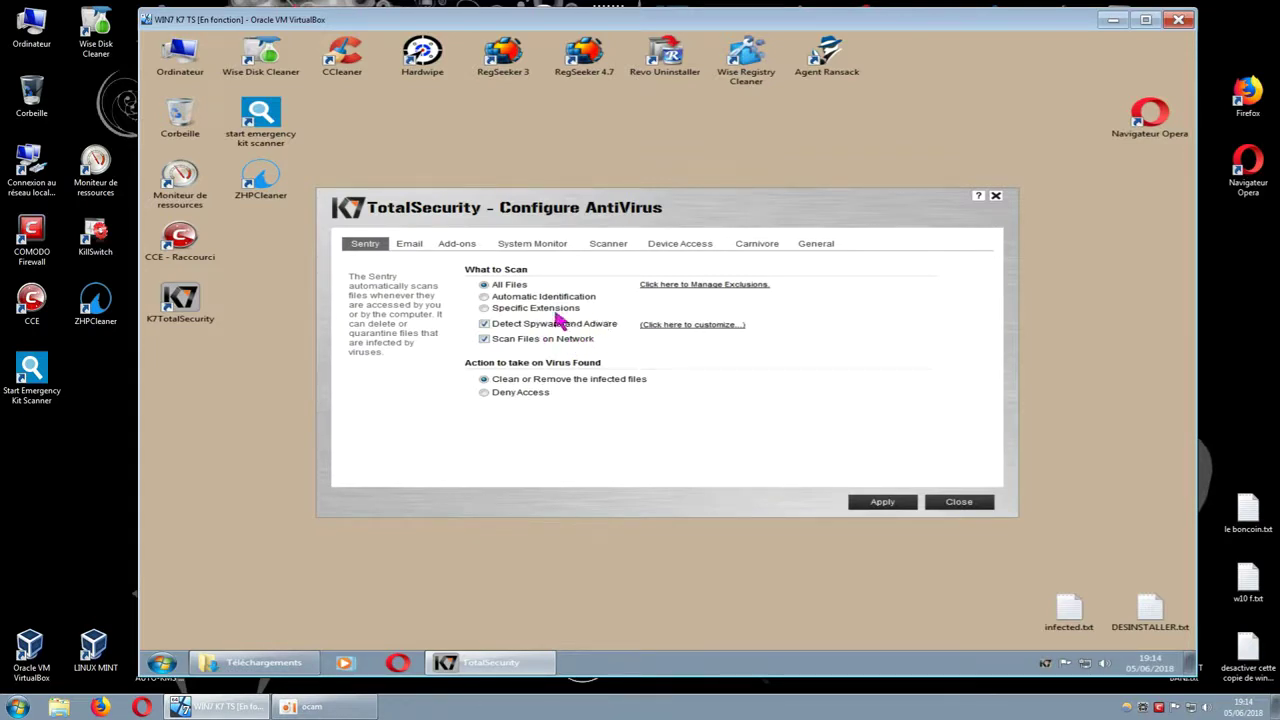
click(705, 285)
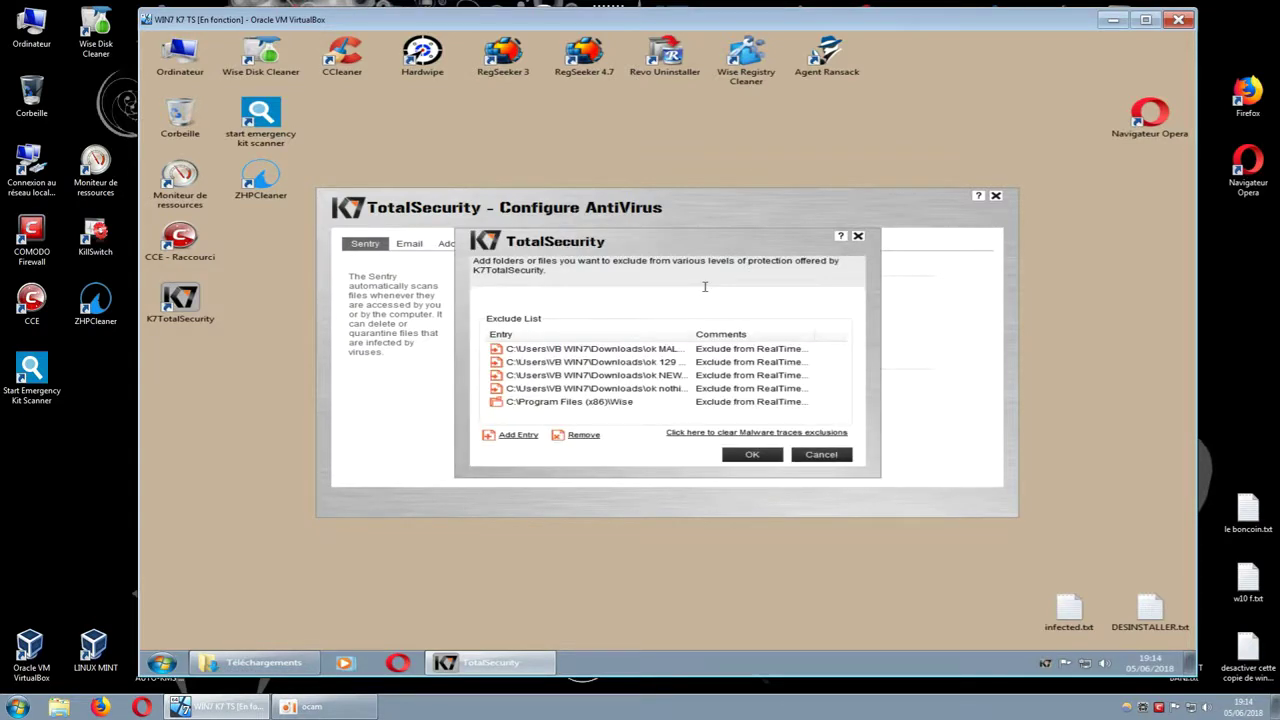
click(858, 237)
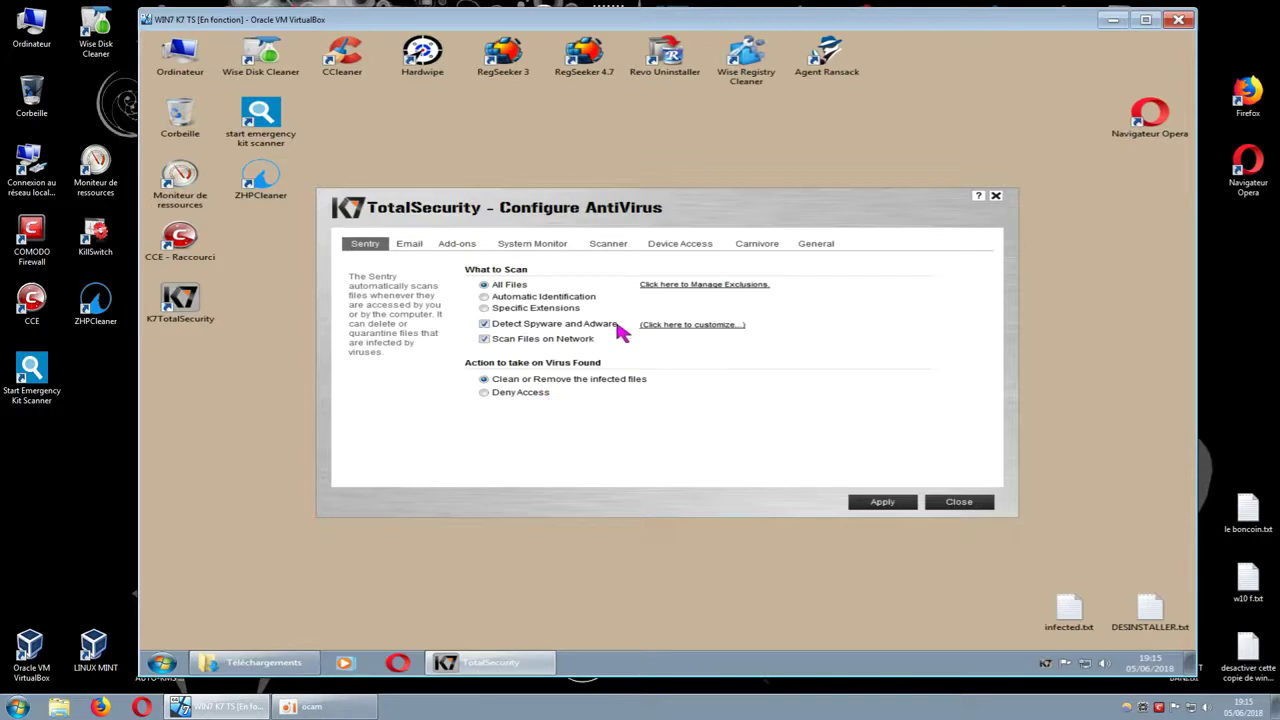
Step: Compare the Scanner options with the Sentry options, and apply and close the antivirus configuration
click(610, 245)
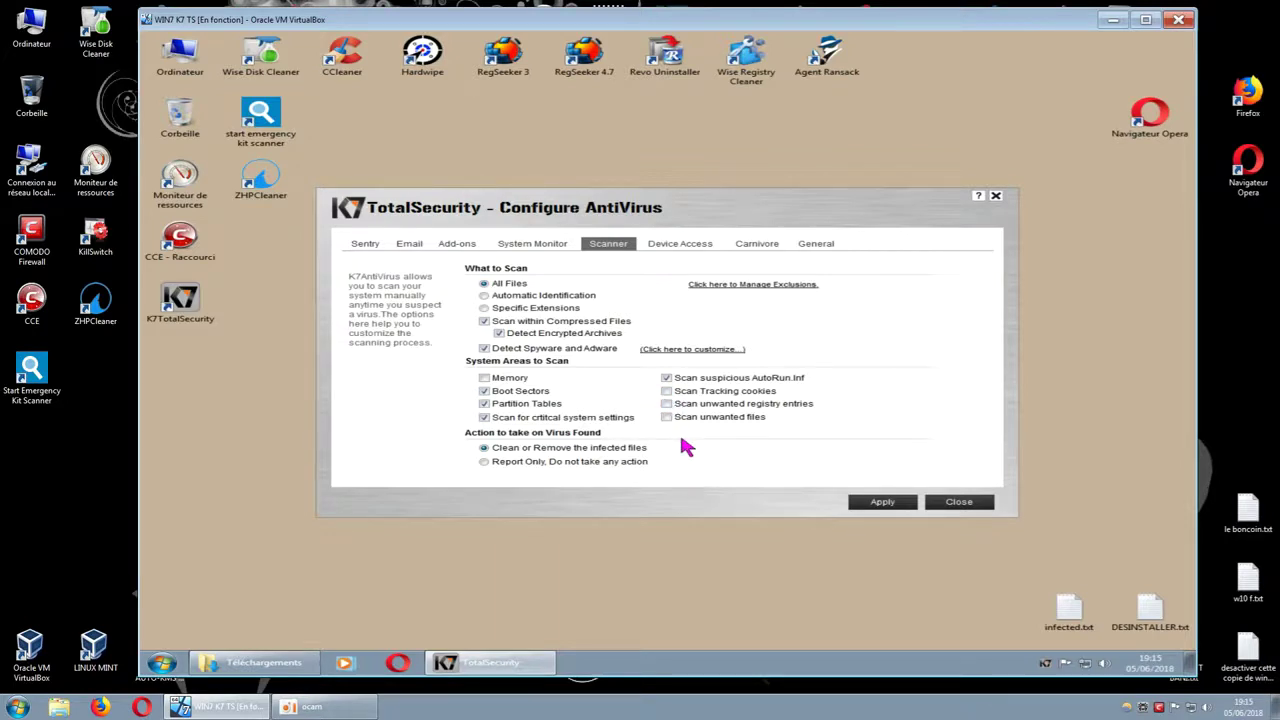
click(366, 248)
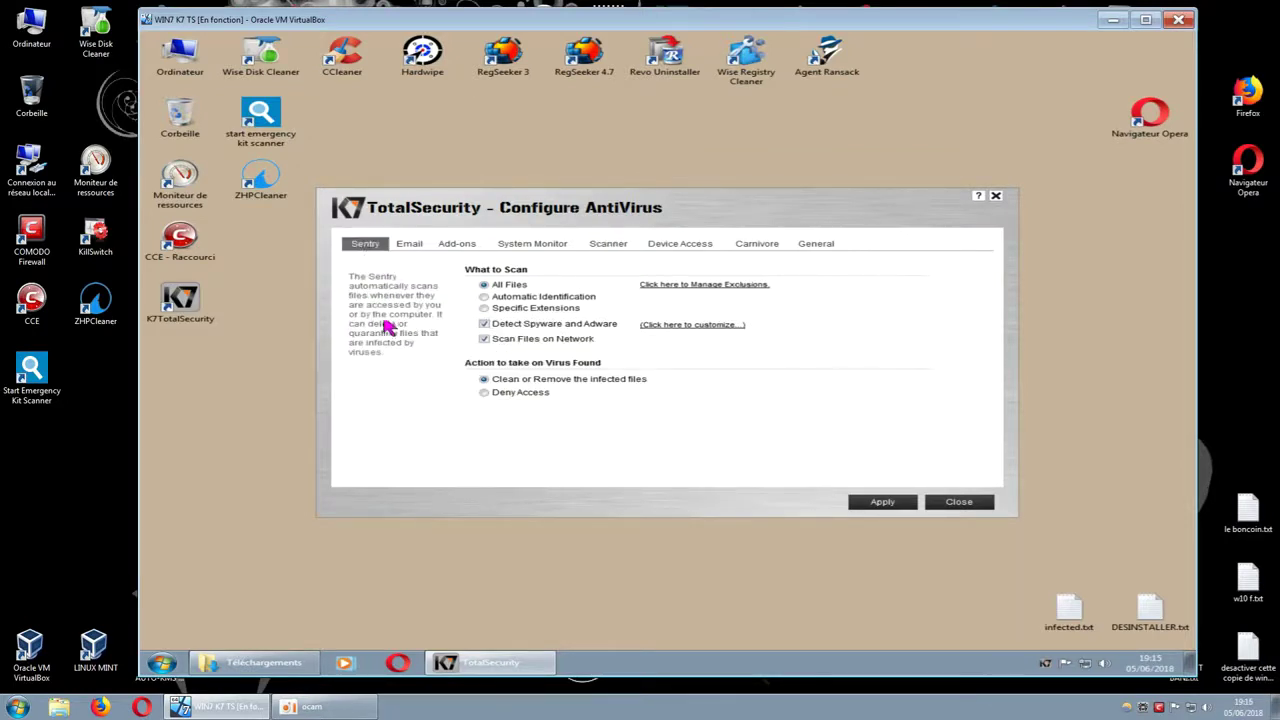
click(606, 246)
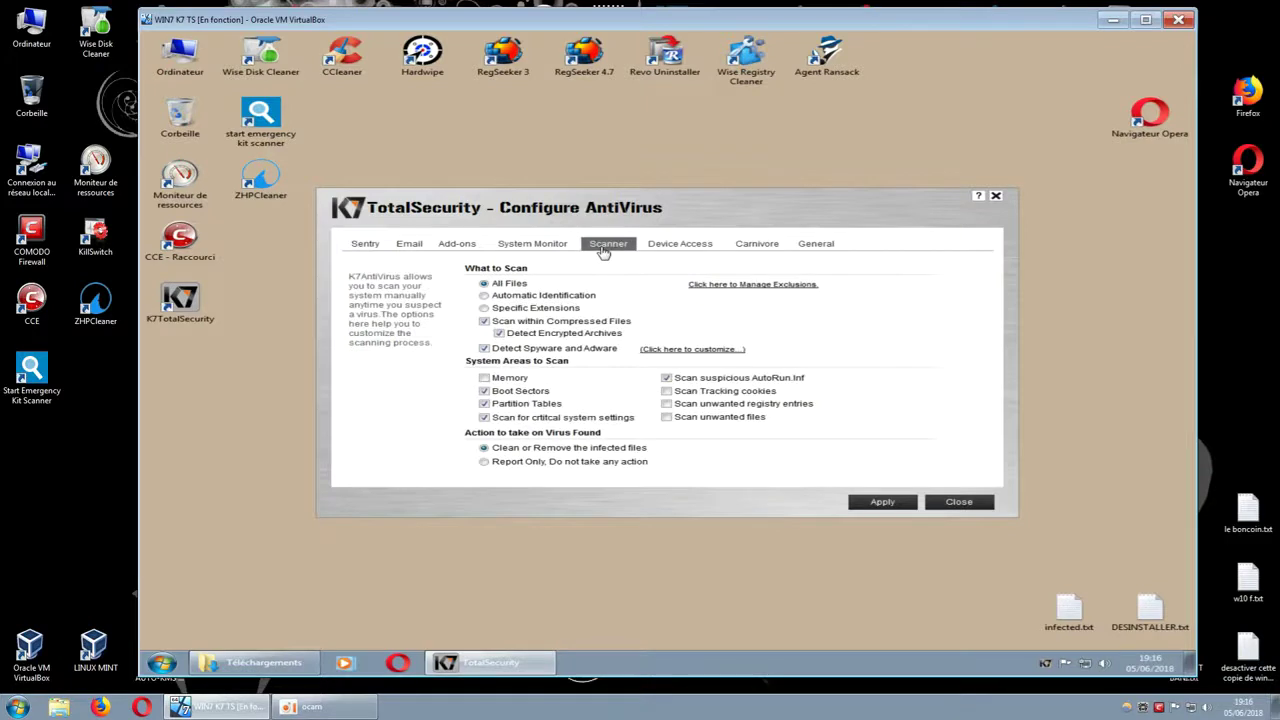
click(889, 506)
click(943, 502)
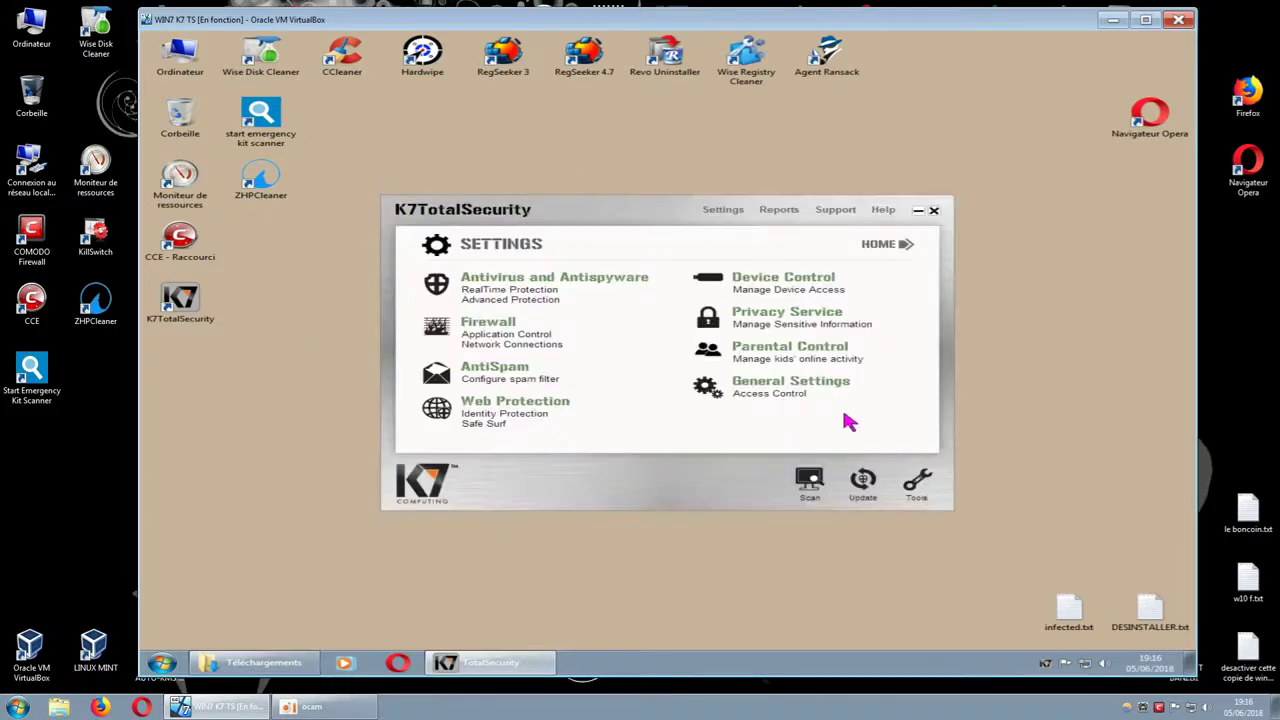
Step: Reopen the antivirus configuration and review its General, Carnivore and Device Access options
click(598, 285)
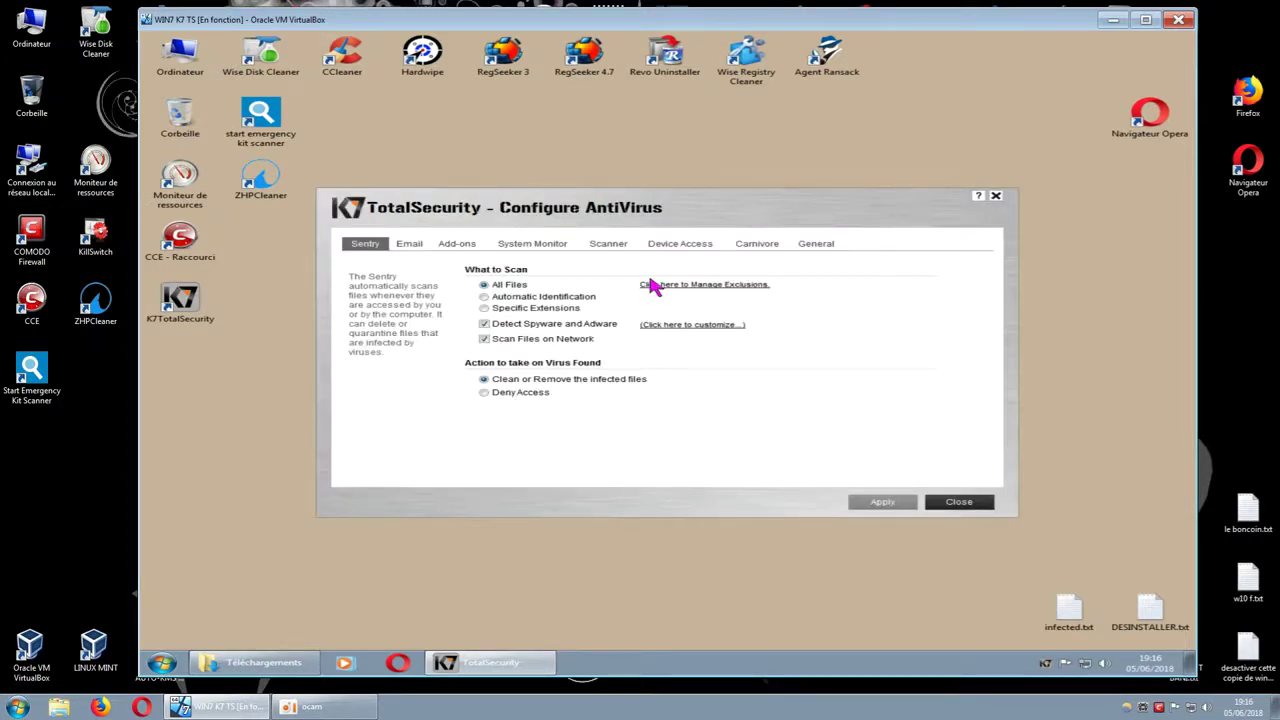
click(689, 250)
click(816, 246)
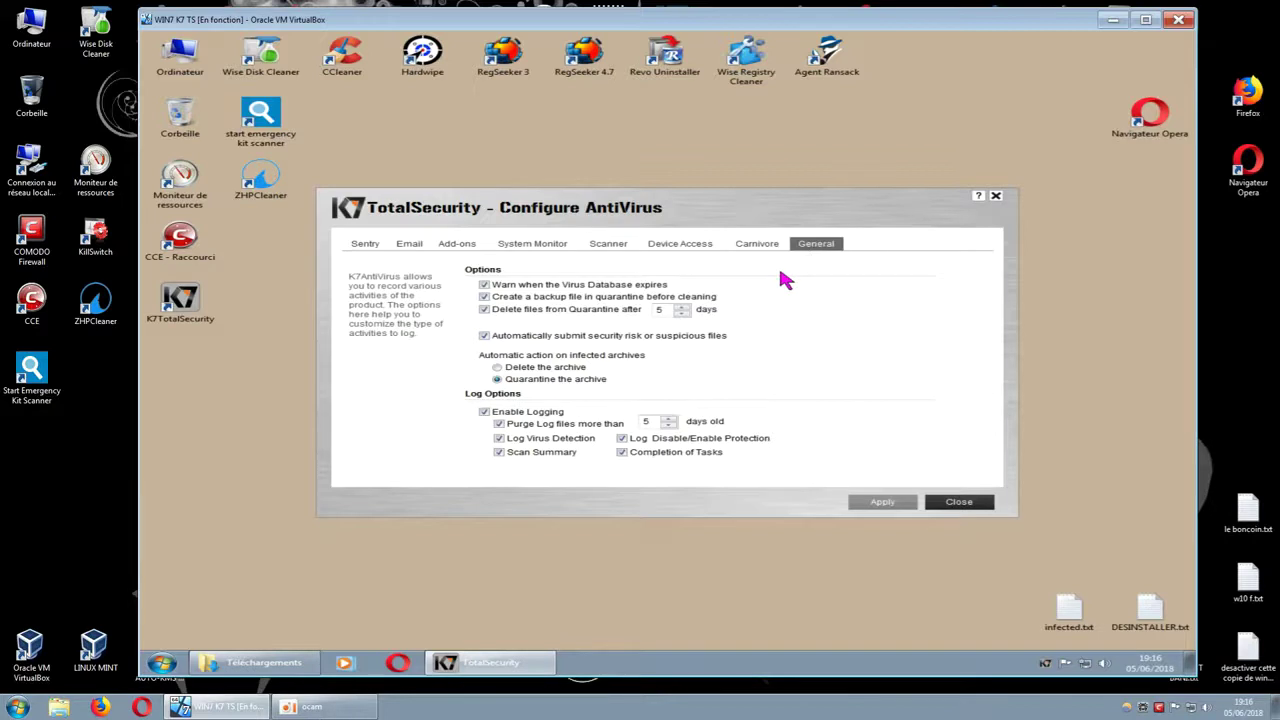
click(745, 248)
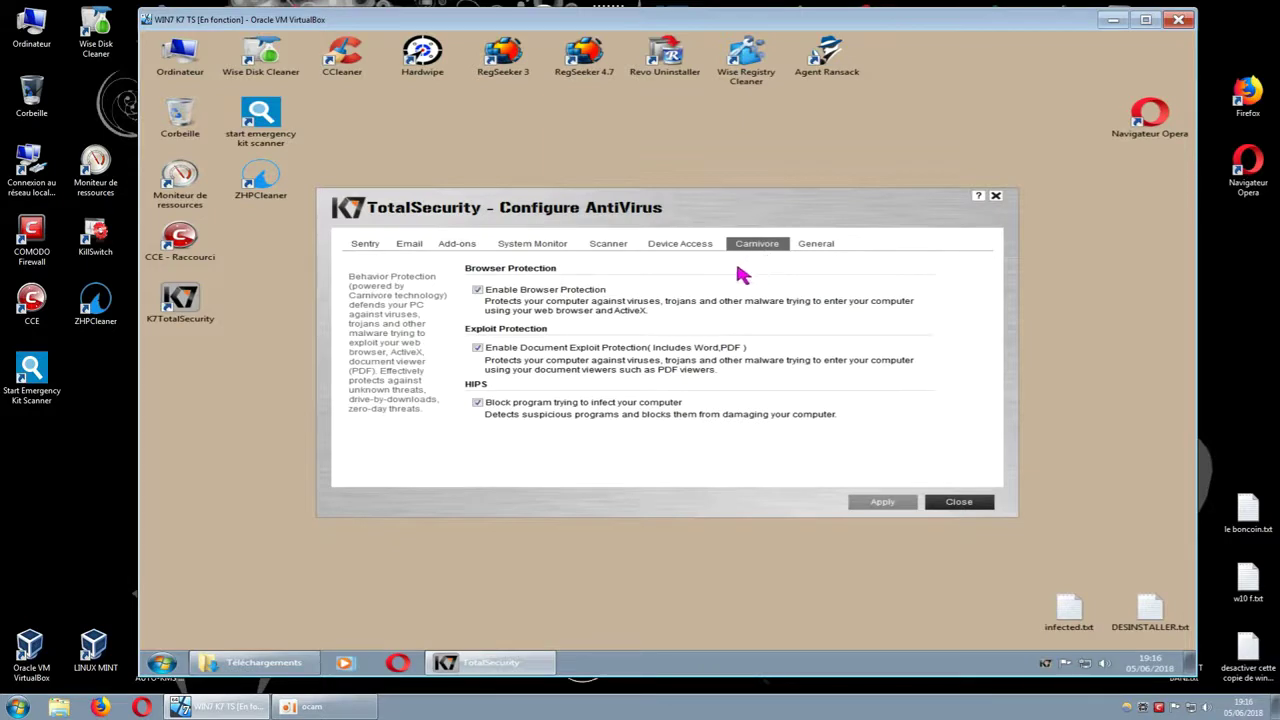
click(694, 247)
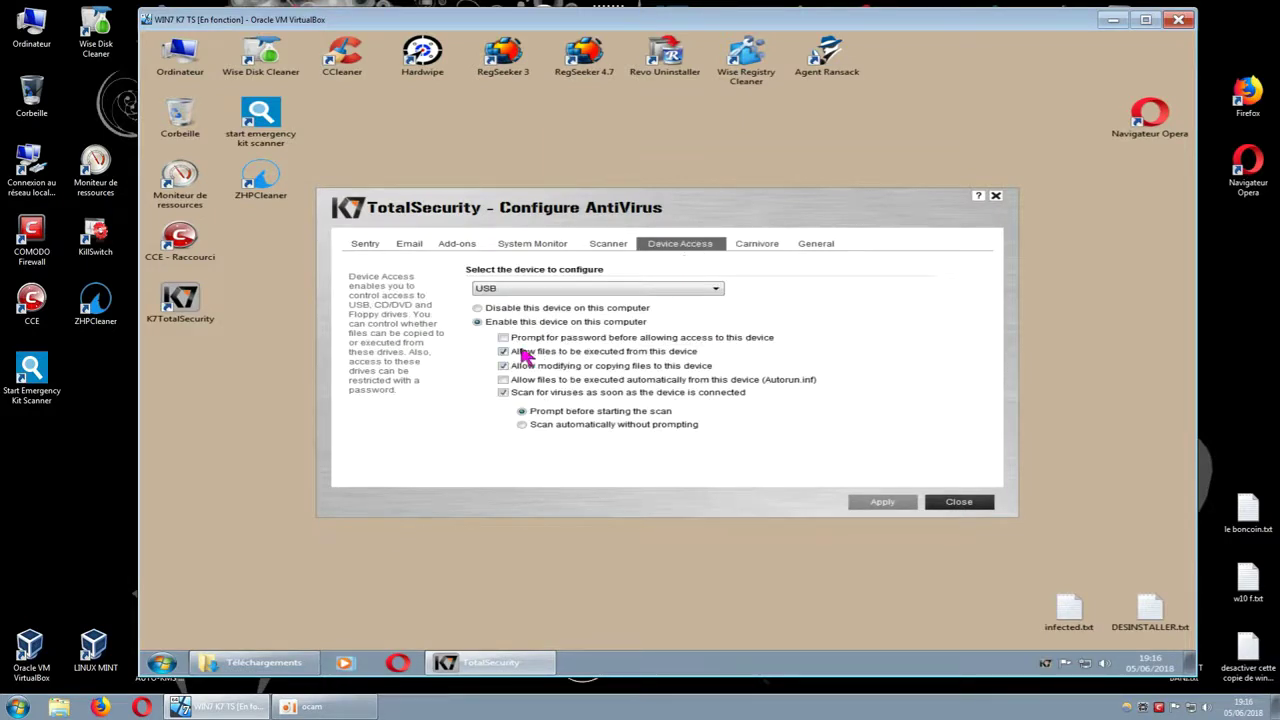
Step: Recheck the Scanner options, its exclusion list and the Sentry options, and close K7TotalSecurity
click(607, 245)
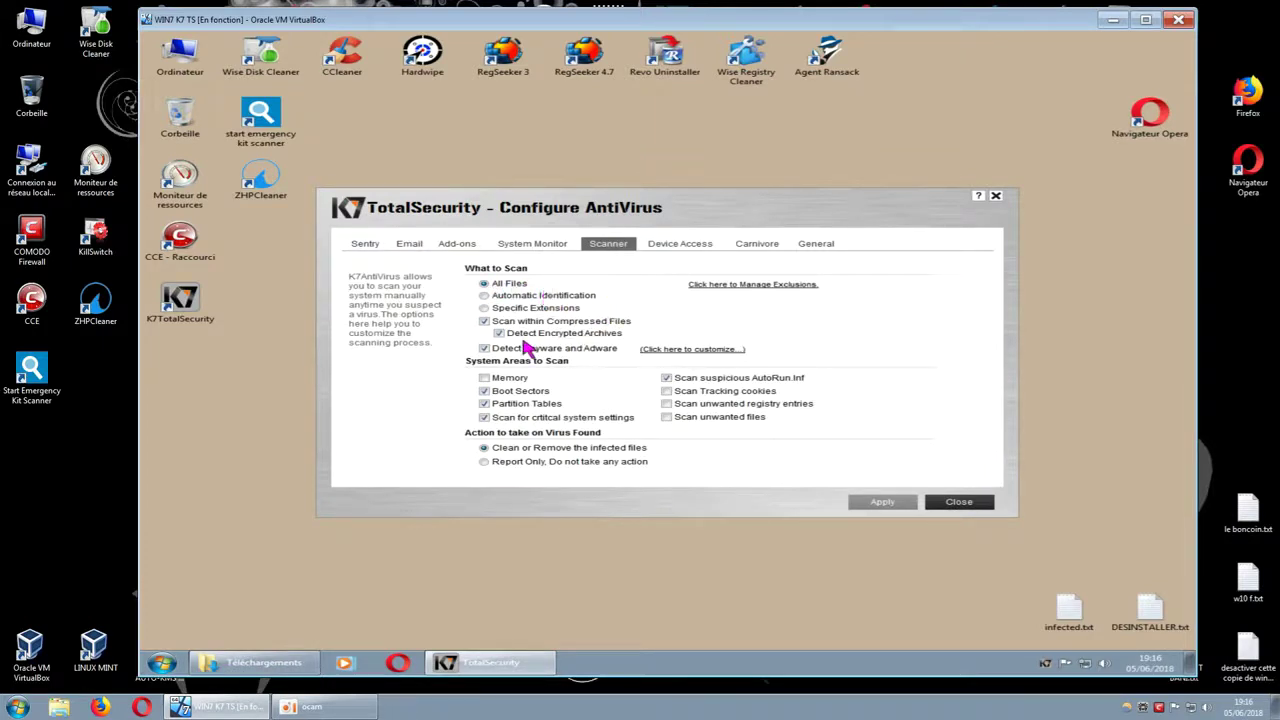
click(768, 287)
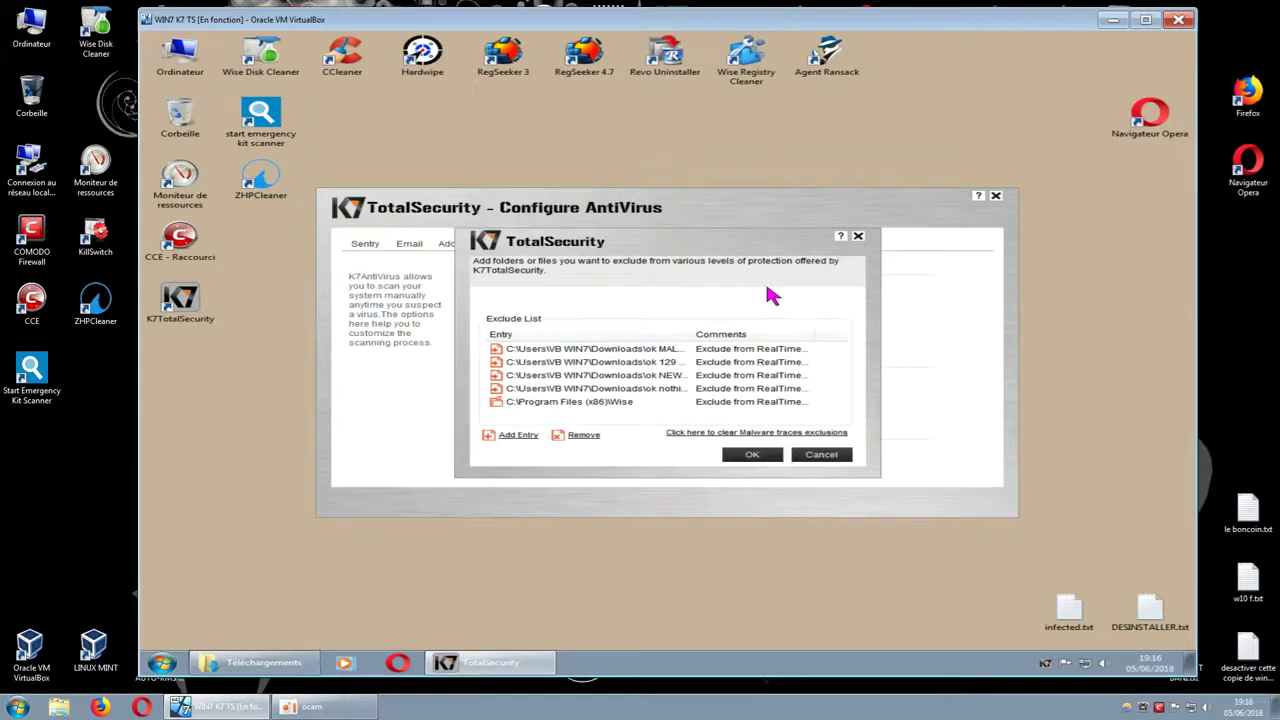
click(855, 258)
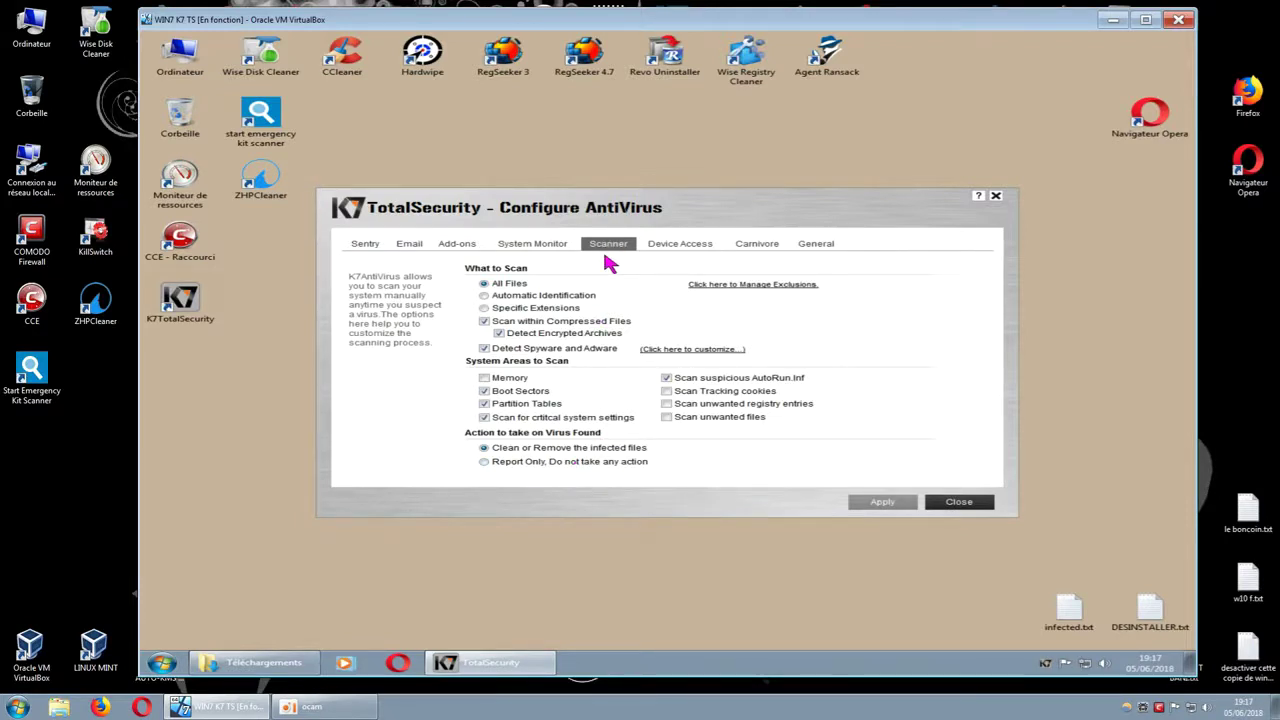
click(368, 246)
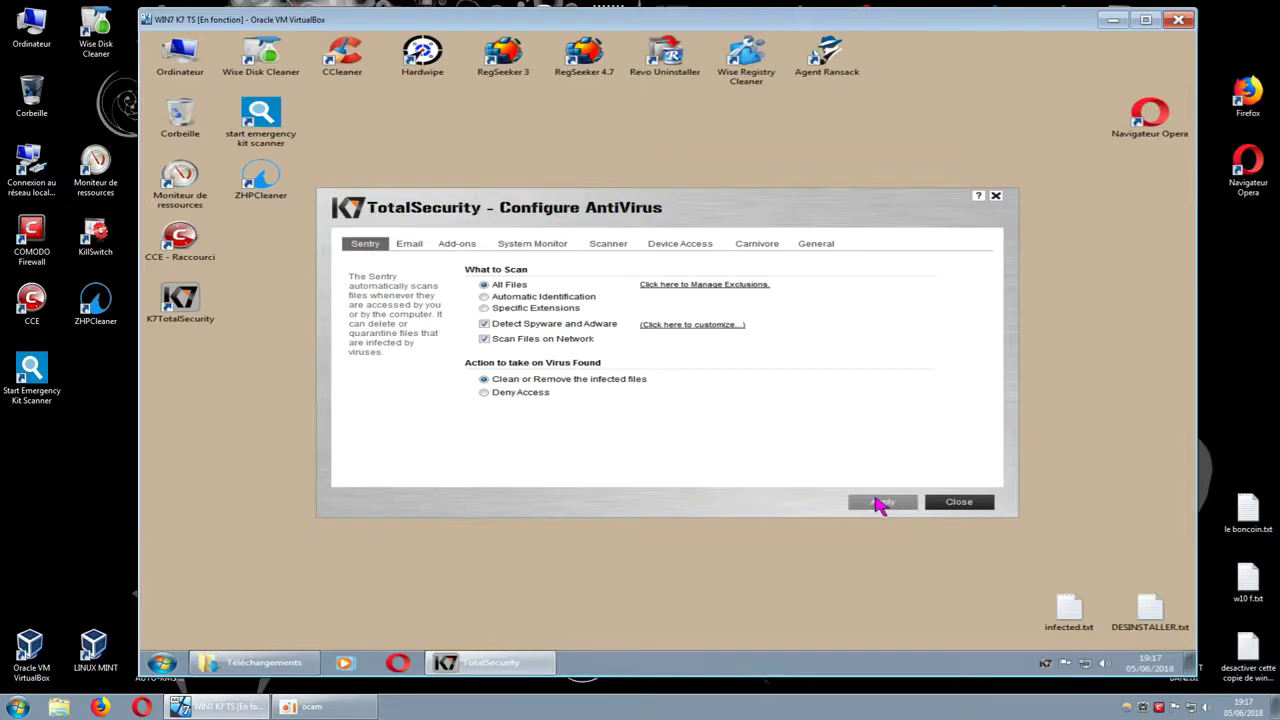
click(955, 503)
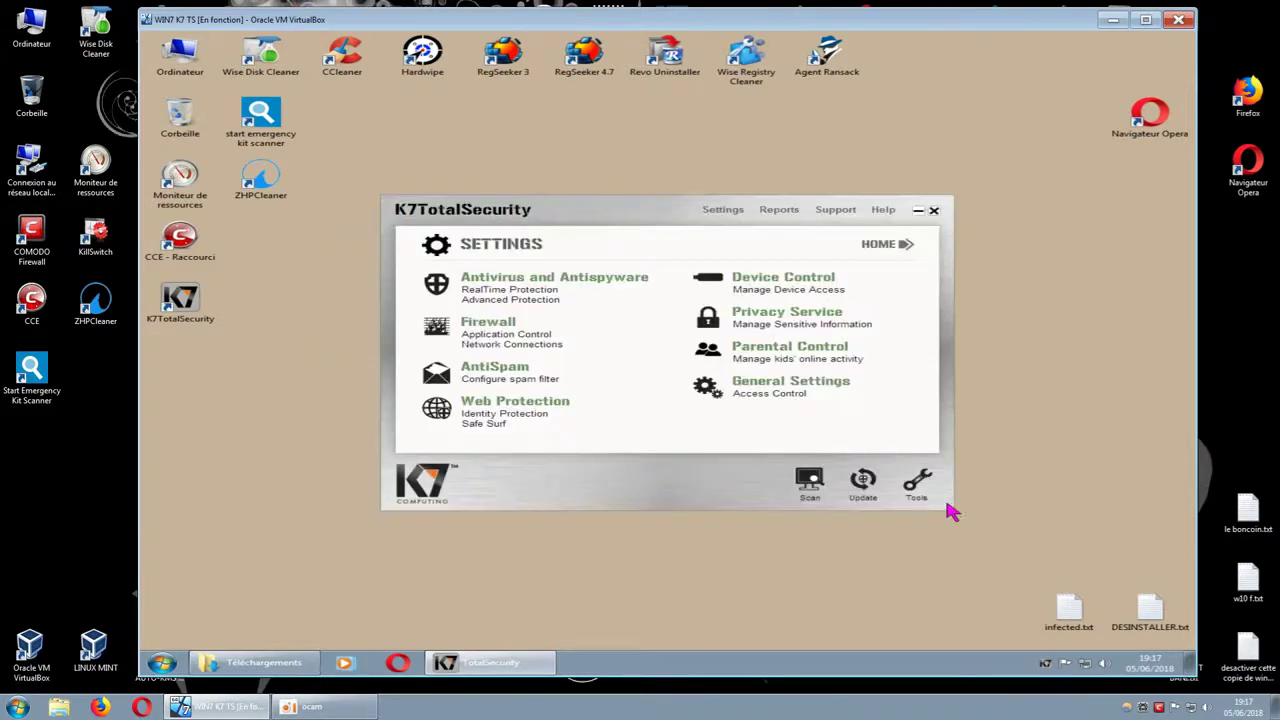
click(934, 214)
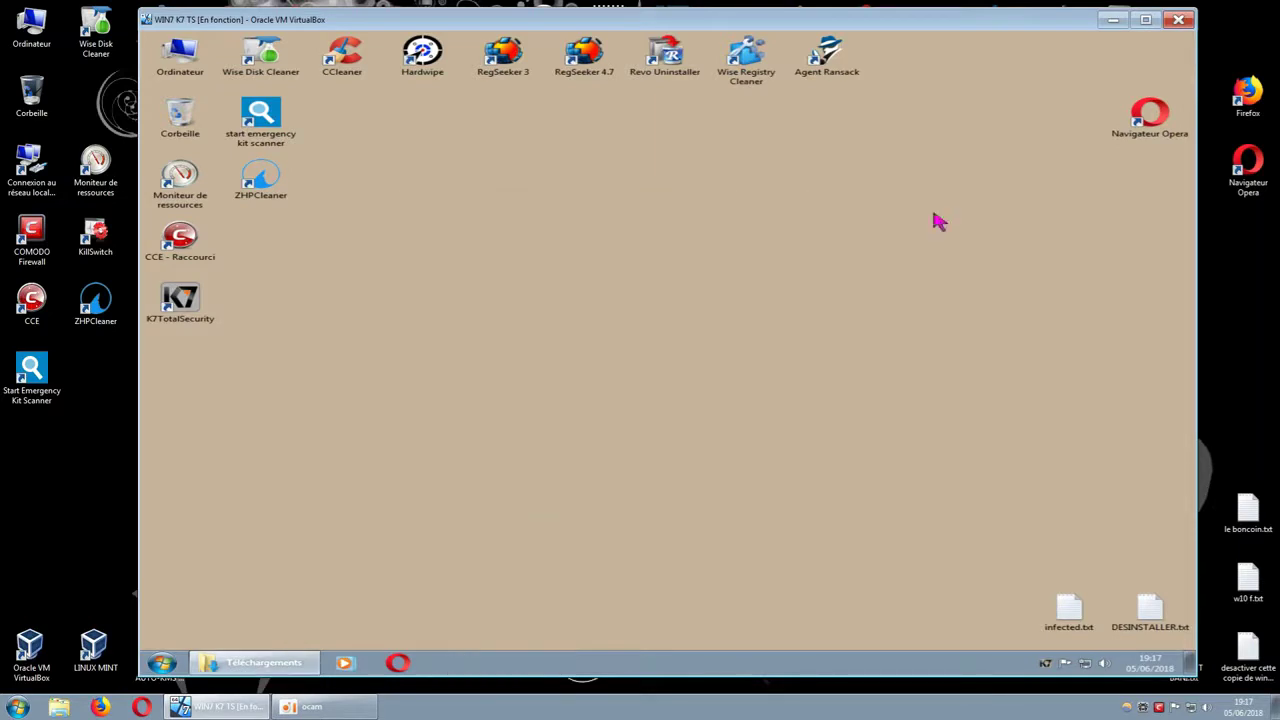
Step: Extract "ok NEW_virus ytisf-1959 files.zip" from Téléchargements into its own folder with 7-Zip, and move the progress window off the archives
click(298, 655)
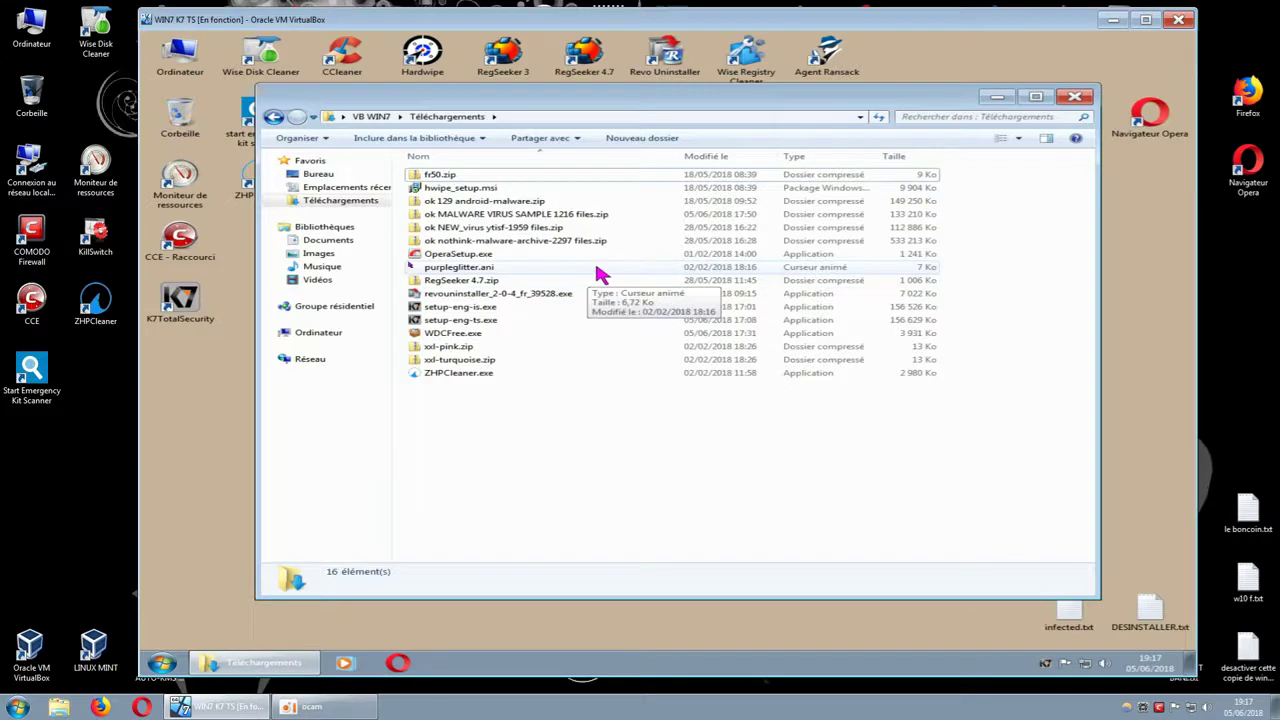
right_click(541, 228)
mouse_move(600, 285)
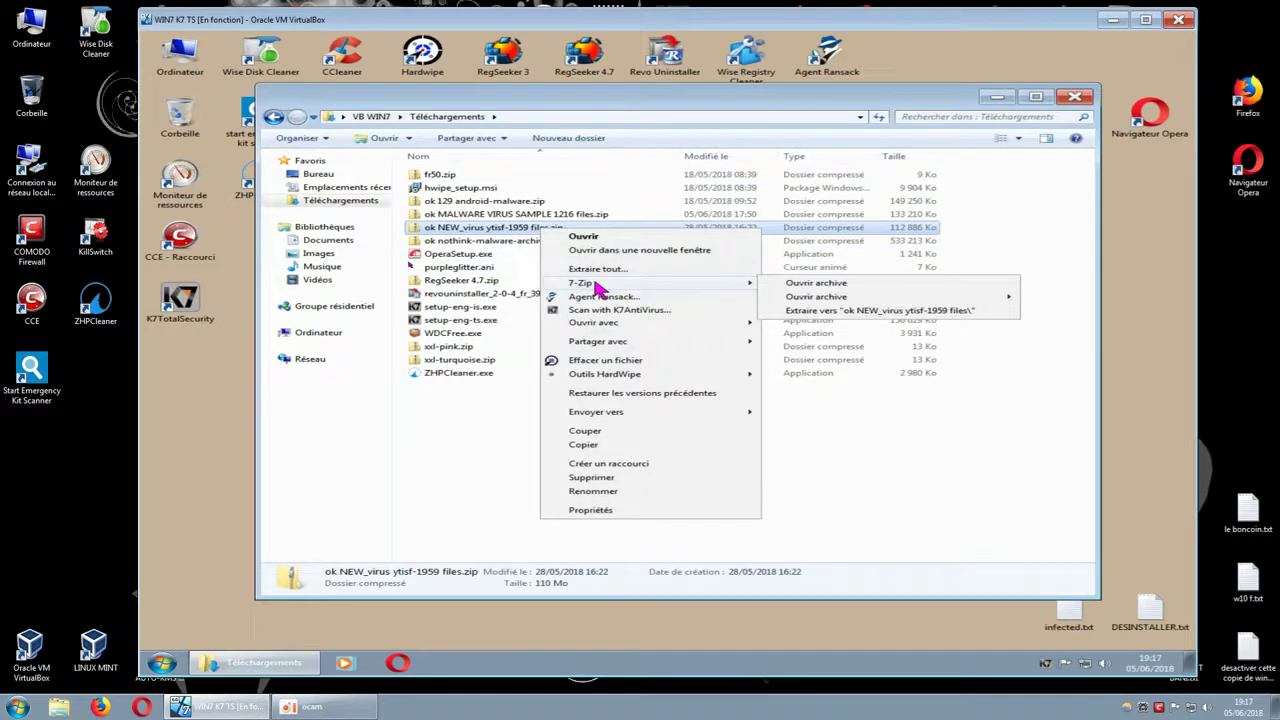
click(797, 312)
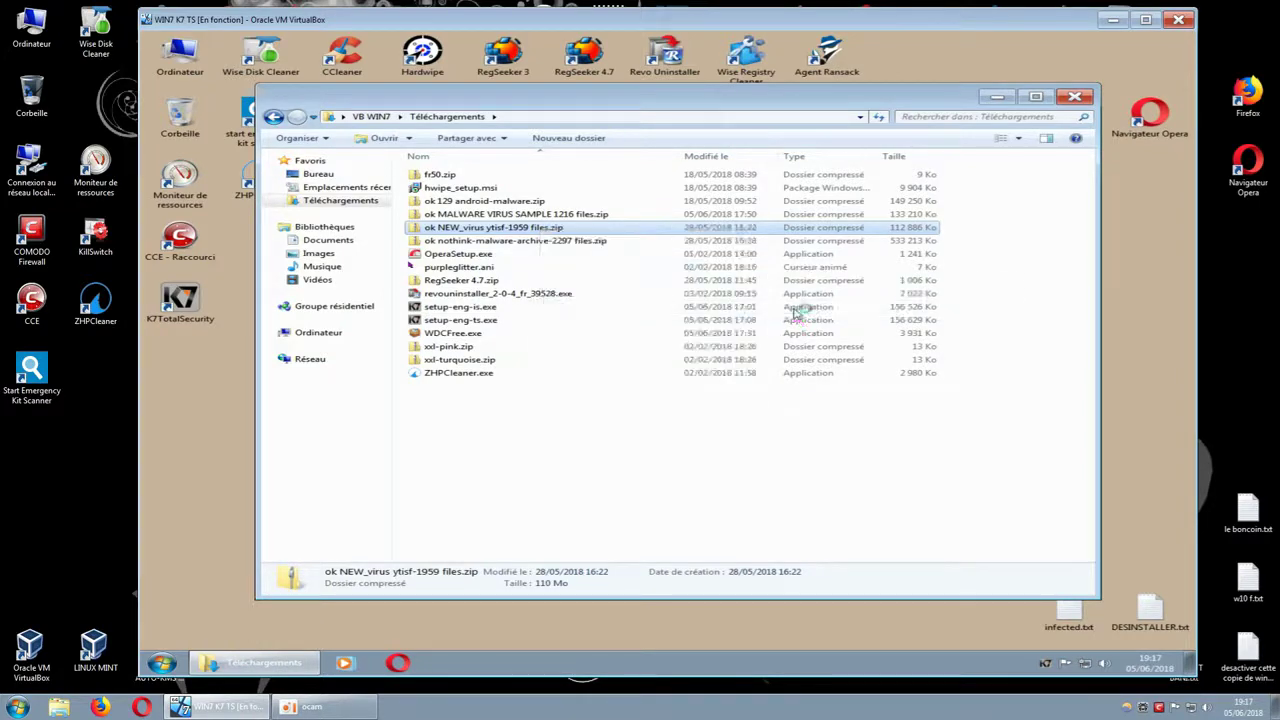
drag(625, 237, 514, 310)
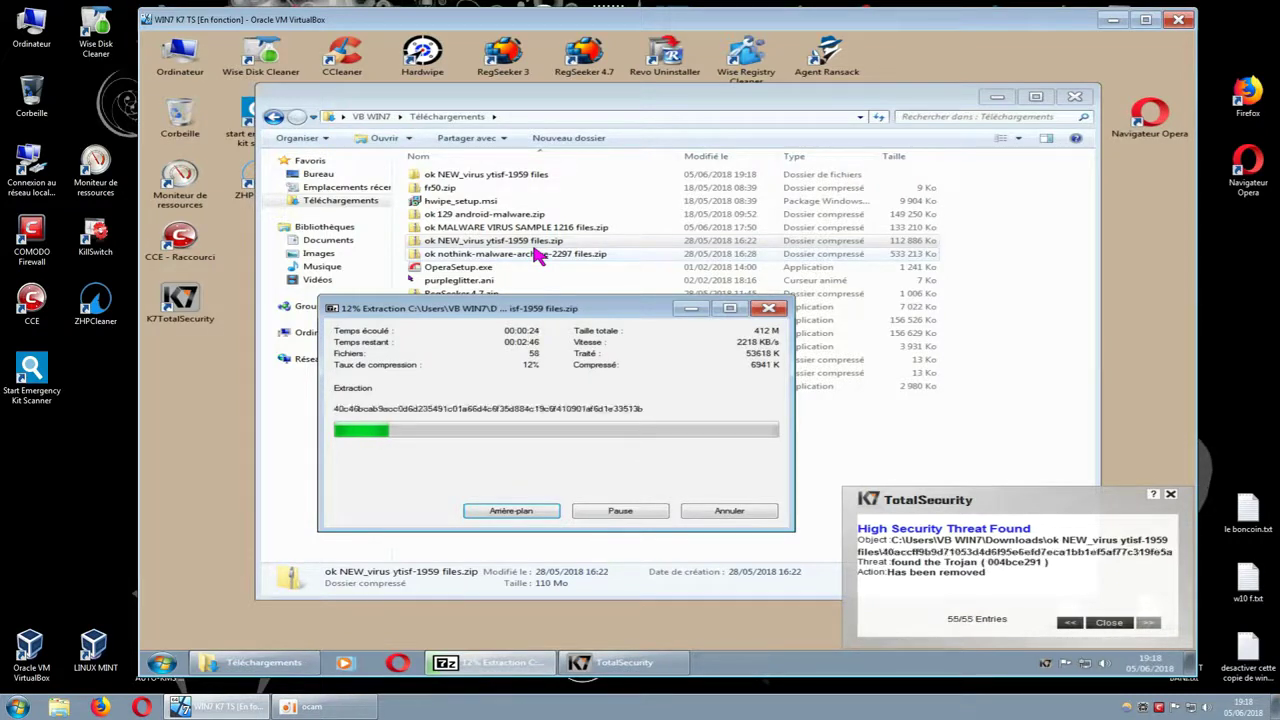
Step: Check the properties of the extracted "ok NEW_virus ytisf-1959 files" folder in Téléchargements, and minimize the folder window
click(1006, 103)
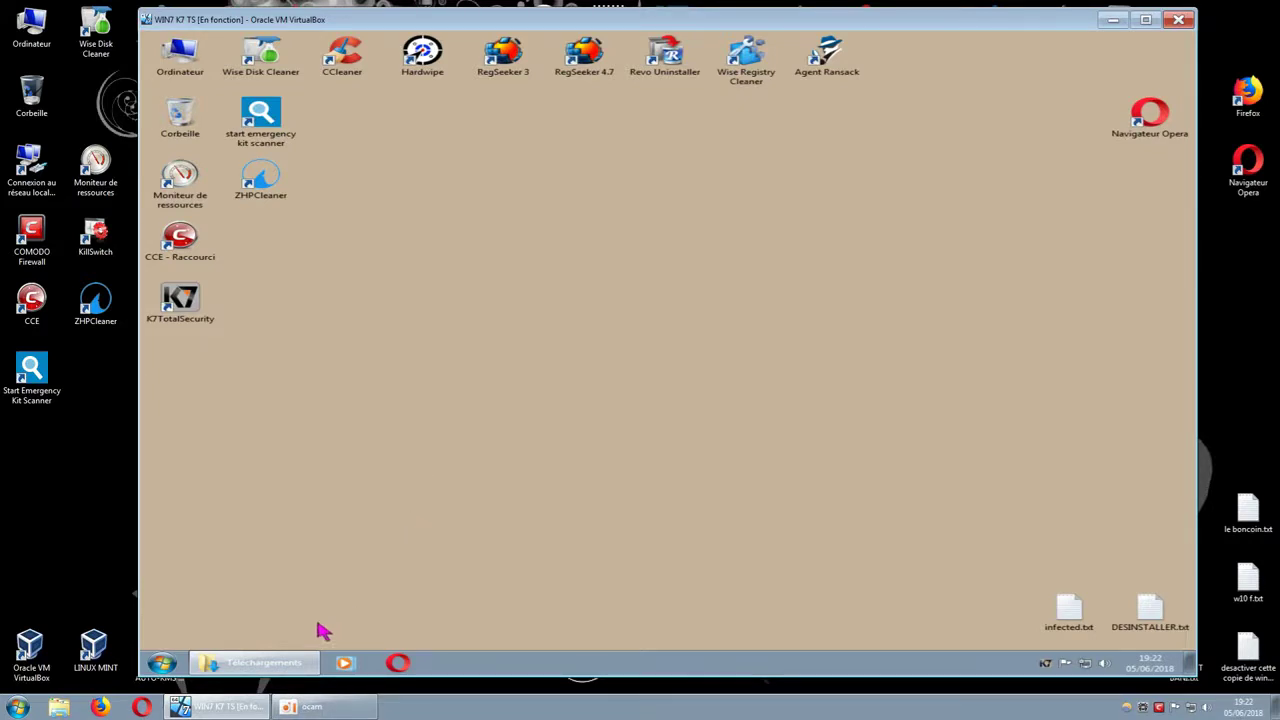
click(286, 663)
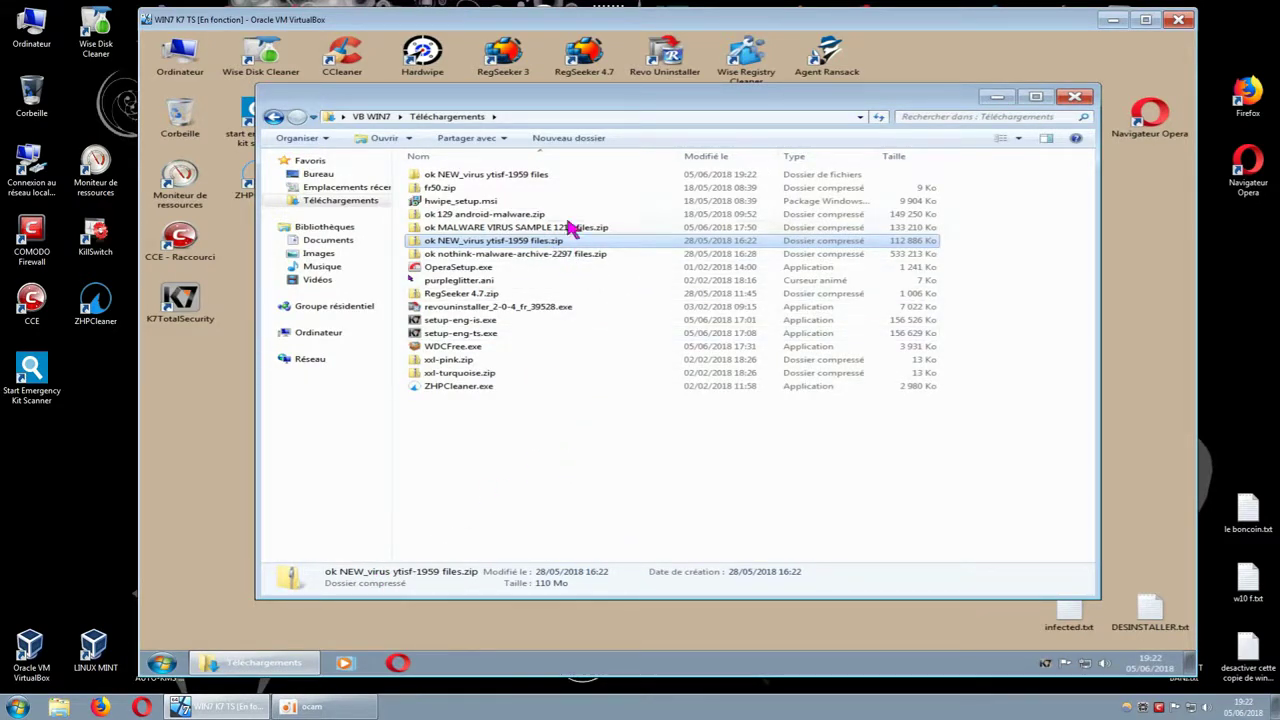
right_click(490, 180)
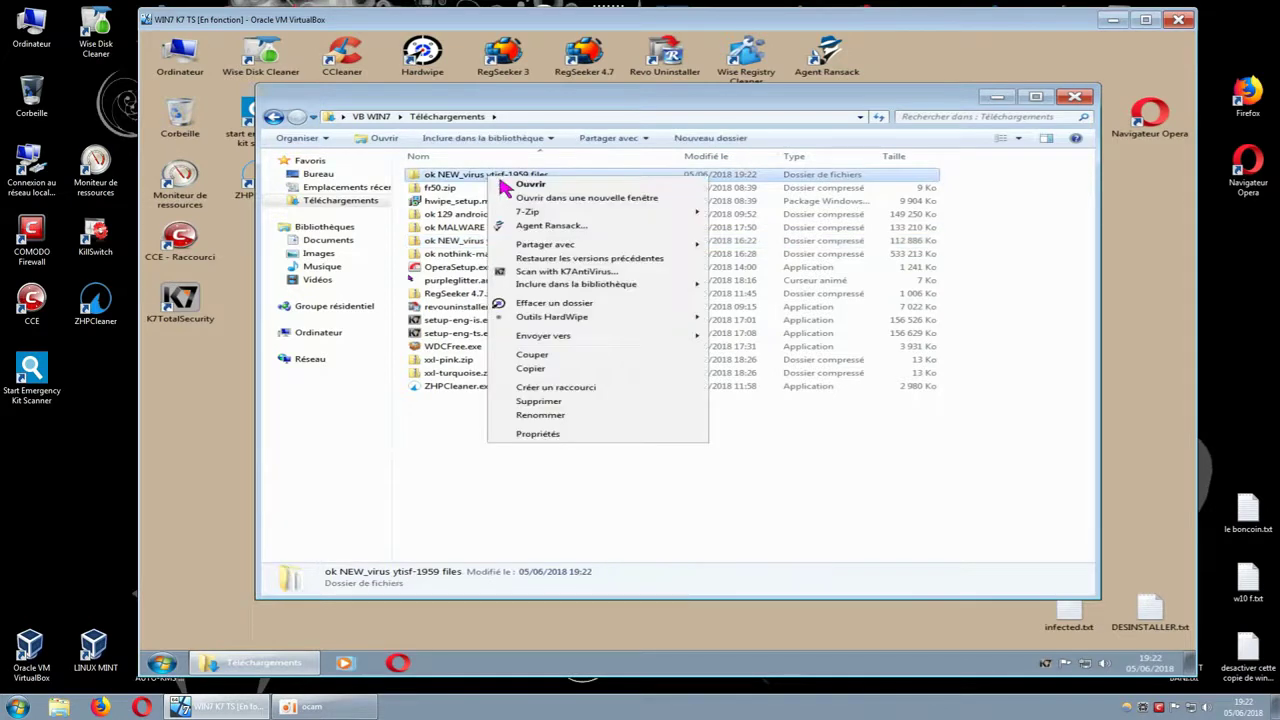
click(549, 440)
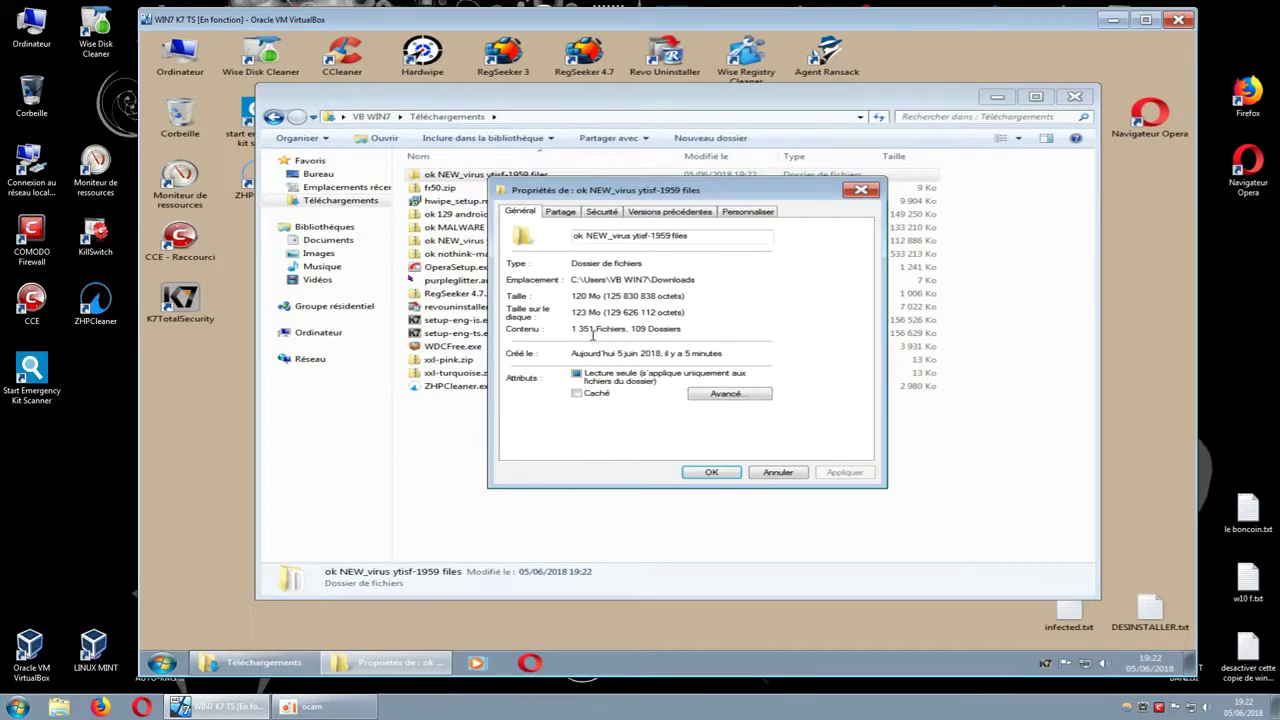
click(853, 193)
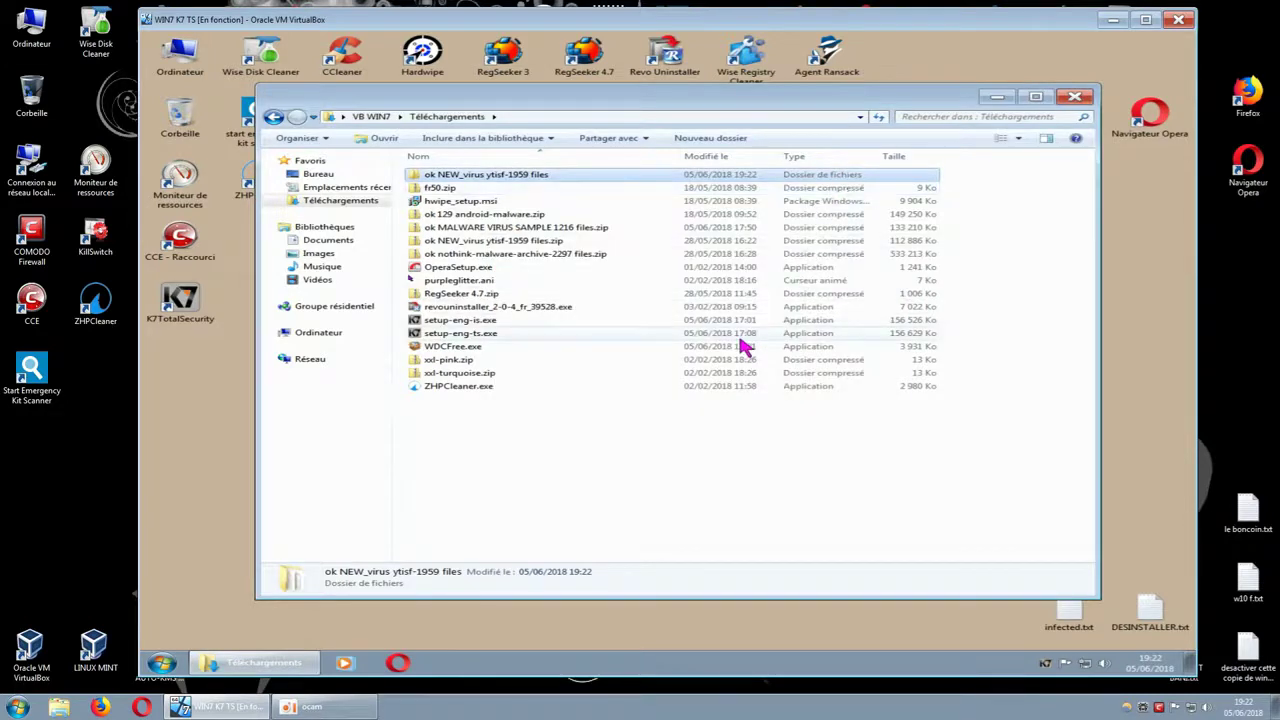
click(997, 97)
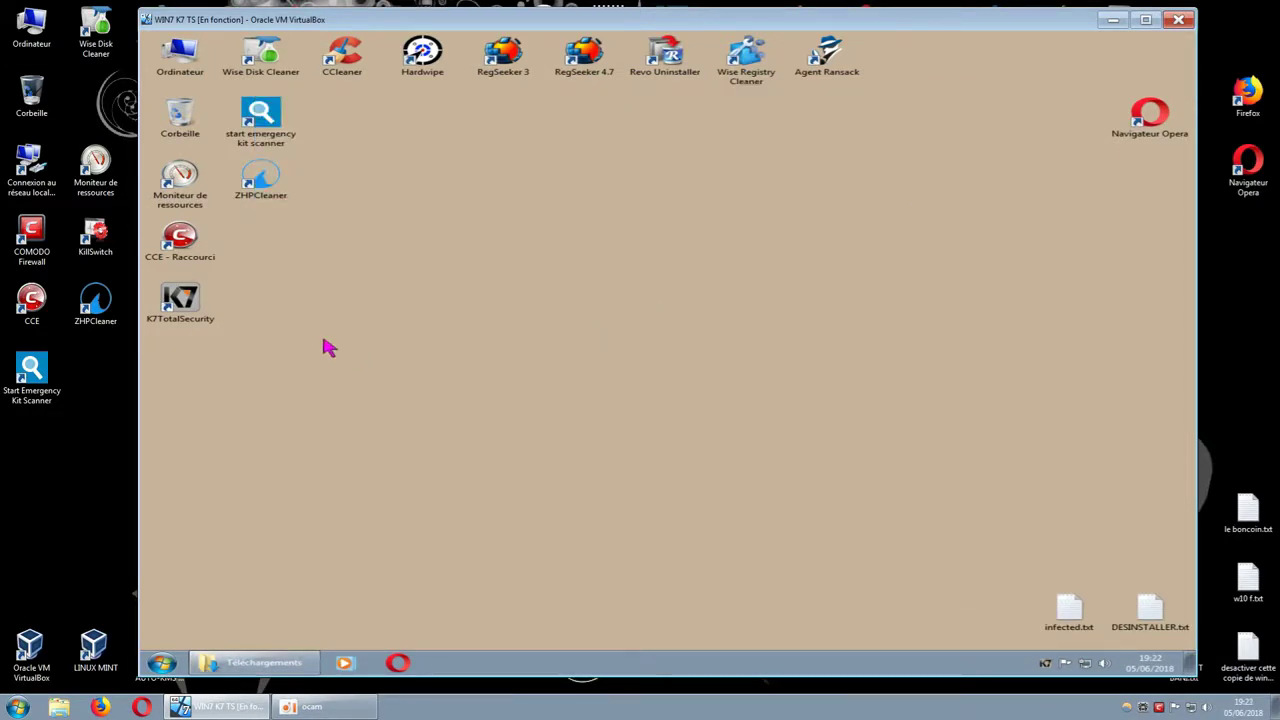
Step: Open the Quarantine Manager from K7TotalSecurity's reports and look through the quarantined files
double_click(182, 300)
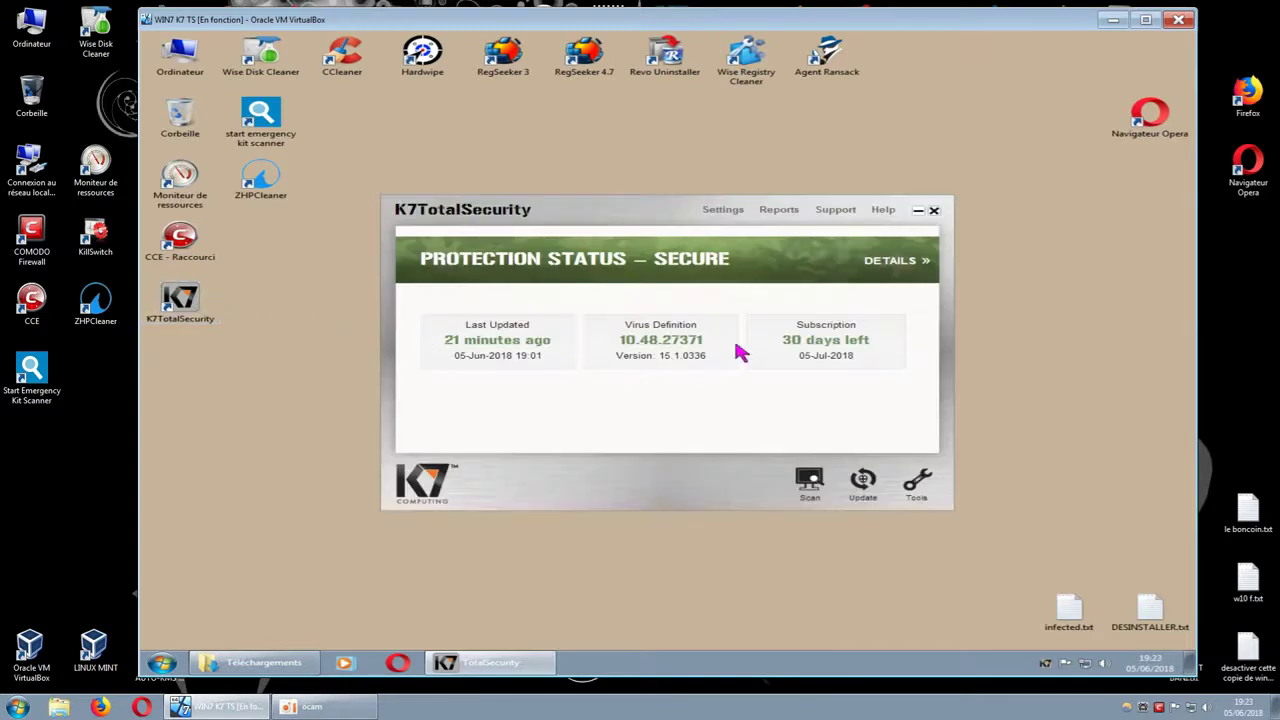
click(778, 214)
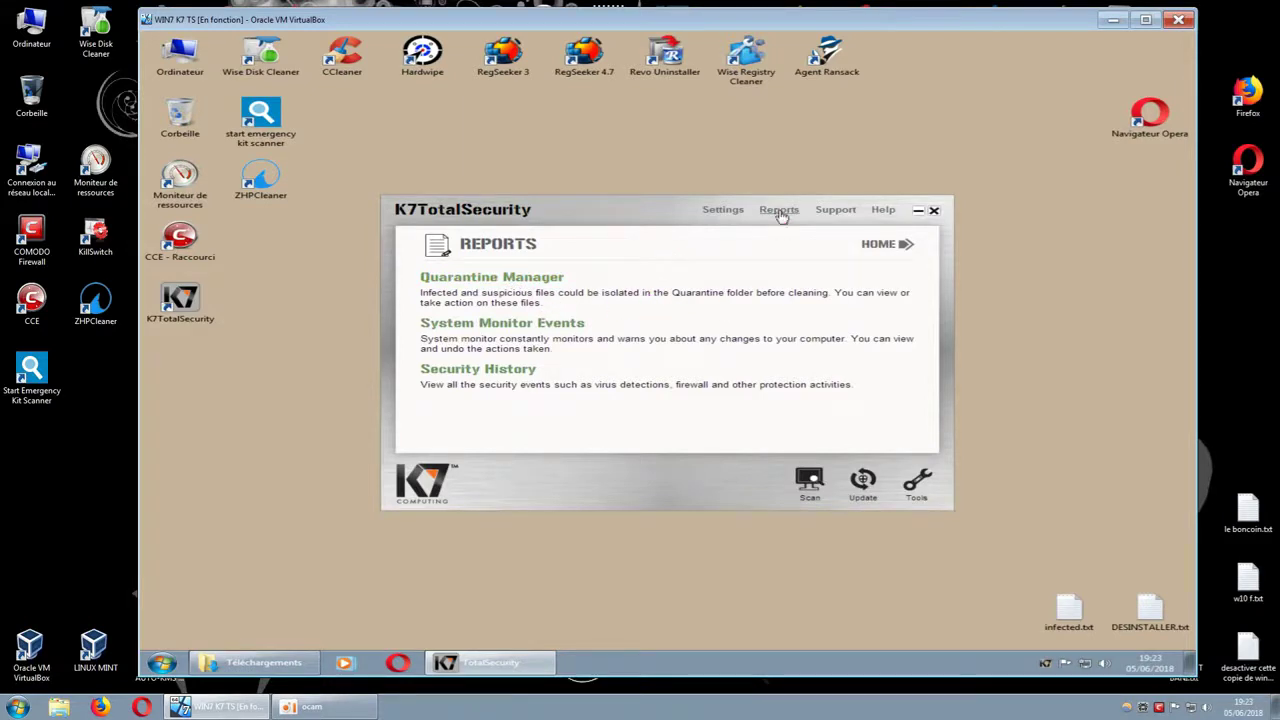
click(507, 287)
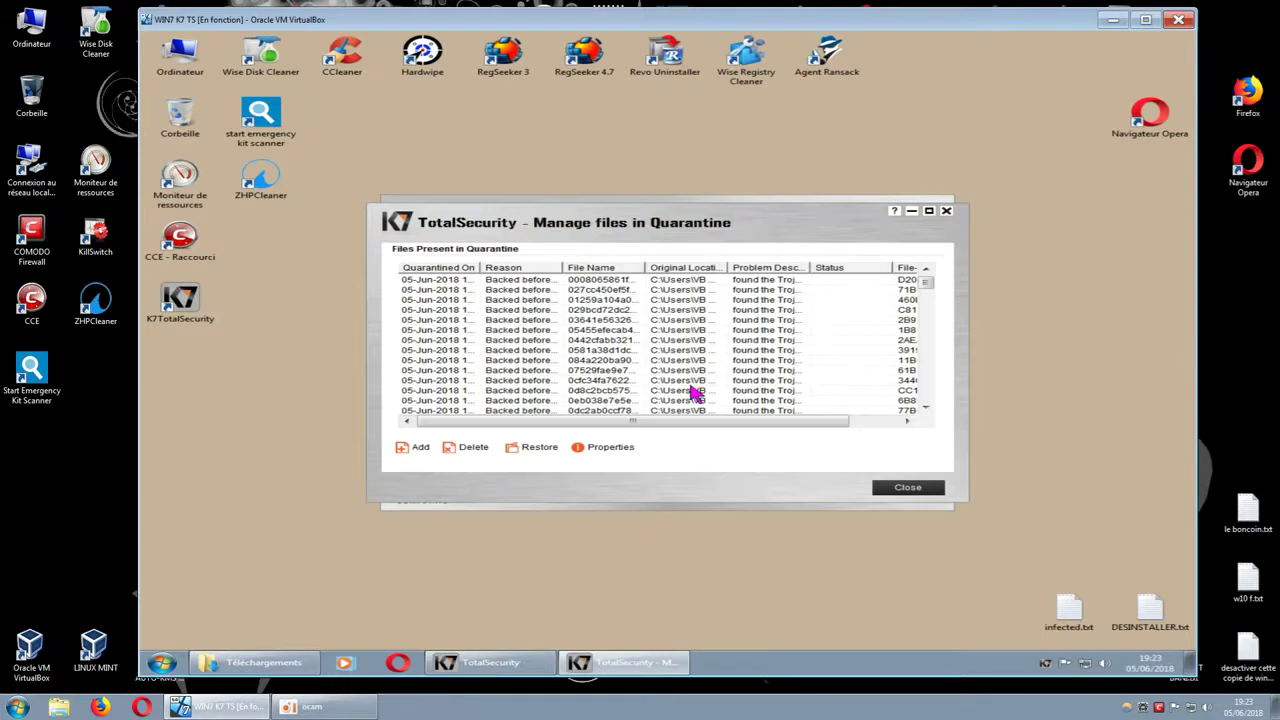
drag(928, 281, 931, 366)
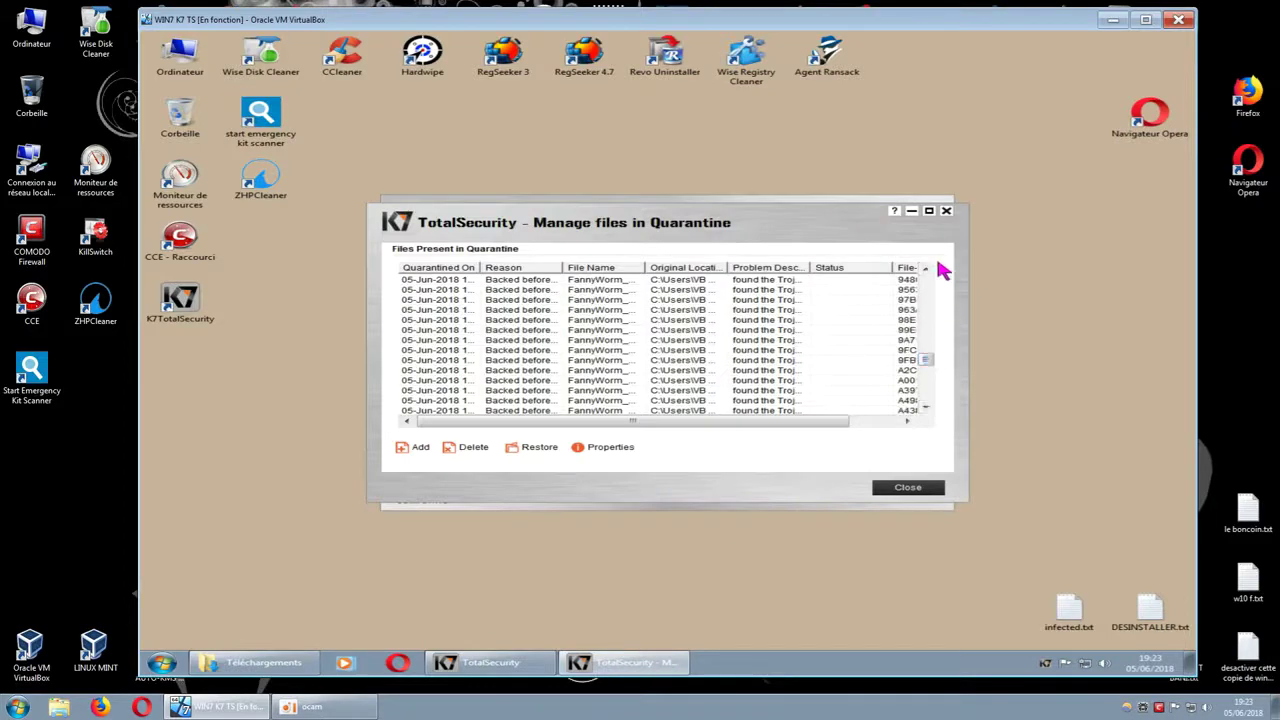
Step: Enlarge the quarantine window and examine the names and detections of the quarantined files throughout the list
click(929, 211)
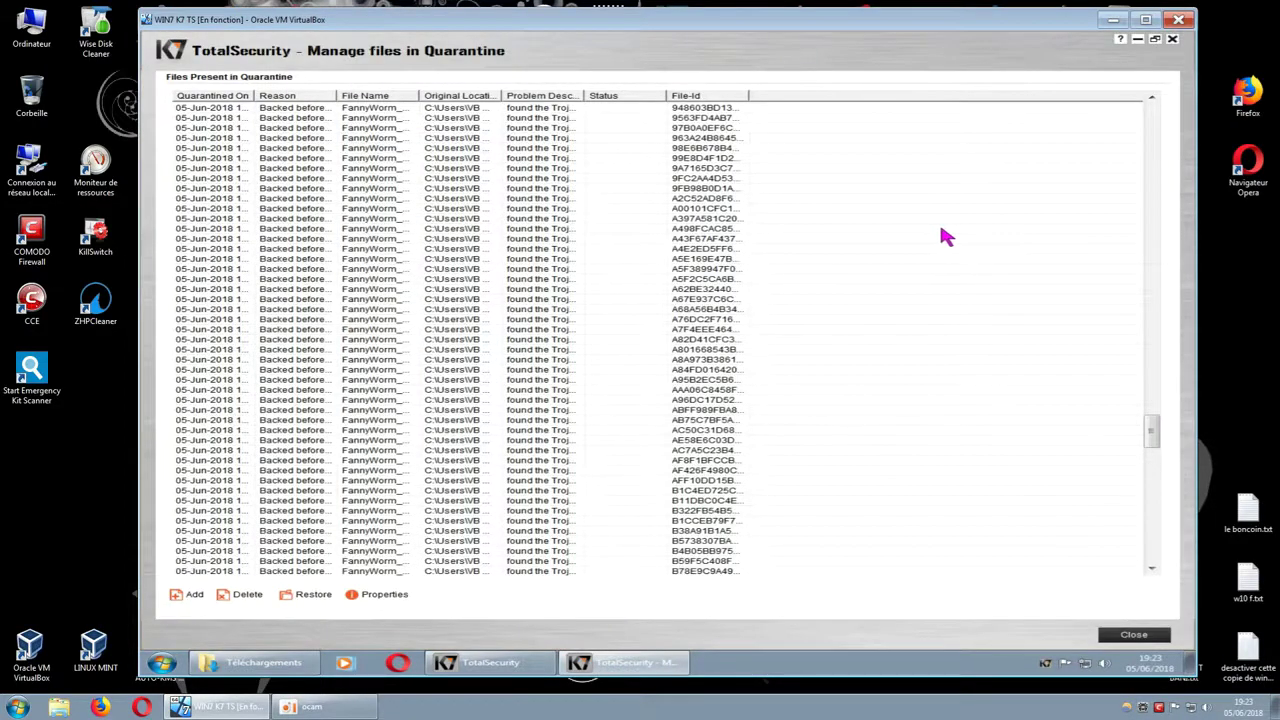
drag(1148, 434, 1160, 372)
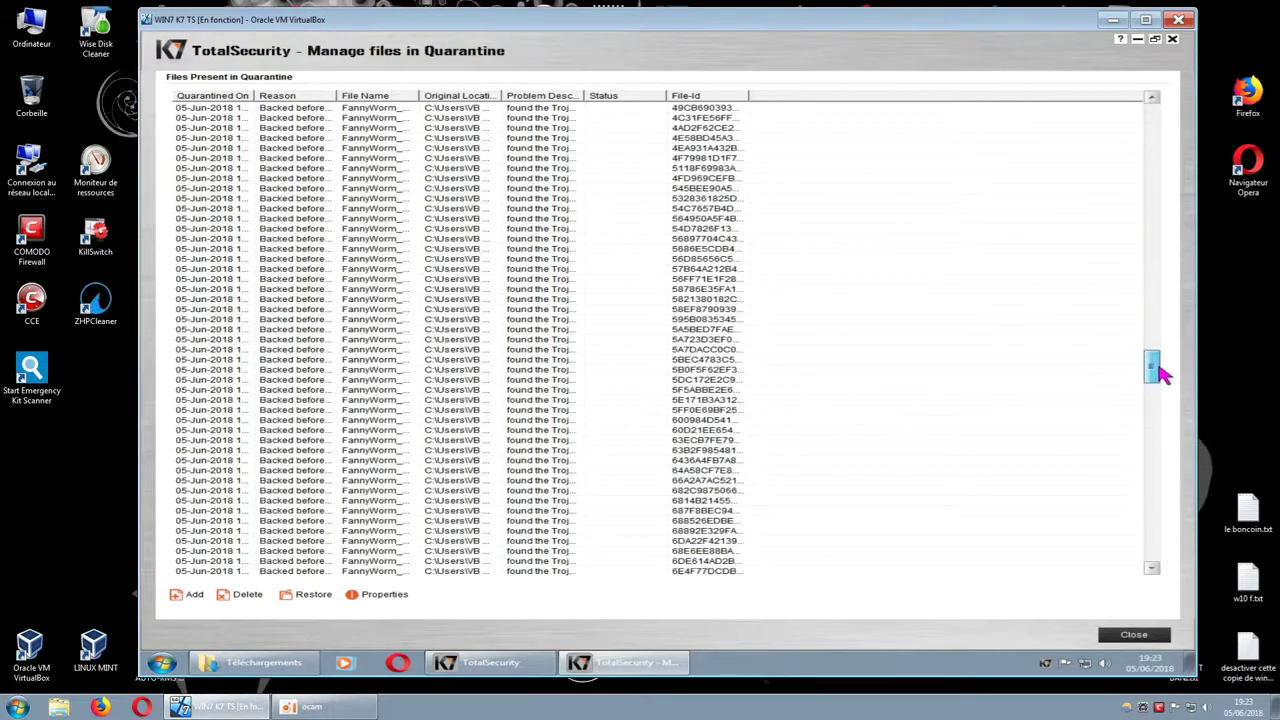
click(1155, 38)
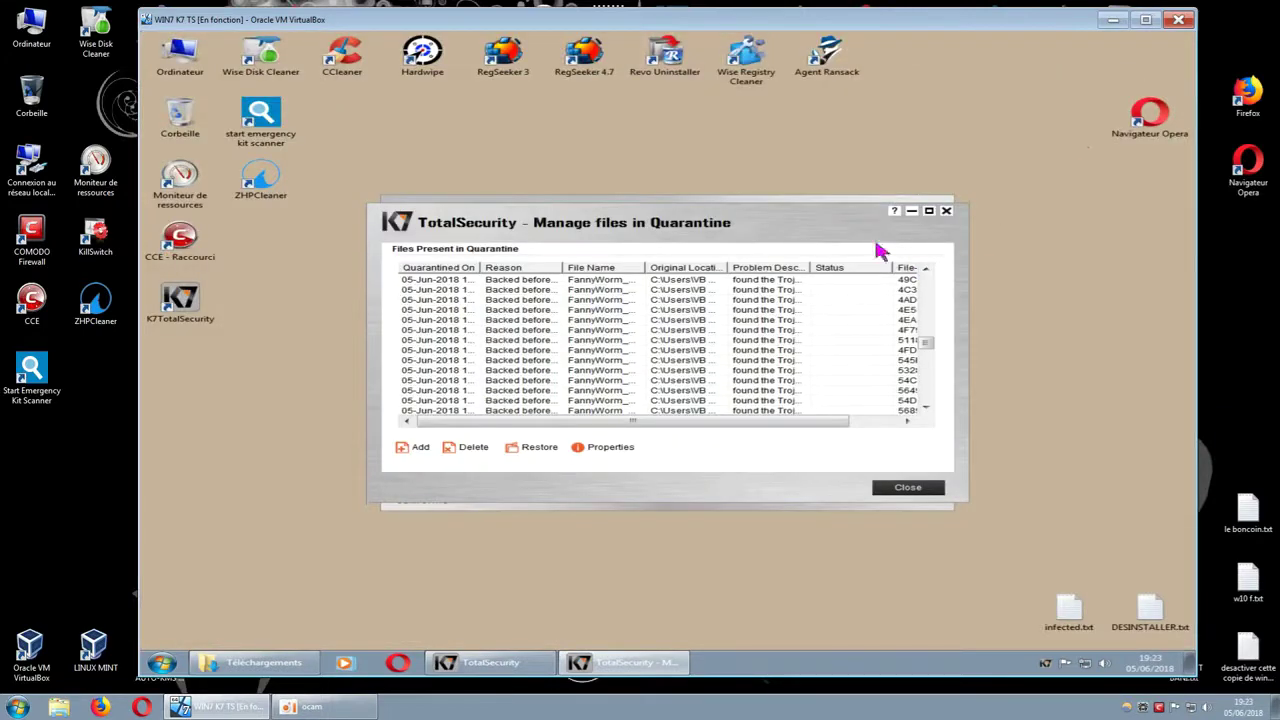
drag(858, 214, 667, 56)
drag(789, 340, 1140, 622)
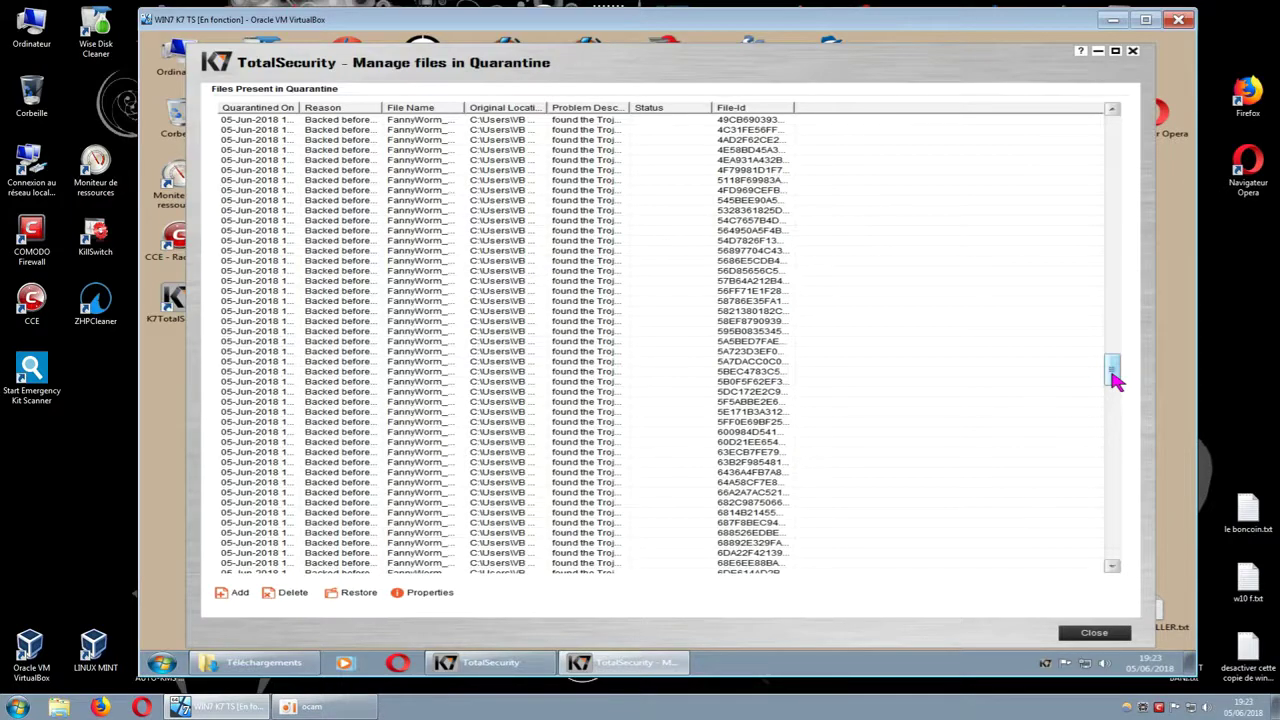
drag(1116, 378, 1114, 120)
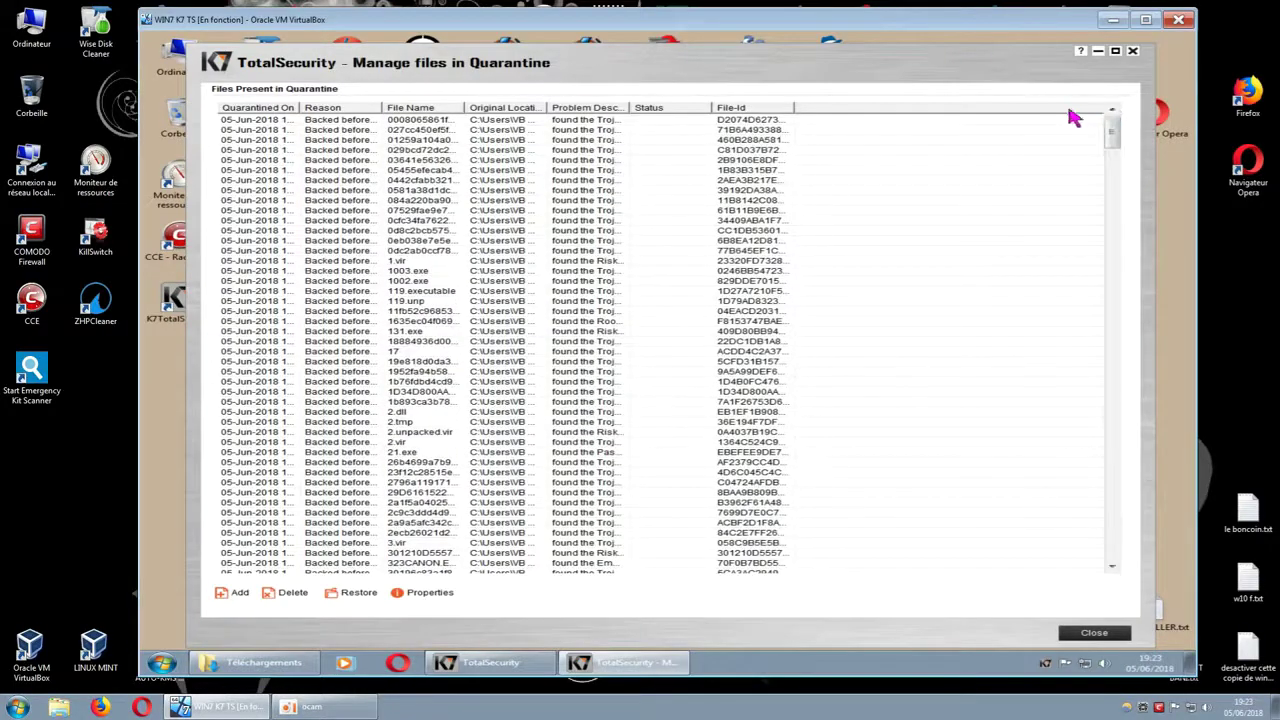
drag(1114, 143, 1112, 230)
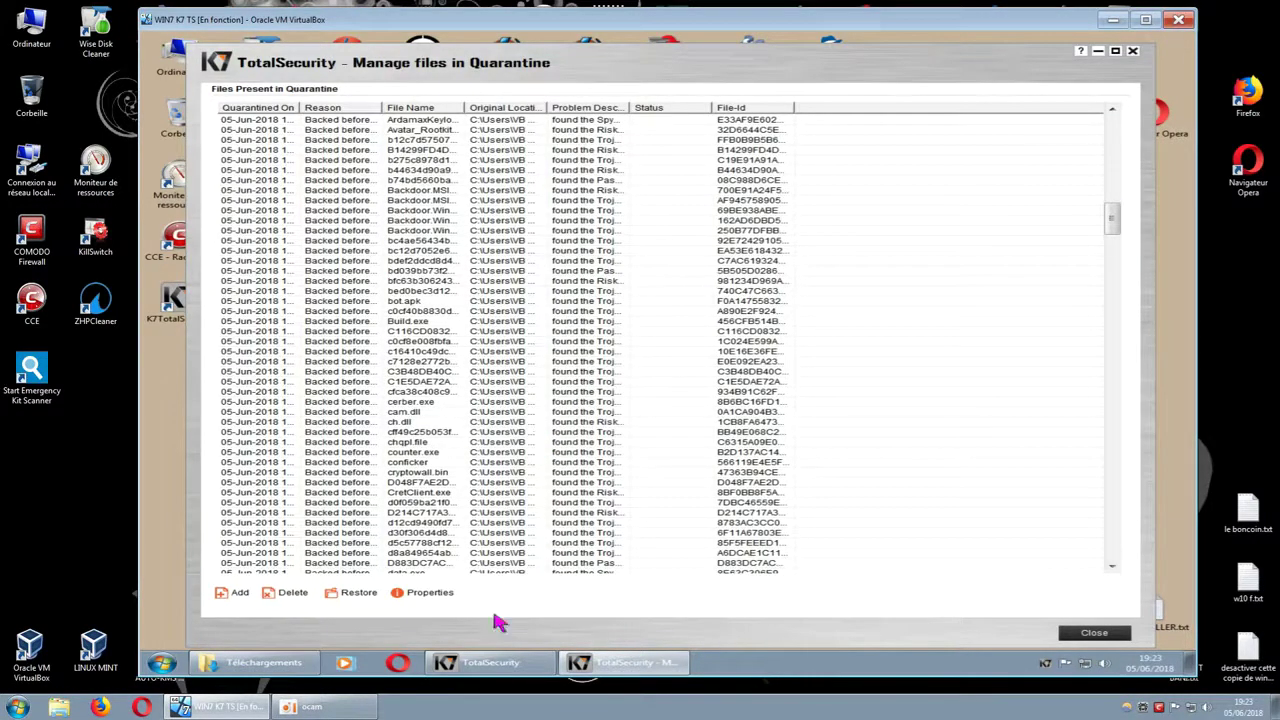
Step: Permanently delete the seven consecutive quarantined files directly below bot.apk, ending with the one starting C3B48DB40C
click(292, 595)
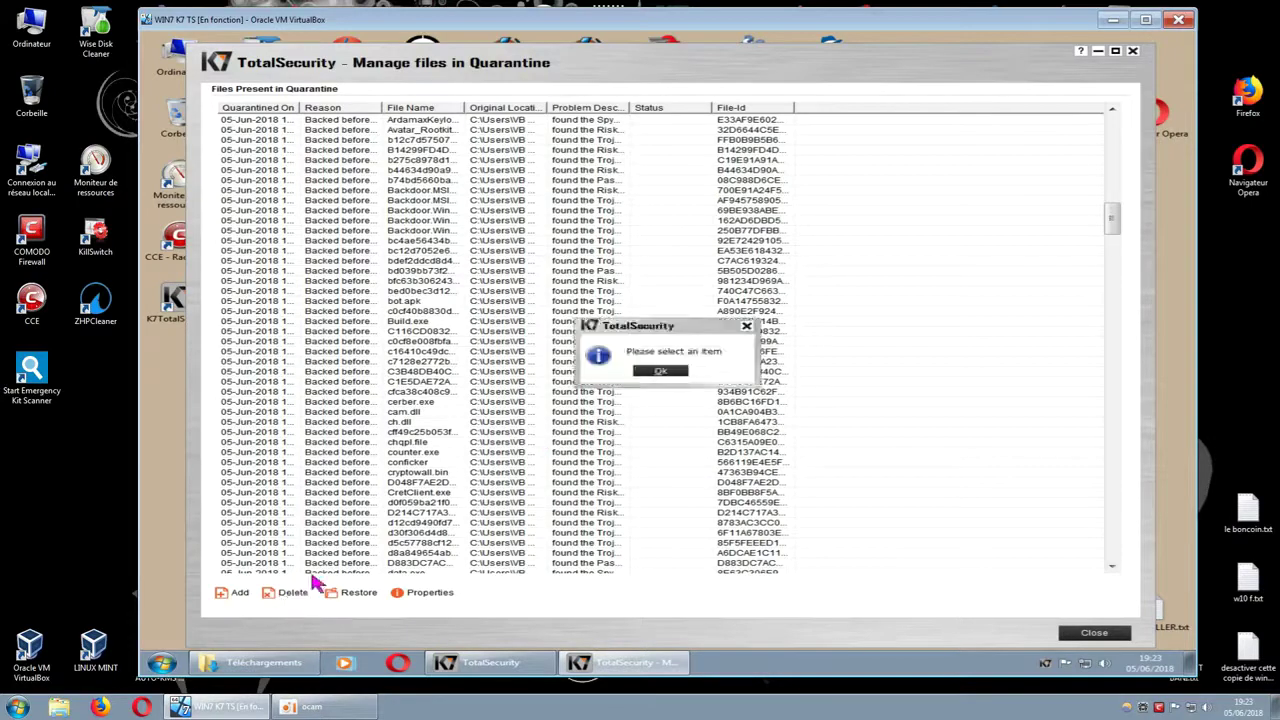
click(666, 372)
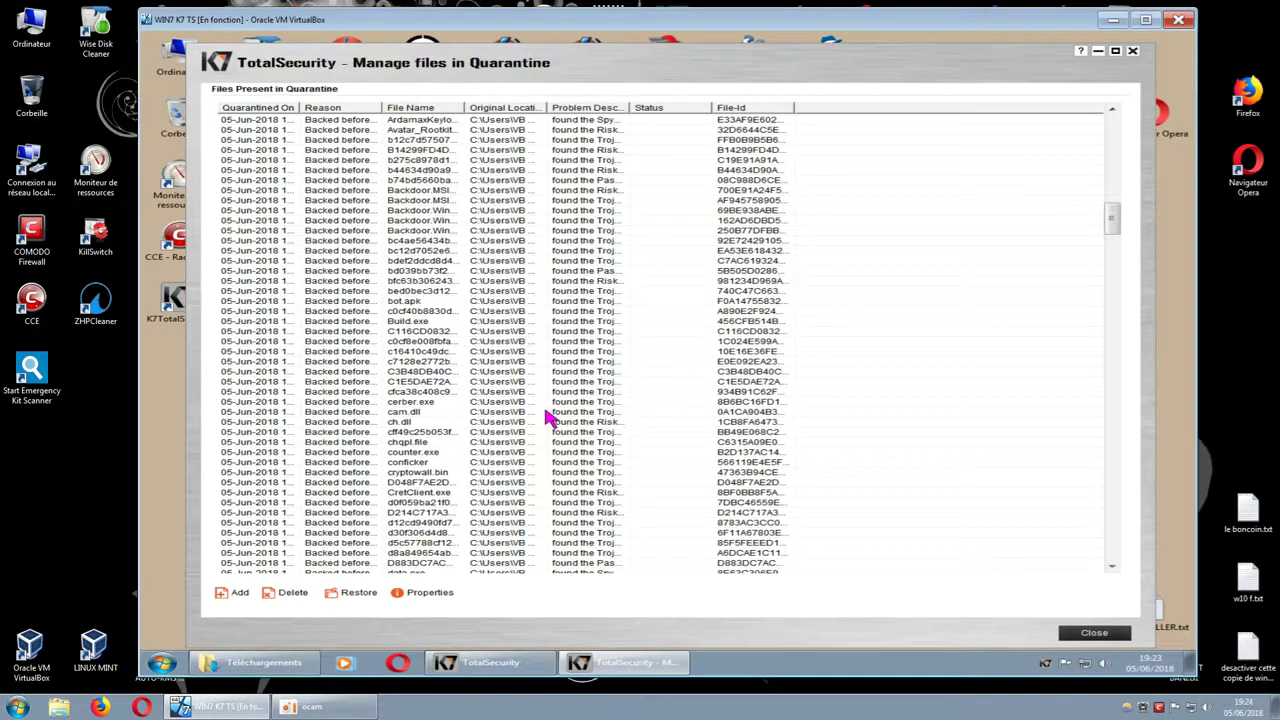
click(417, 313)
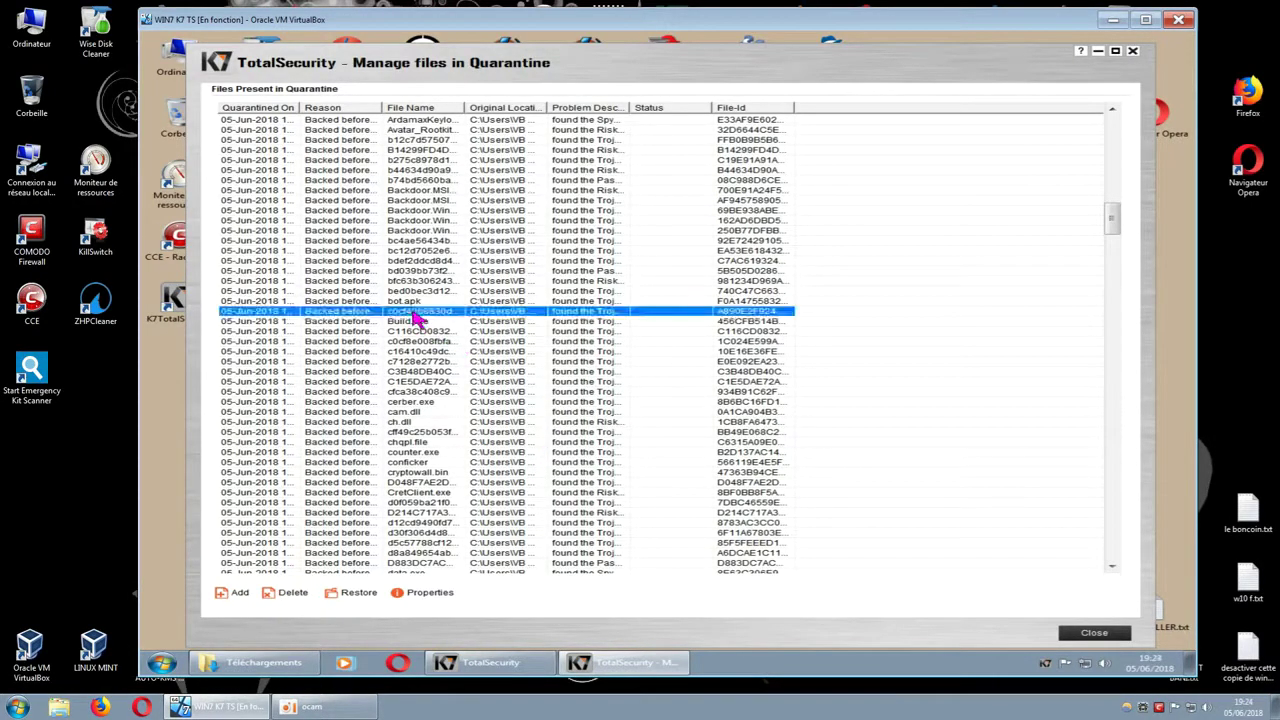
shift+click(418, 322)
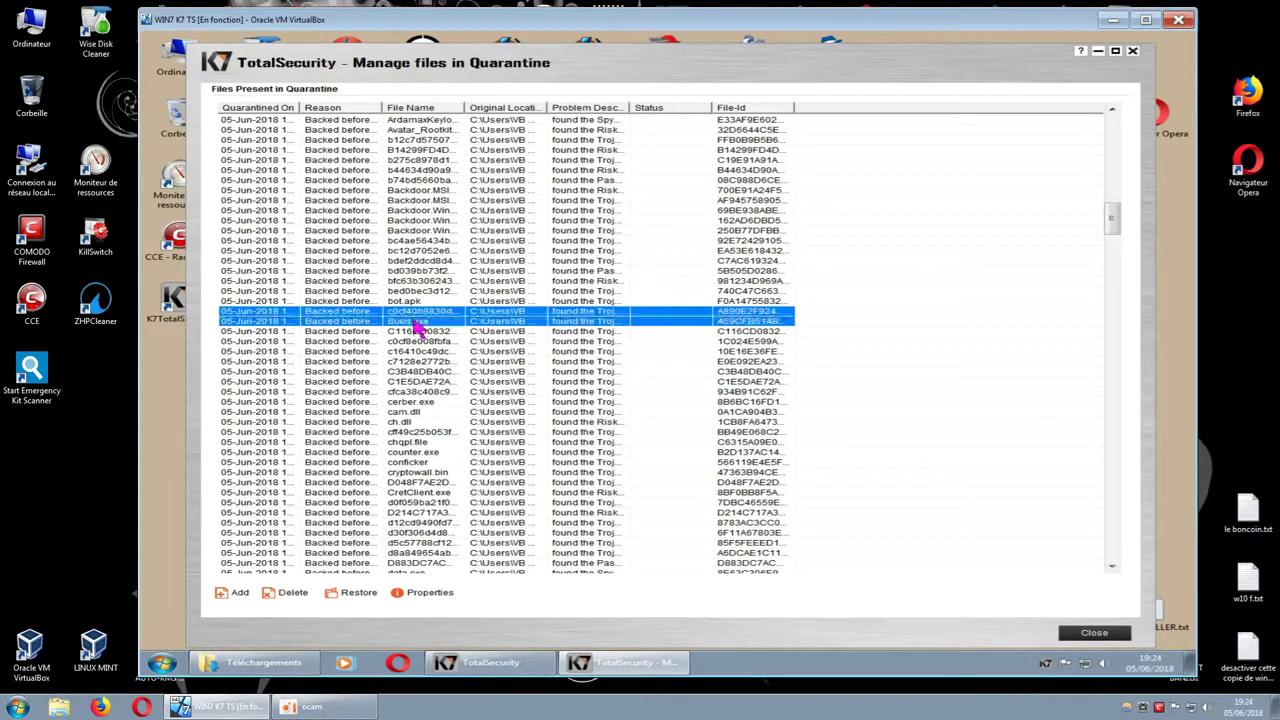
shift+click(425, 341)
shift+click(432, 351)
shift+click(433, 361)
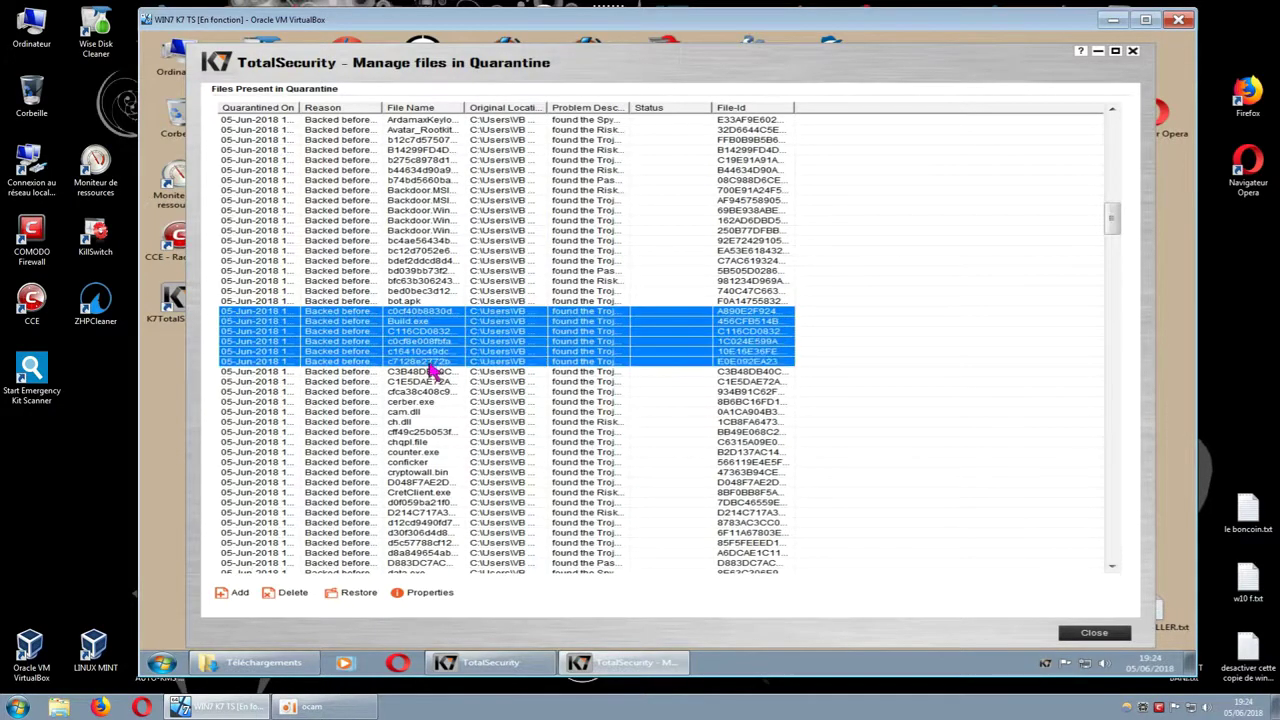
shift+click(430, 371)
click(300, 594)
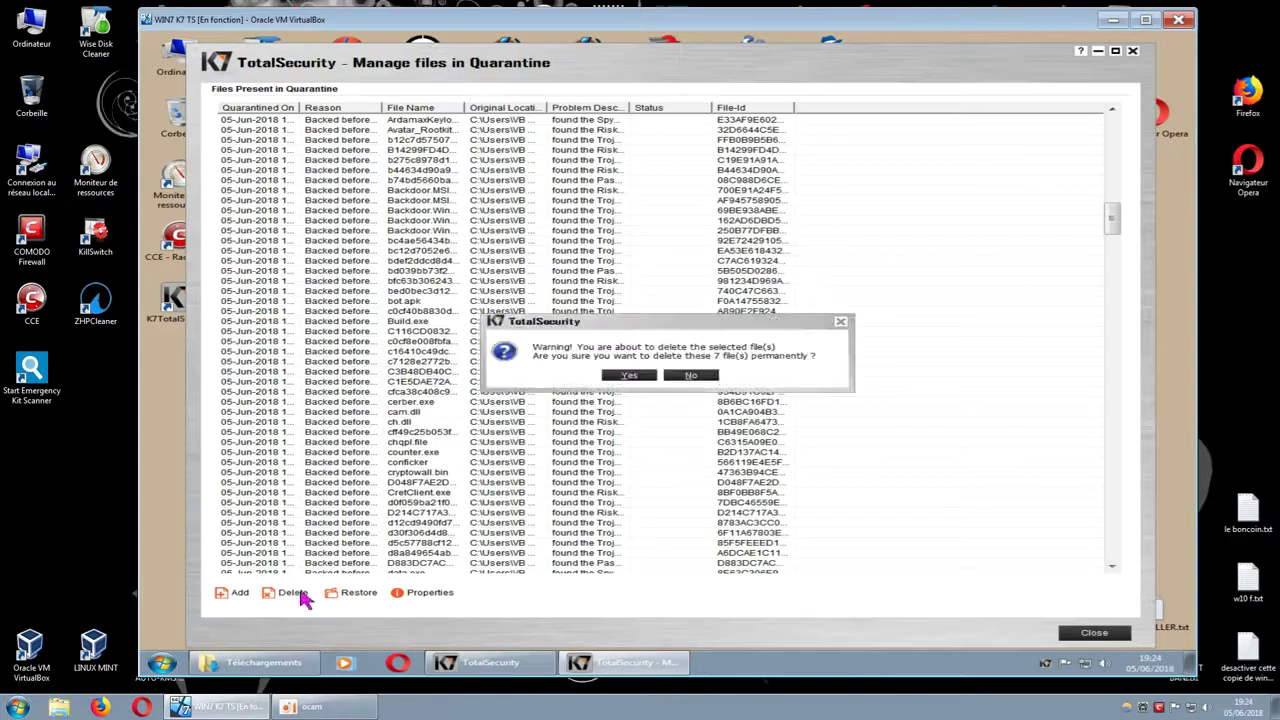
click(638, 378)
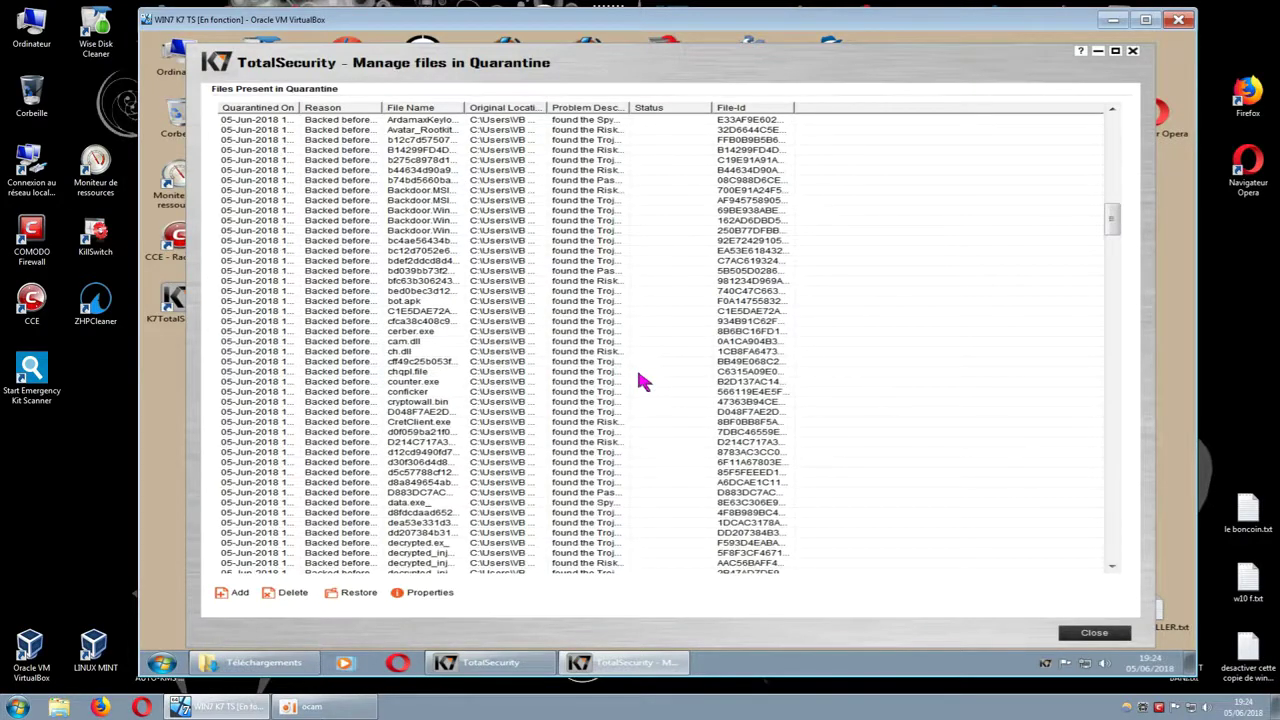
drag(910, 173, 566, 461)
click(957, 298)
drag(893, 196, 554, 491)
click(900, 307)
click(338, 313)
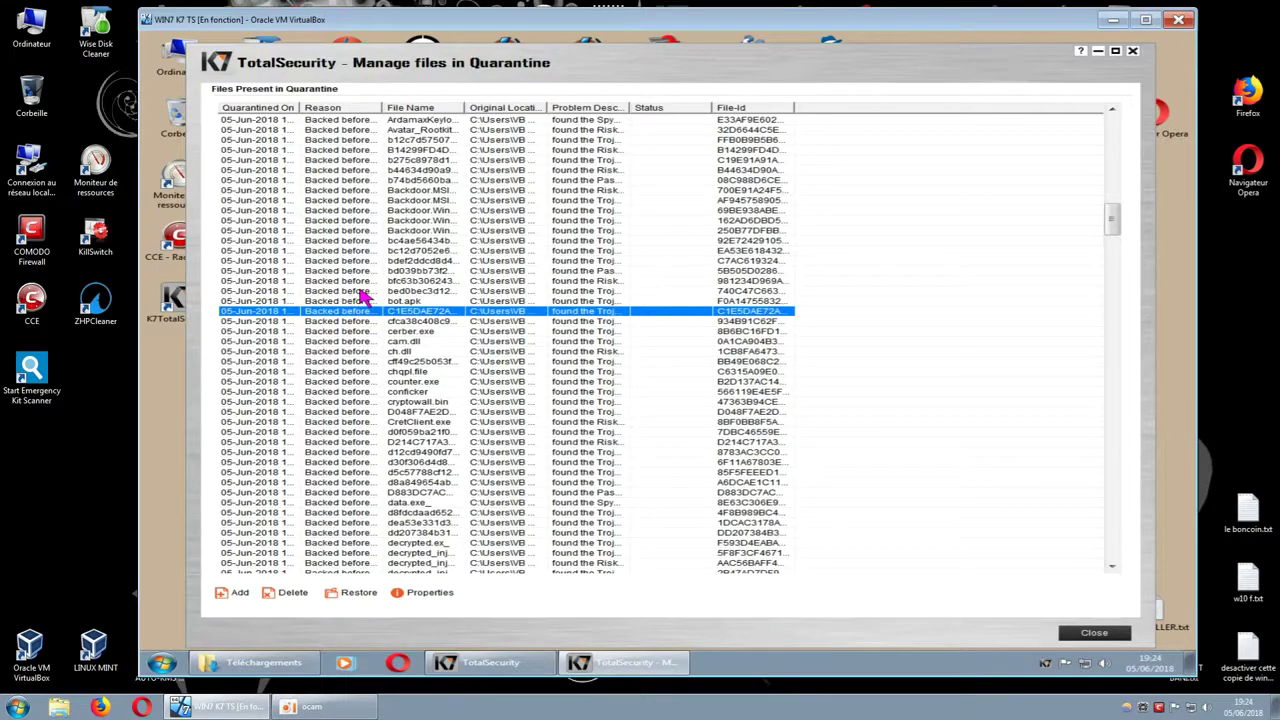
Step: Select all remaining quarantined files from the first to the last, delete them permanently, and close the quarantine list
drag(1112, 232, 1118, 115)
drag(914, 126, 583, 650)
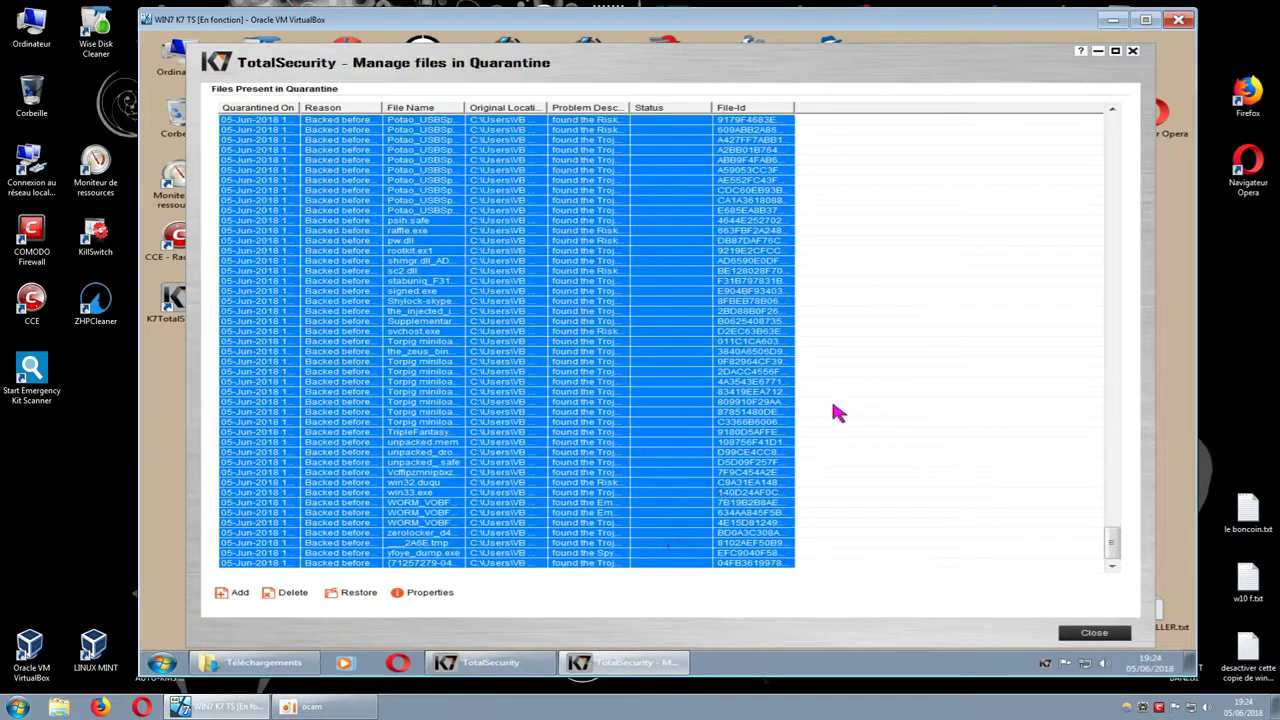
click(290, 592)
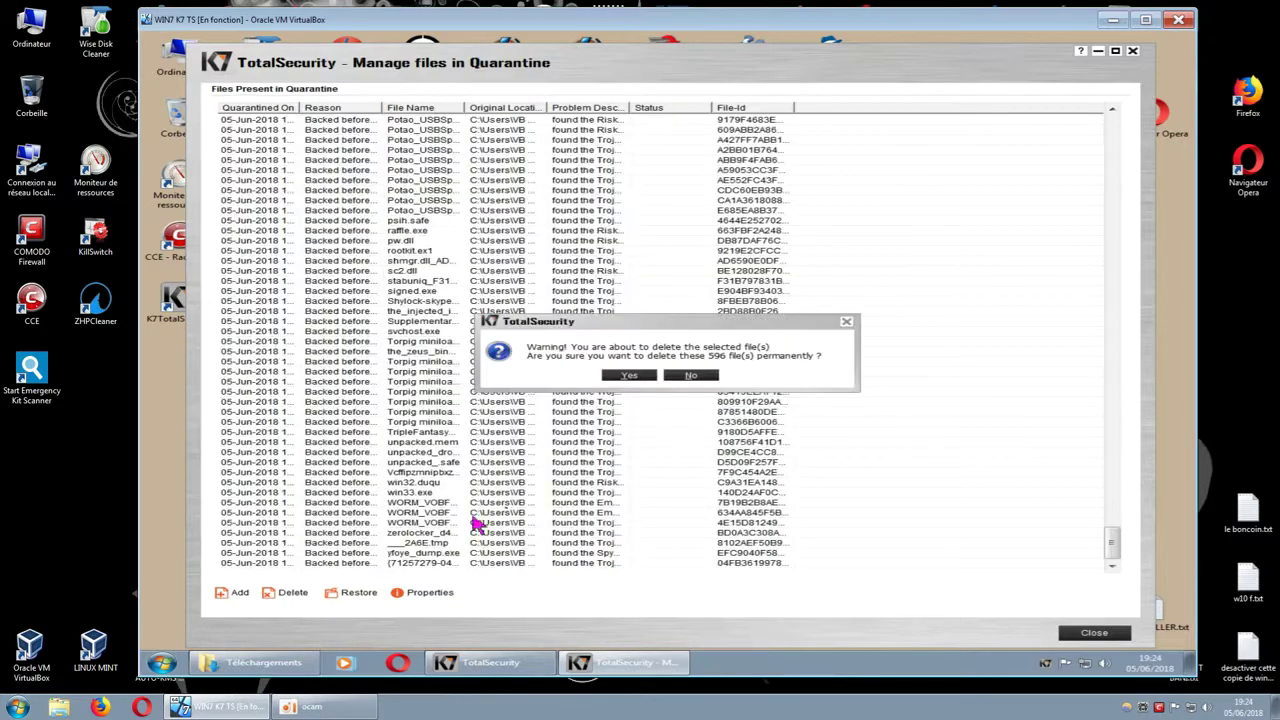
click(630, 376)
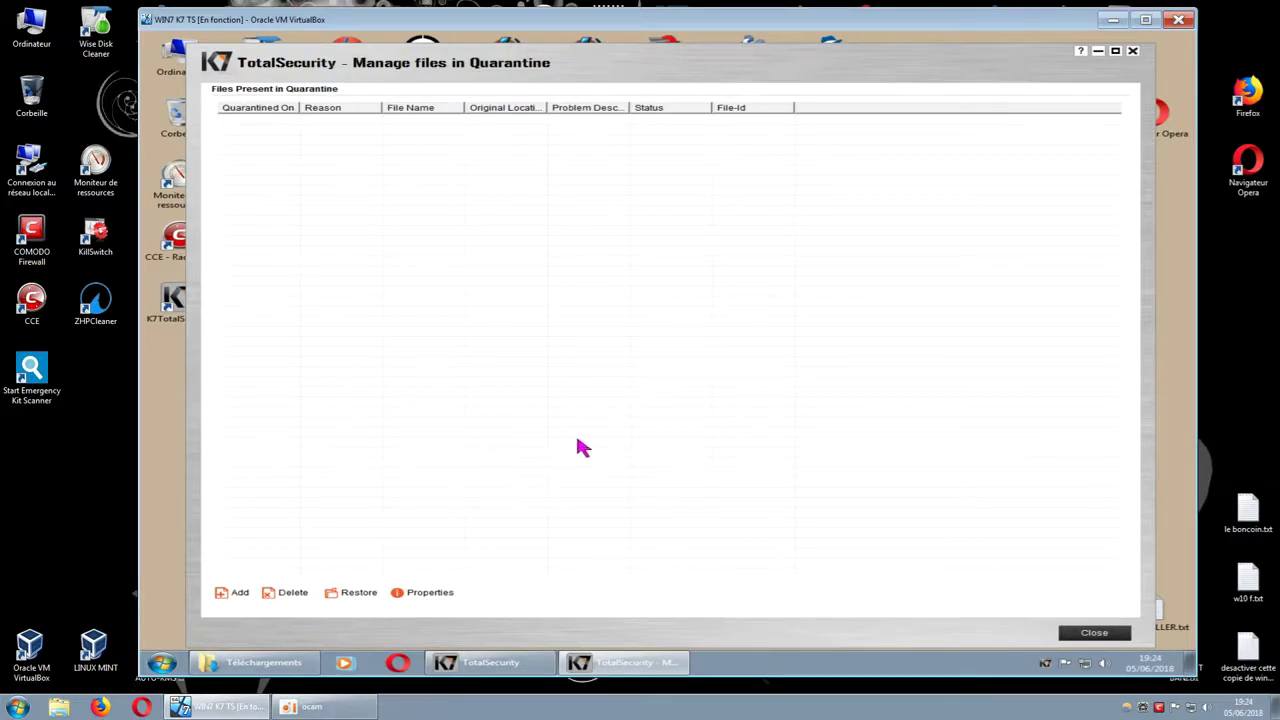
click(1090, 632)
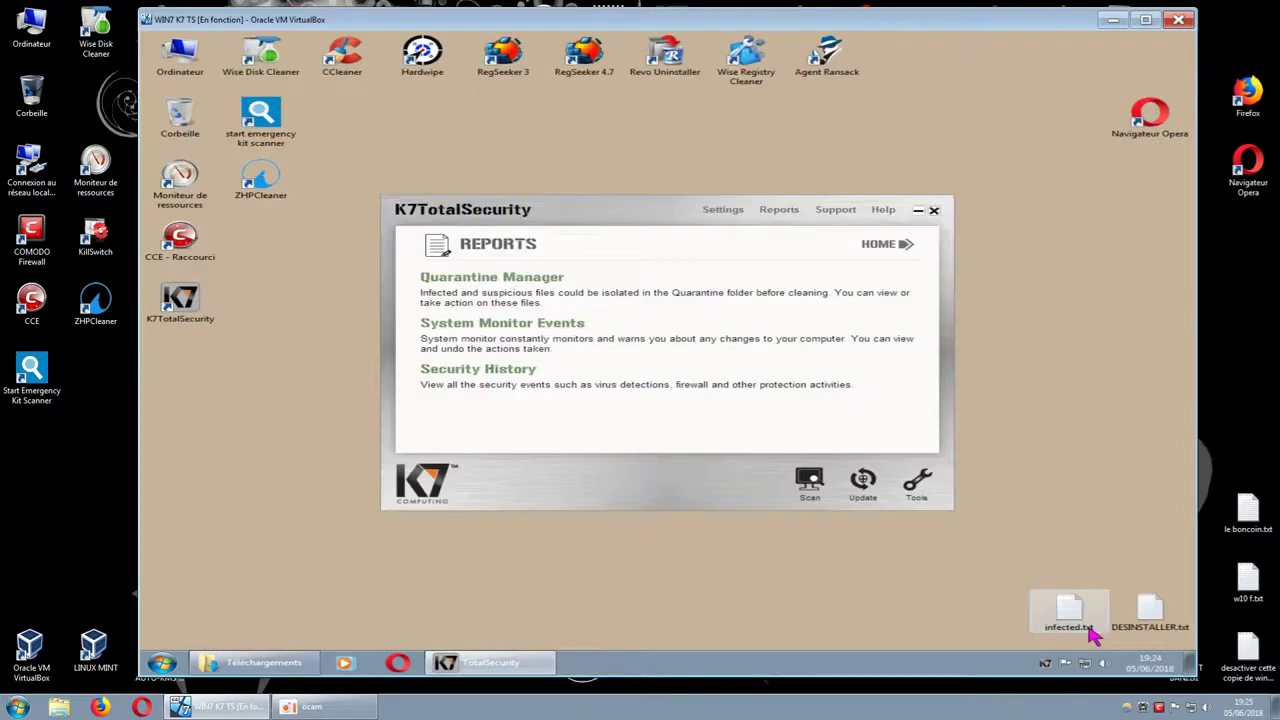
Step: Reopen the Quarantine Manager to check its contents, and close it together with K7TotalSecurity
click(540, 280)
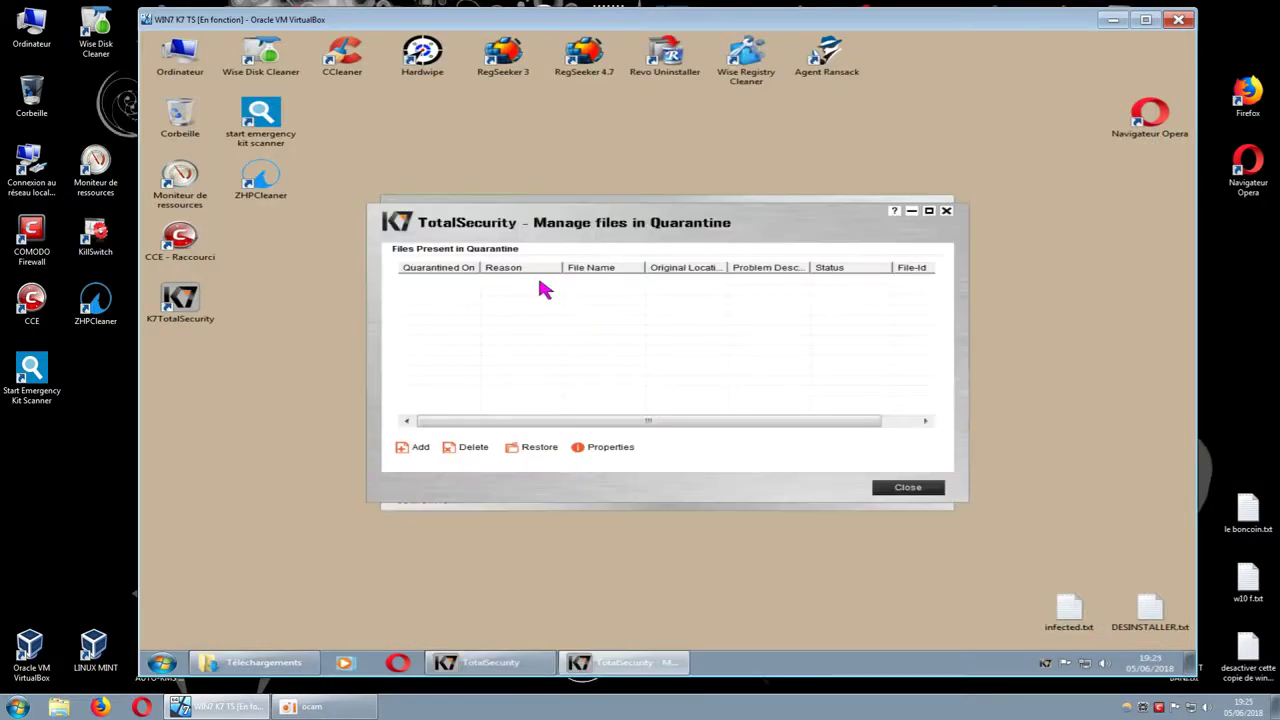
click(946, 211)
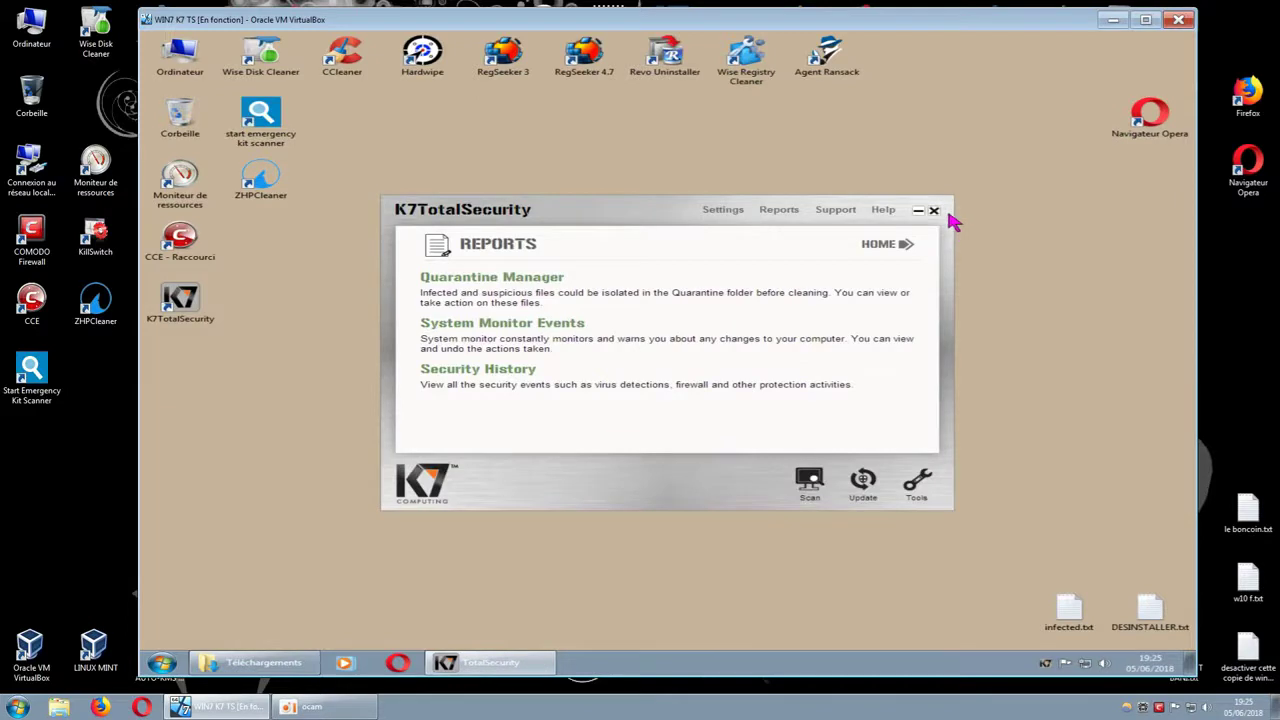
click(934, 213)
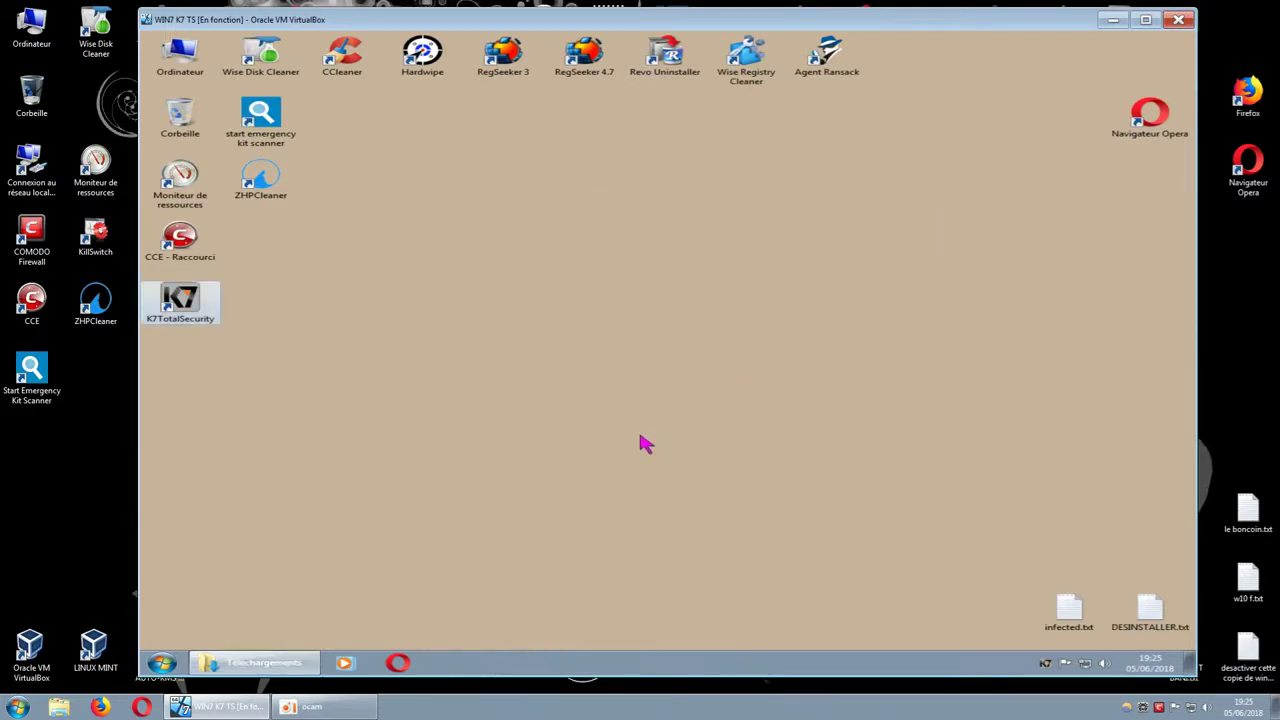
Step: Open the extracted "ok NEW_virus ytisf-1959 files" folder from Téléchargements, and move and enlarge its window to view the remaining files
click(292, 664)
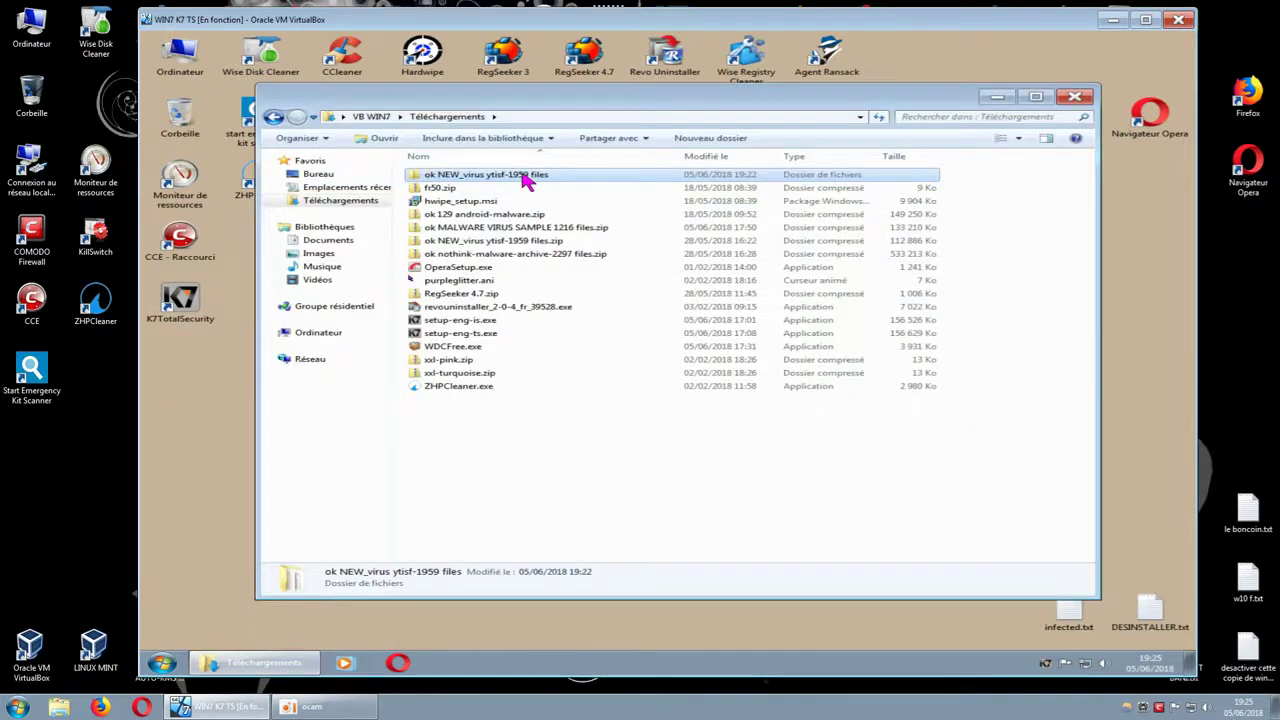
double_click(527, 178)
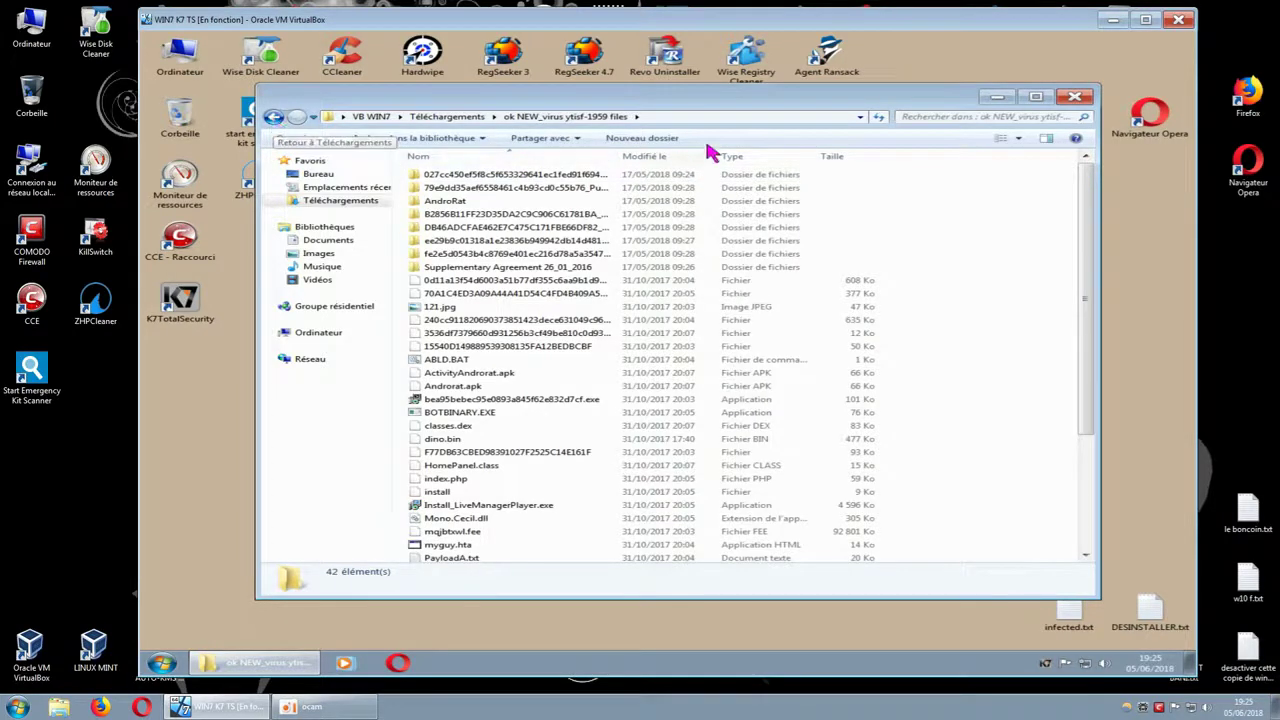
drag(737, 100, 679, 61)
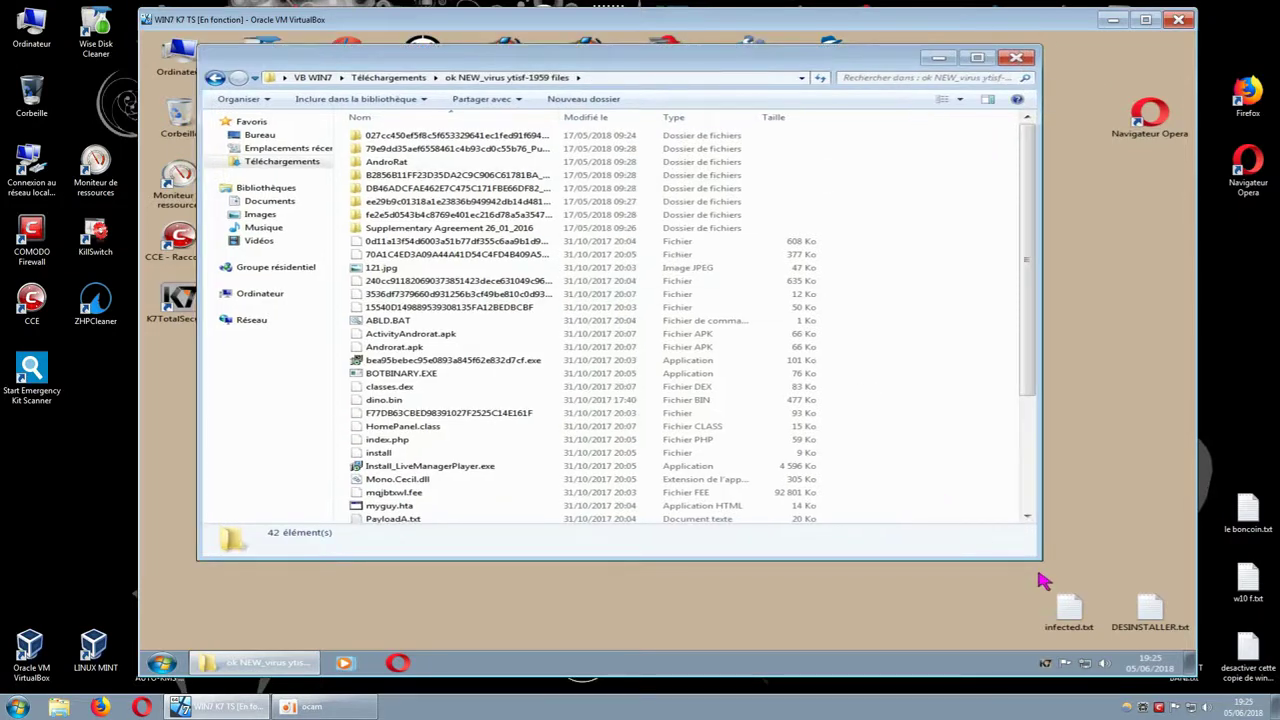
drag(1043, 570, 1158, 640)
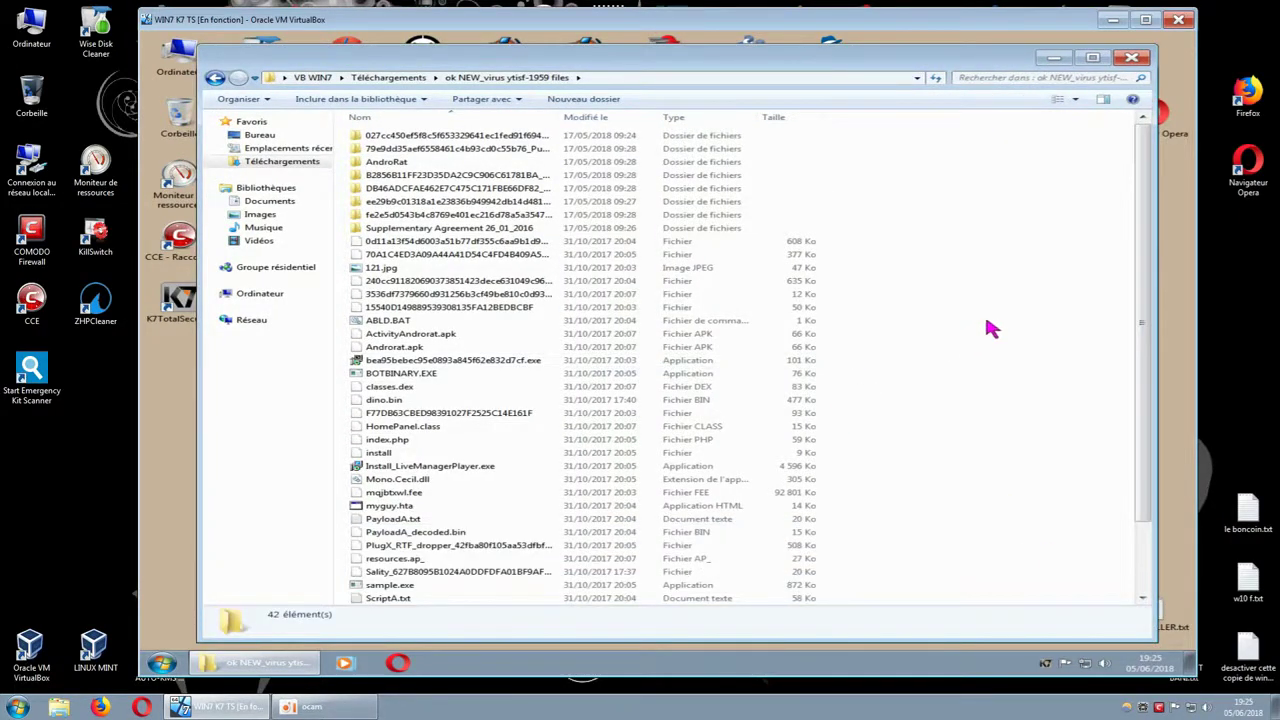
Step: Examine the leftover files in the extracted folder one by one, including BOTBINARY.EXE, index.php, mqjbtxwl.fee and PayloadA_decoded.bin
click(506, 360)
click(412, 373)
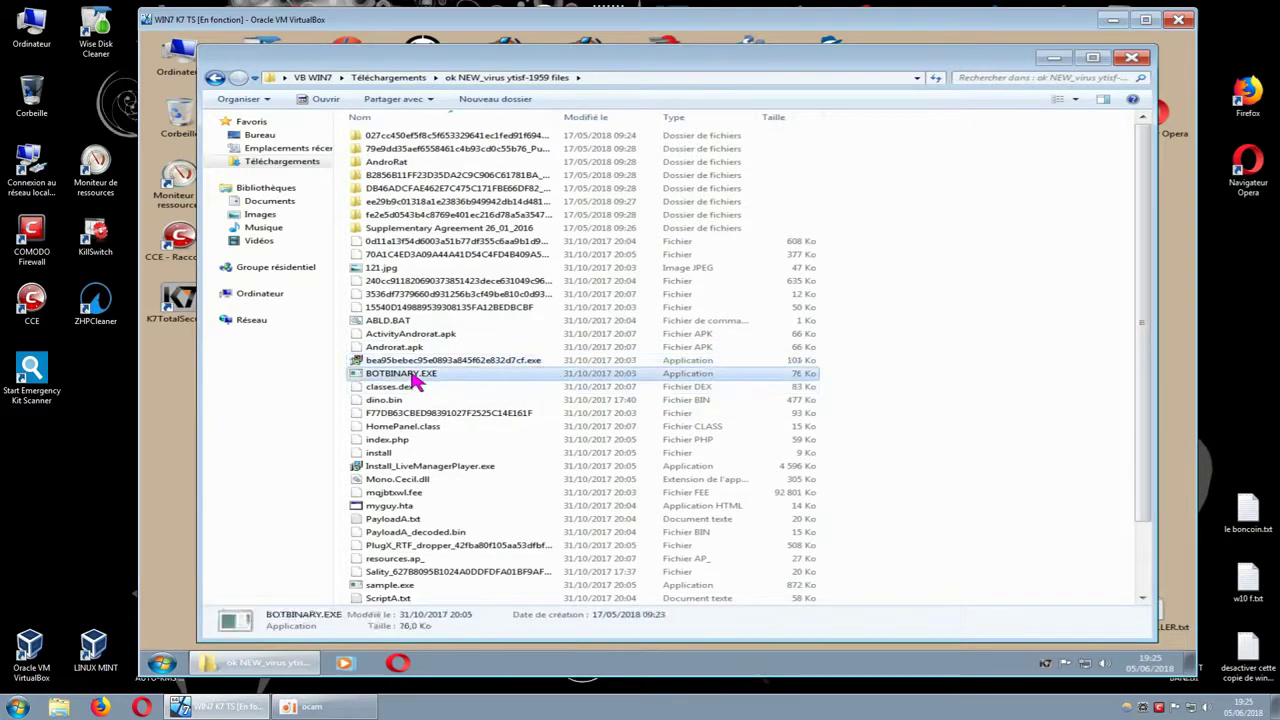
click(486, 414)
click(407, 443)
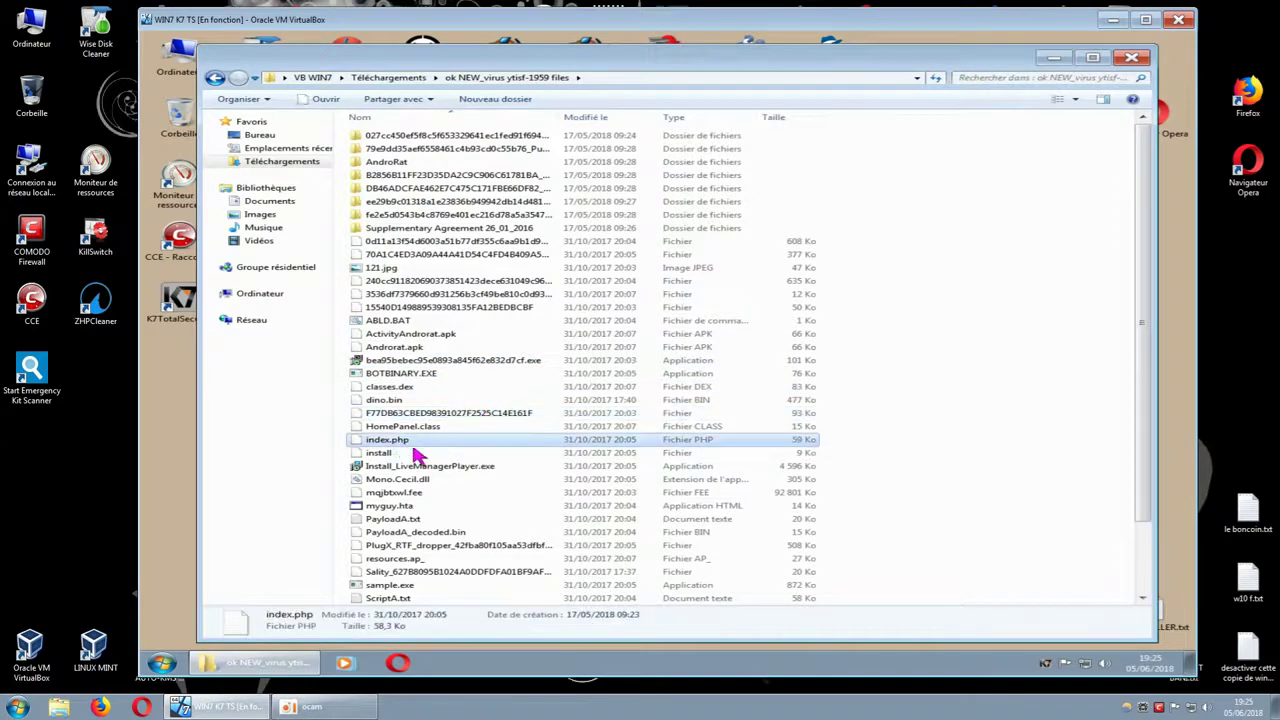
click(440, 466)
click(412, 480)
click(420, 493)
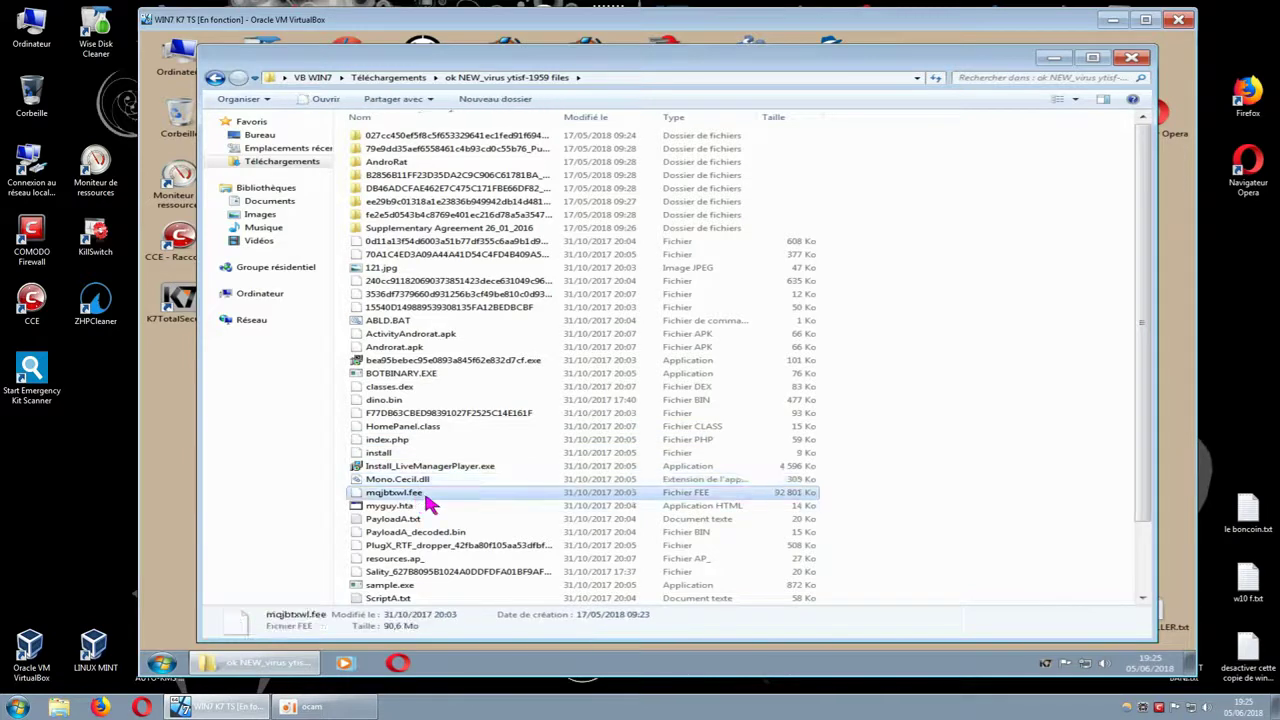
click(495, 254)
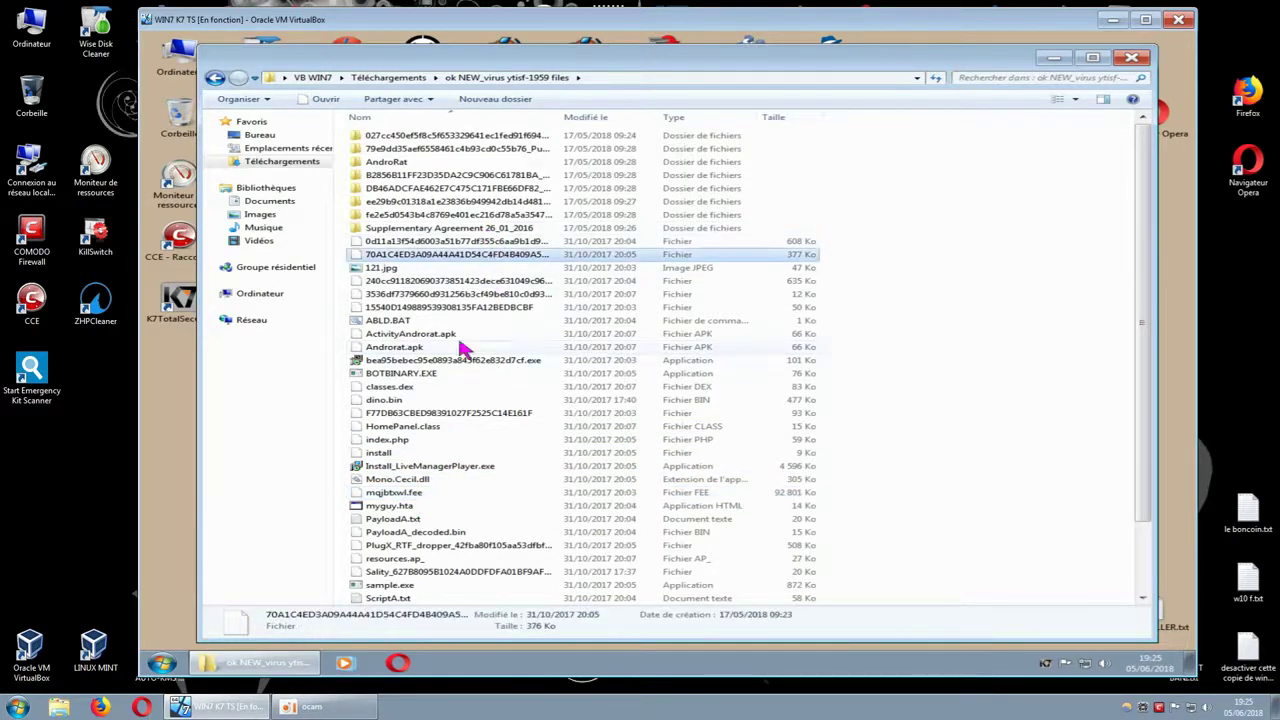
right_click(453, 533)
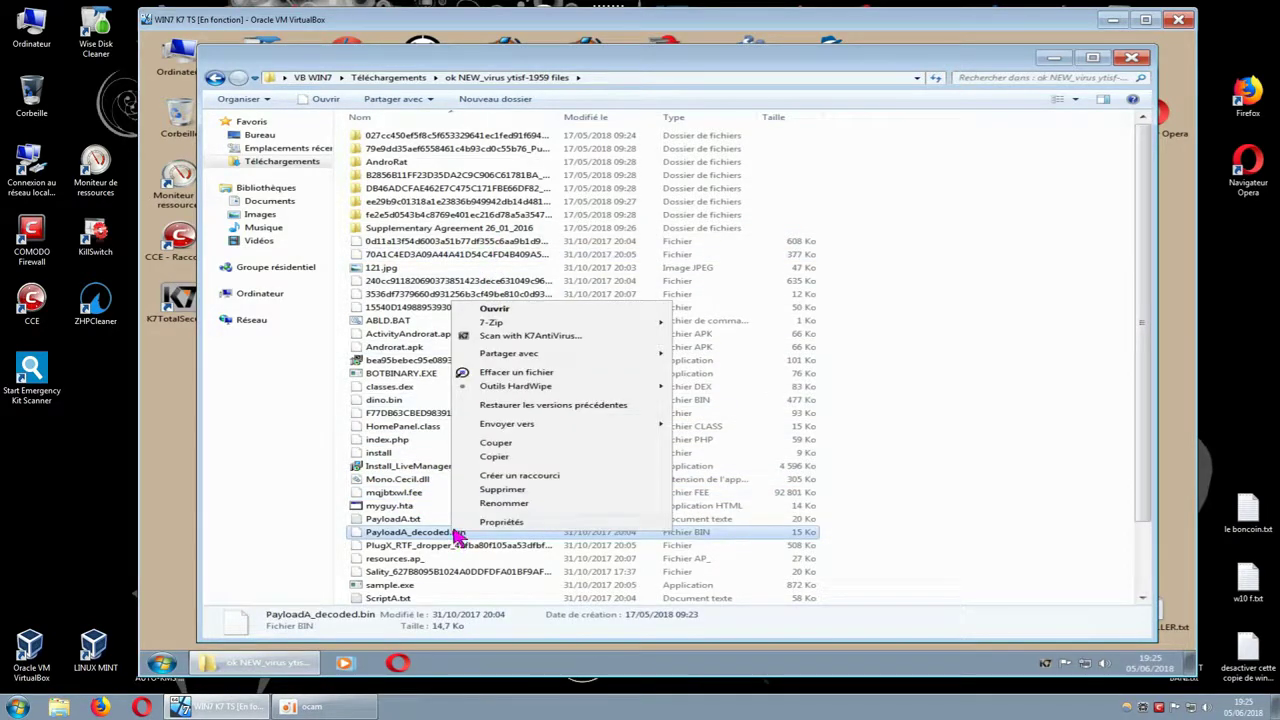
click(219, 84)
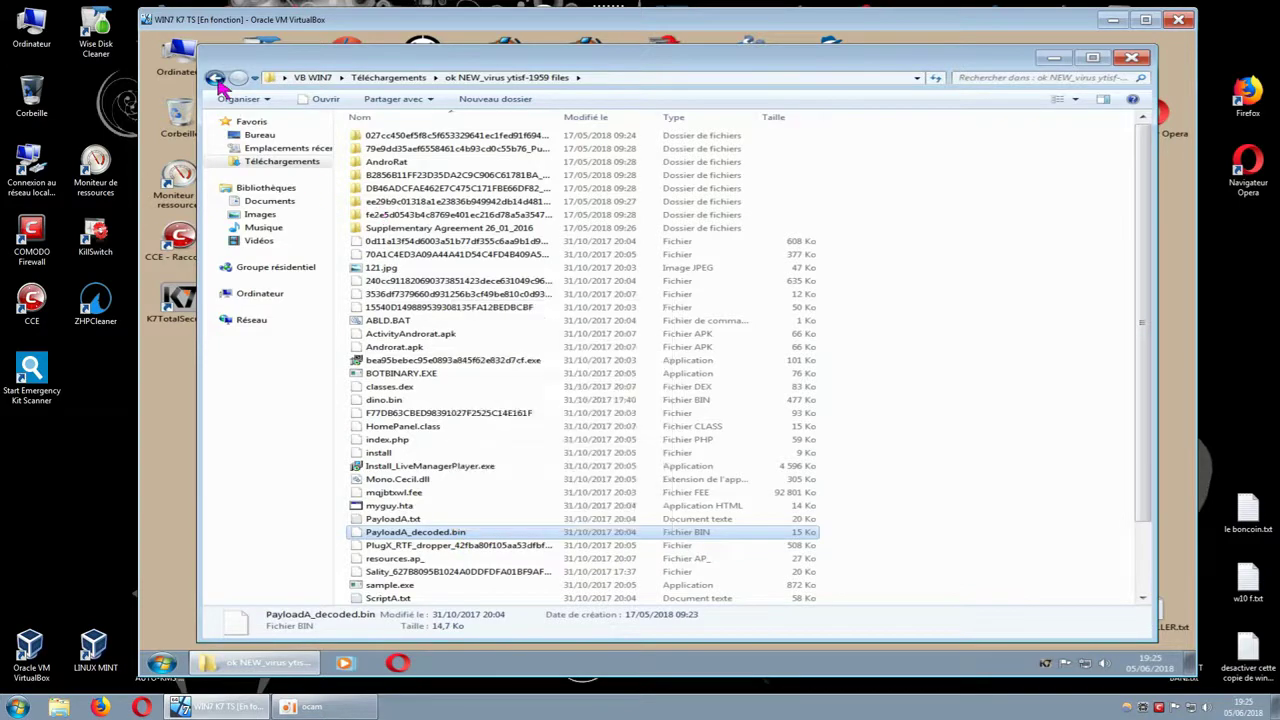
Step: Scan the "ok NEW_virus ytisf-1959 files" folder from Téléchargements with K7AntiVirus, maximize the results window and widen the Item Description column
click(219, 84)
right_click(452, 140)
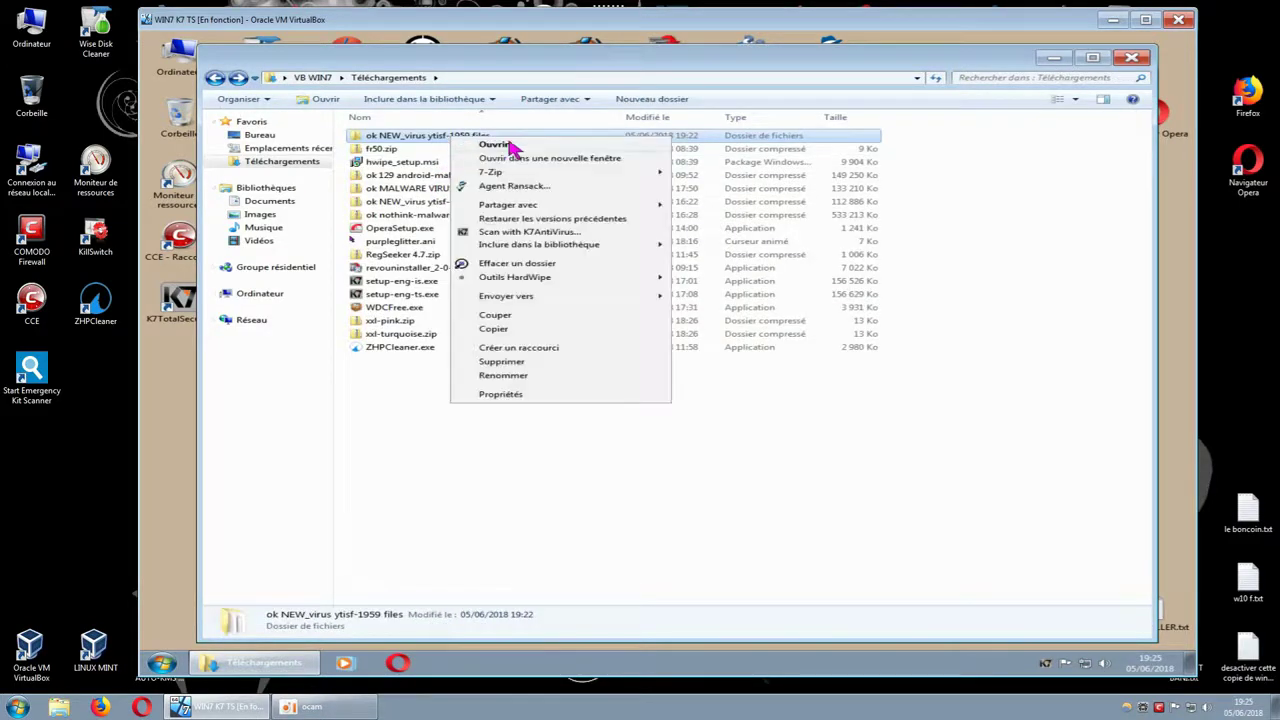
click(555, 234)
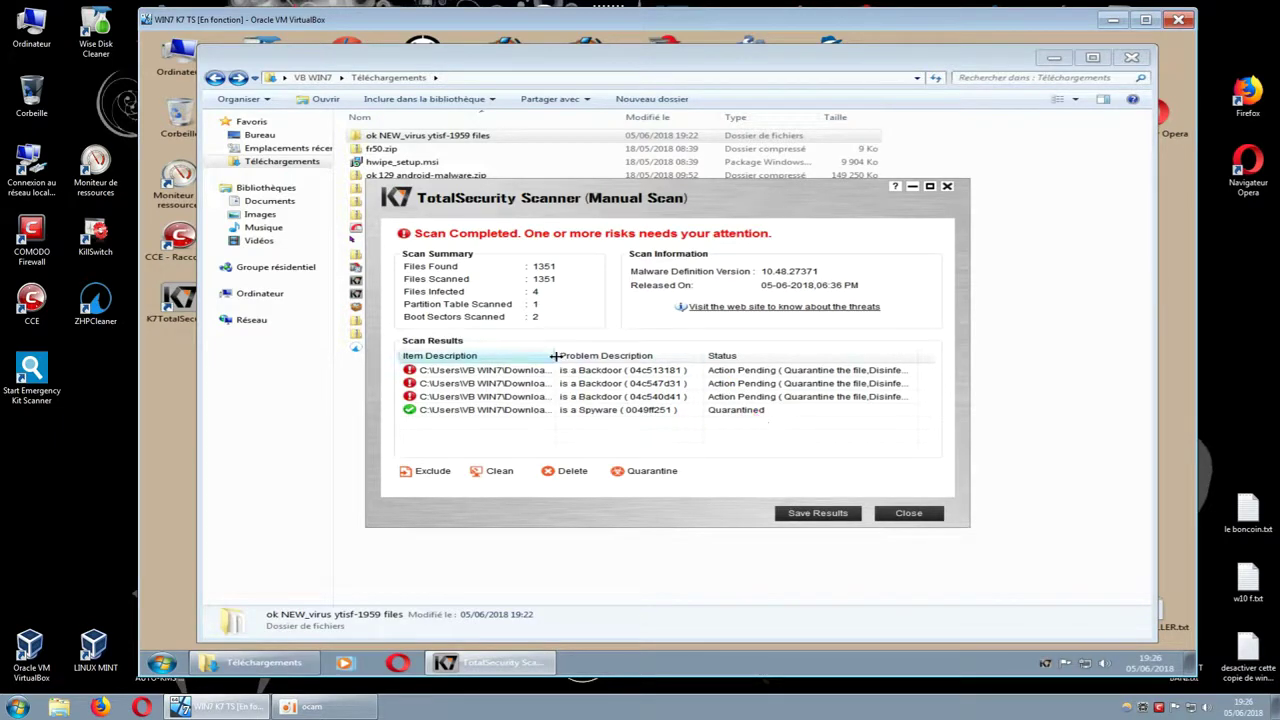
drag(604, 355, 670, 355)
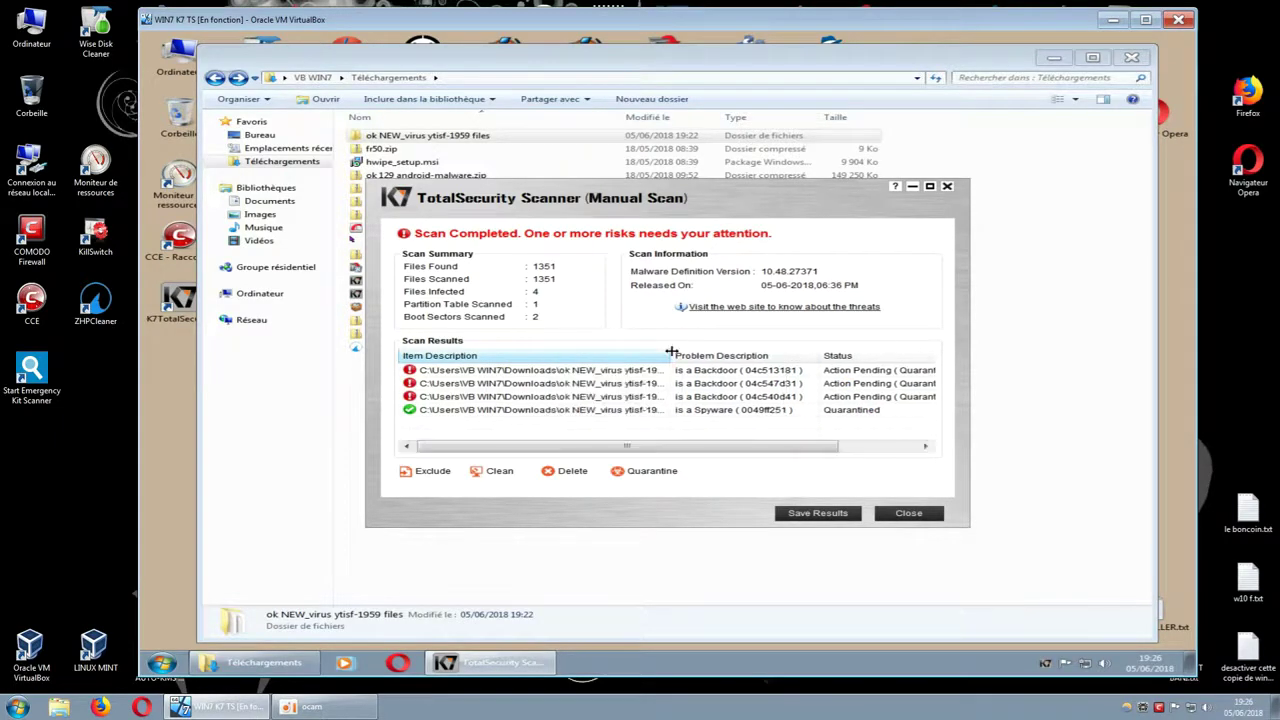
click(930, 186)
drag(446, 208, 768, 208)
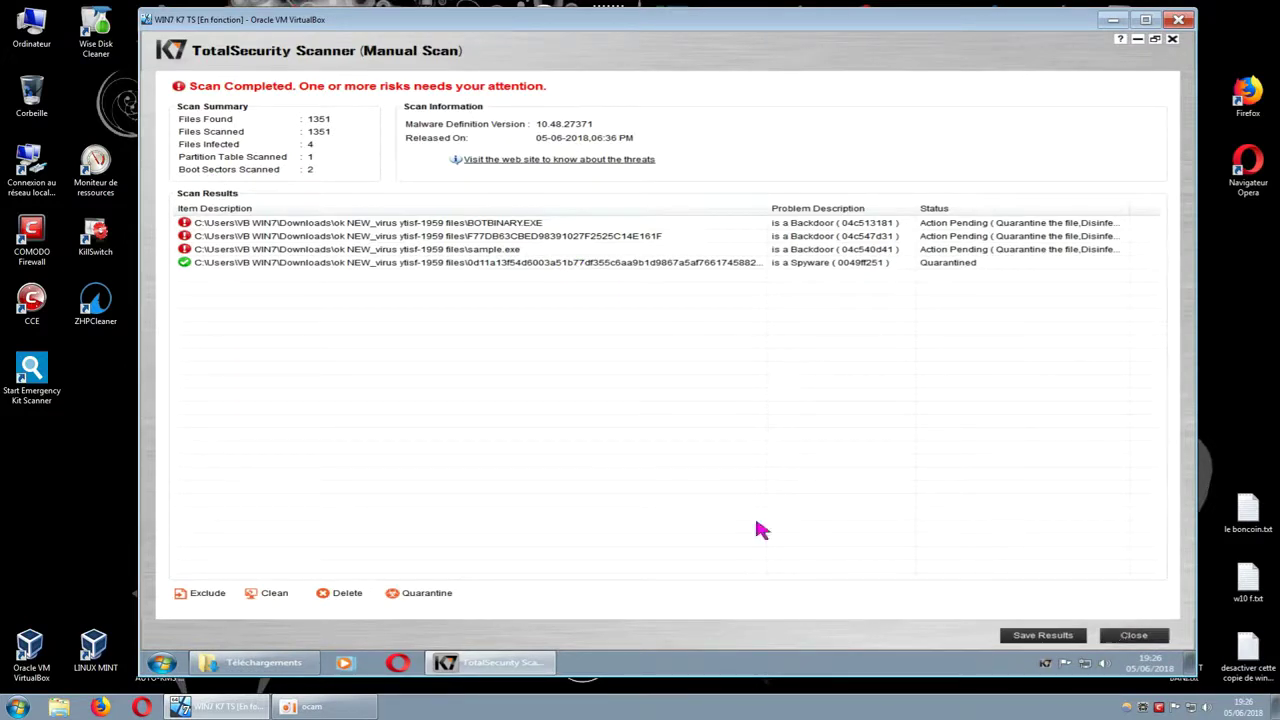
Step: Select all detected items in the scan results, quarantine them with confirmation, and close the scanner
click(440, 598)
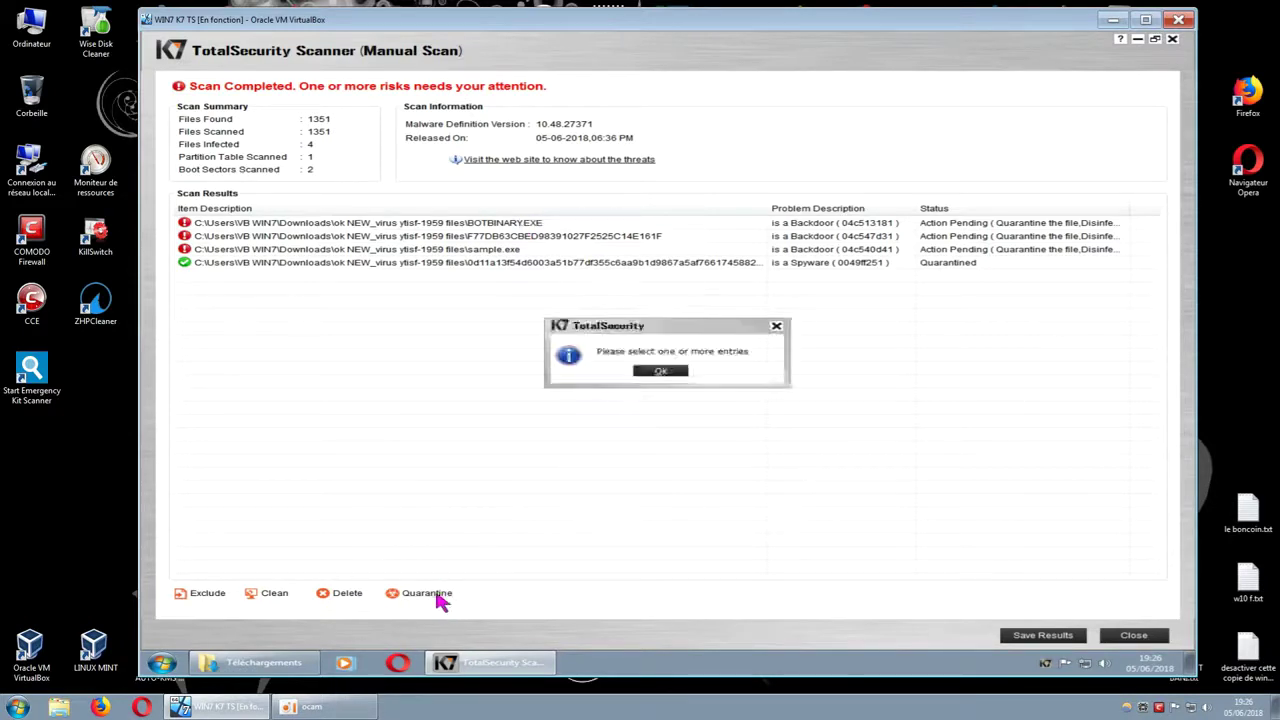
click(660, 371)
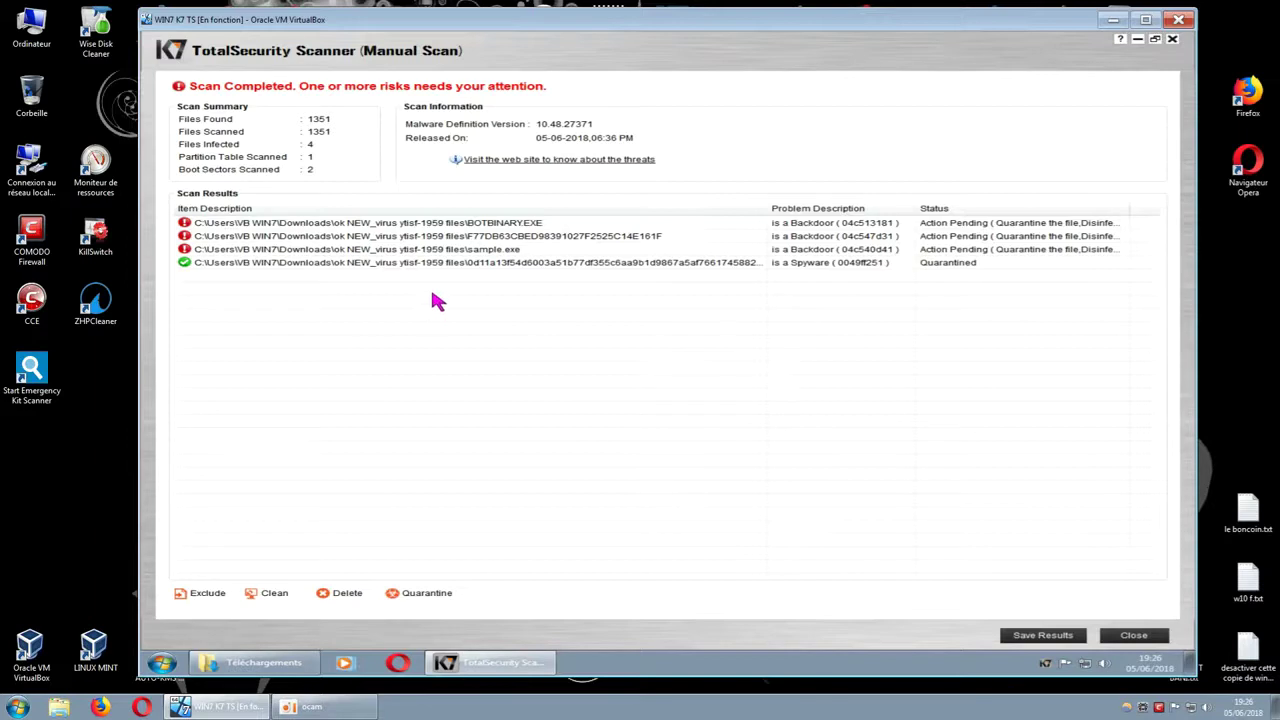
click(185, 266)
drag(420, 297, 422, 228)
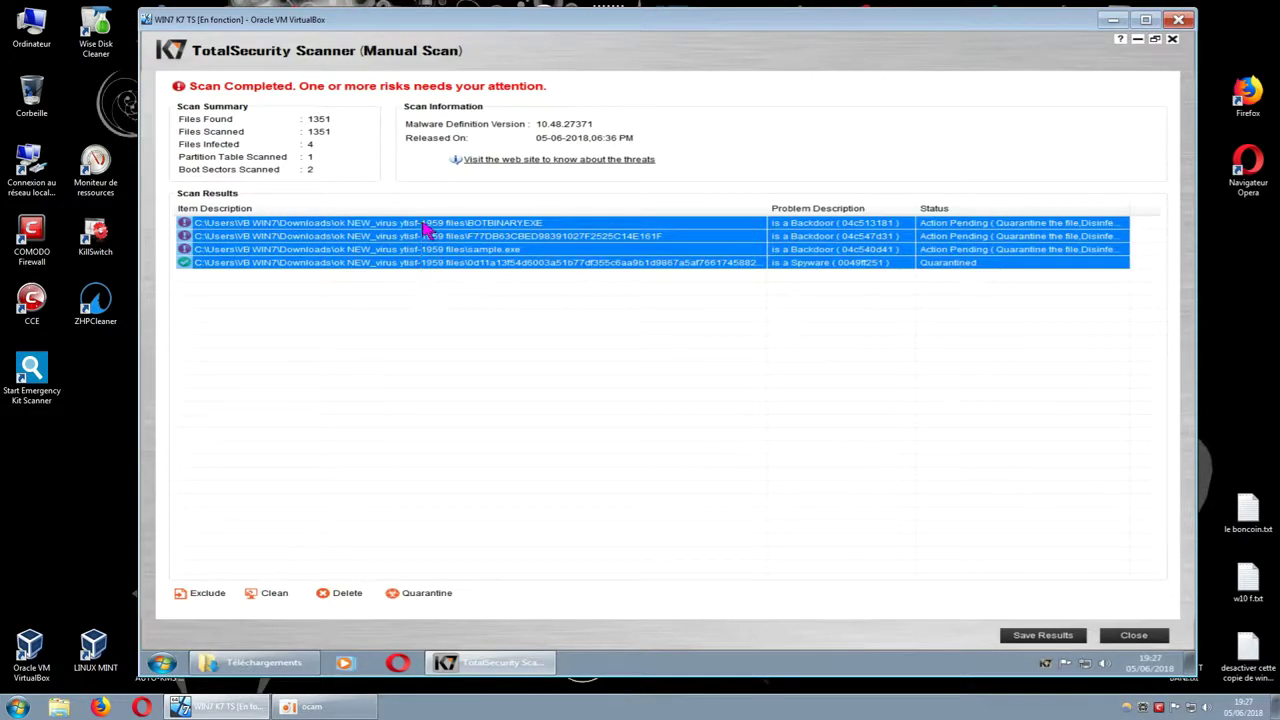
click(402, 592)
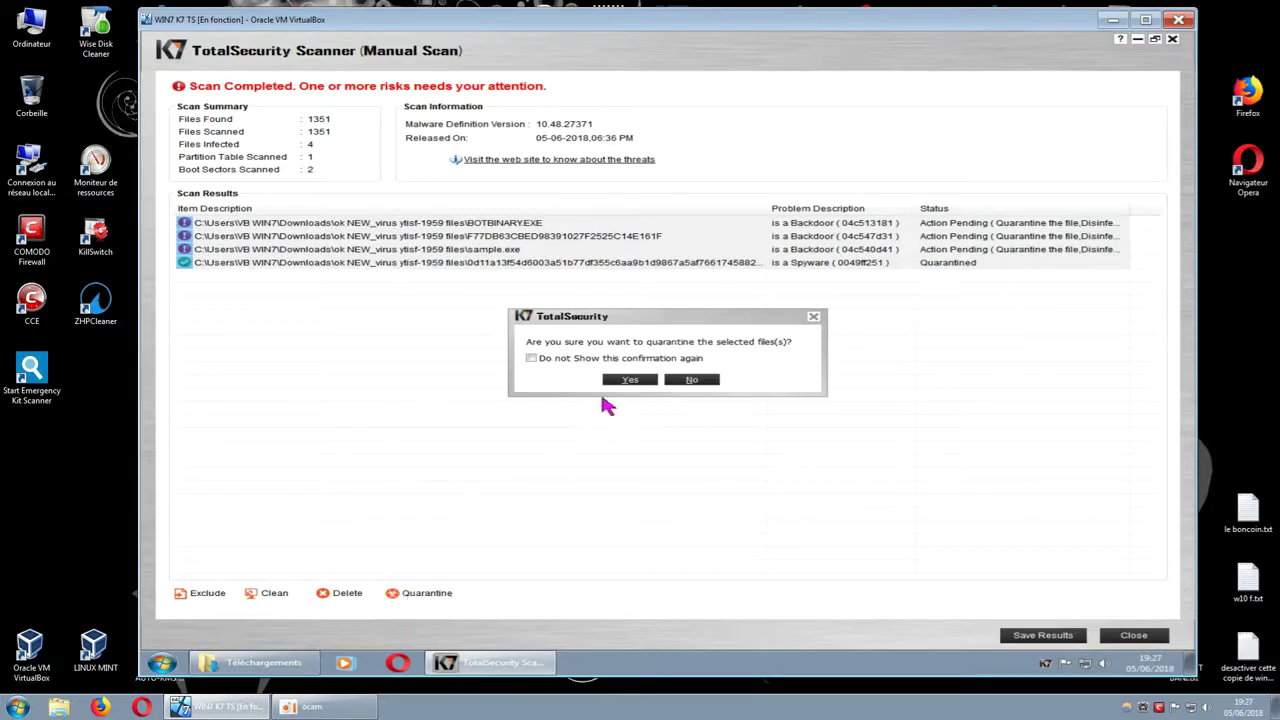
click(629, 380)
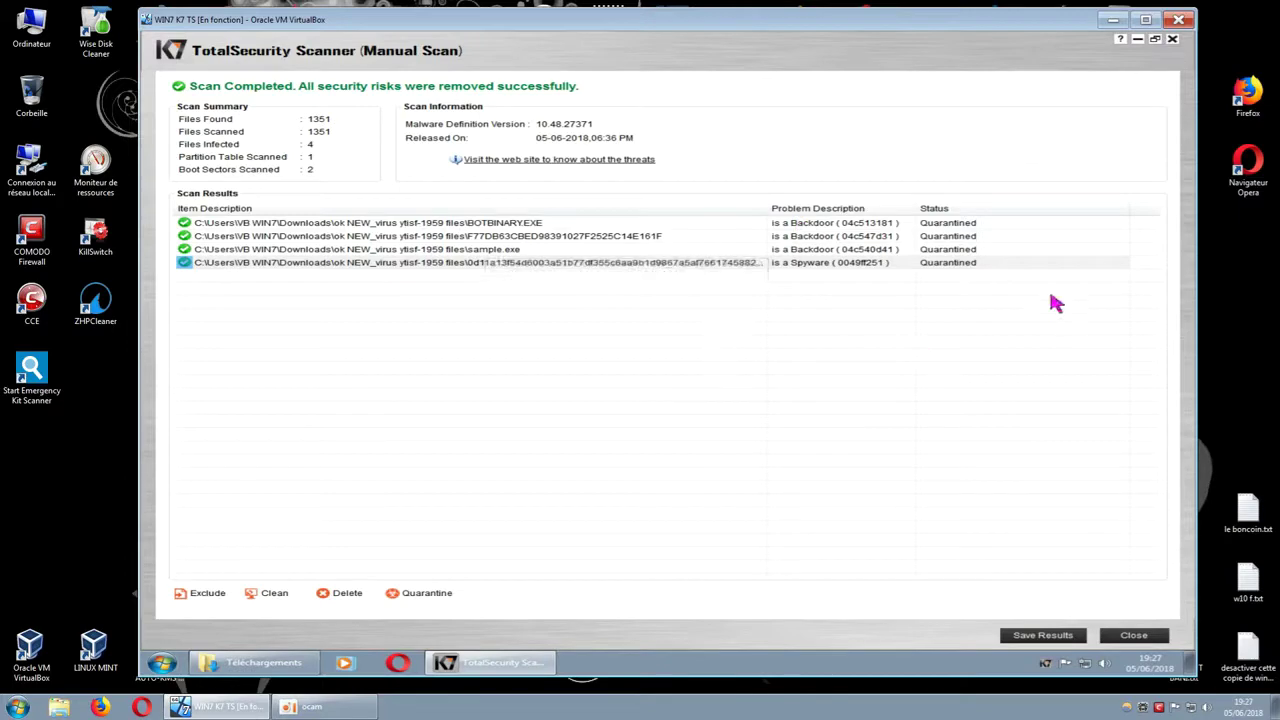
click(1134, 635)
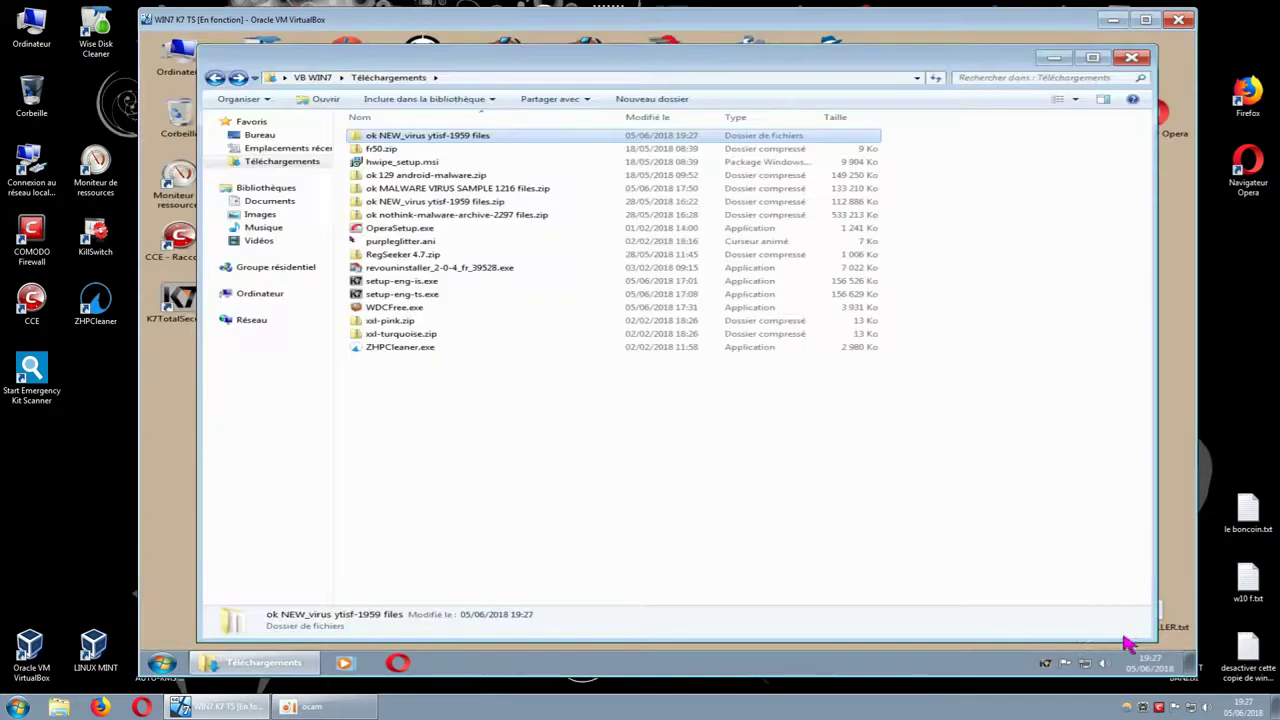
Step: Check the size and file count in the properties of the "ok NEW_virus ytisf-1959 files" folder, and dismiss the dialog
click(593, 443)
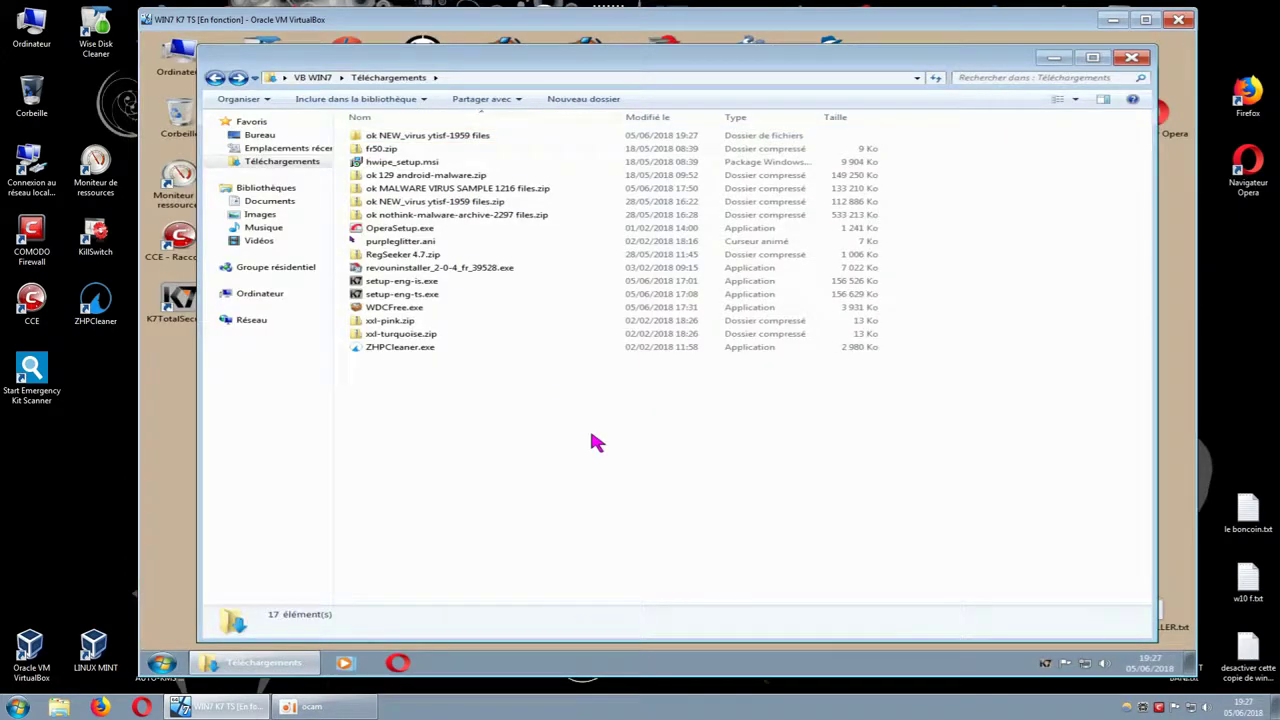
right_click(467, 137)
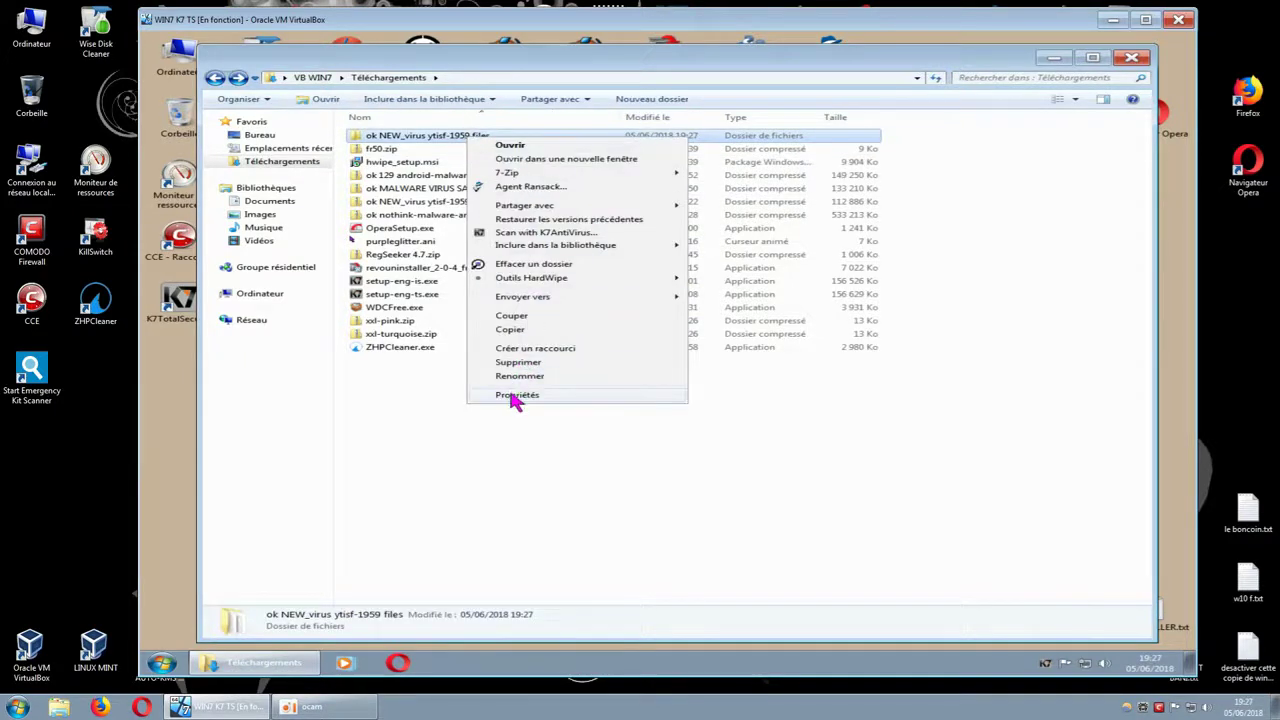
click(516, 395)
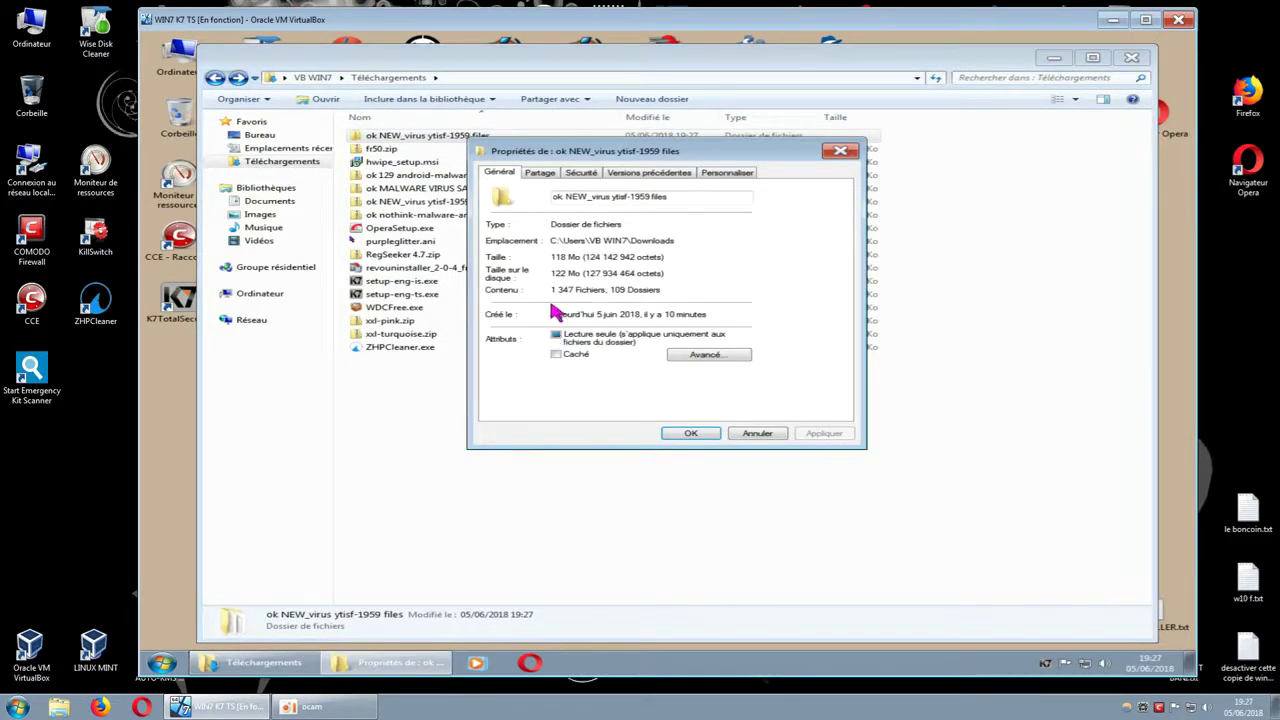
click(757, 432)
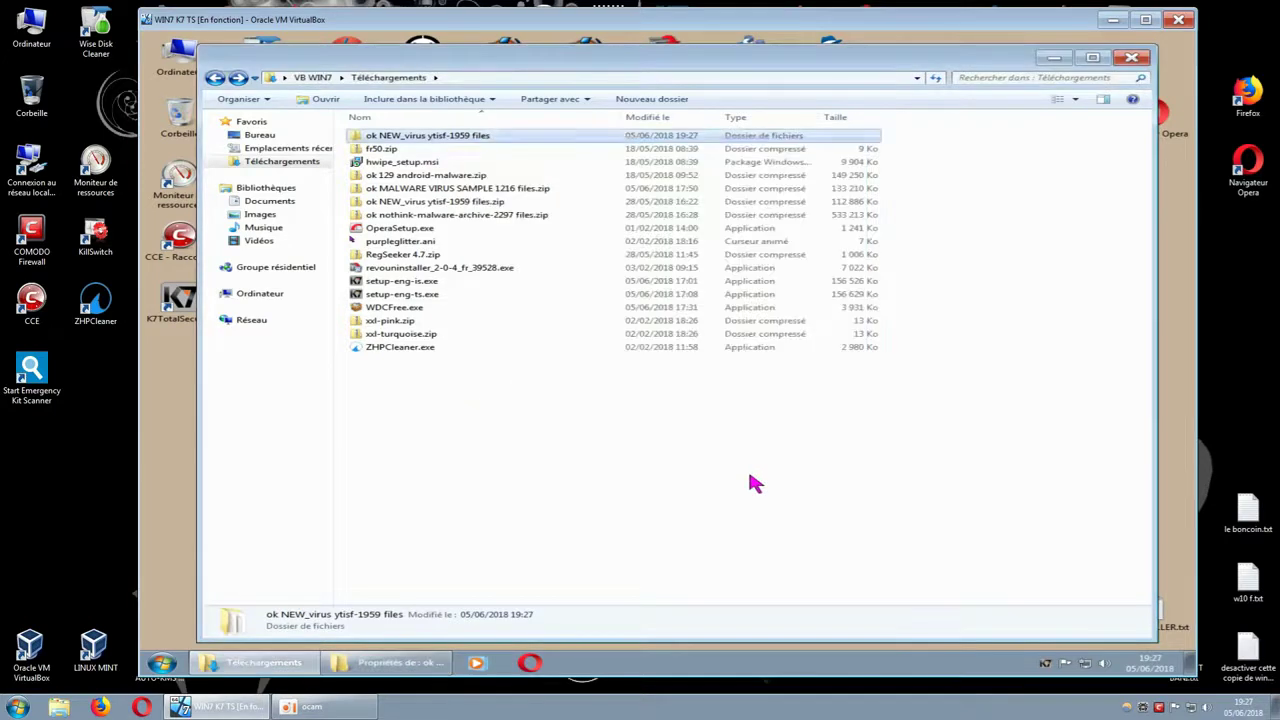
Step: Rescan the "ok NEW_virus ytisf-1959 files" folder with K7AntiVirus, review the results and close the scanner
right_click(467, 137)
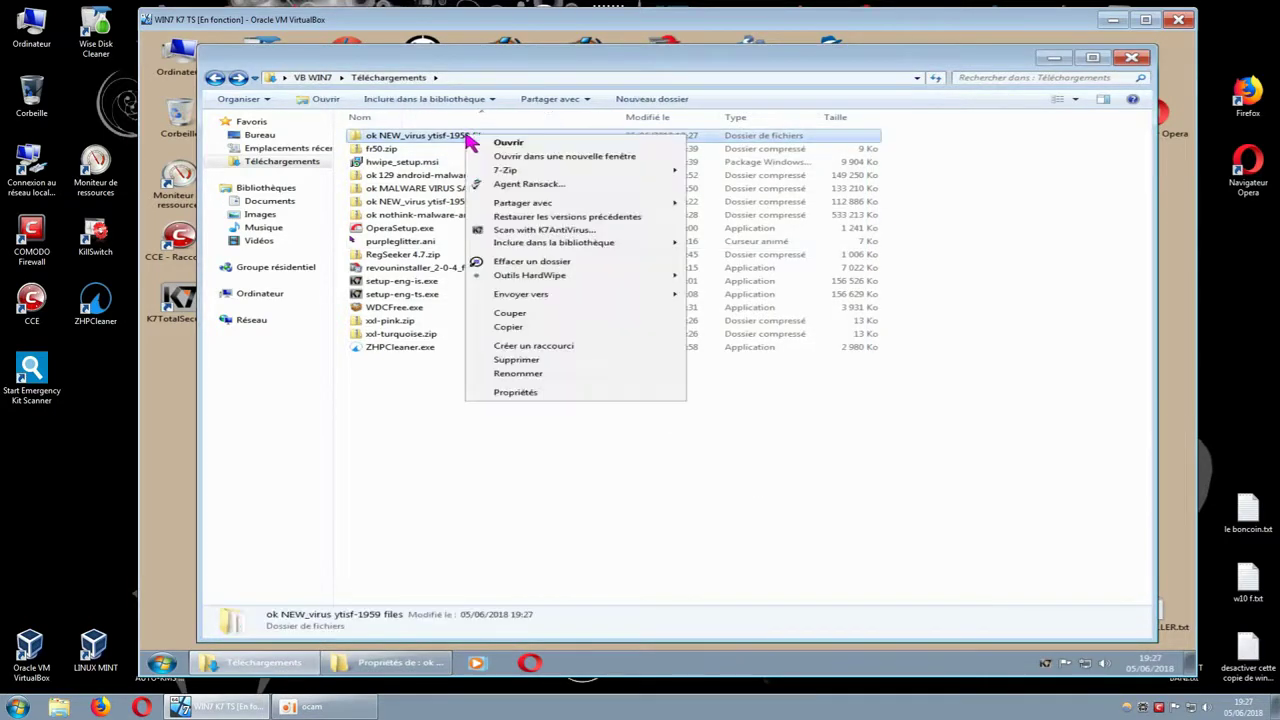
click(540, 231)
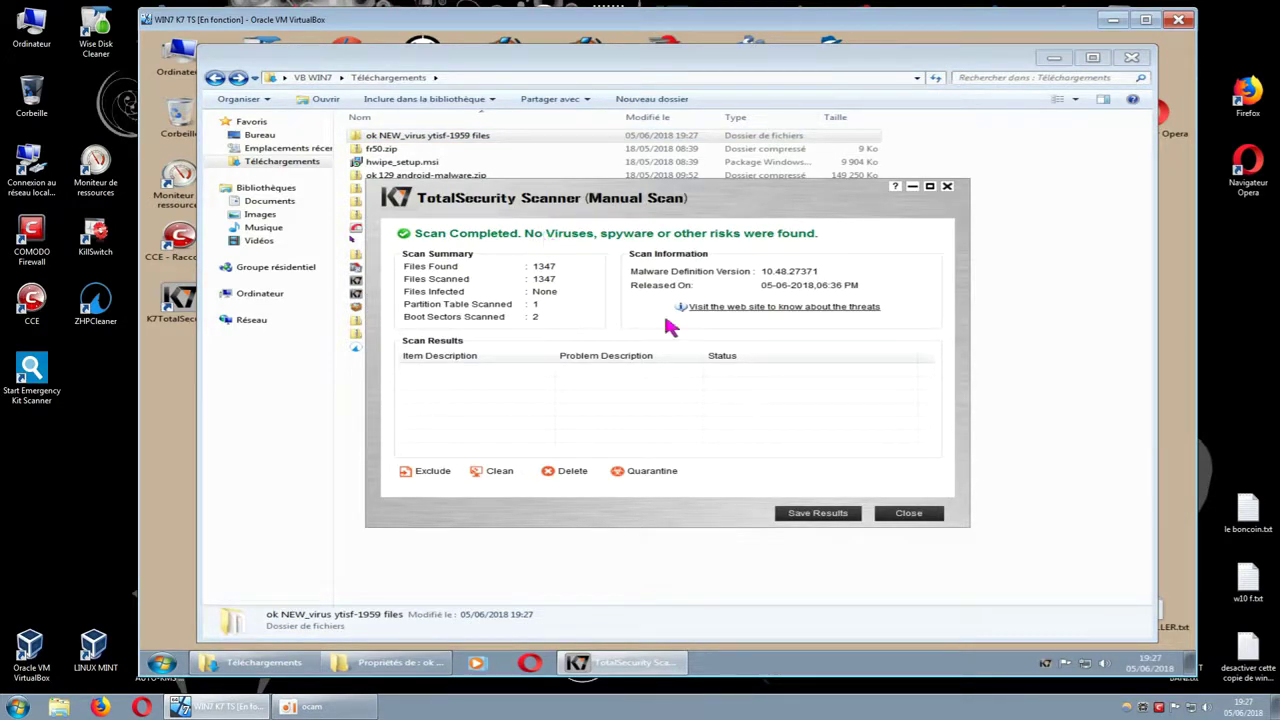
click(906, 513)
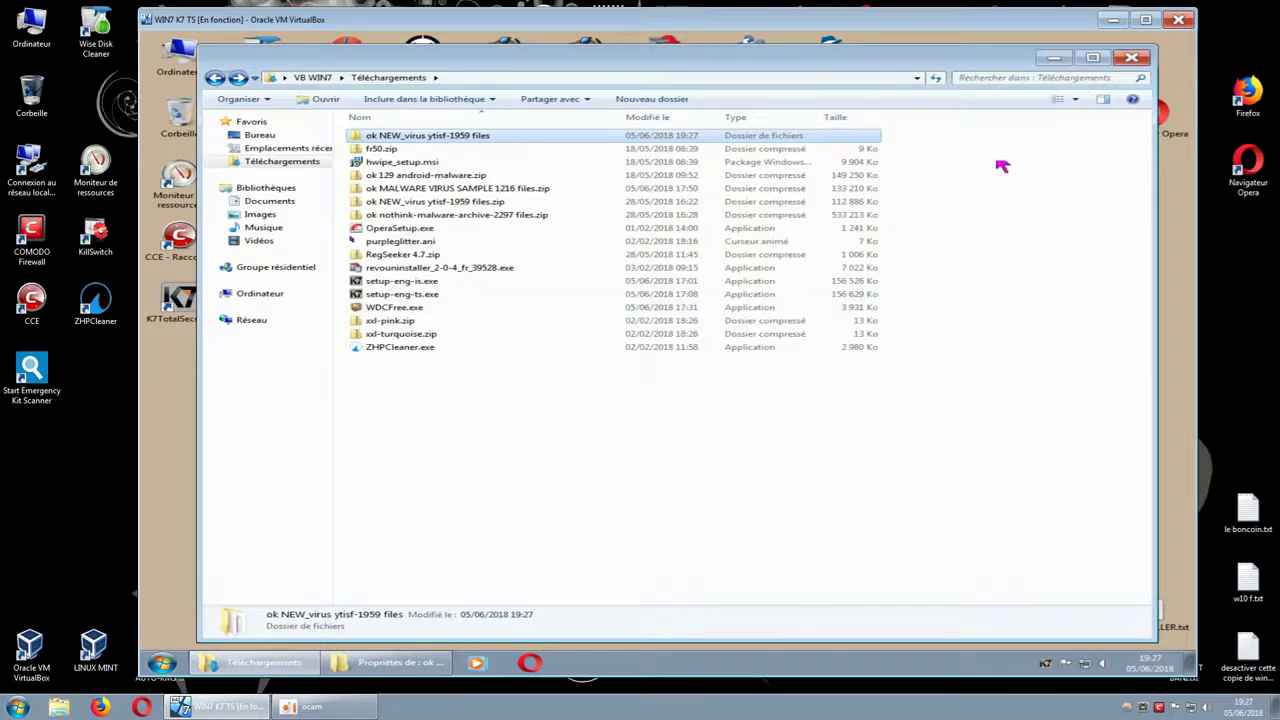
Step: Close the Téléchargements window and the leftover properties dialog, launch COMODO Cleaning Essentials and restore its window to a smaller size
click(1131, 58)
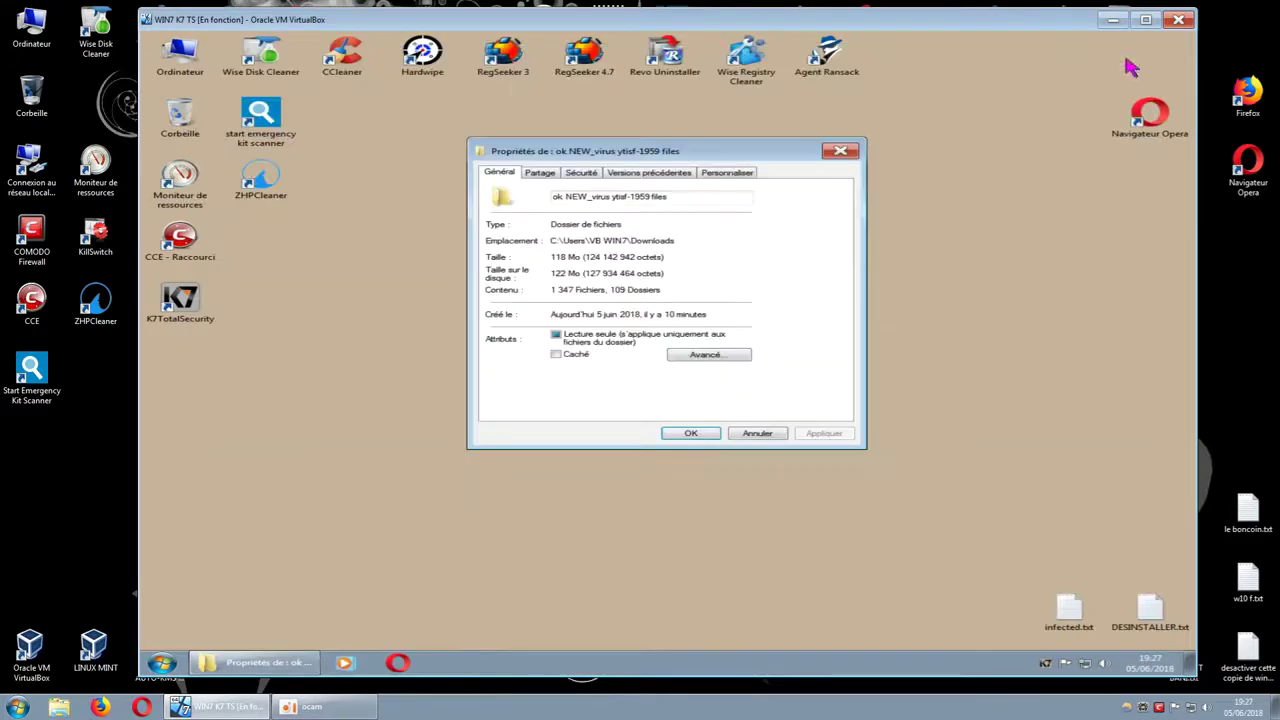
click(366, 235)
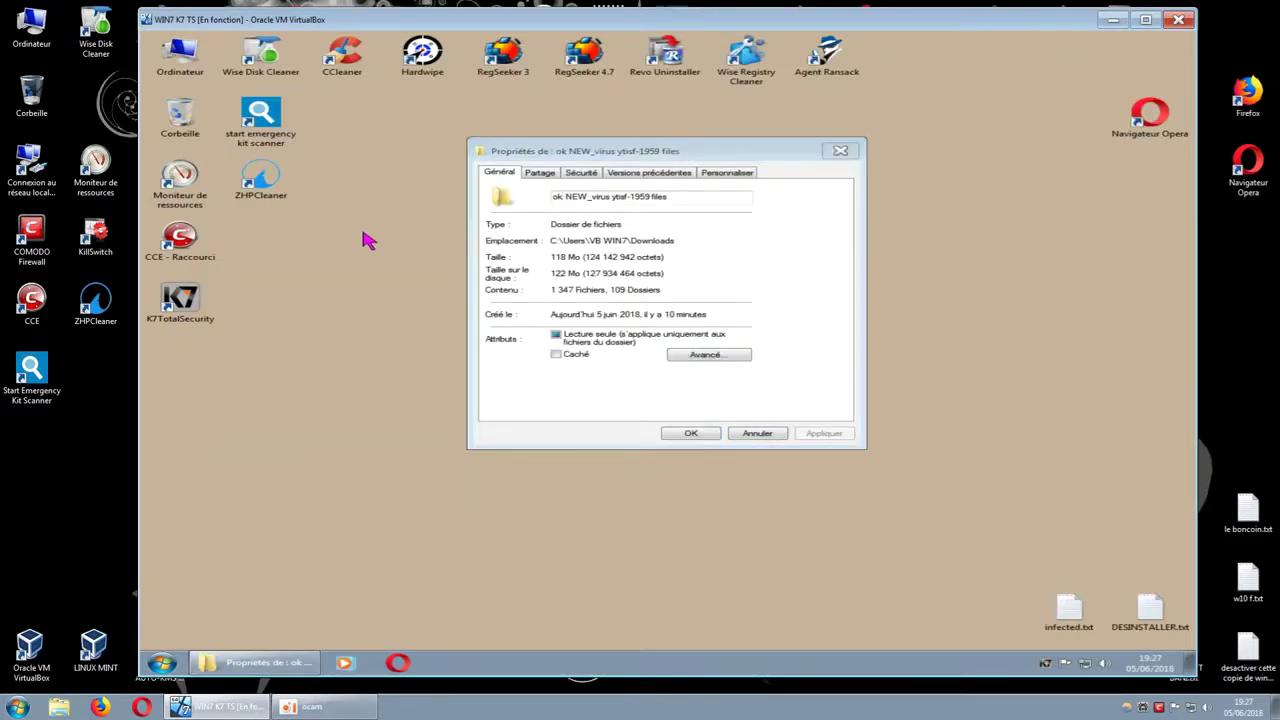
click(838, 151)
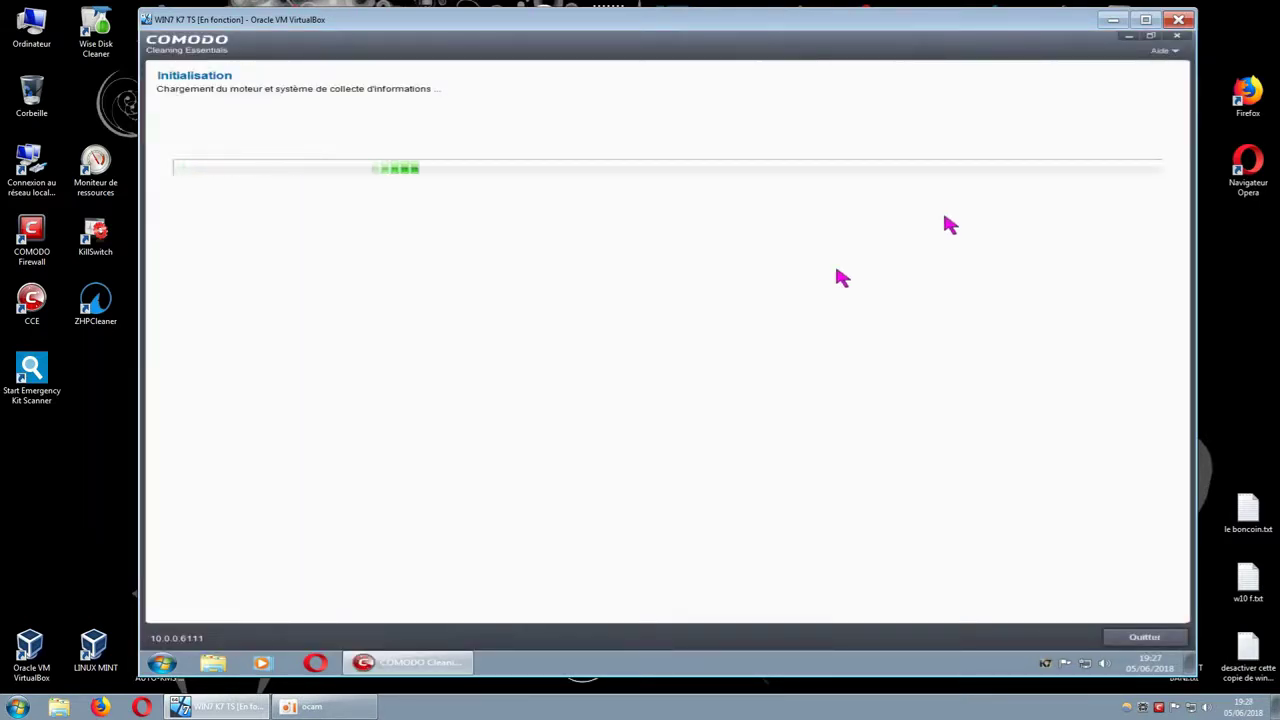
click(1151, 36)
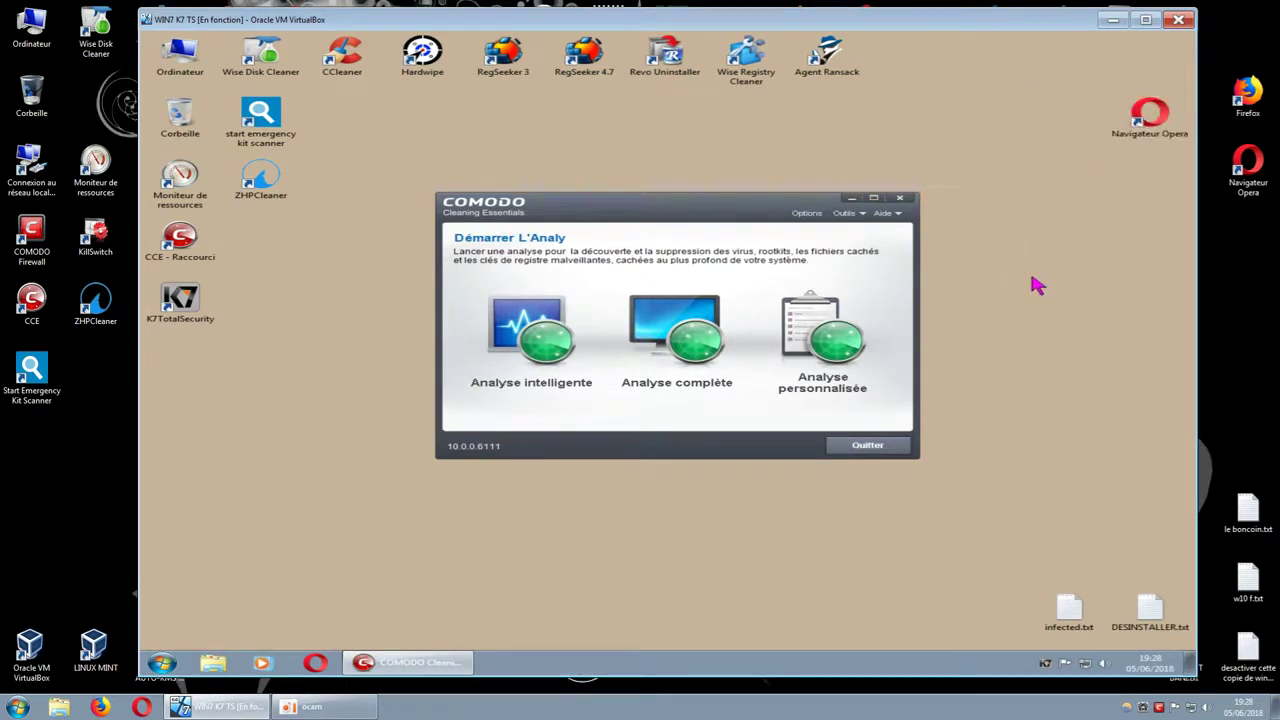
Step: Set up a custom analysis in COMODO Cleaning Essentials, add the "ok NEW_virus ytisf-1959 files" folder from Téléchargements, and run it
click(852, 356)
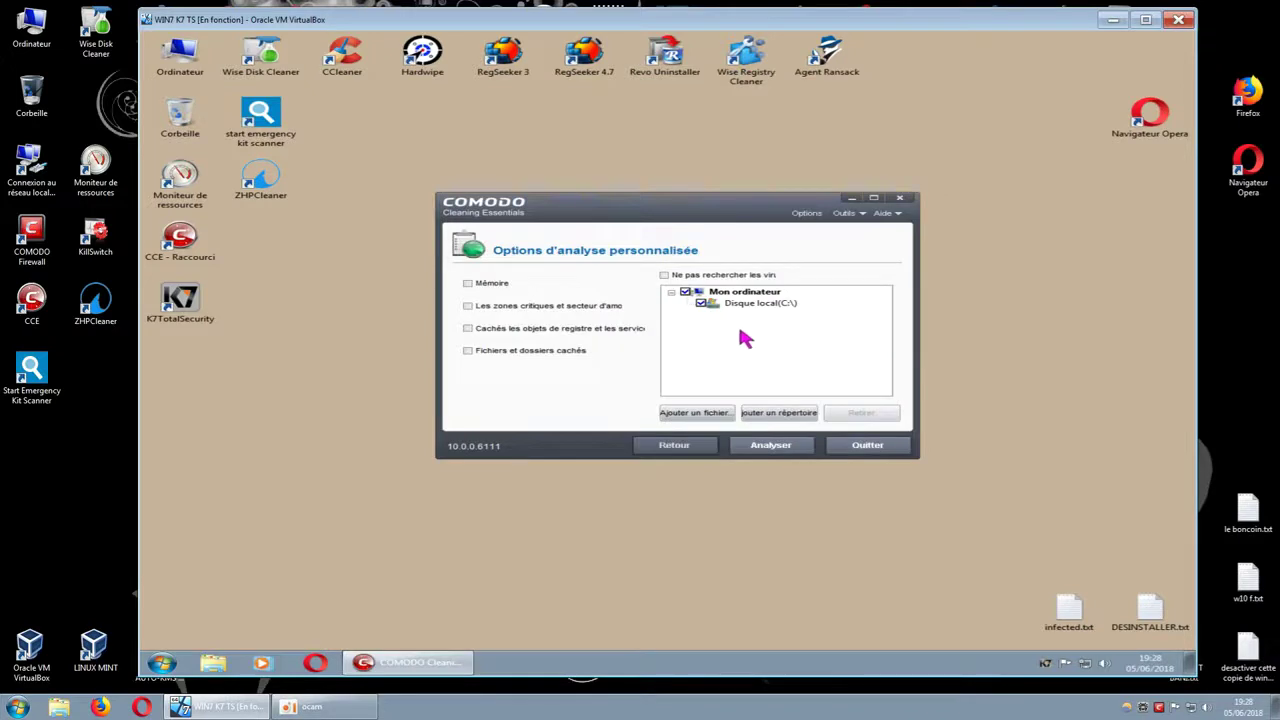
click(765, 412)
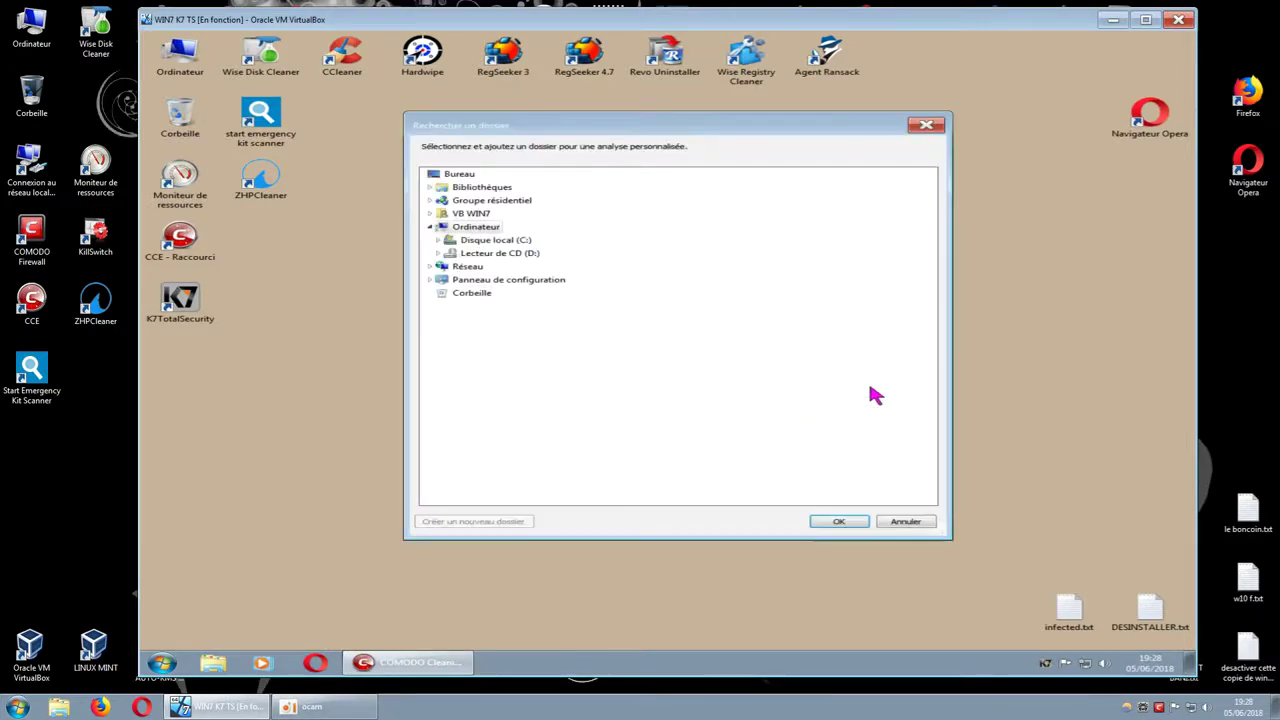
click(430, 214)
click(437, 372)
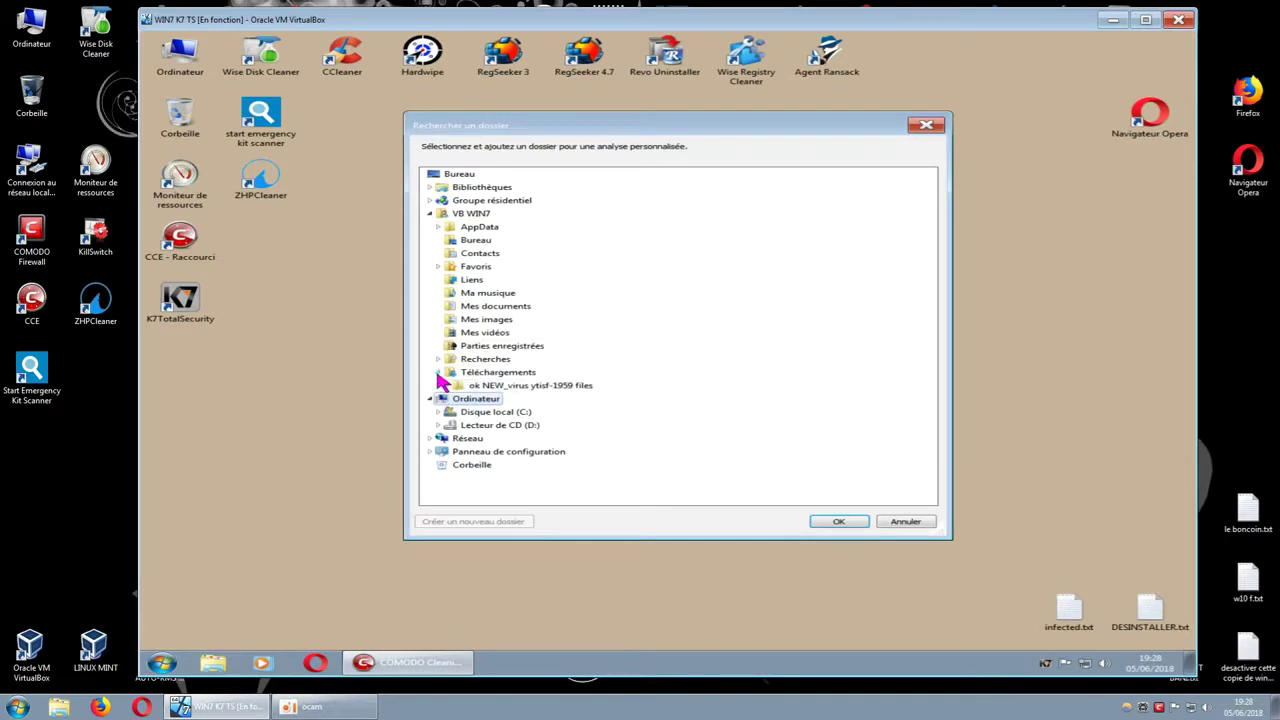
double_click(524, 389)
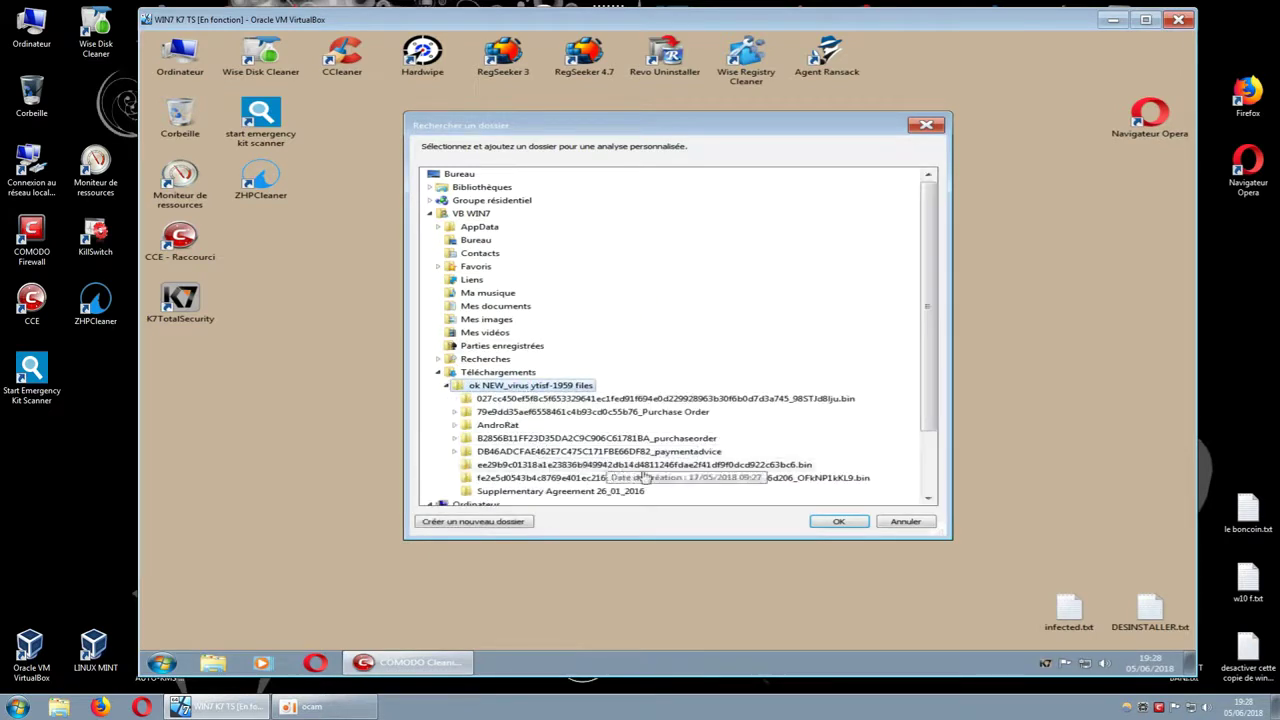
click(834, 522)
click(771, 444)
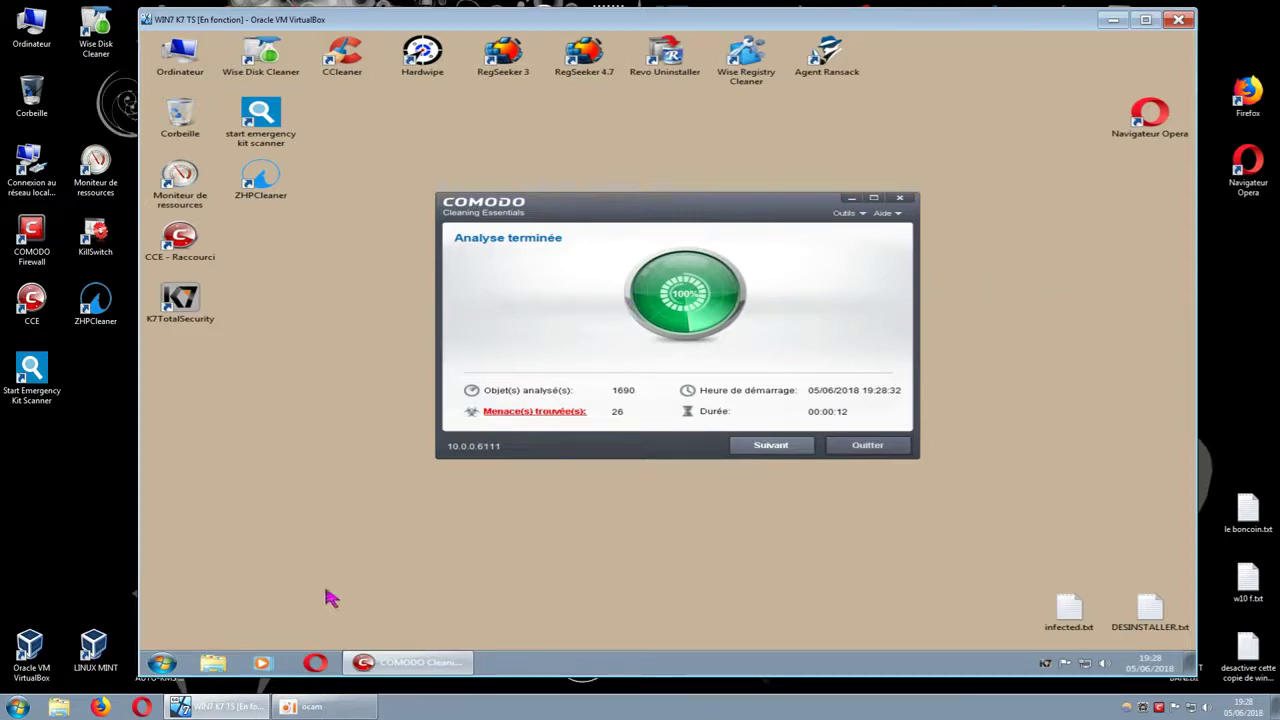
Step: Reopen Téléchargements and view the properties of the "ok NEW_virus ytisf-1959 files" folder to compare with the COMODO scan
click(214, 663)
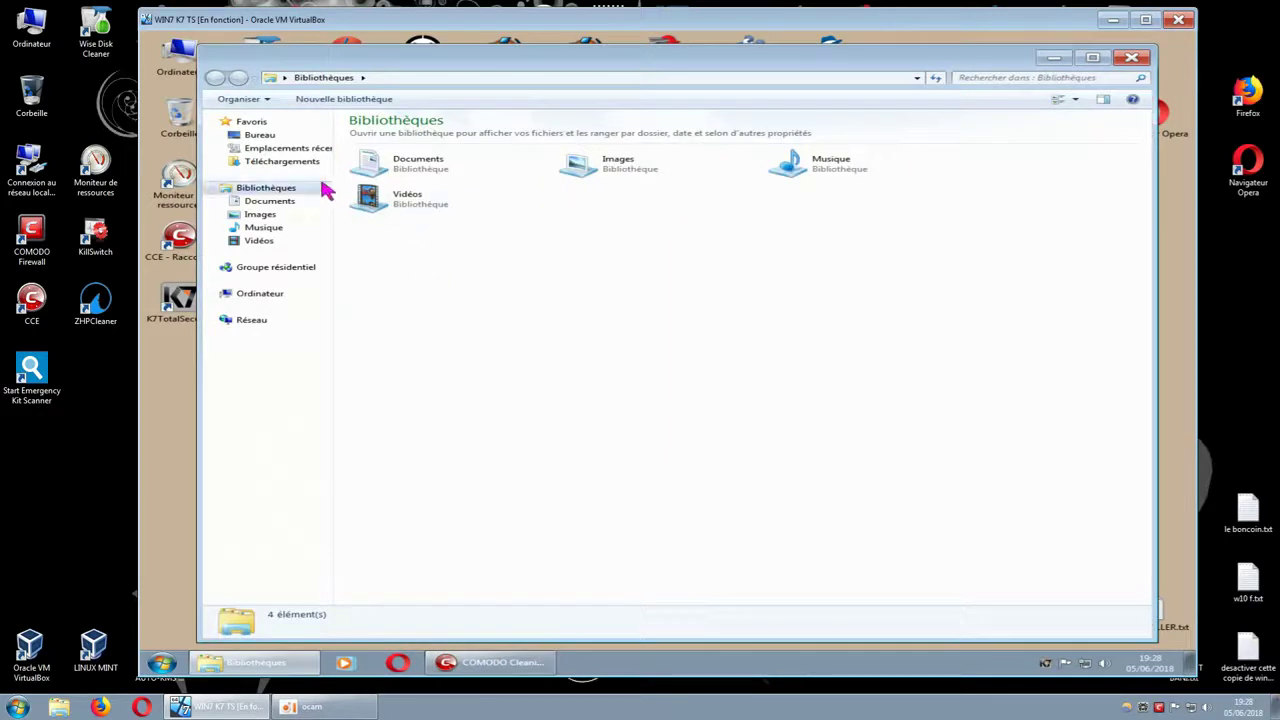
click(300, 161)
right_click(418, 145)
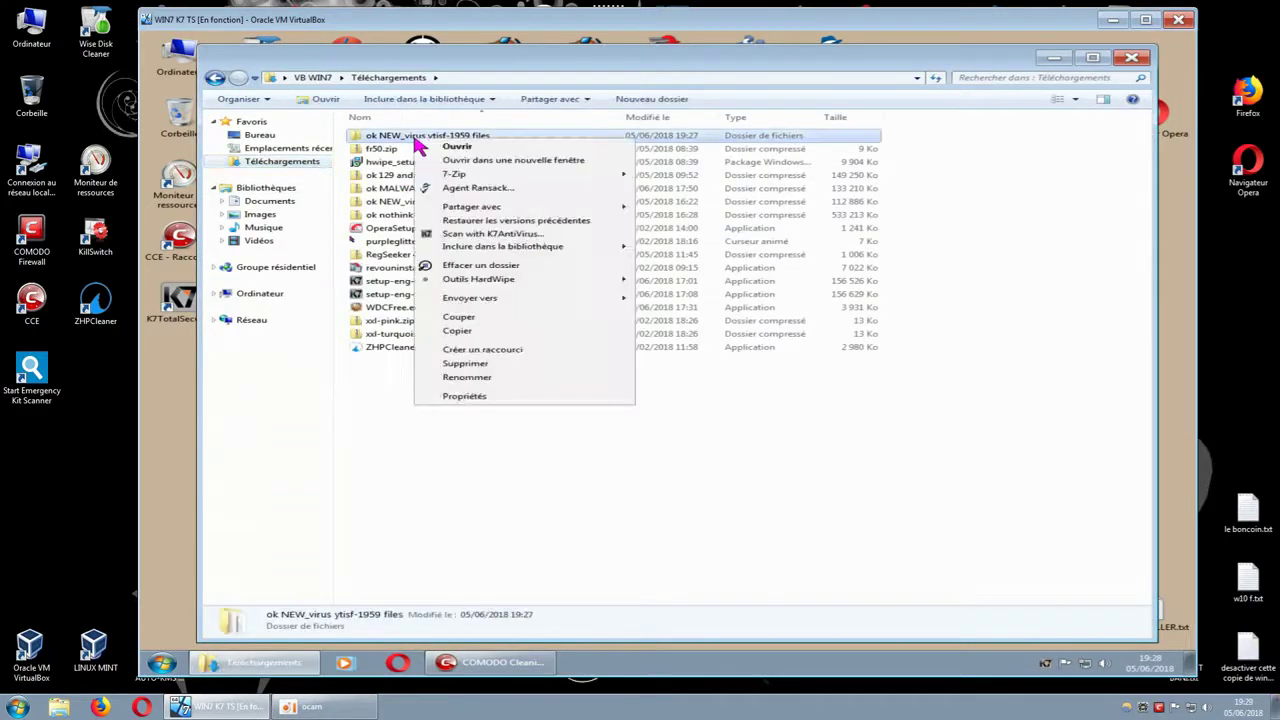
click(467, 397)
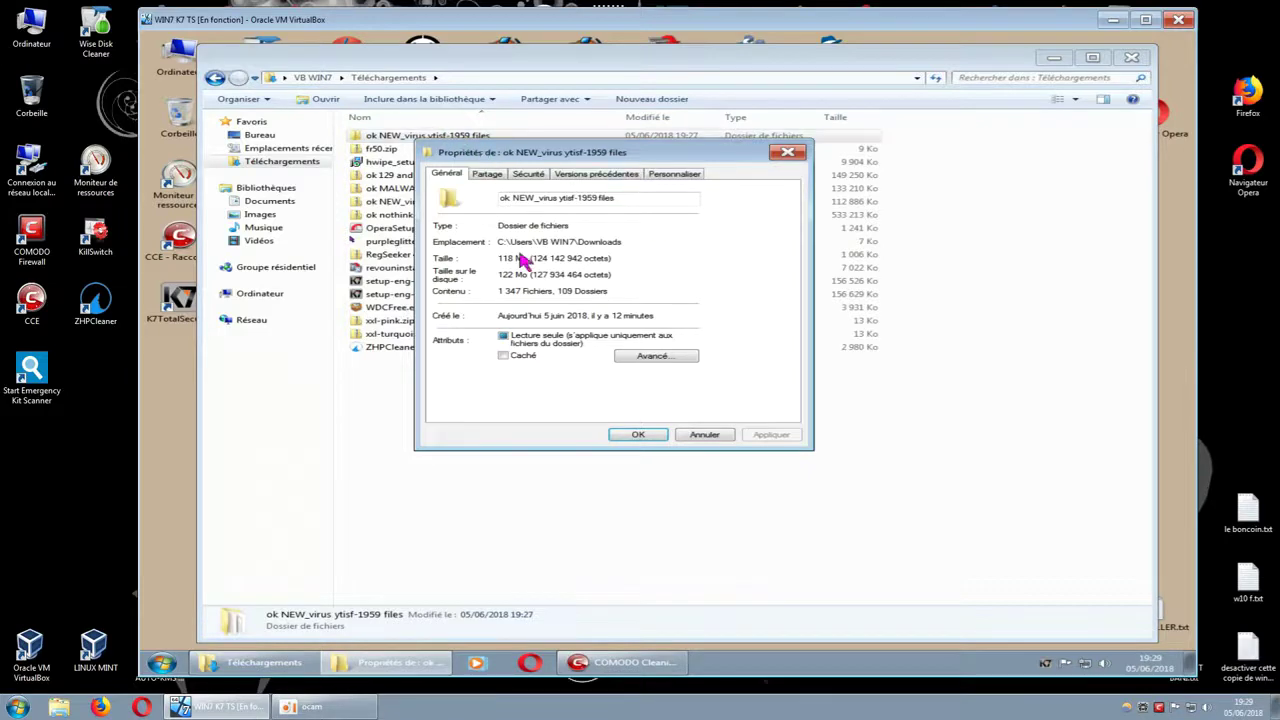
Step: Close the properties dialog, look through the contents of the "ok NEW_virus ytisf-1959 files" folder, and close its window
click(788, 153)
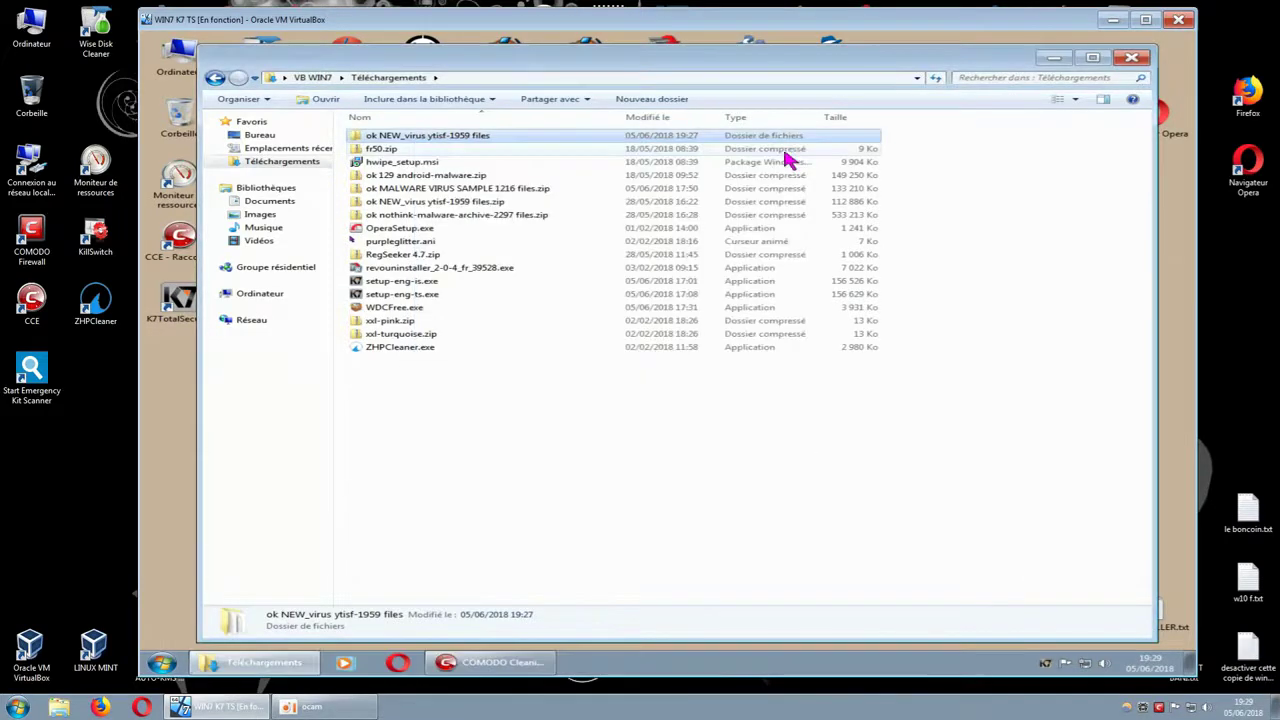
double_click(463, 137)
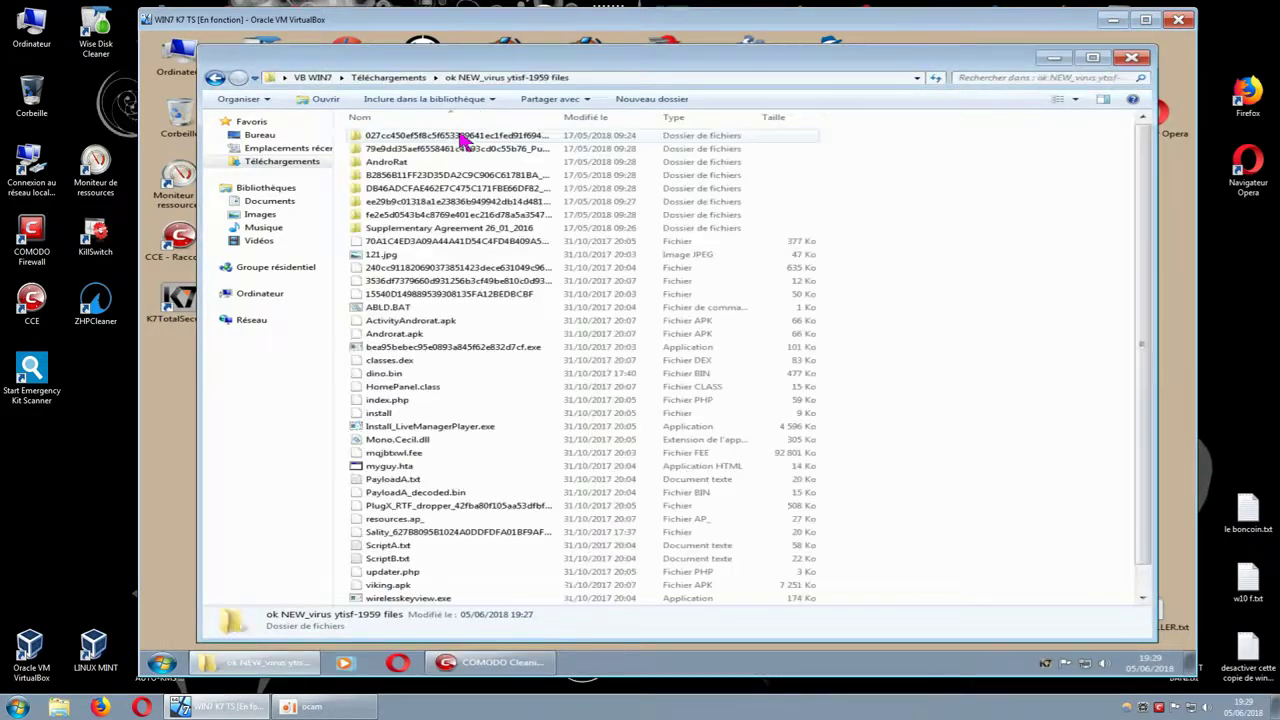
click(403, 308)
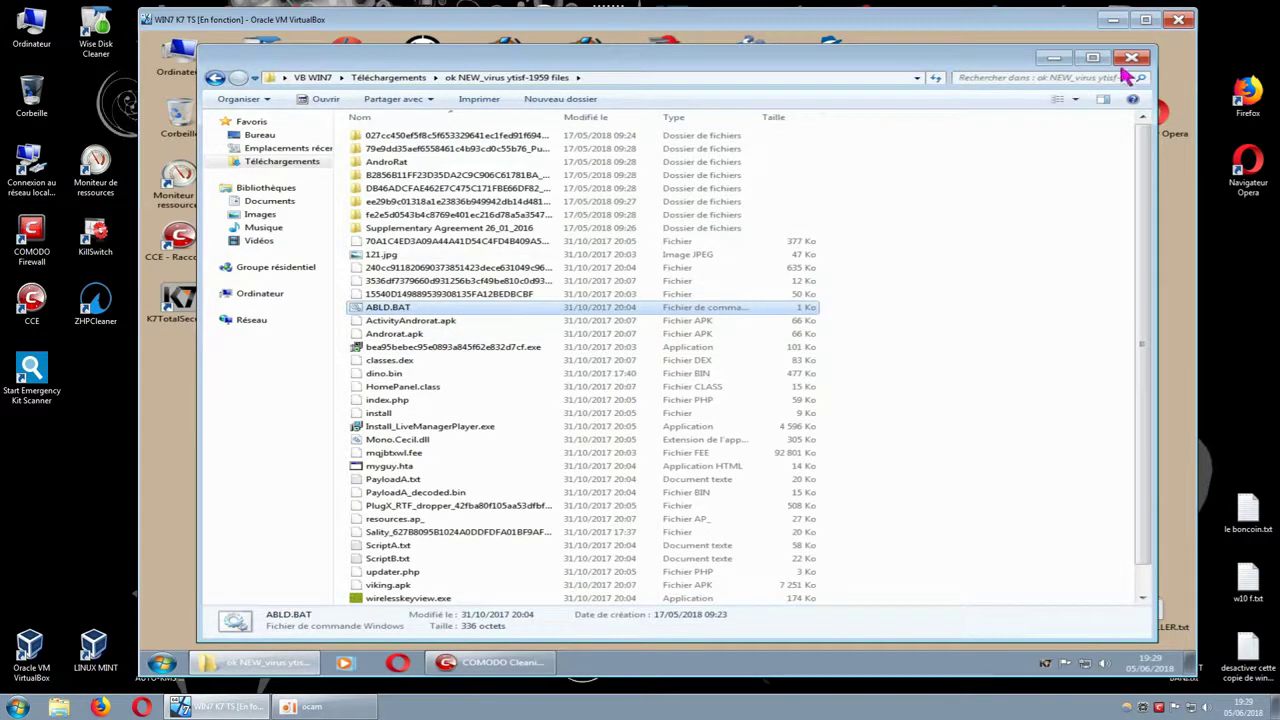
click(1128, 64)
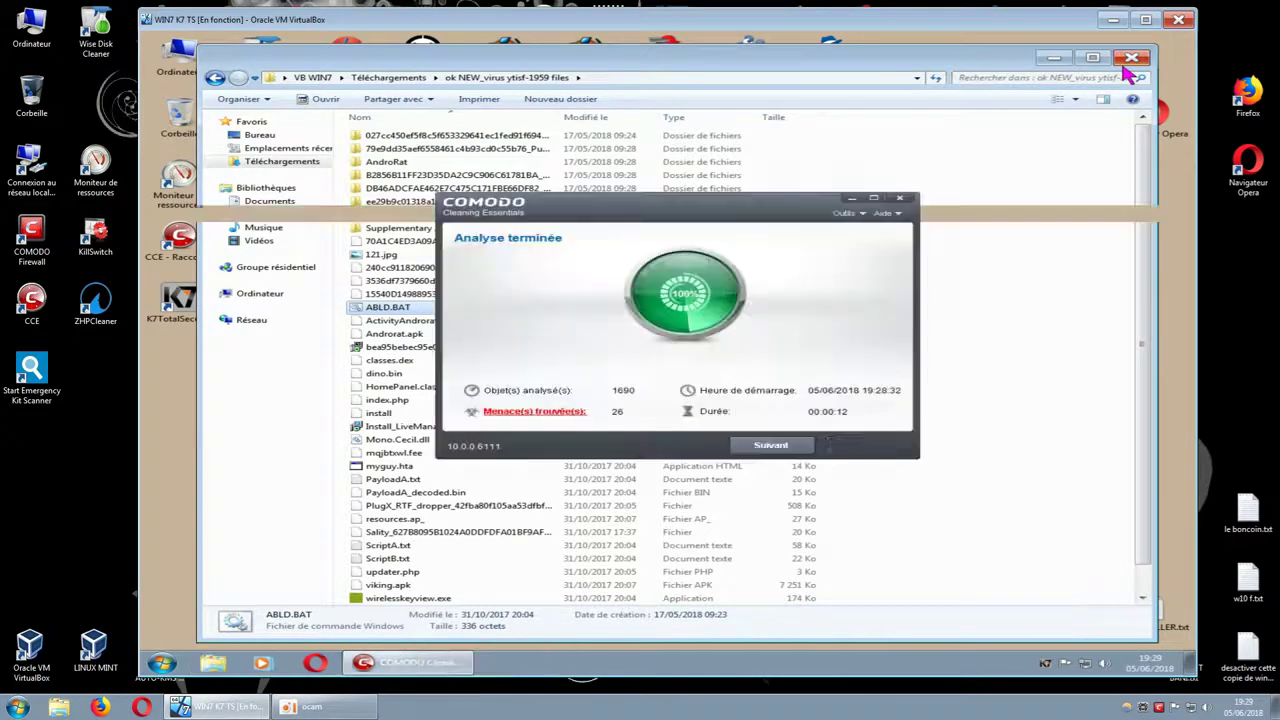
Step: Review the threats found by COMODO Cleaning Essentials in a maximized window, quit the results without cleaning, and refresh the desktop
click(566, 413)
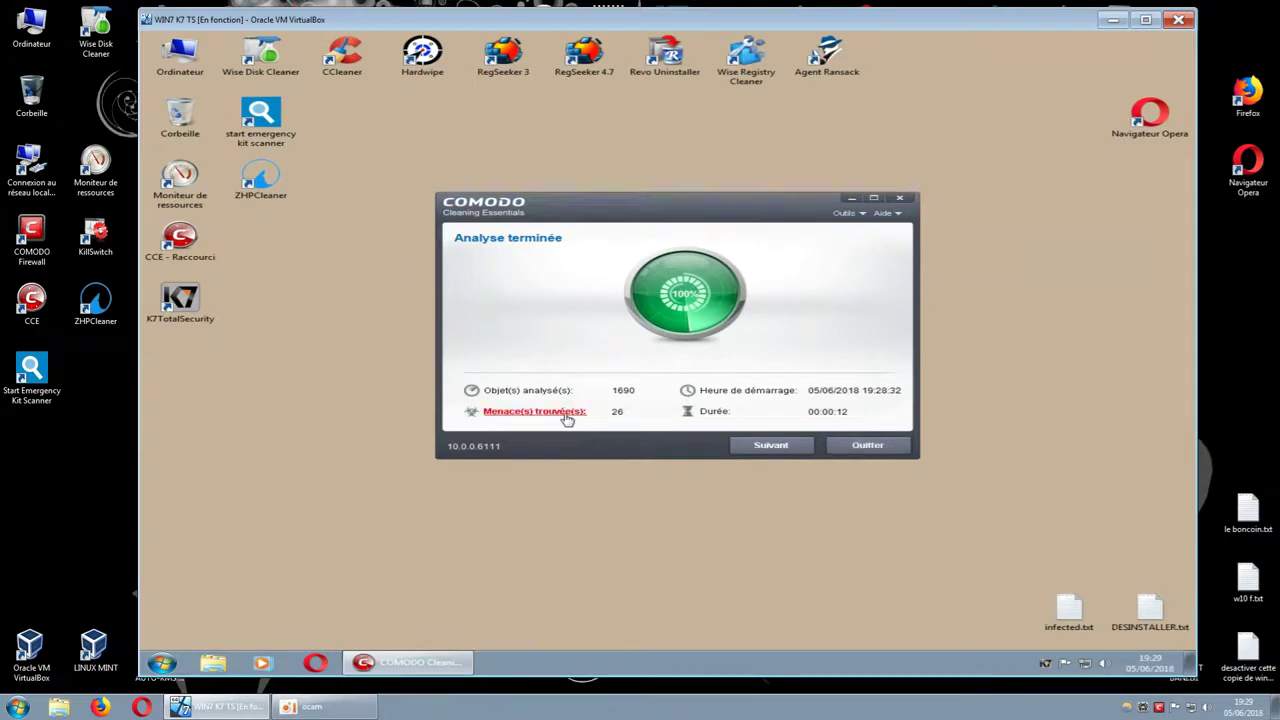
click(874, 200)
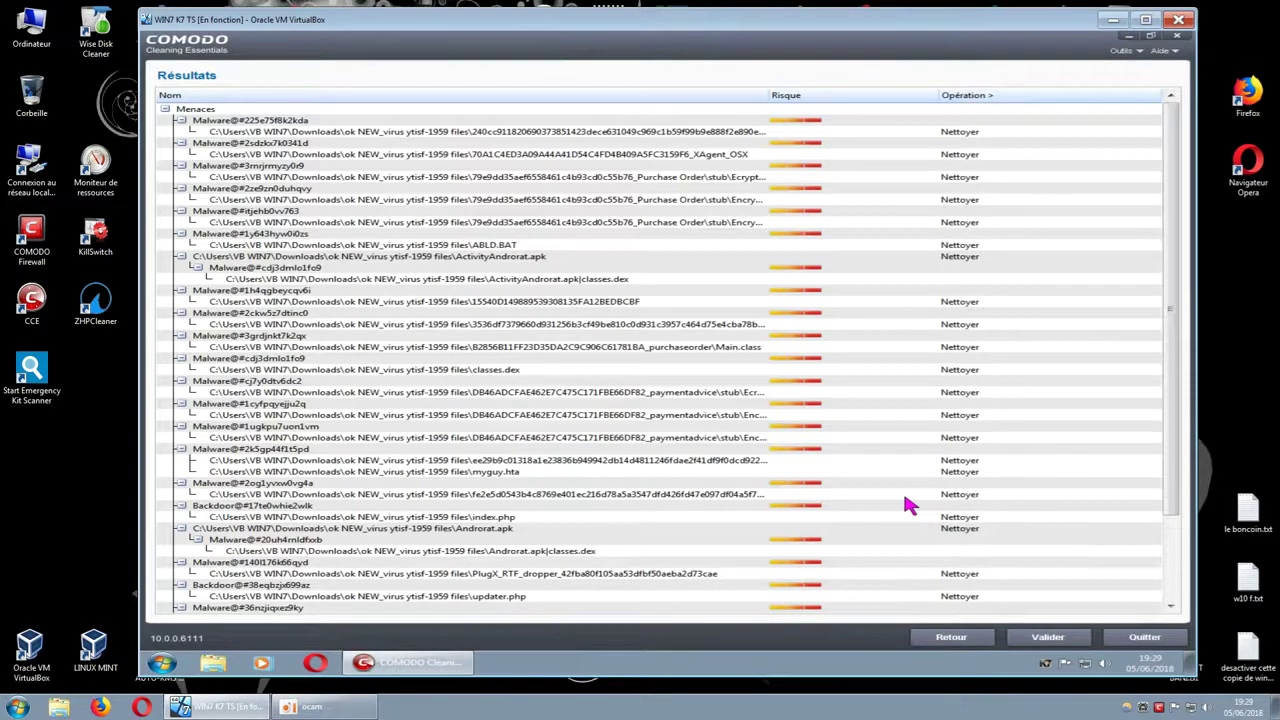
click(1136, 637)
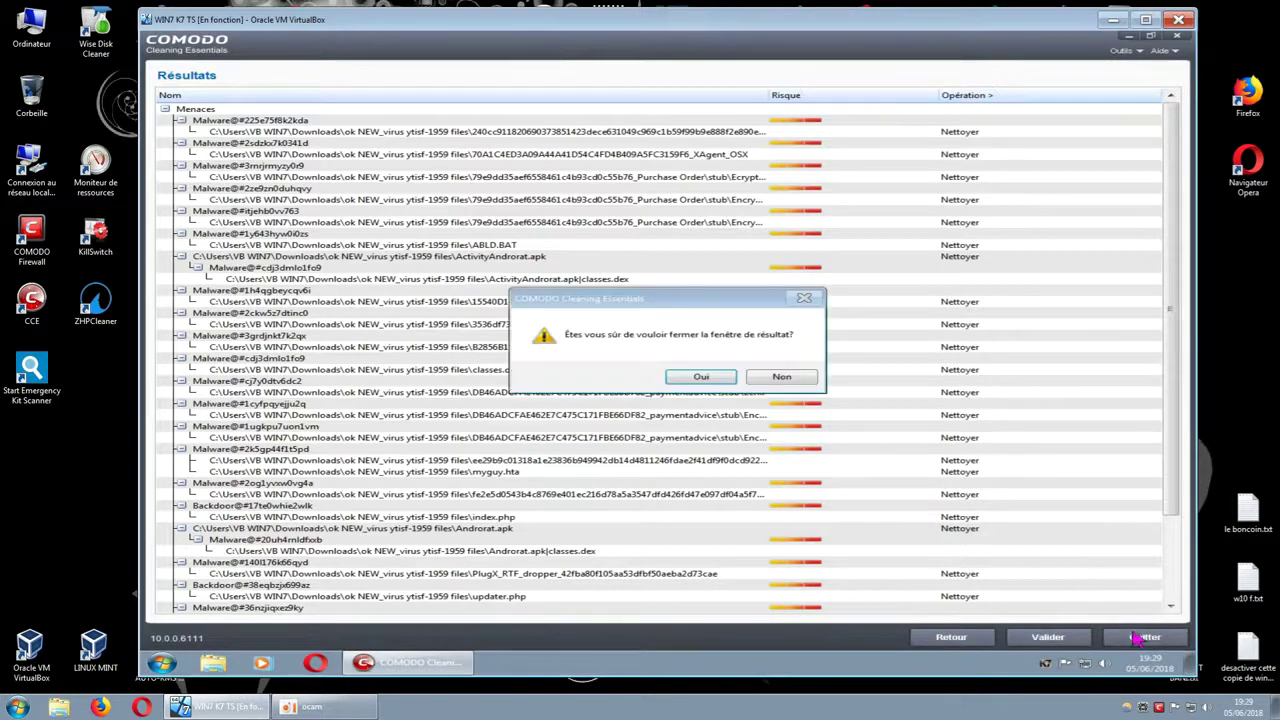
click(725, 384)
right_click(558, 350)
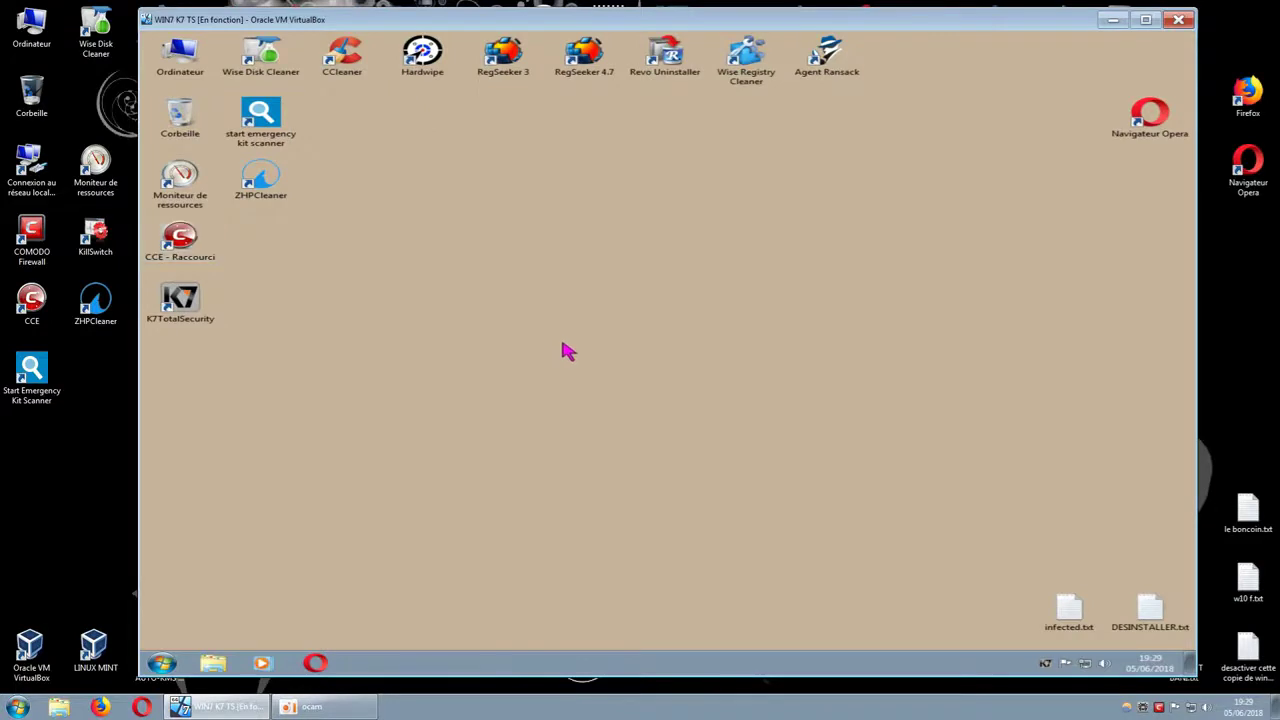
click(620, 383)
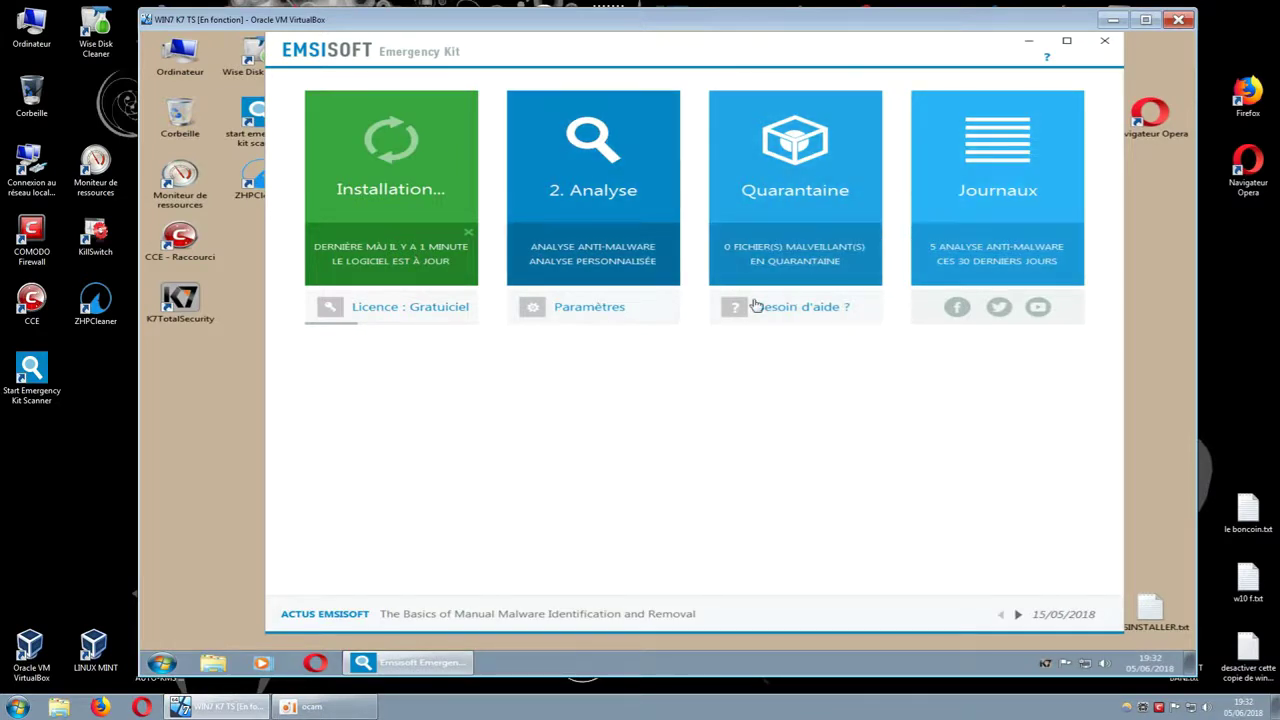
Step: Run a custom analysis in Emsisoft Emergency Kit on the "ok NEW_virus ytisf-1959 files" folder in Téléchargements instead of C:\
click(575, 261)
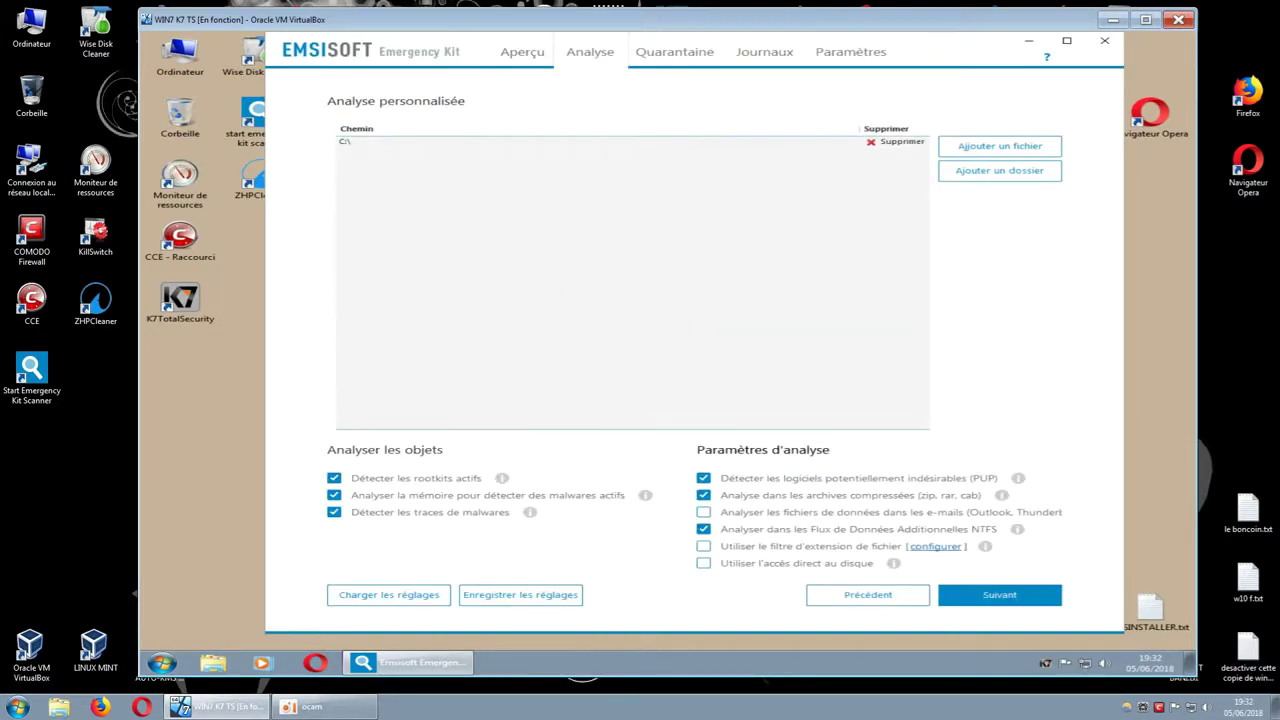
click(870, 142)
click(983, 178)
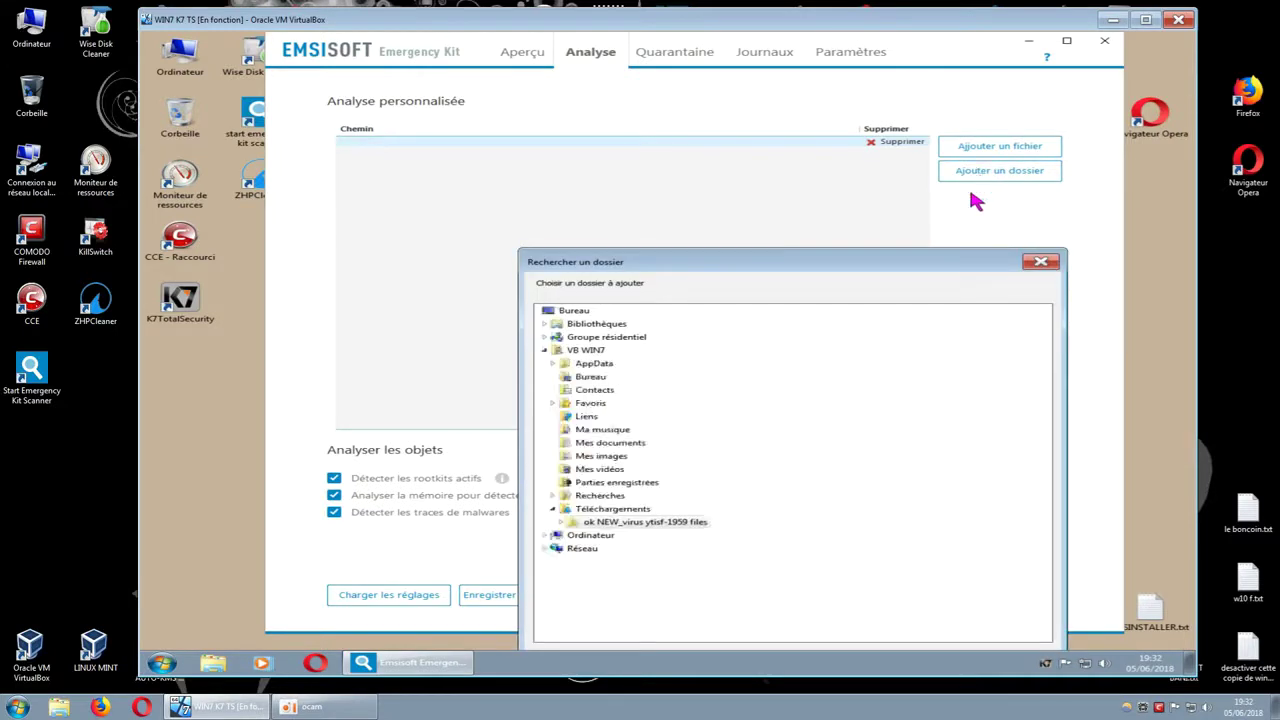
drag(897, 266, 686, 108)
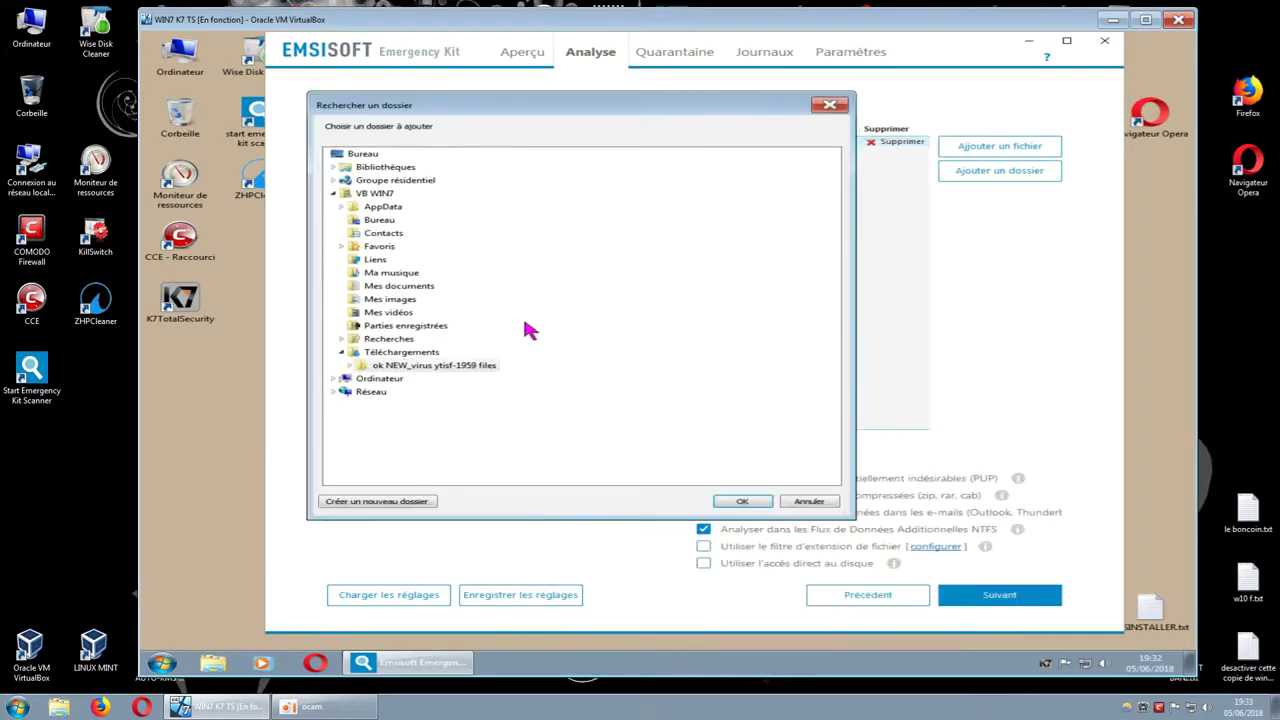
double_click(400, 367)
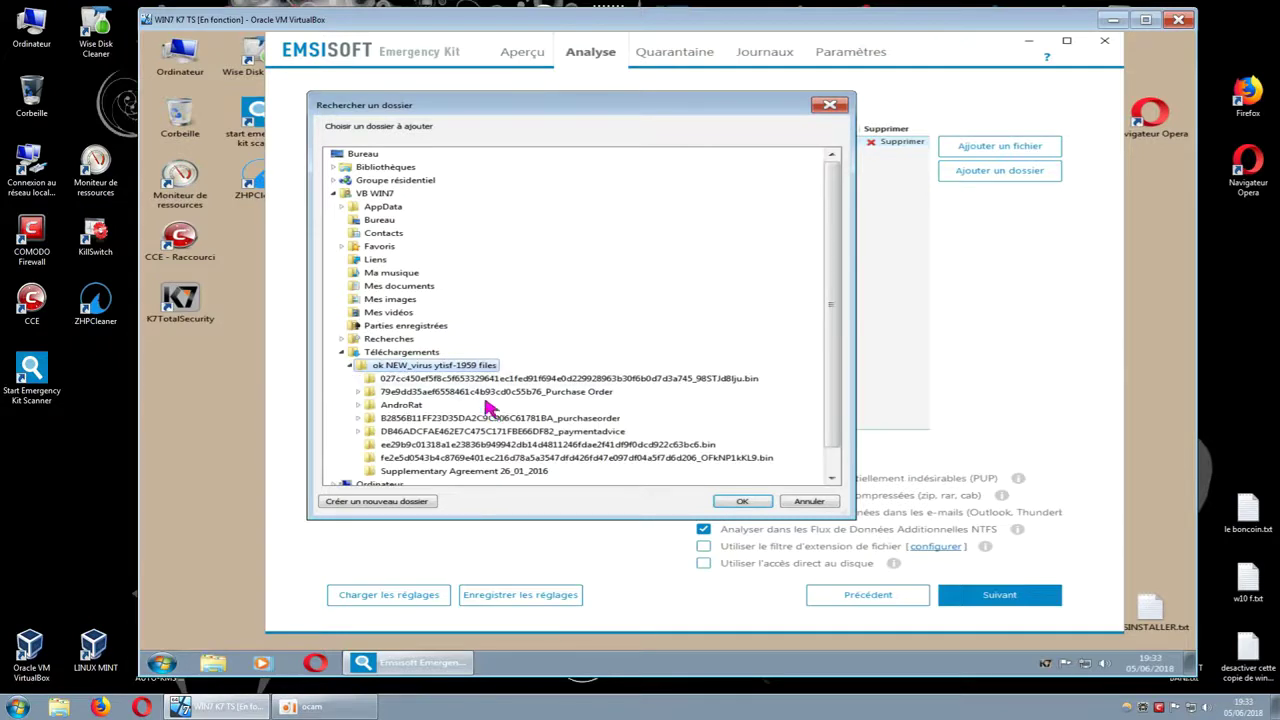
click(736, 503)
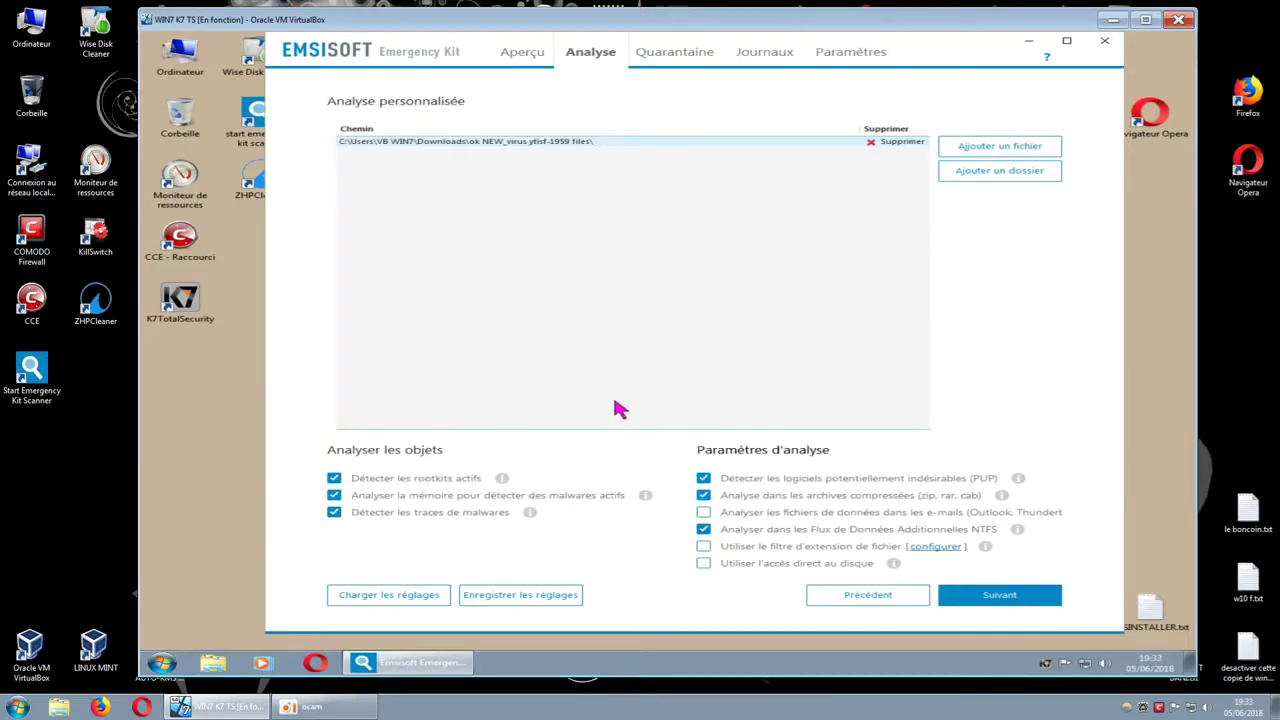
click(960, 598)
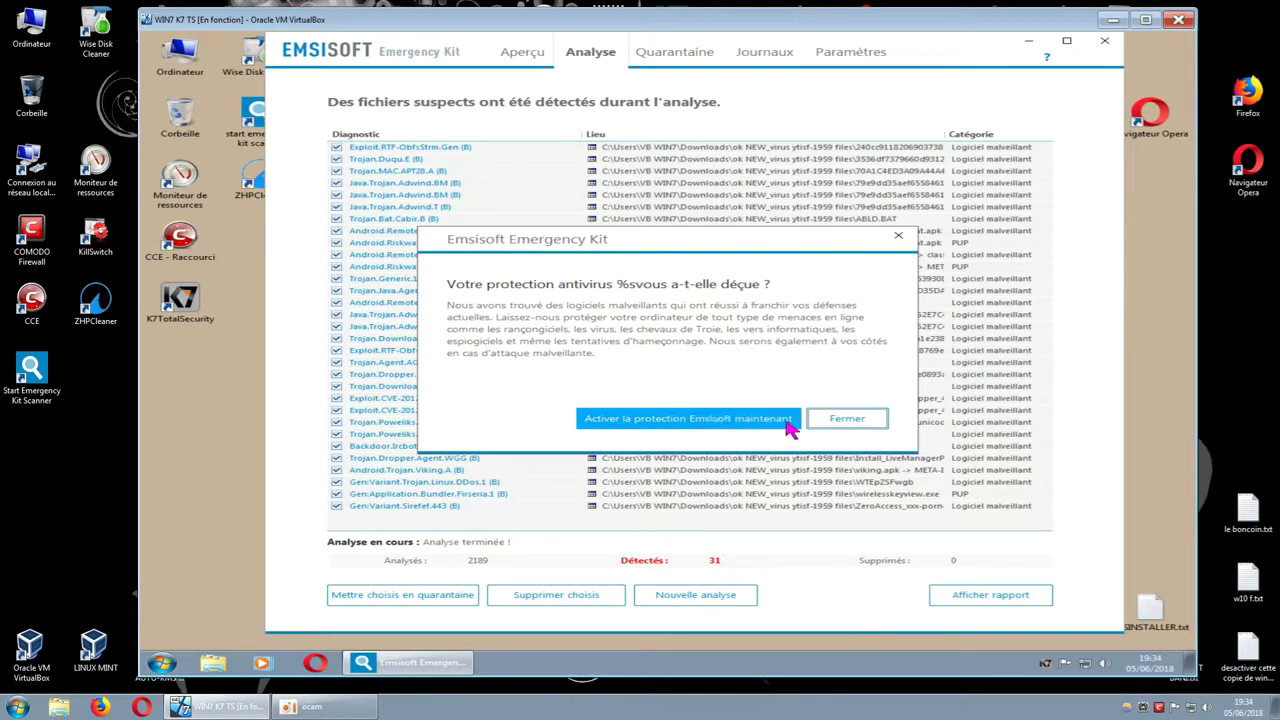
Step: Sort the Emsisoft detections by category, quarantine all of them including the archives, and close Emsisoft while declining its protection offer
click(842, 420)
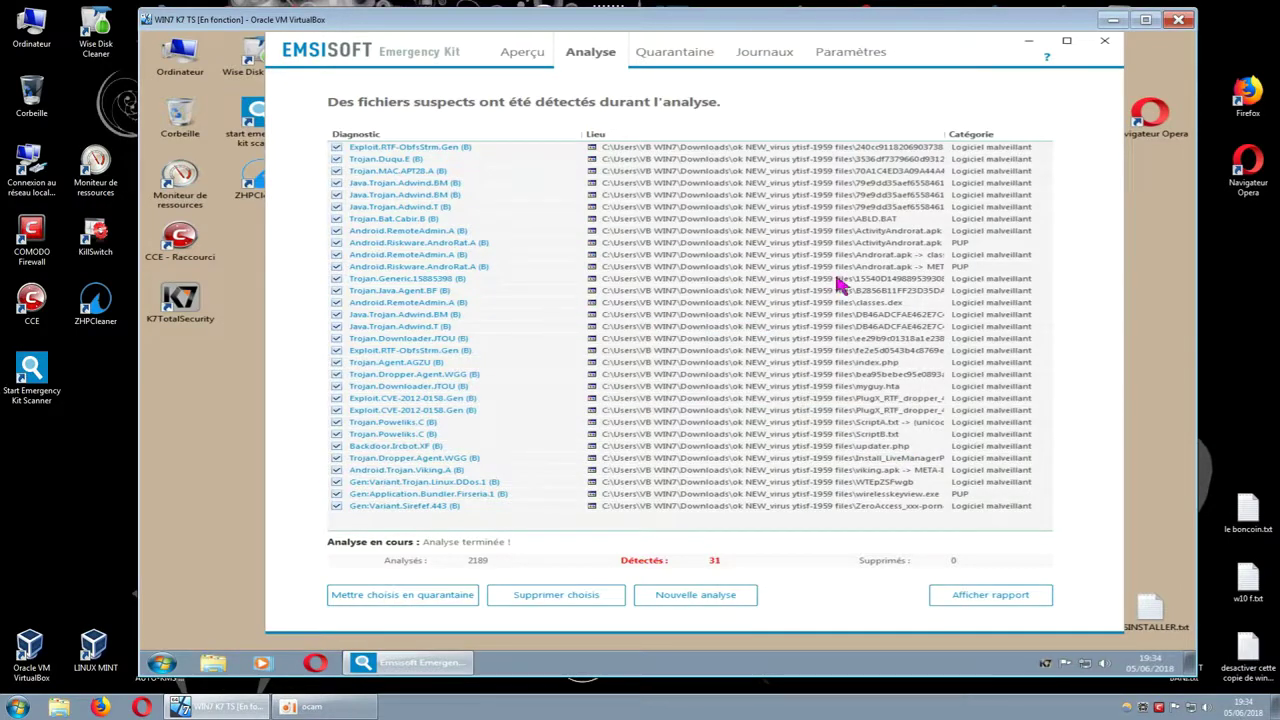
click(972, 137)
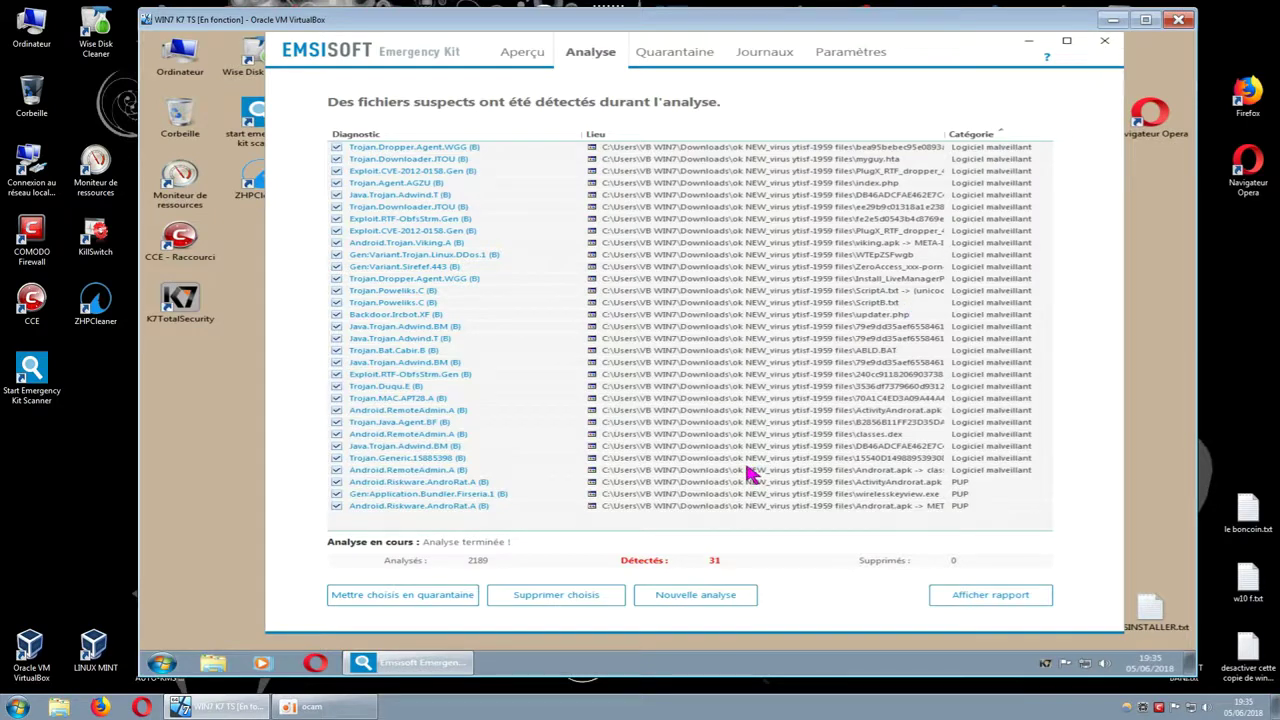
click(388, 598)
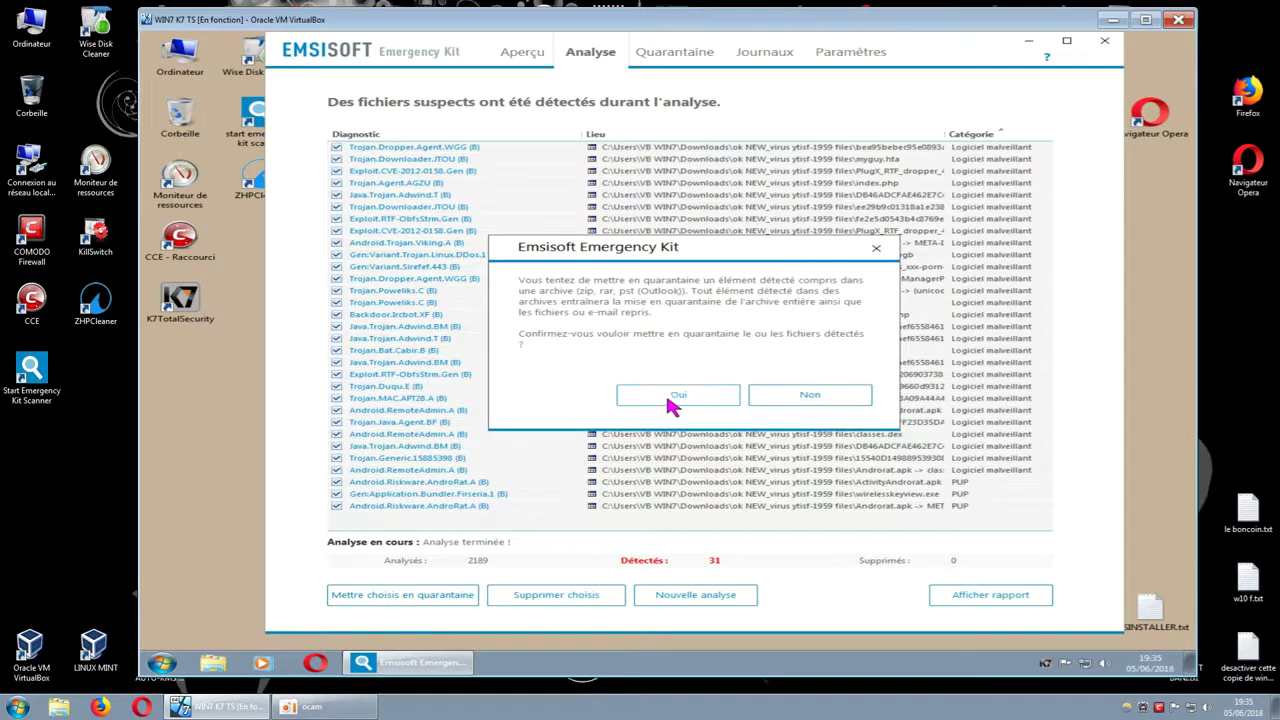
click(675, 398)
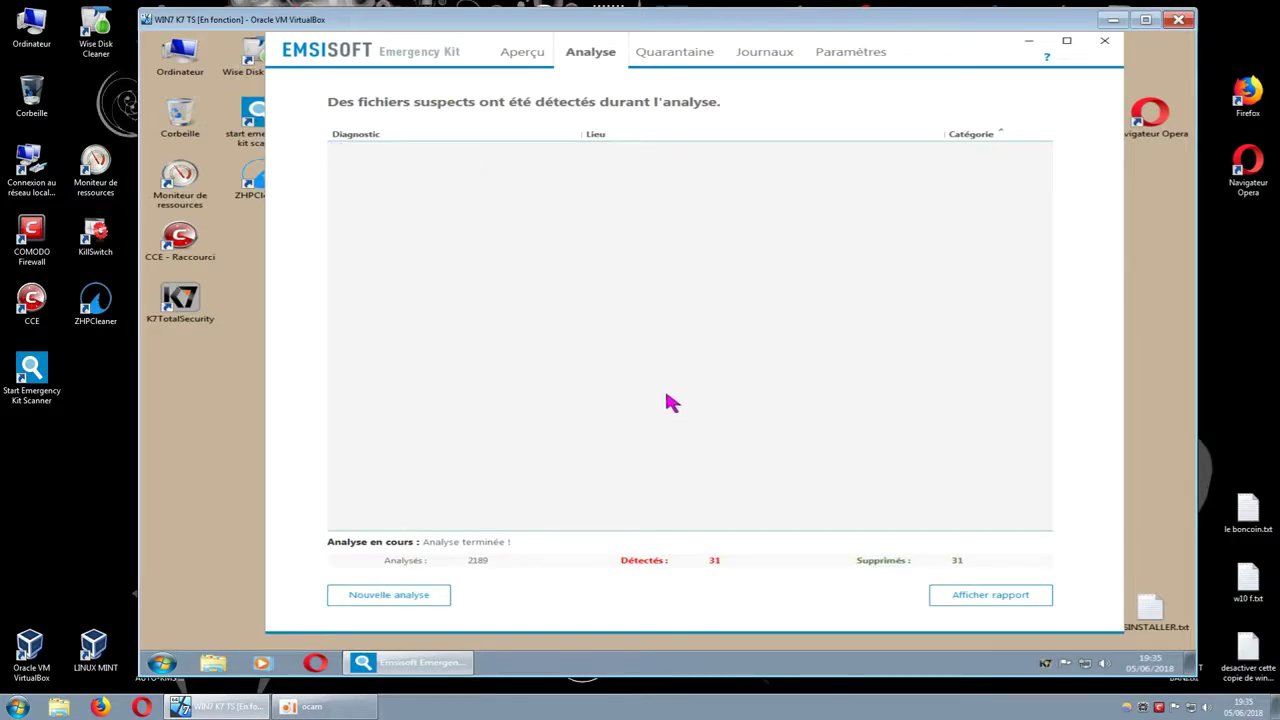
click(1104, 44)
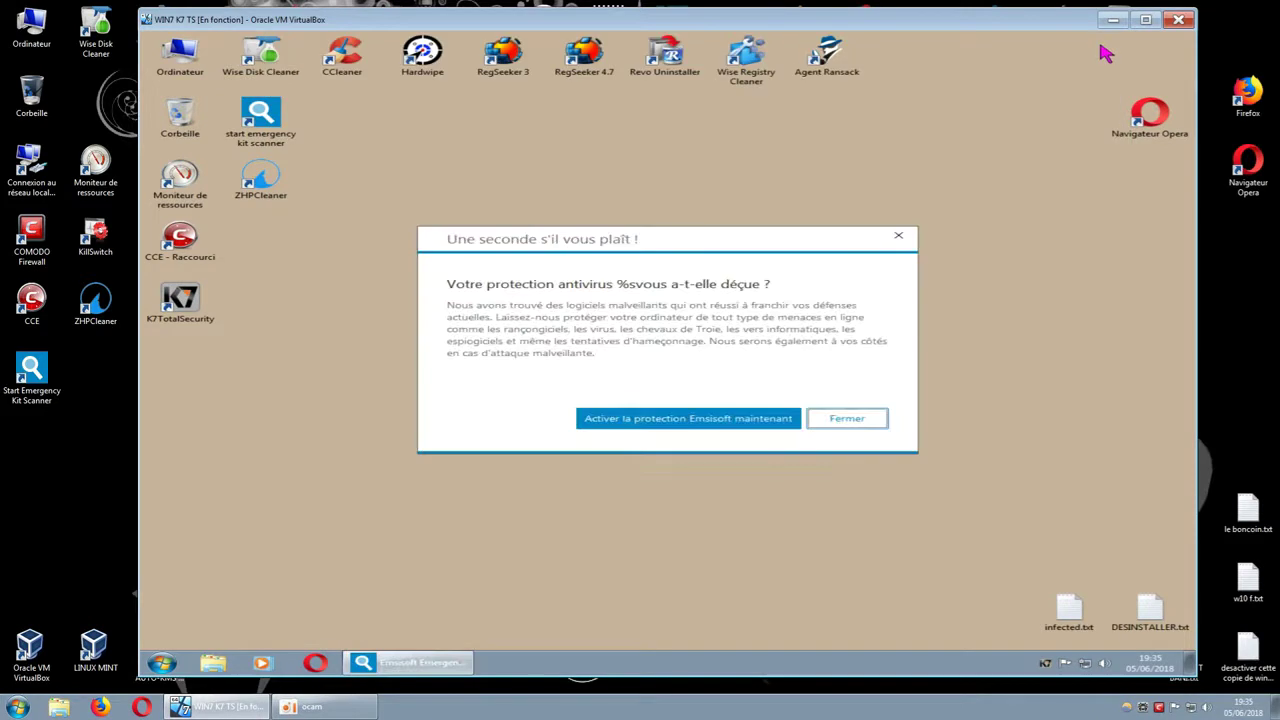
click(838, 425)
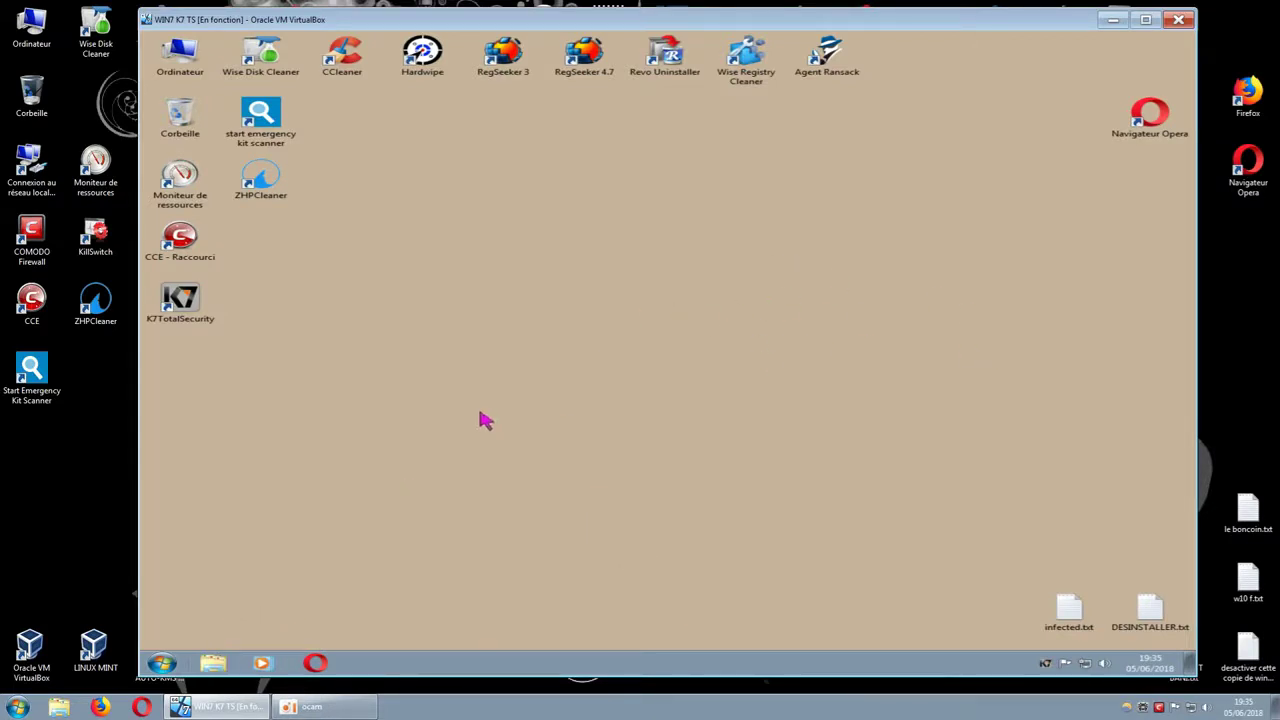
Step: Reopen Téléchargements, check which files remain in the "ok NEW_virus ytisf-1959 files" folder, and return to the parent folder
click(213, 666)
click(286, 163)
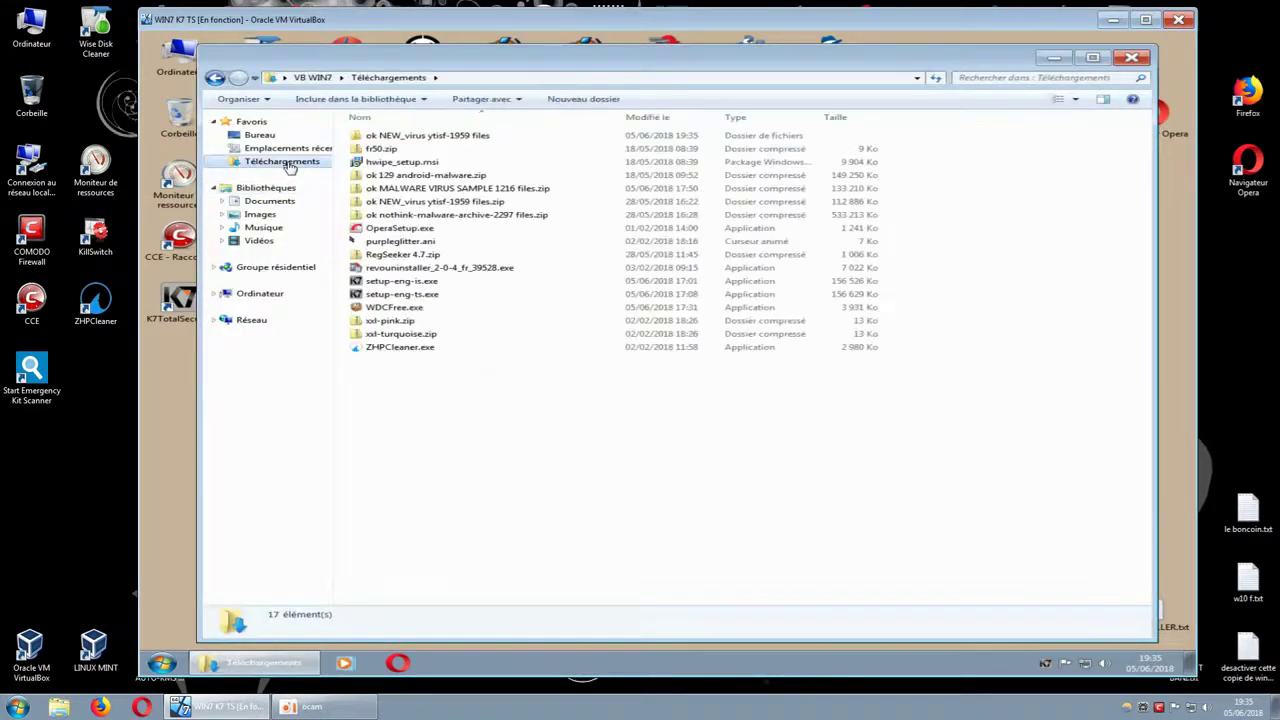
double_click(455, 140)
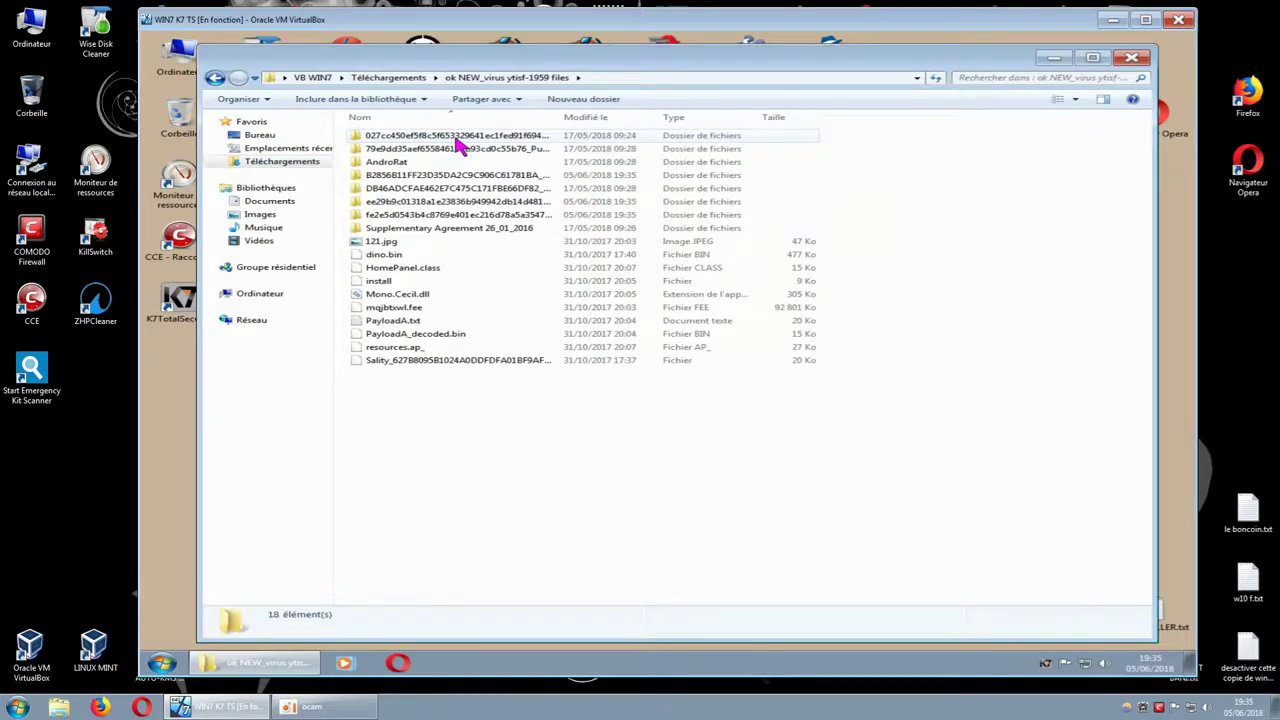
click(215, 79)
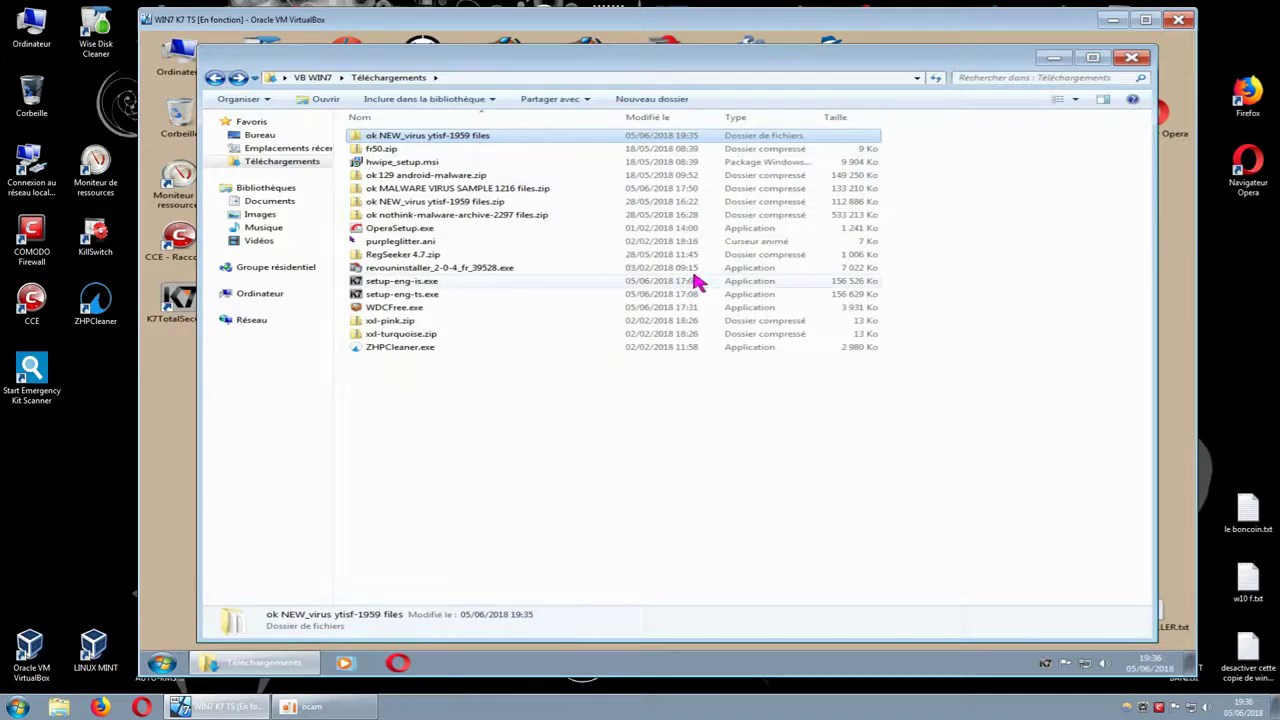
Step: Delete the "ok NEW_virus ytisf-1959 files" folder from Téléchargements, close the window, and permanently empty the virtual machine's recycle bin
right_click(477, 141)
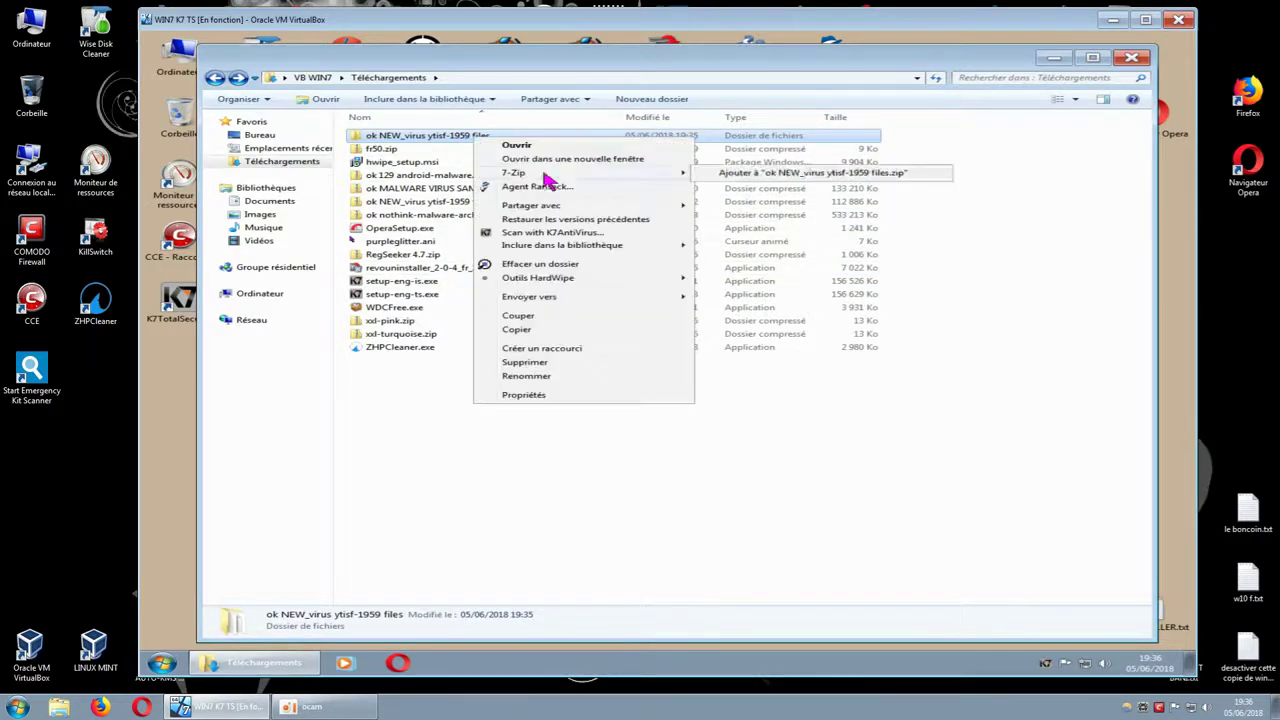
click(534, 362)
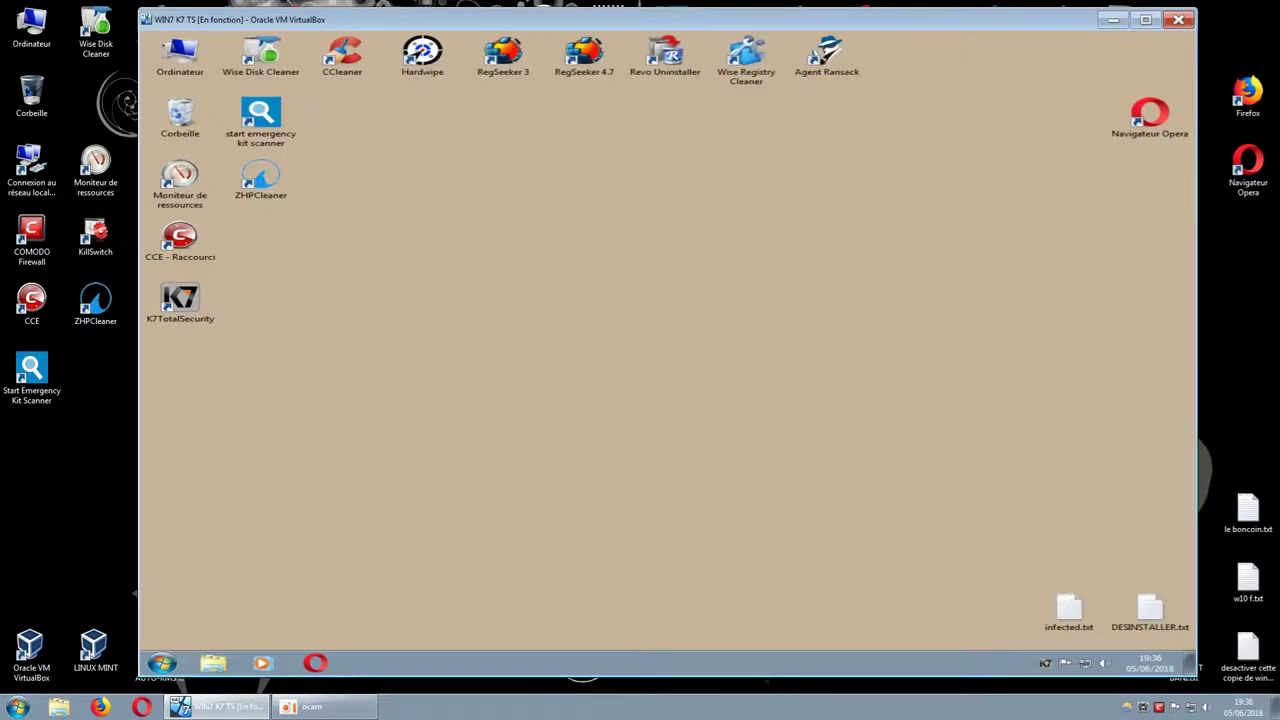
click(1132, 60)
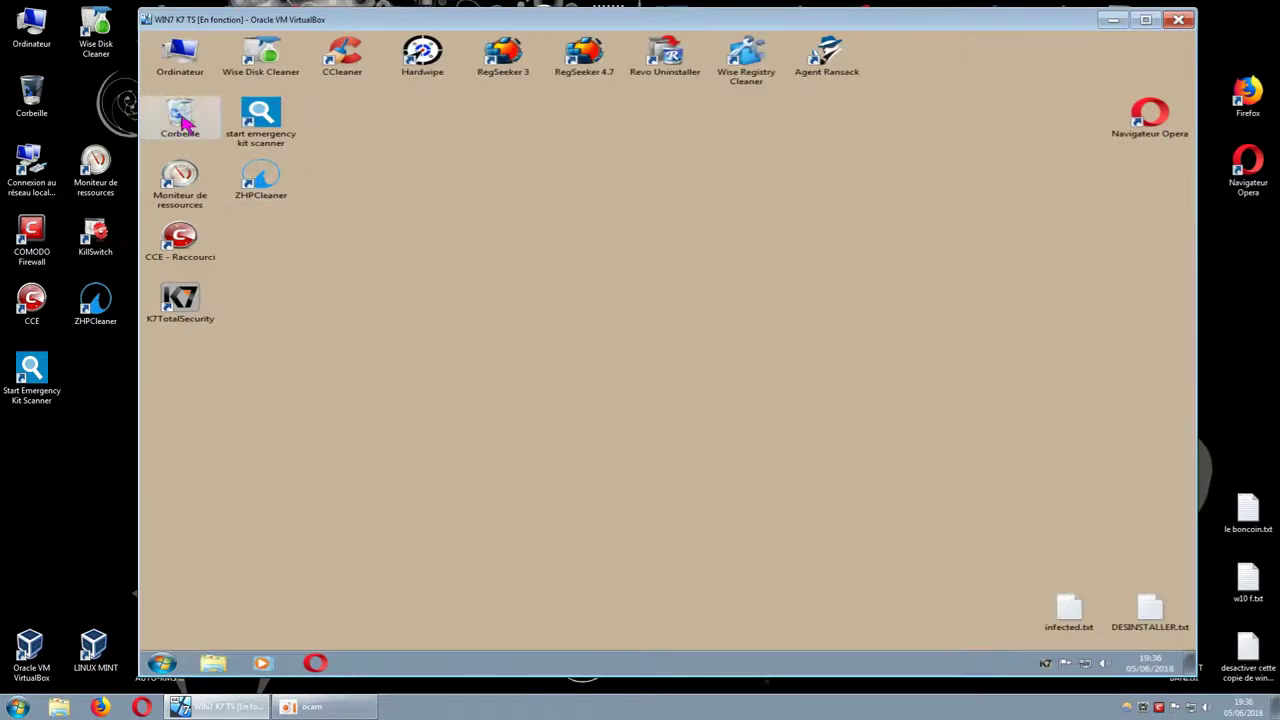
right_click(185, 120)
click(228, 145)
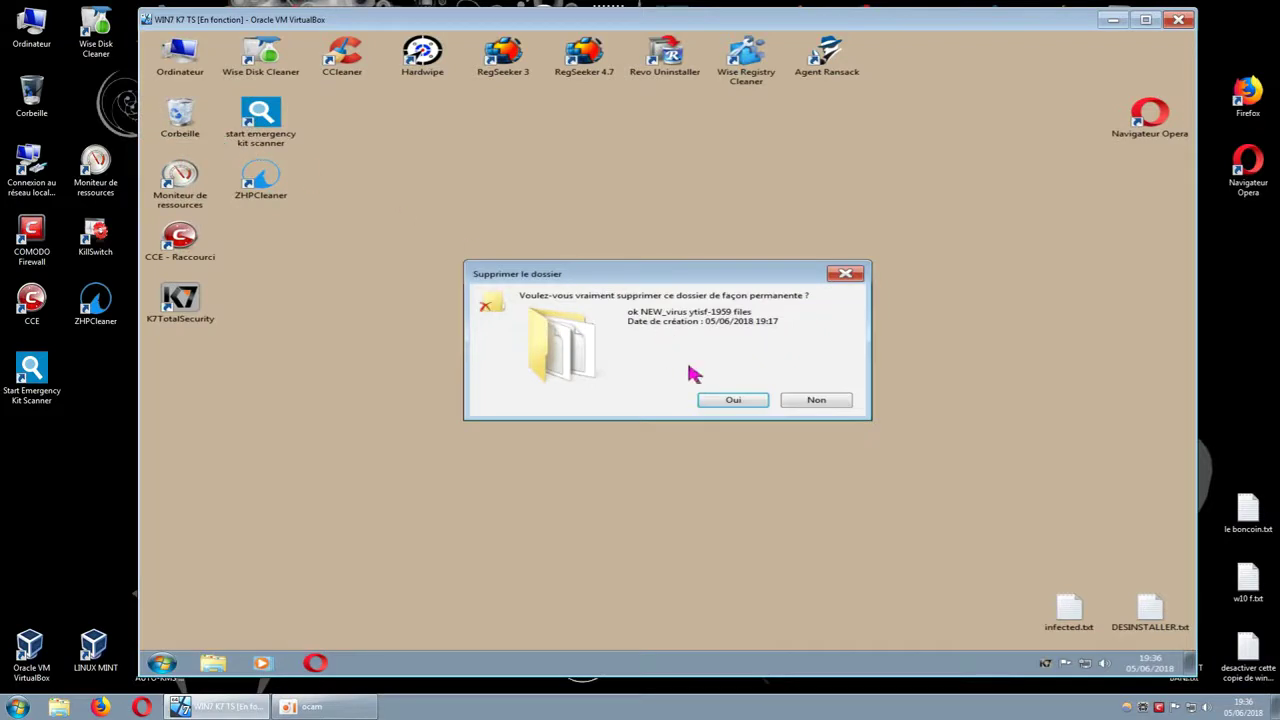
click(718, 402)
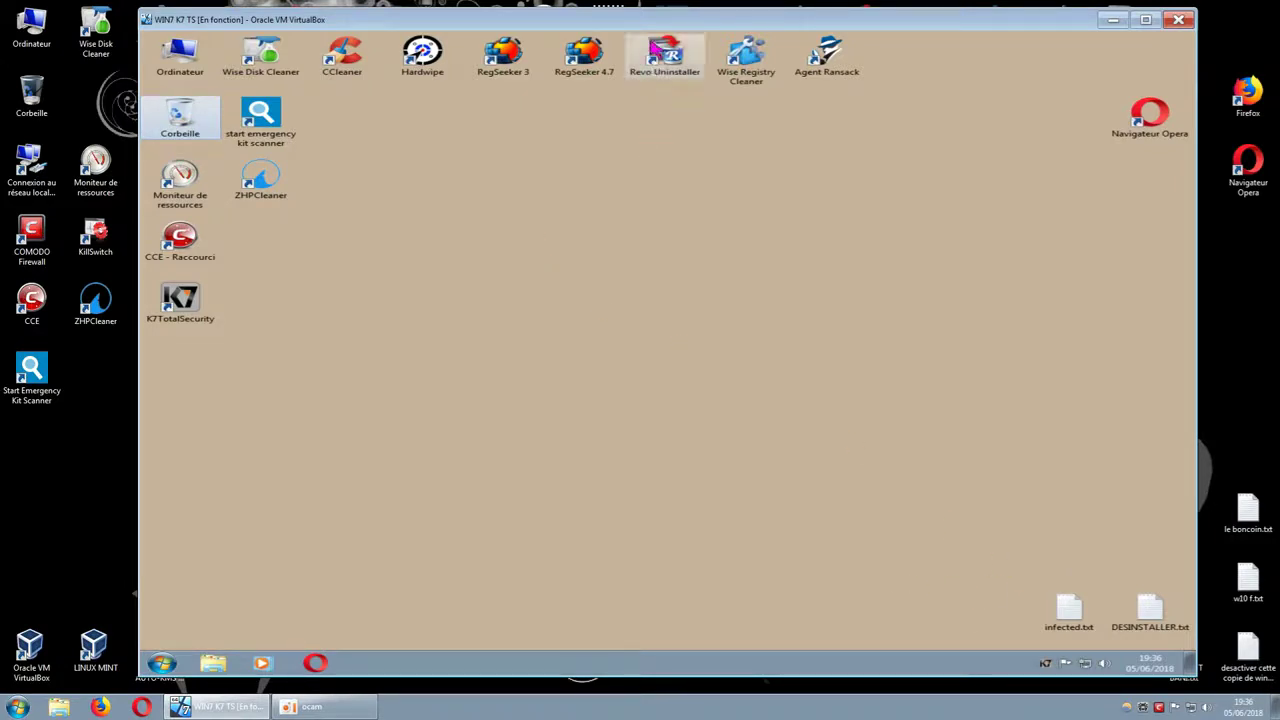
drag(648, 20, 637, 19)
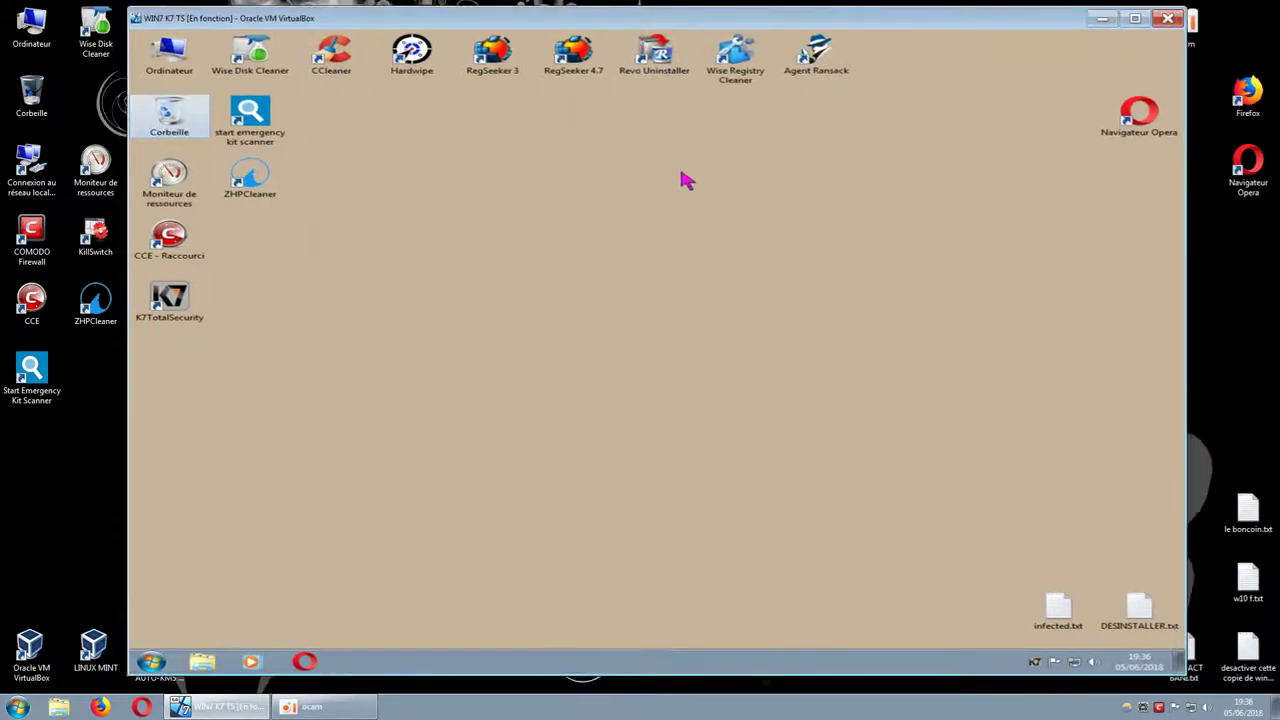